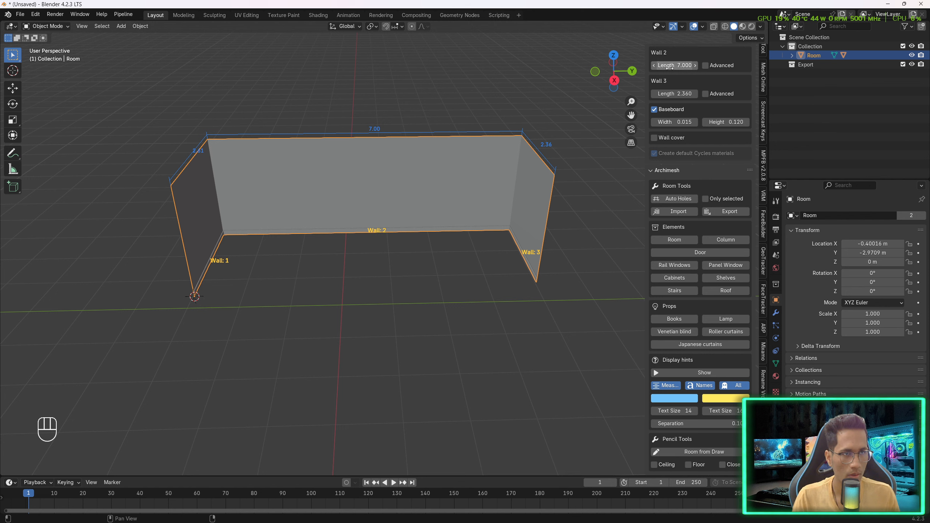
- Set the second wall's length to 5
left_click(669, 69)
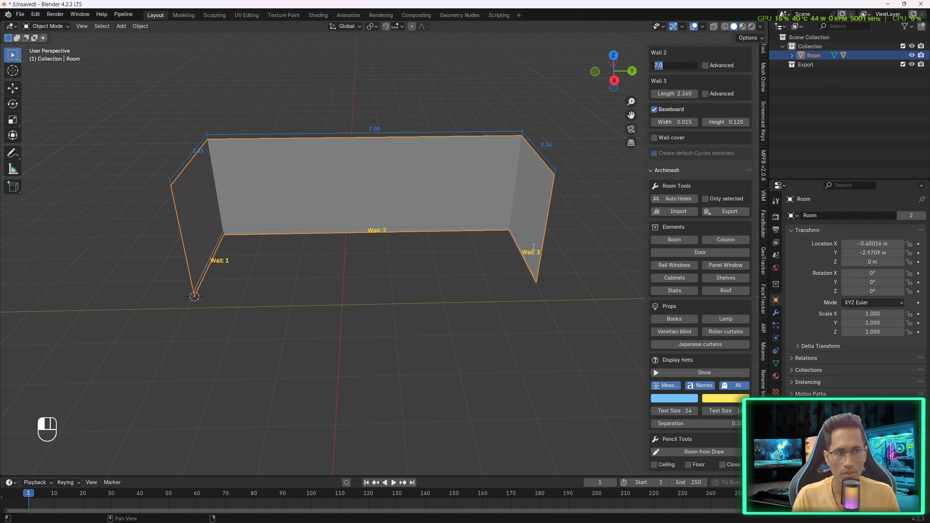
left_click(752, 95)
scroll(692, 104, "up", 5)
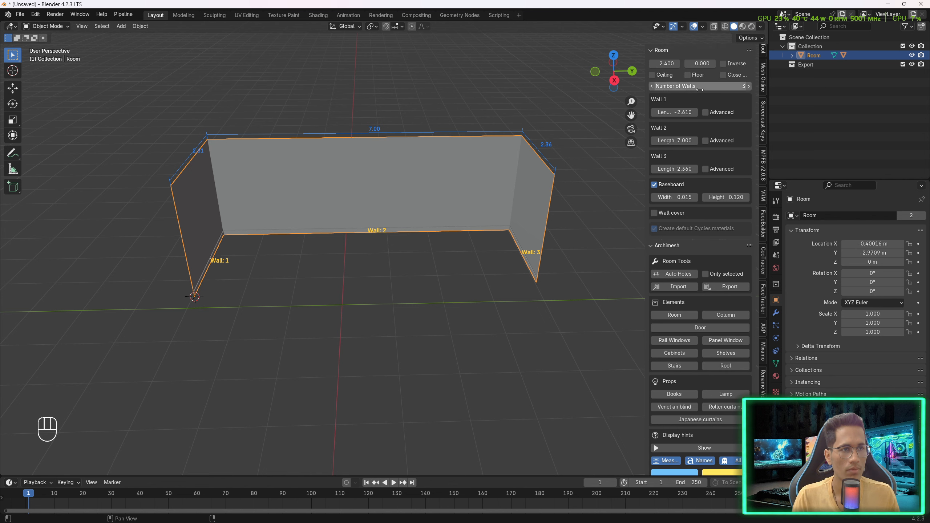
left_click(667, 140)
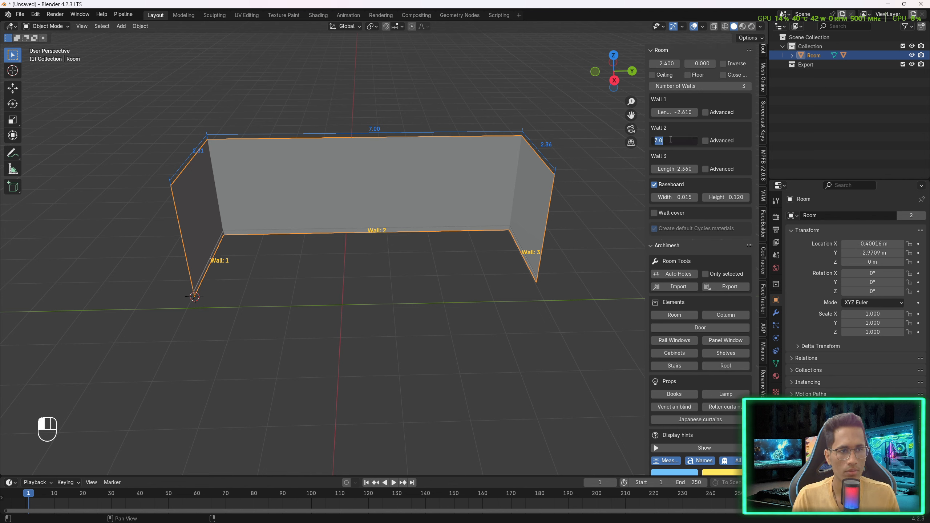
type("5")
key("Return")
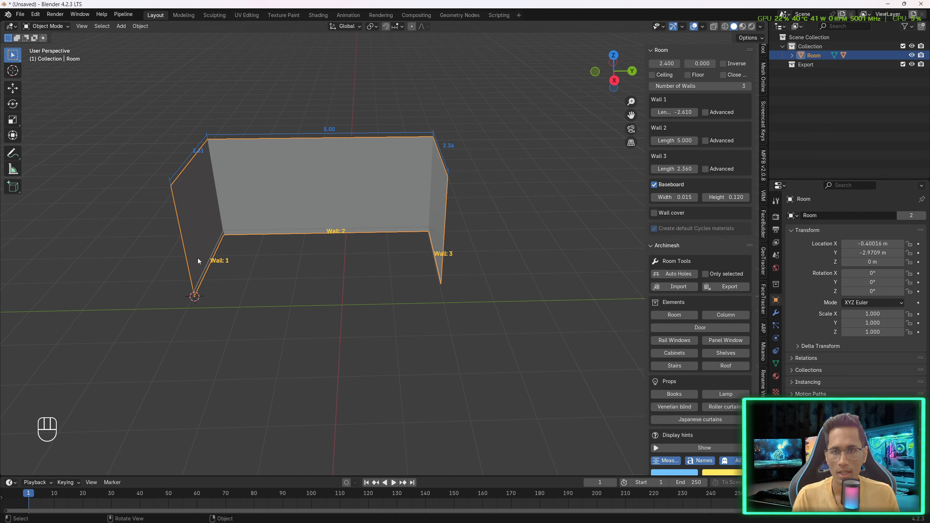
- Set the third wall's length to 2.5
left_click(675, 169)
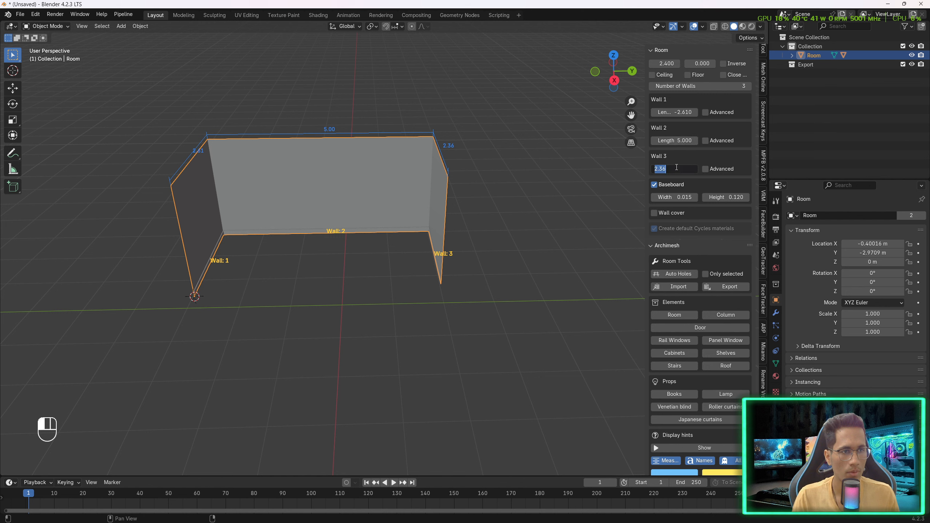
type("2.5")
key("Return")
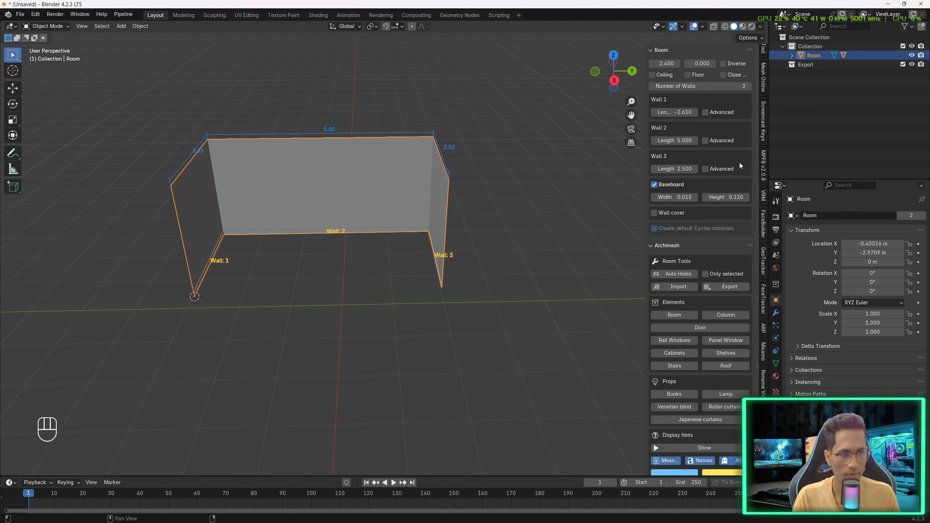
- Set the first wall's length to 2.5, then to -2.5
left_click(675, 112)
type("2.")
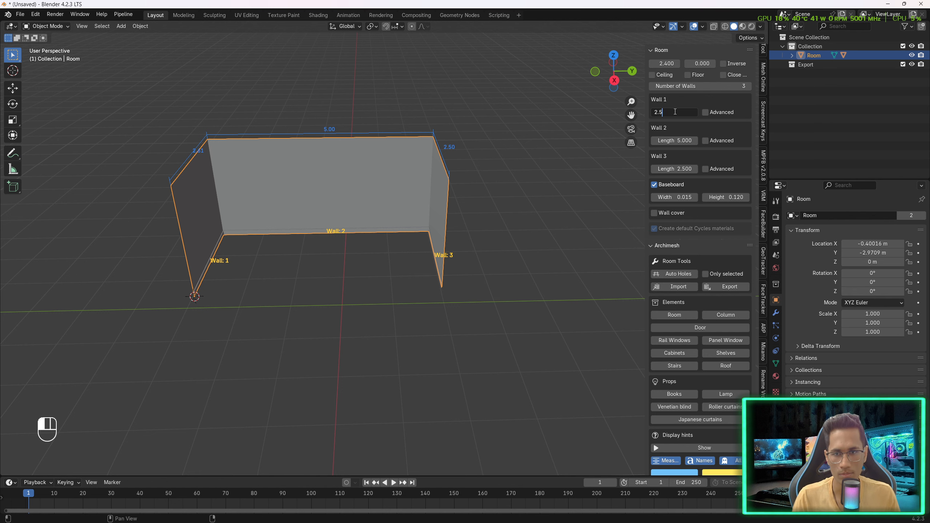
type("5")
key("Return")
left_click(675, 112)
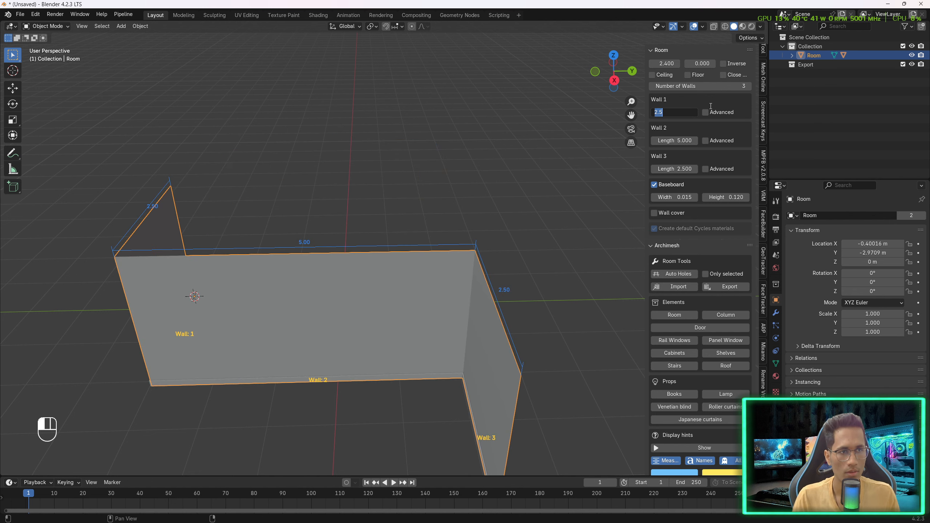
key("BackSpace")
type("-2.5")
key("Return")
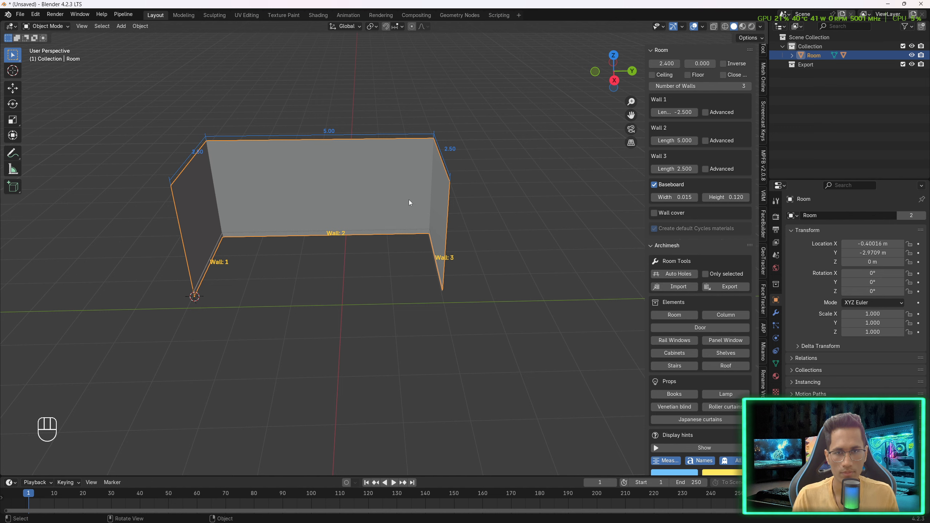
- Set the first wall's length to -4
middle_click_drag(409, 201, 565, 183)
left_click(688, 113)
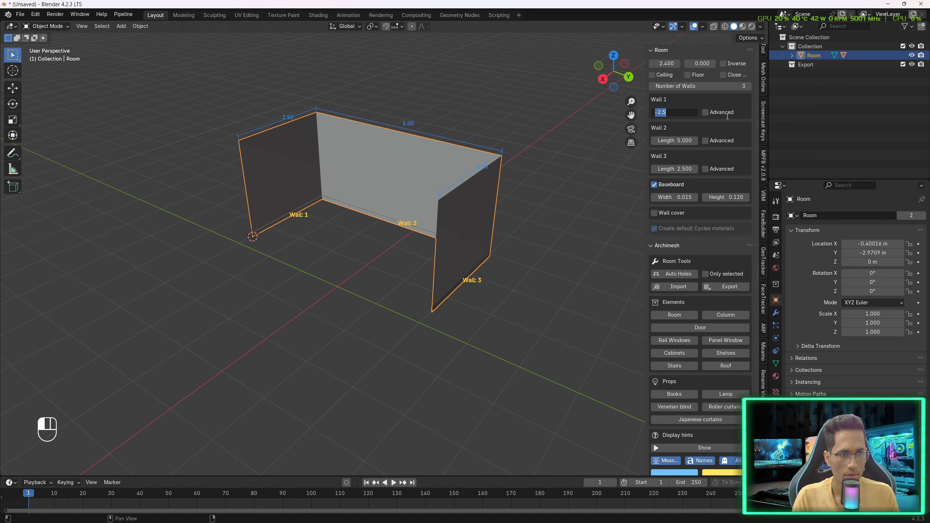
type("-4")
key("Return")
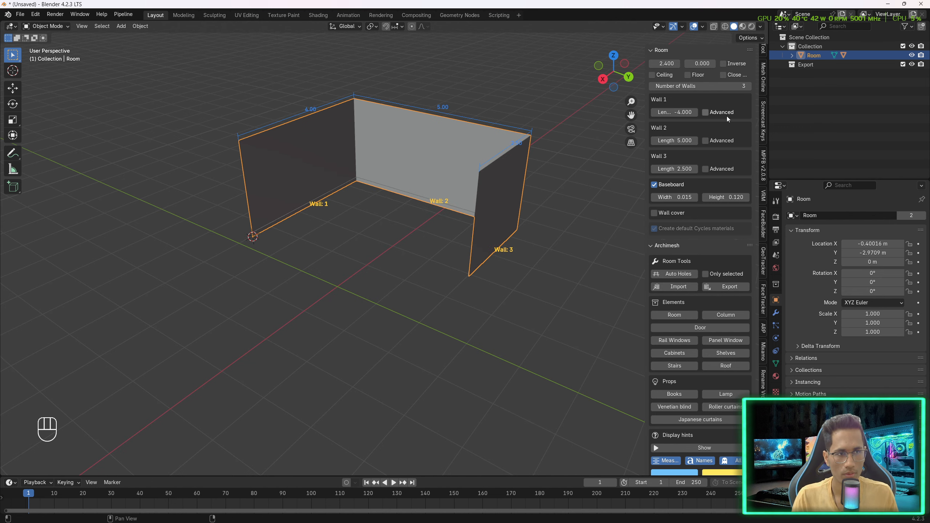
- Set the third wall's length to 4
left_click(678, 170)
type("4")
key("Return")
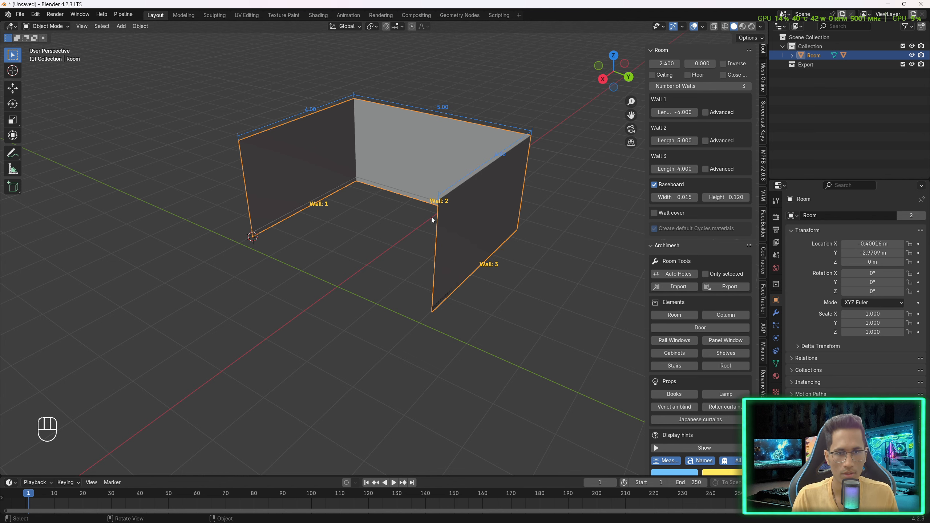
- Enable the advanced options for the first and third walls
middle_click_drag(435, 205, 500, 184)
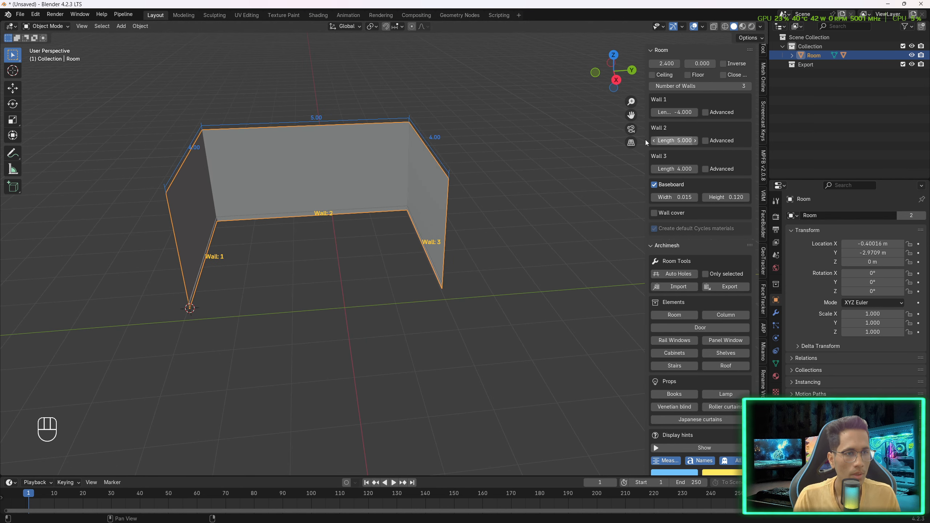
left_click(704, 112)
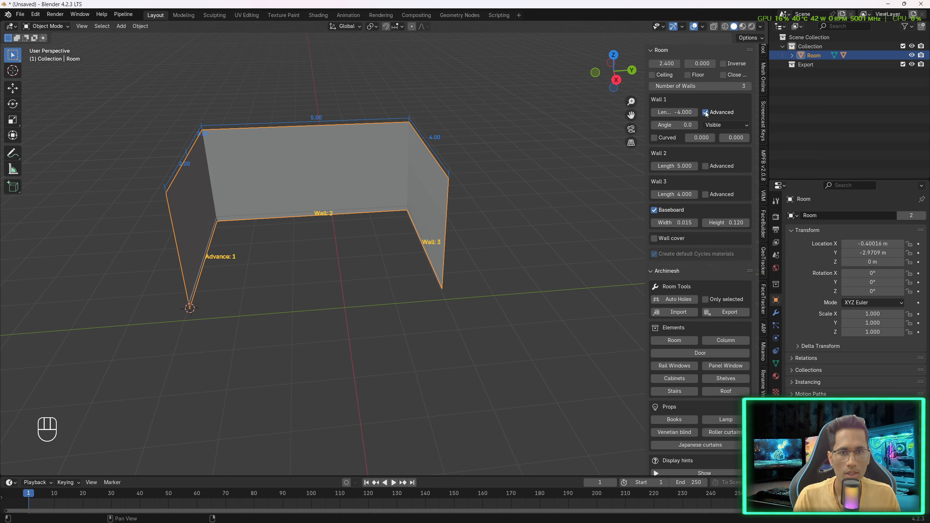
left_click(707, 196)
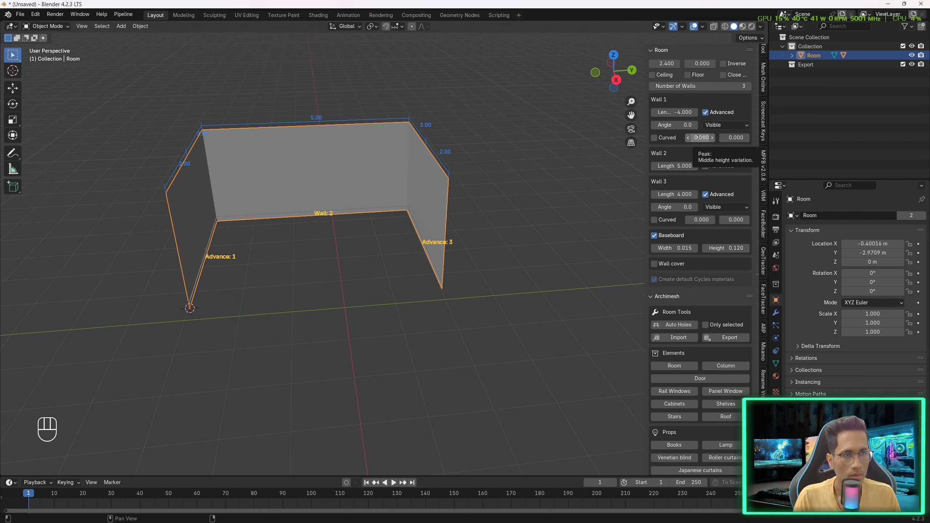
- Set the peak height of the first and third walls to 1.5 to form gables
left_click_drag(700, 138, 715, 137)
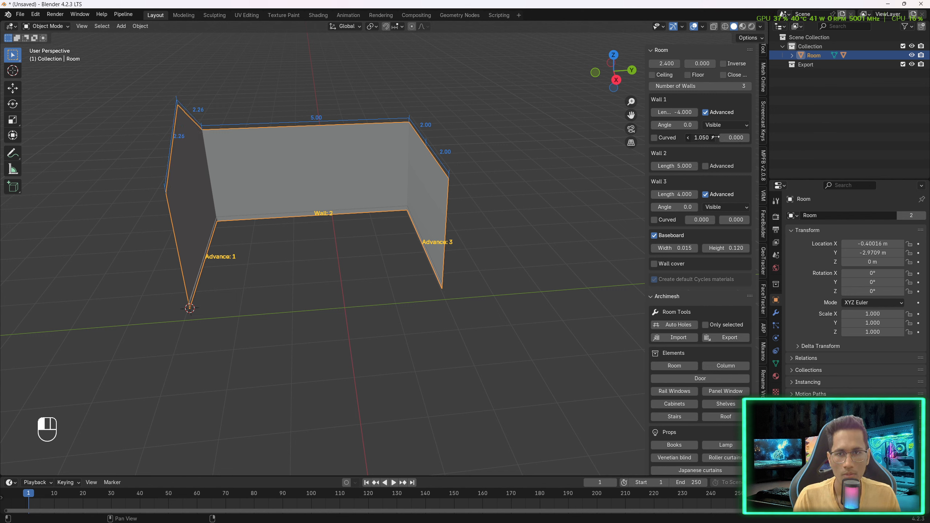
left_click(714, 137)
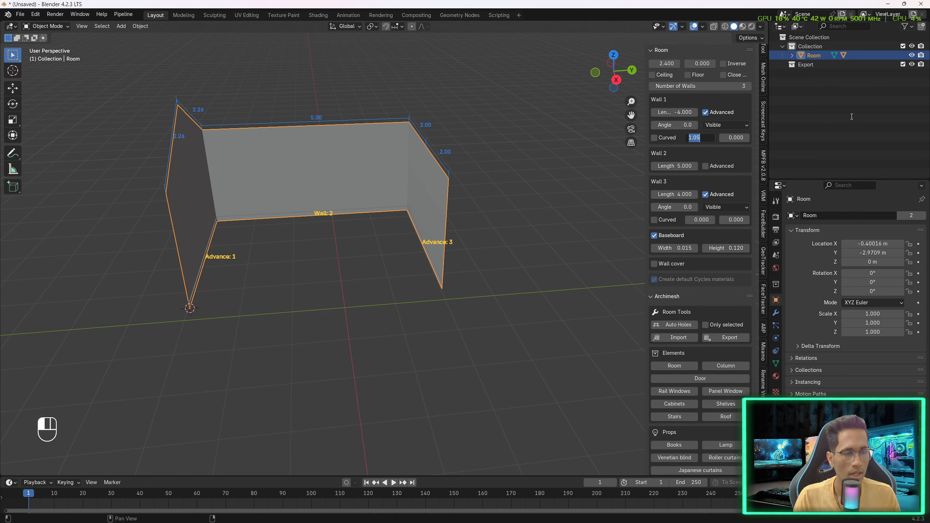
type("1.5")
key("Return")
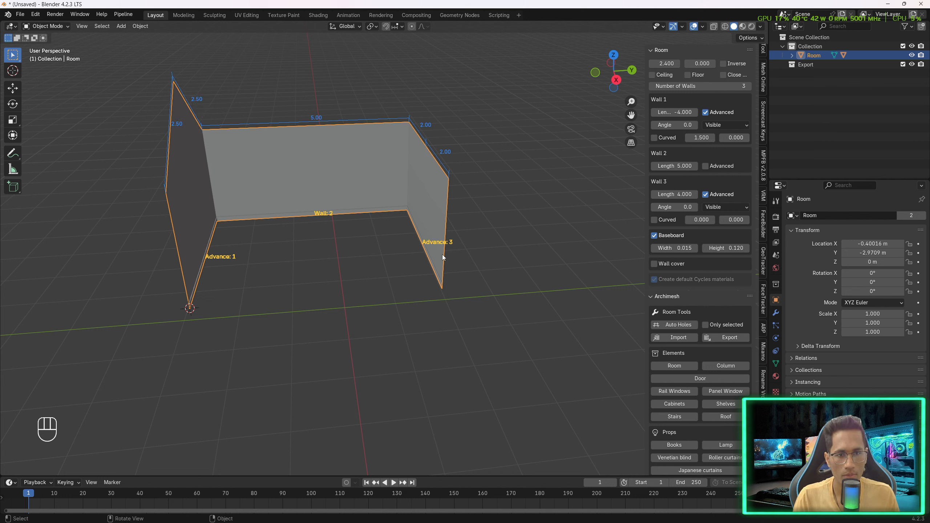
left_click(700, 219)
type("1.5")
key("Return")
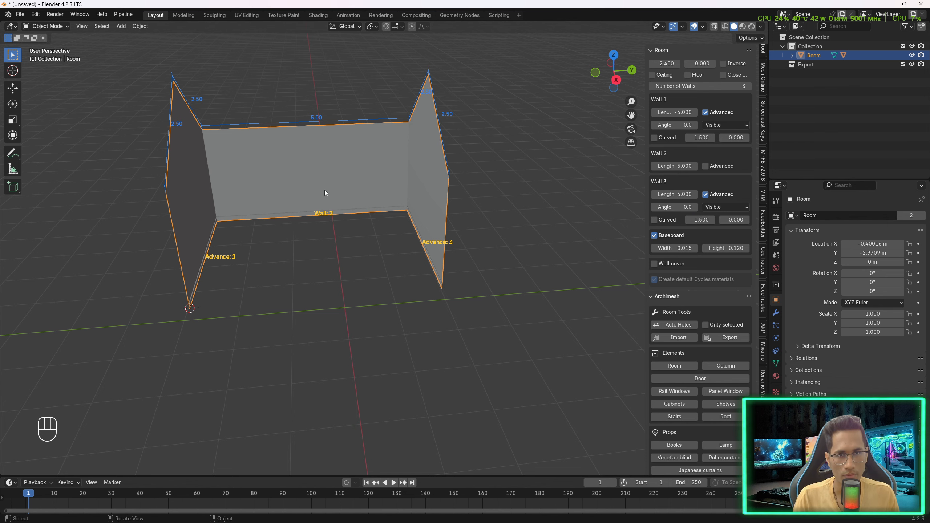
- Enable the room's ceiling and floor
middle_click_drag(324, 190, 366, 161)
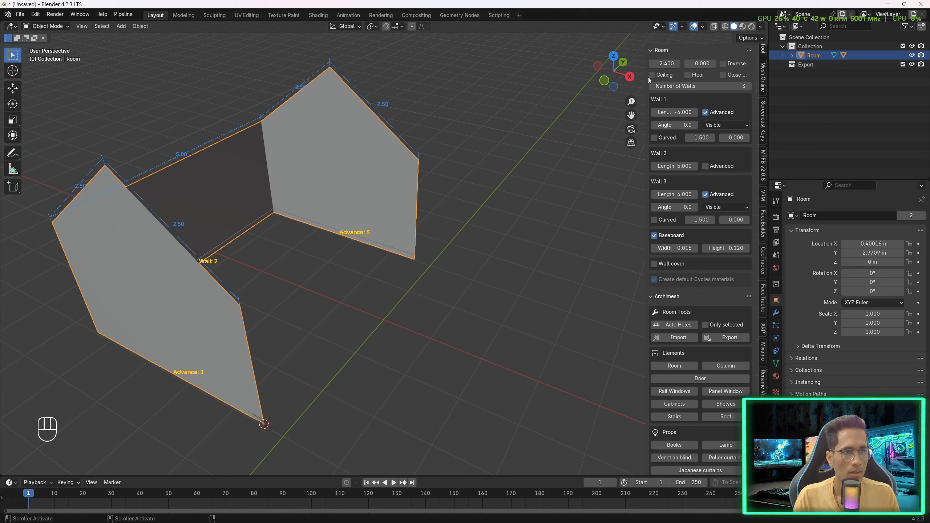
left_click(661, 74)
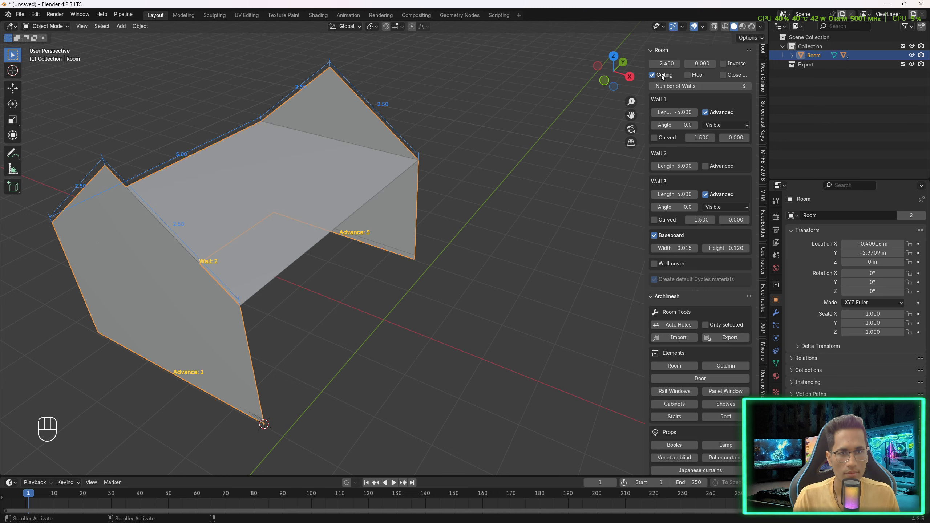
left_click(688, 75)
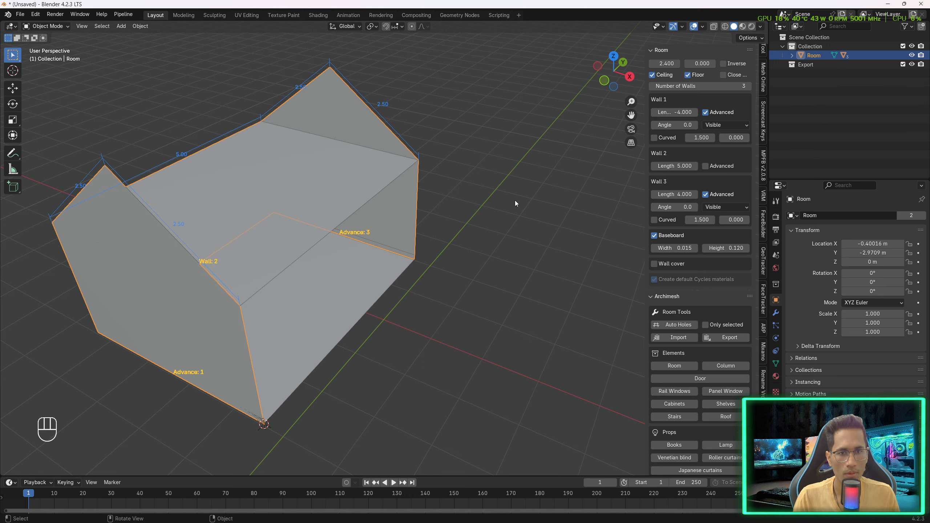
- Try closing the room by joining the last wall to the first, then turn Close off again
middle_click_drag(515, 201, 585, 191)
left_click(724, 75)
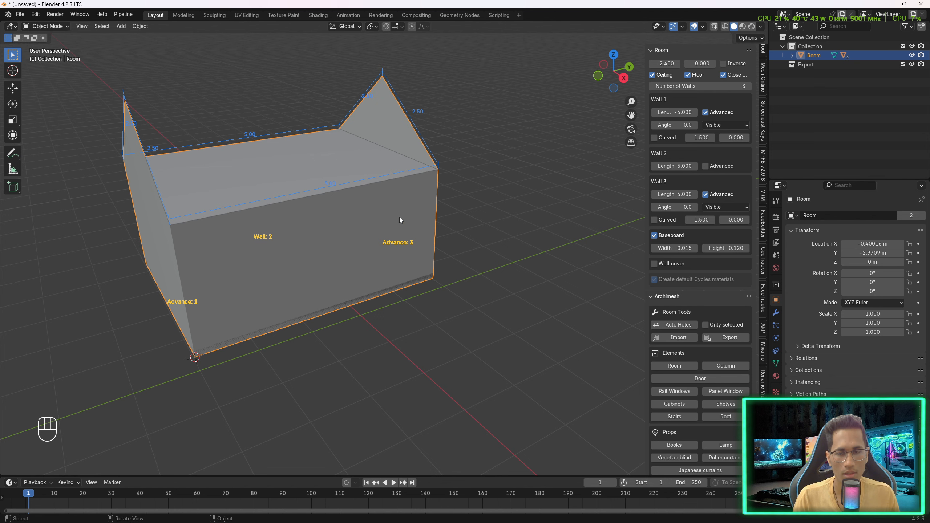
middle_click_drag(399, 217, 373, 263)
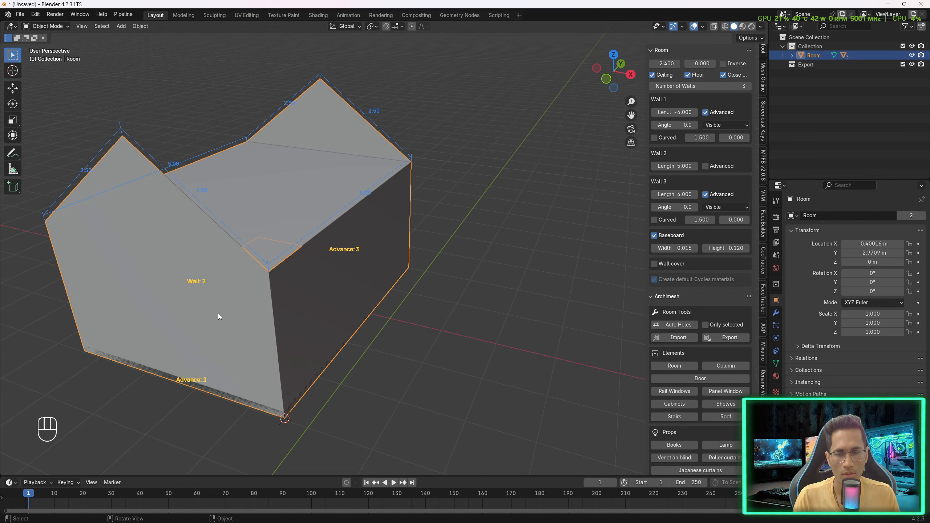
middle_click_drag(486, 201, 306, 252)
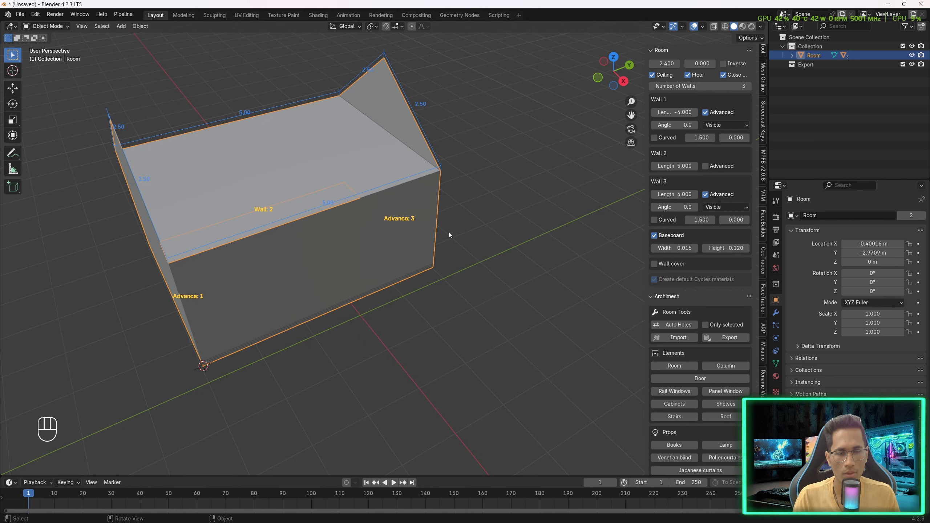
left_click(724, 75)
- Set the room's wall thickness to 0.05
middle_click_drag(403, 234, 348, 166)
mouse_move(525, 165)
middle_mouse_down()
mouse_move(501, 164)
mouse_move(512, 164)
middle_mouse_up()
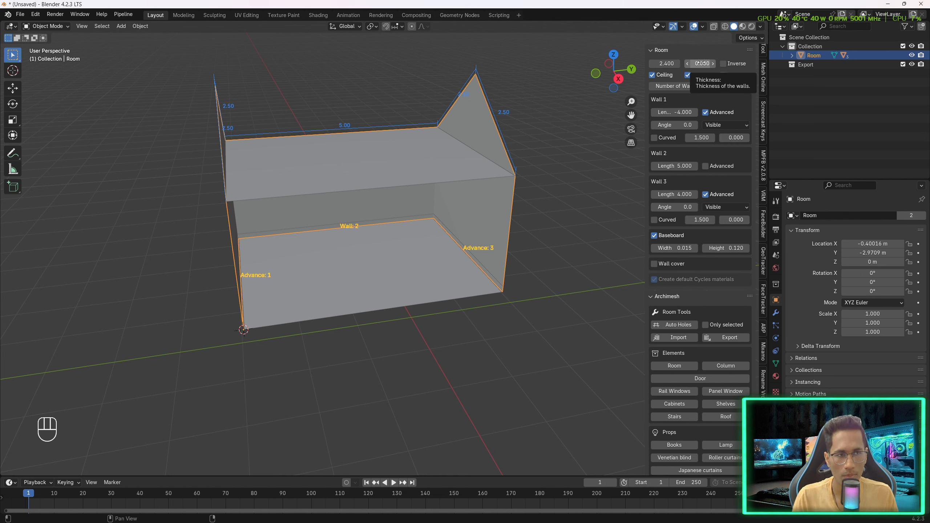
left_click(699, 63)
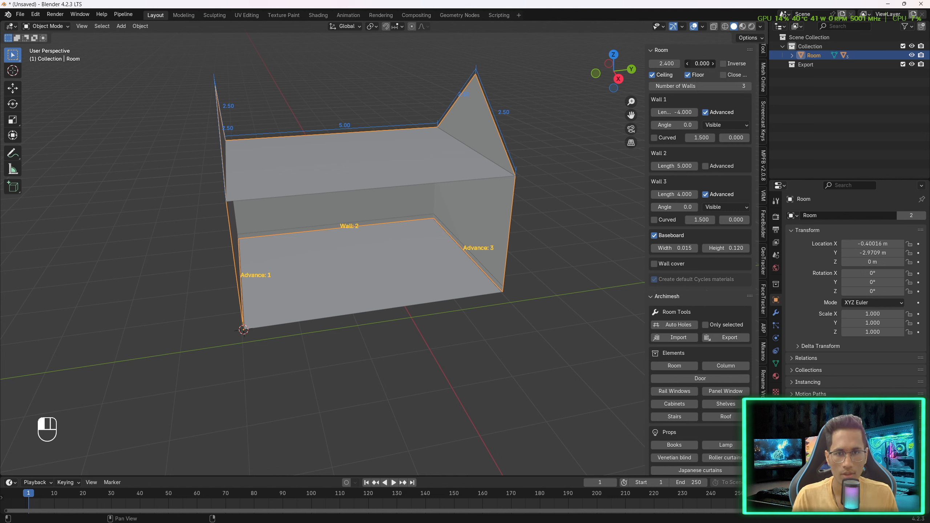
left_click_drag(698, 63, 714, 61)
left_click(713, 61)
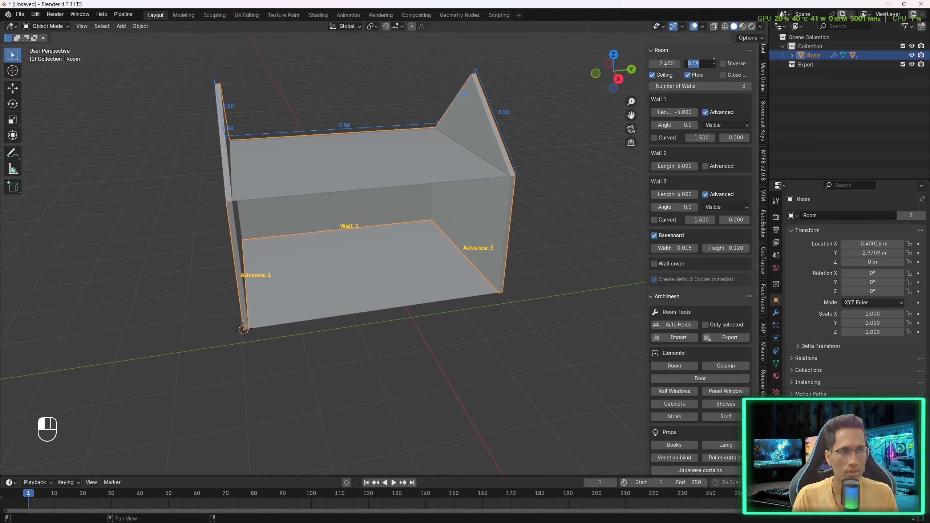
type("0.05")
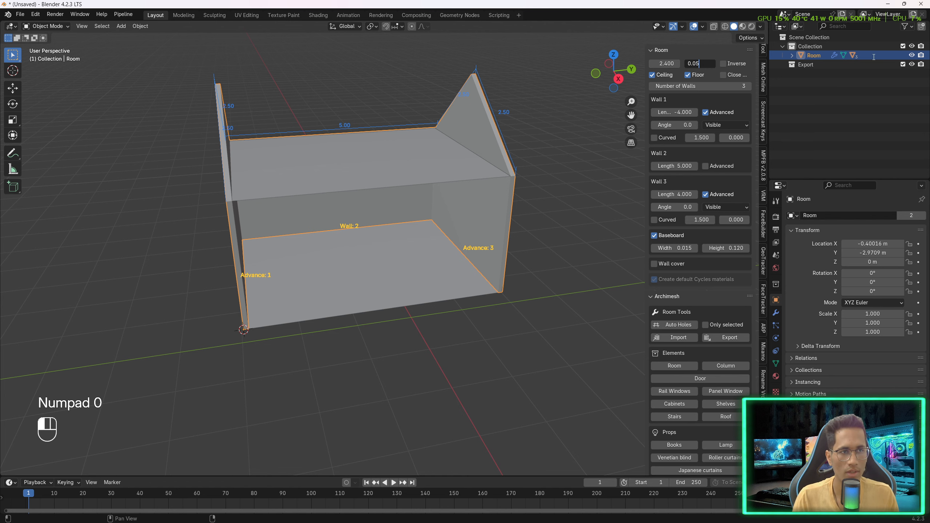
key("Return")
- Add an Archimesh roof to the scene
mouse_move(567, 227)
middle_mouse_down()
mouse_move(473, 221)
mouse_move(661, 221)
mouse_move(552, 222)
mouse_move(556, 233)
middle_mouse_up()
left_click(664, 50)
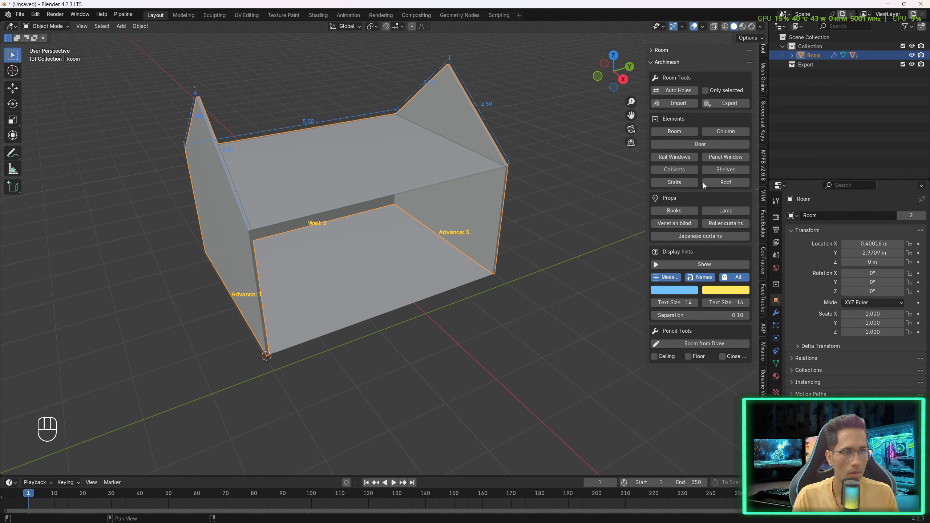
left_click(723, 182)
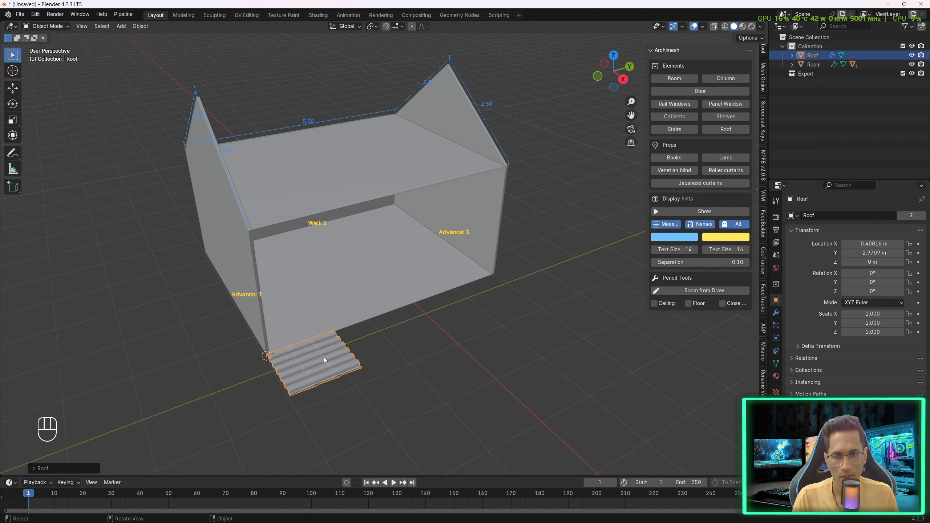
- Move the roof straight up along Z to the eave height of the walls, about 2.39 m
middle_click_drag(324, 358, 331, 385)
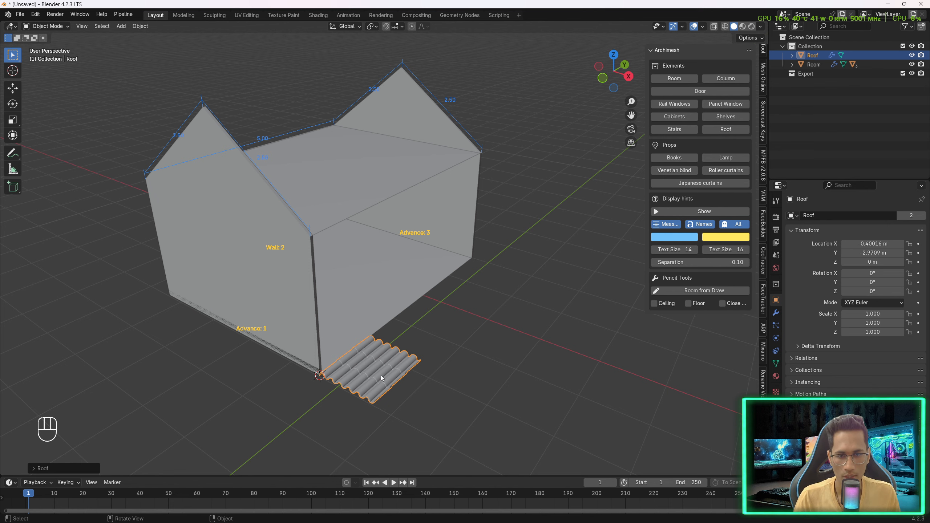
key("KP_5")
key("KP_1")
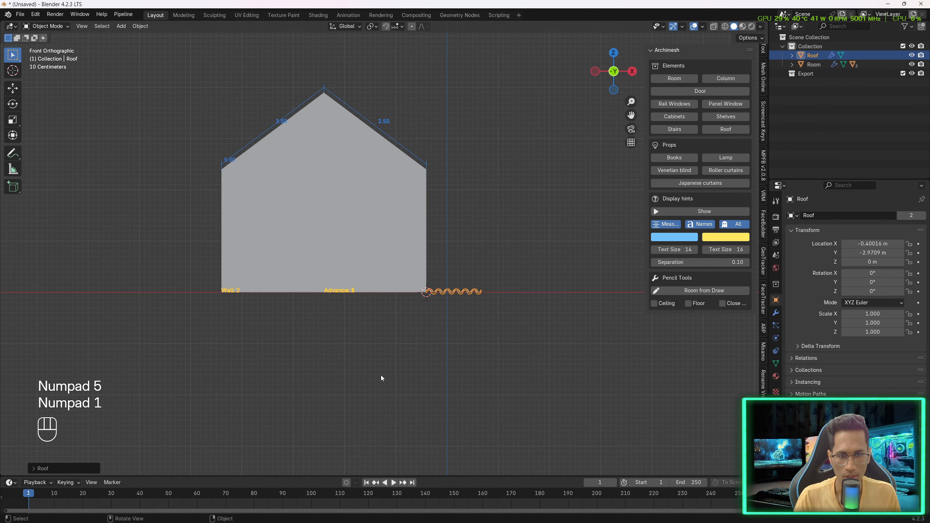
middle_click_drag(530, 151, 498, 225, "shift")
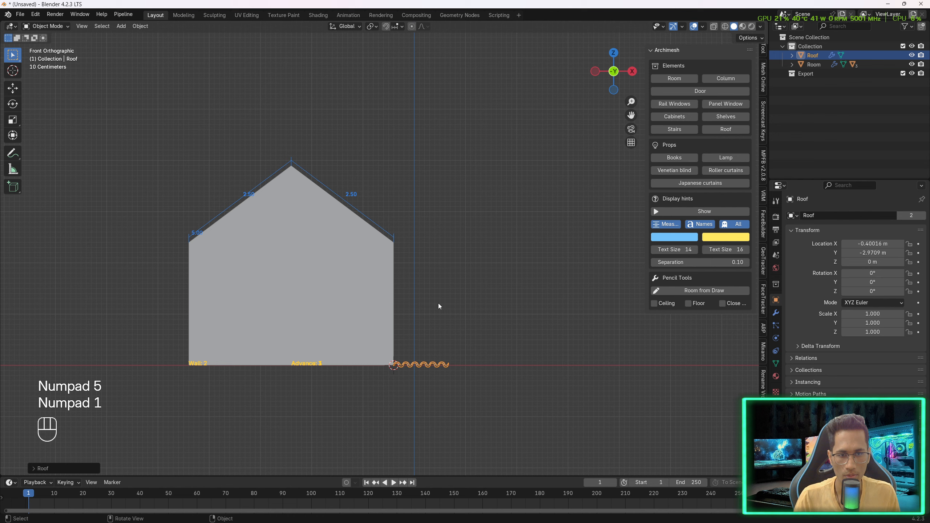
scroll(401, 368, "up", 2)
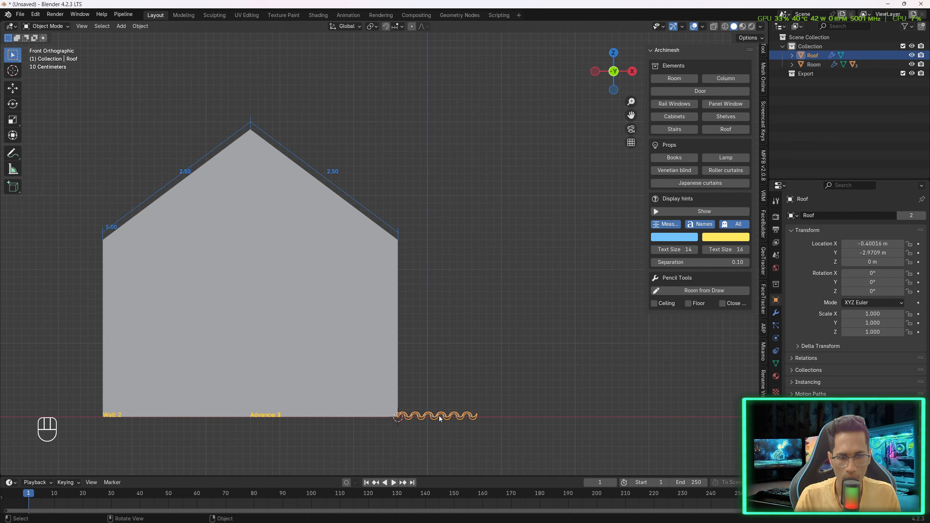
key("g")
key("z")
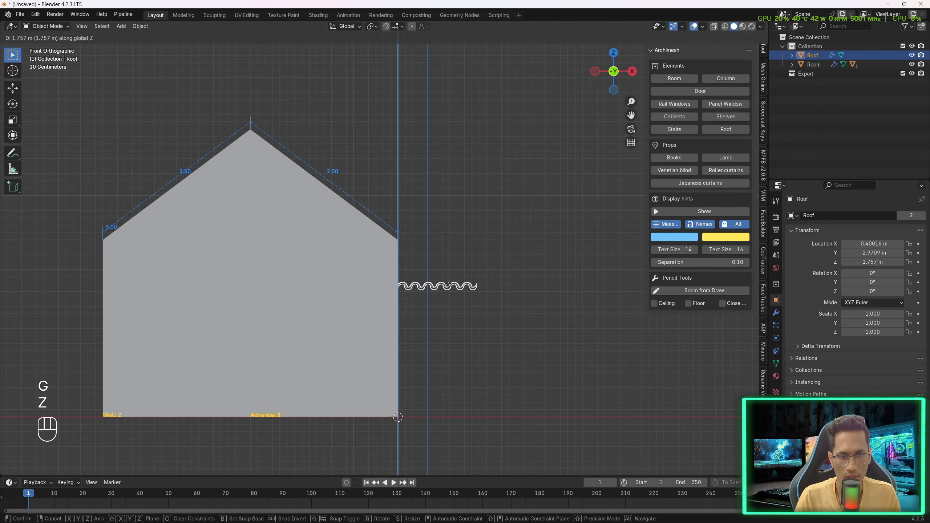
left_click(451, 240)
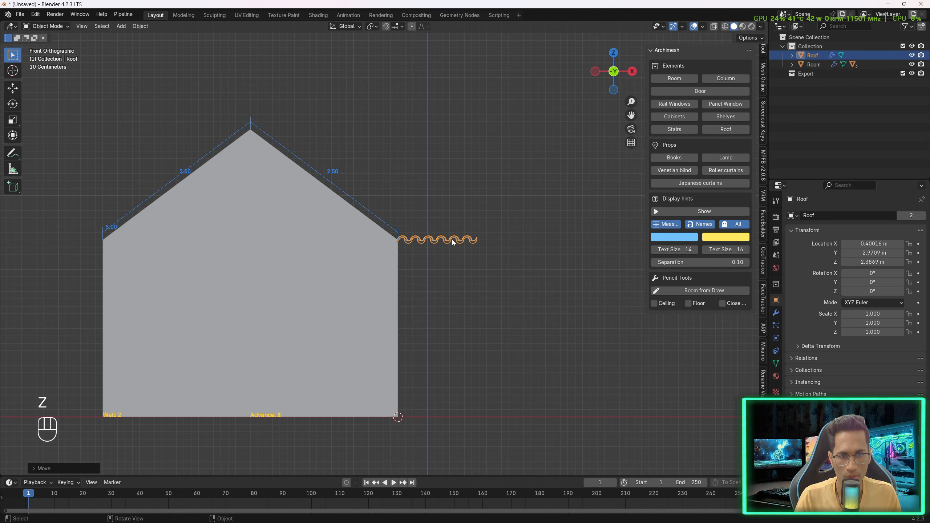
- Rotate the roof 90 degrees around the Z axis
middle_click_drag(477, 206, 477, 222)
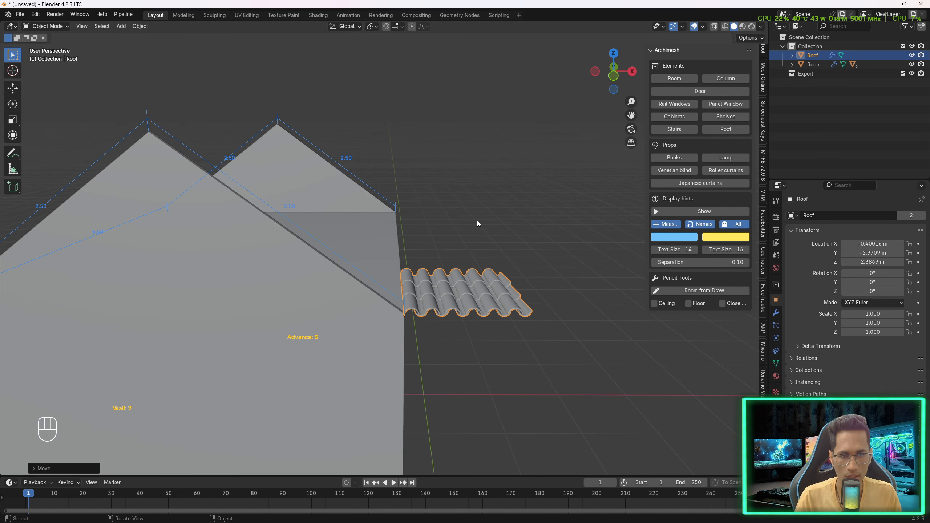
key("KP_7")
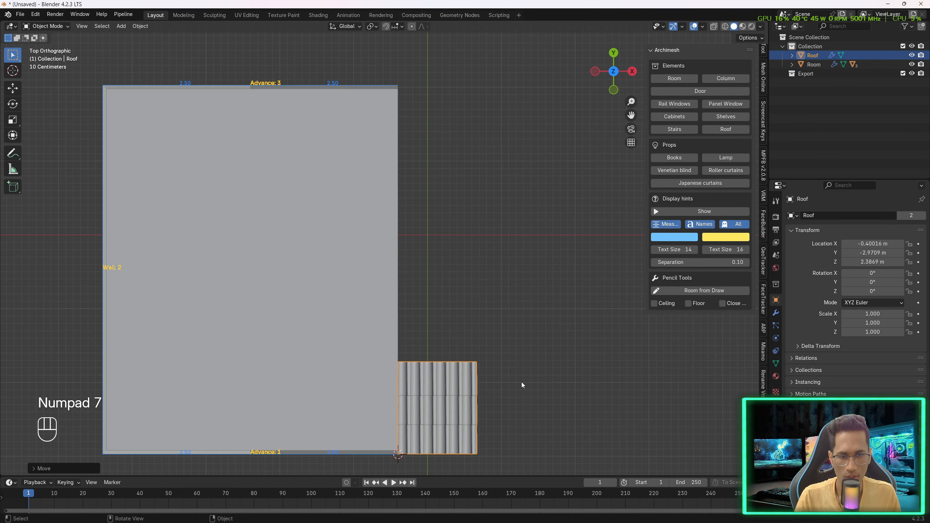
key("r")
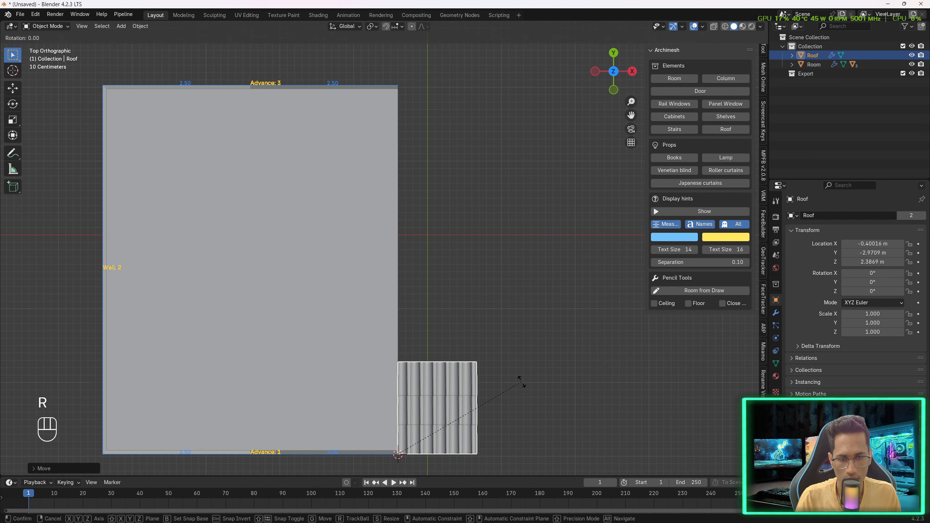
key("z")
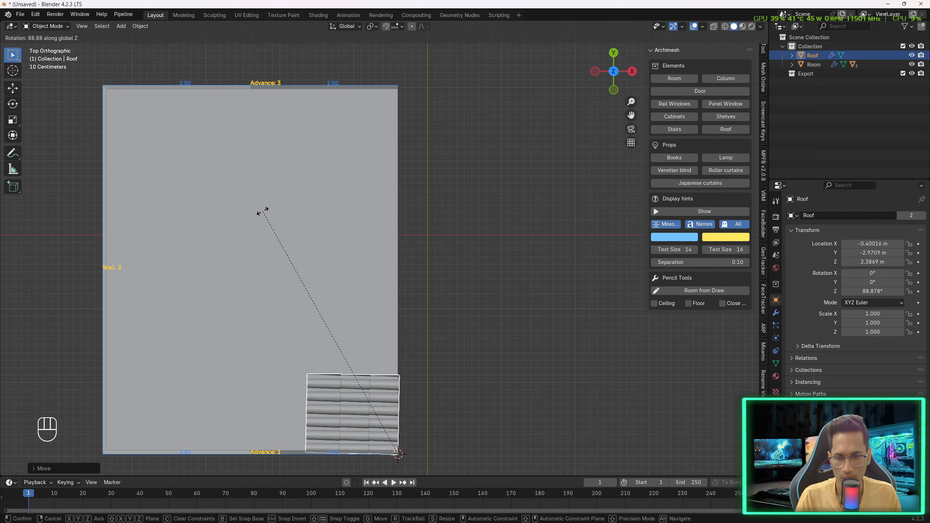
key("KP_9")
key("KP_0")
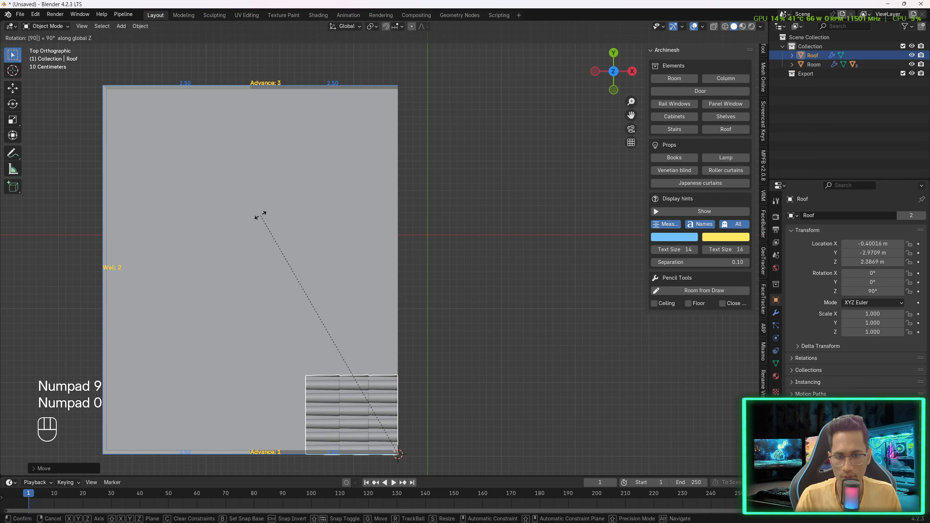
key("KP_Enter")
- Rotate the roof 39 degrees around the Y axis to match the right roof slope
middle_click_drag(259, 218, 443, 350)
key("KP_5")
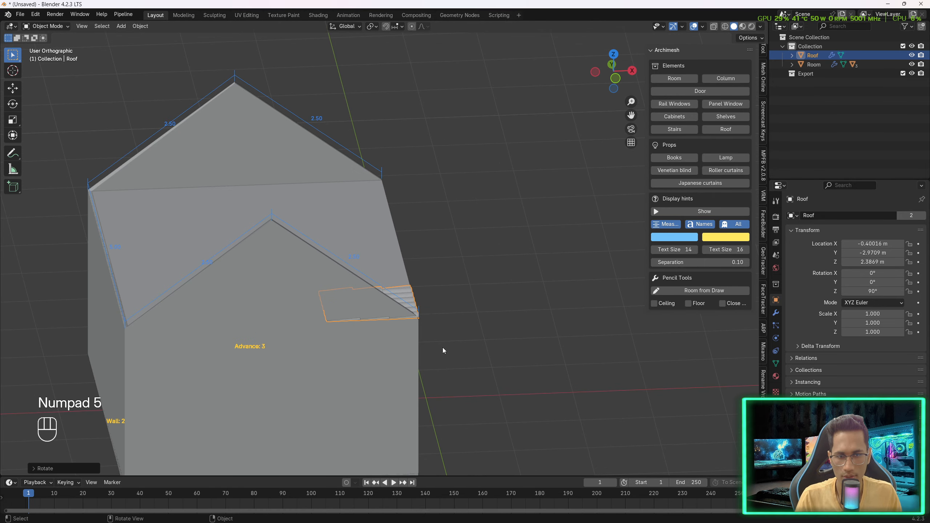
key("KP_1")
scroll(388, 227, "up", 3)
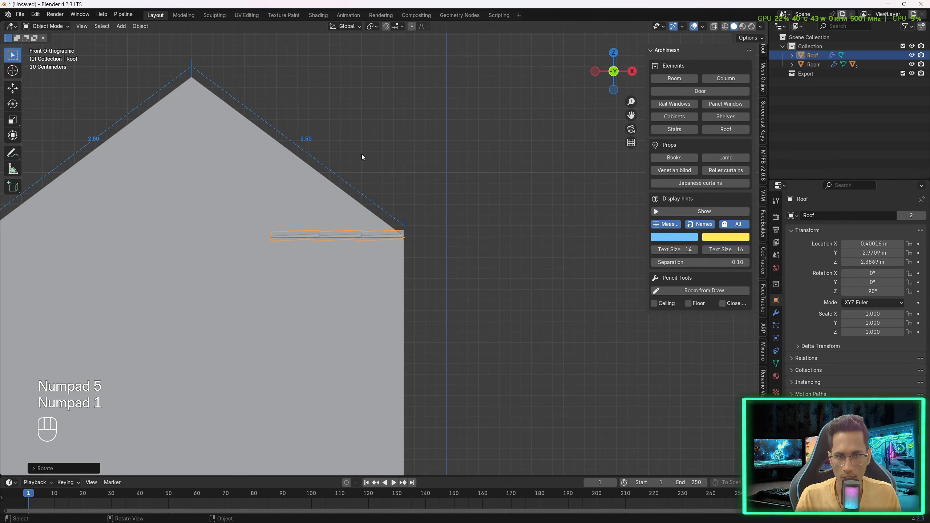
key("r")
key("y")
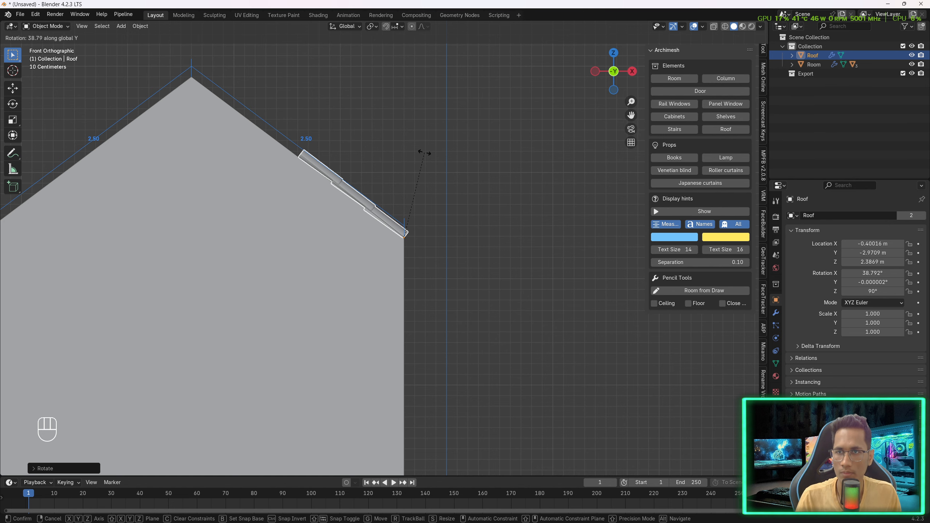
key("KP_3")
key("KP_9")
key("KP_Enter")
- Set the roof's Array_X modifier count to 29 so the tiles span the house length
scroll(487, 201, "up", 3)
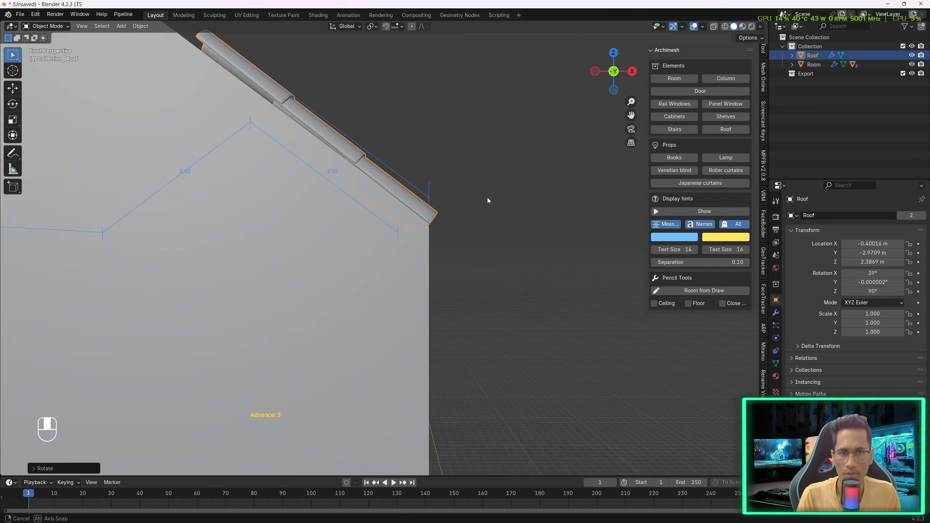
middle_click_drag(486, 198, 465, 212)
scroll(450, 212, "down", 3)
middle_click_drag(412, 196, 376, 228)
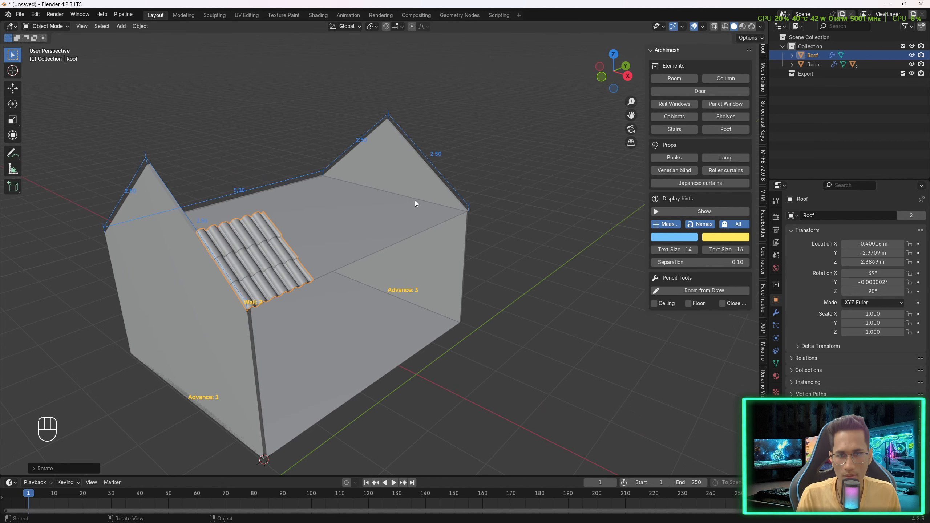
left_click(775, 313)
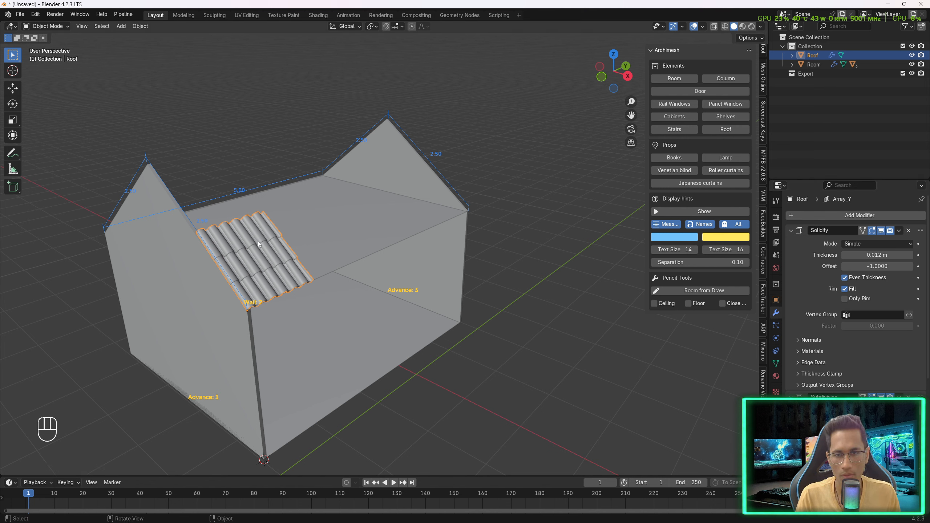
left_click(791, 229)
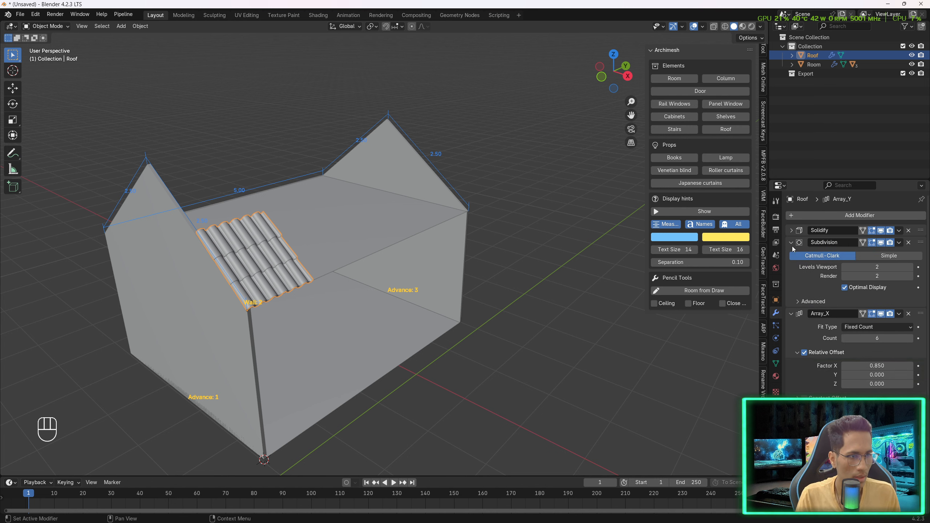
left_click(791, 242)
left_click(791, 255)
left_click(791, 254)
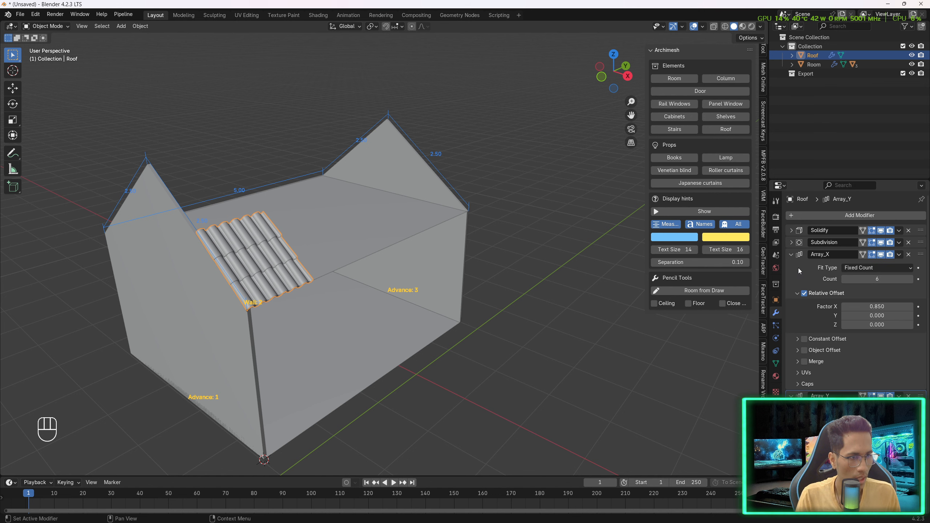
scroll(839, 329, "down", 1)
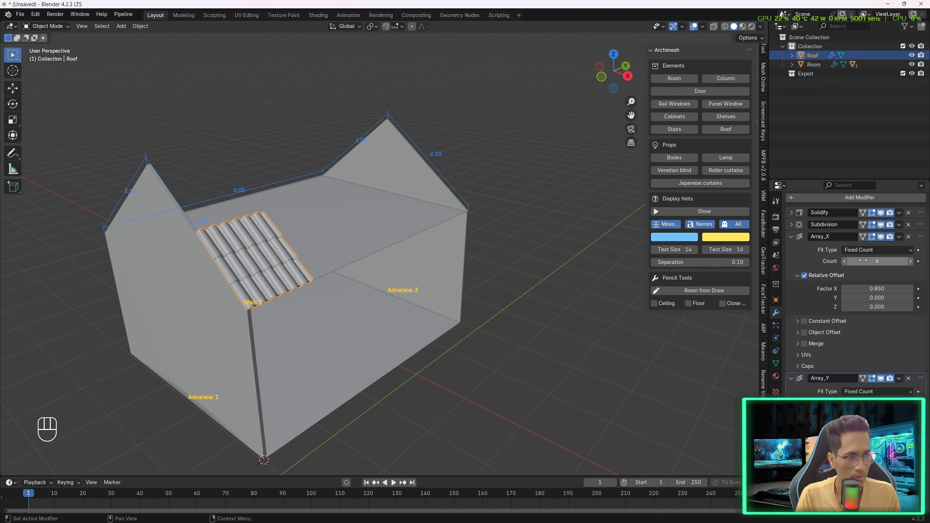
left_click_drag(877, 261, 917, 261)
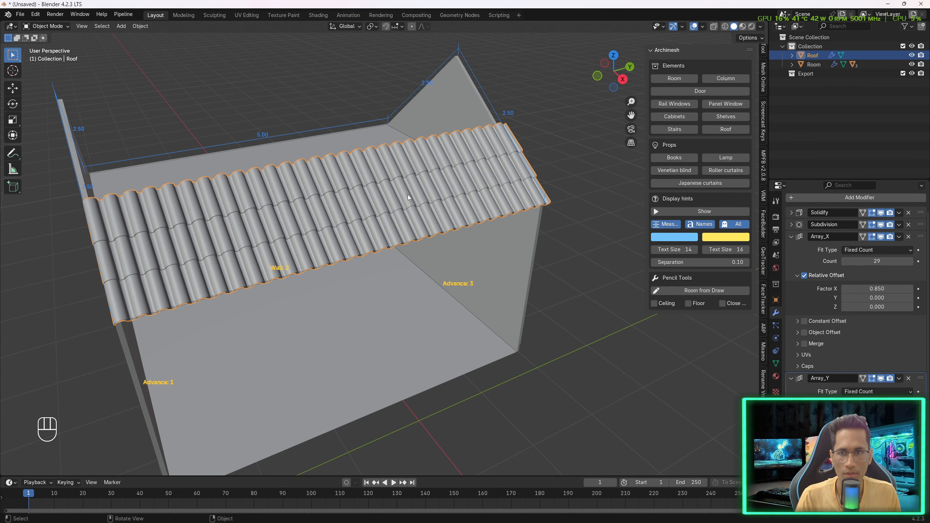
- Set the roof's Array_Y modifier count to 7 to cover the slope
middle_click_drag(407, 196, 468, 202)
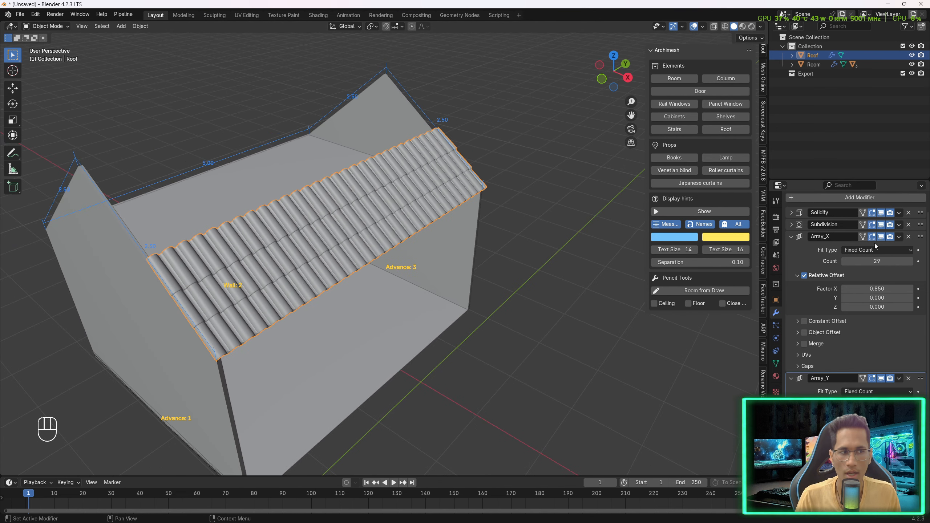
left_click(792, 236)
left_click_drag(877, 291, 890, 290)
middle_click_drag(410, 234, 434, 240)
left_click_drag(877, 291, 881, 291)
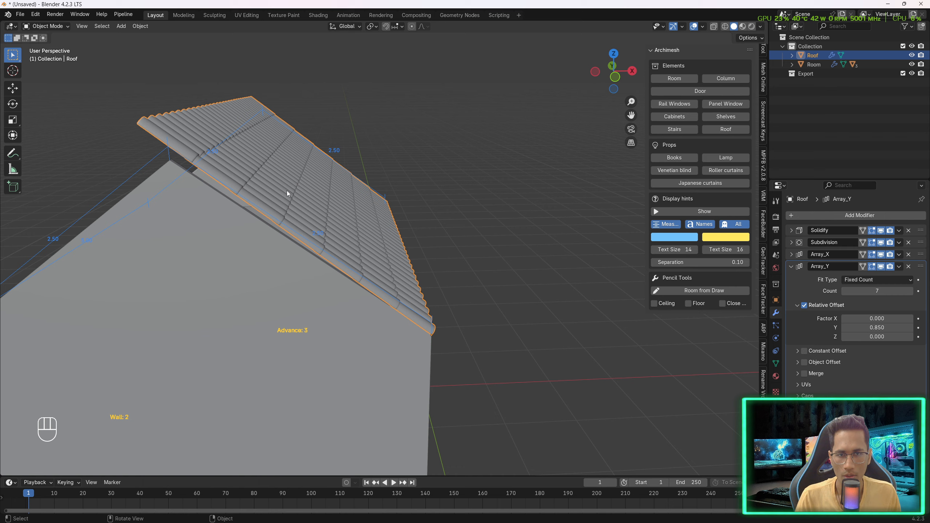
- Move the roof along X and Z so it sits on the right gable slope
key("KP_5")
key("KP_1")
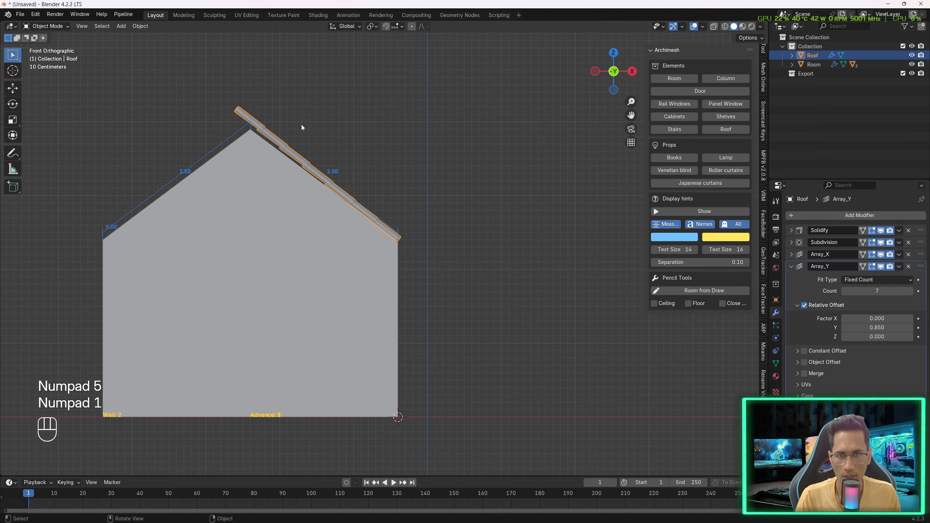
key("g")
key("x")
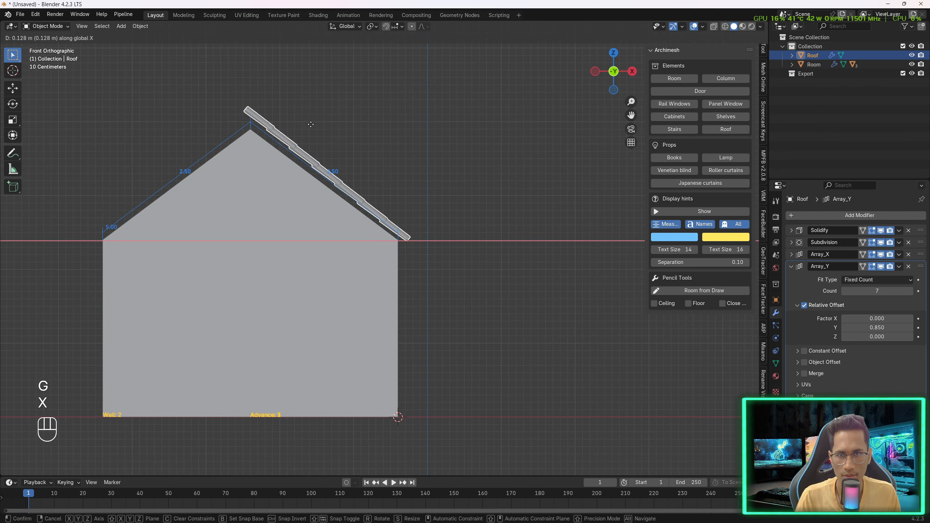
left_click(313, 125)
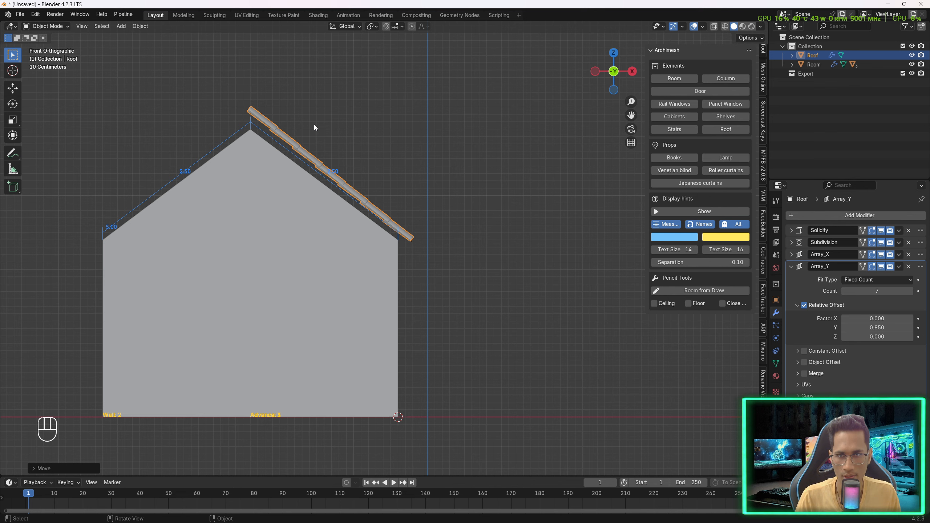
scroll(314, 125, "up", 1)
middle_click_drag(305, 105, 341, 110, "shift")
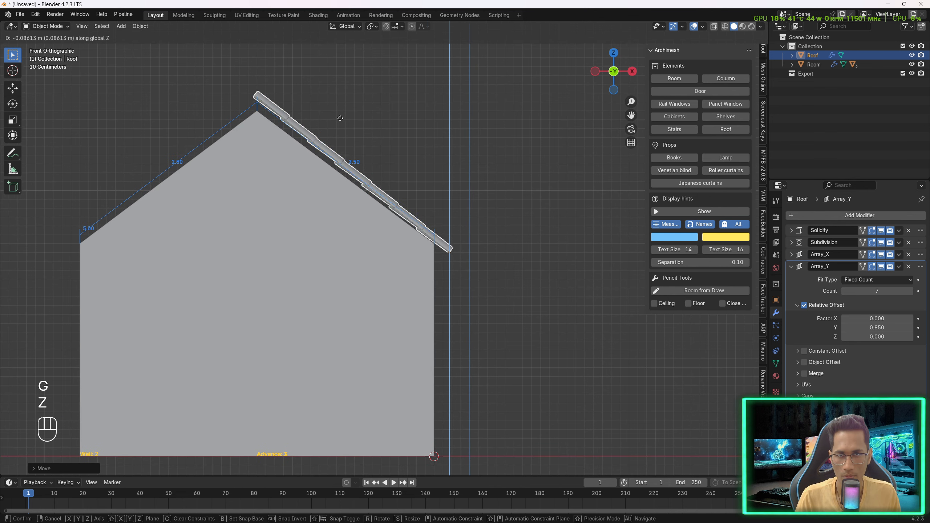
left_click(340, 127)
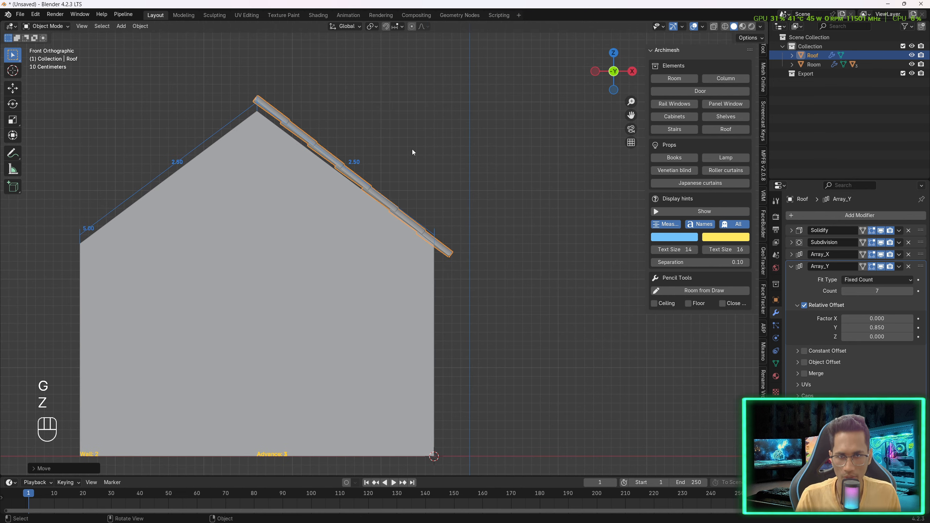
- Fine-tune the roof's rotation and vertical position to align it with the slope
key("r")
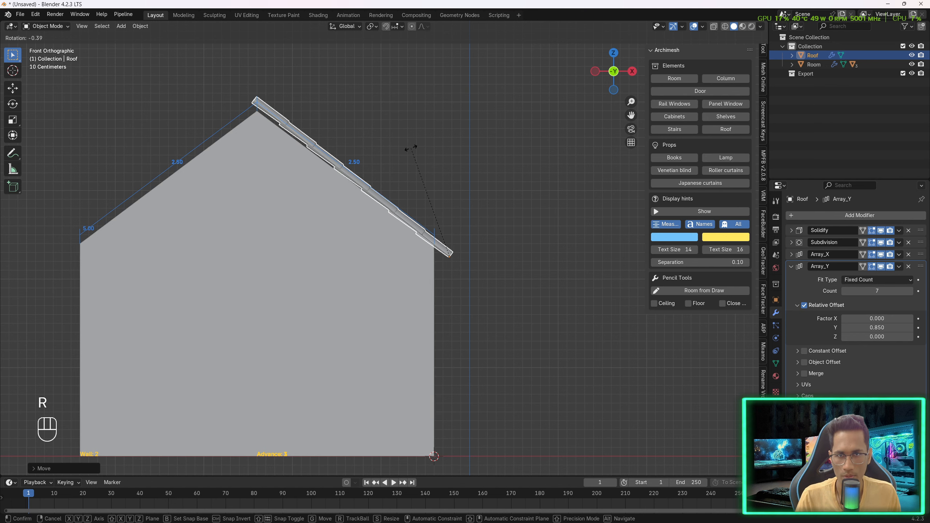
left_click(410, 153)
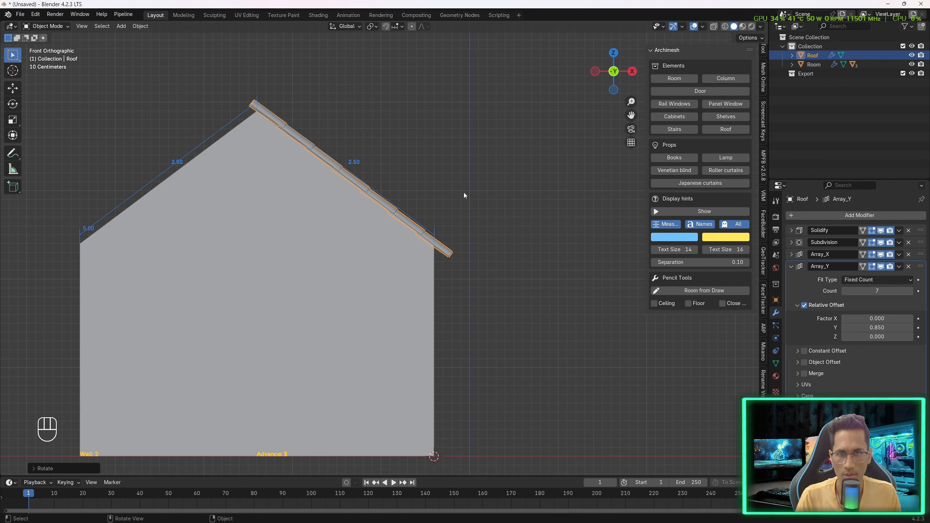
key("g")
key("x")
key("g")
key("z")
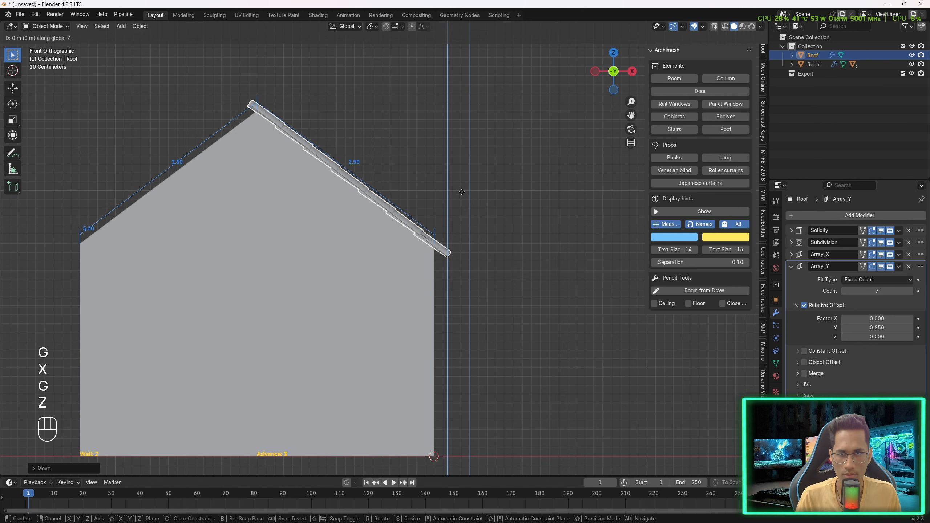
left_click(416, 233)
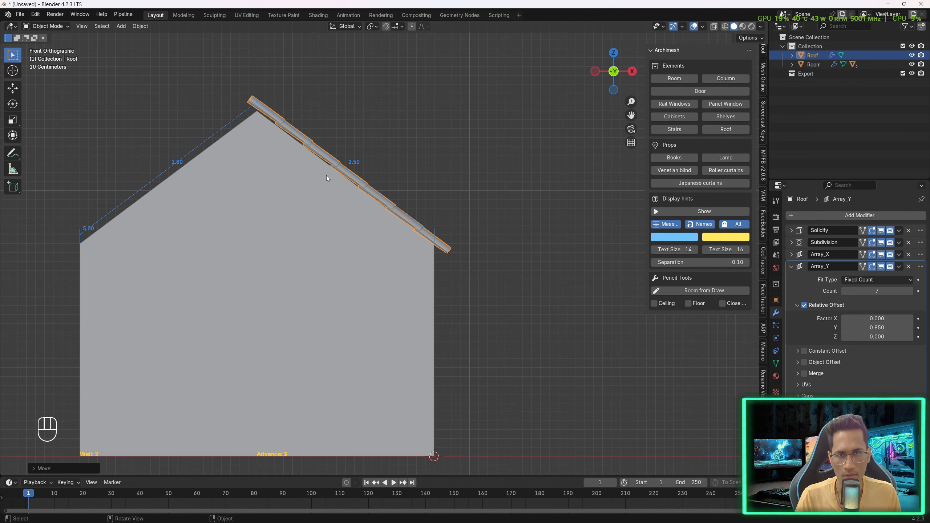
- Add a Mirror modifier to the roof
middle_click_drag(328, 125, 372, 162)
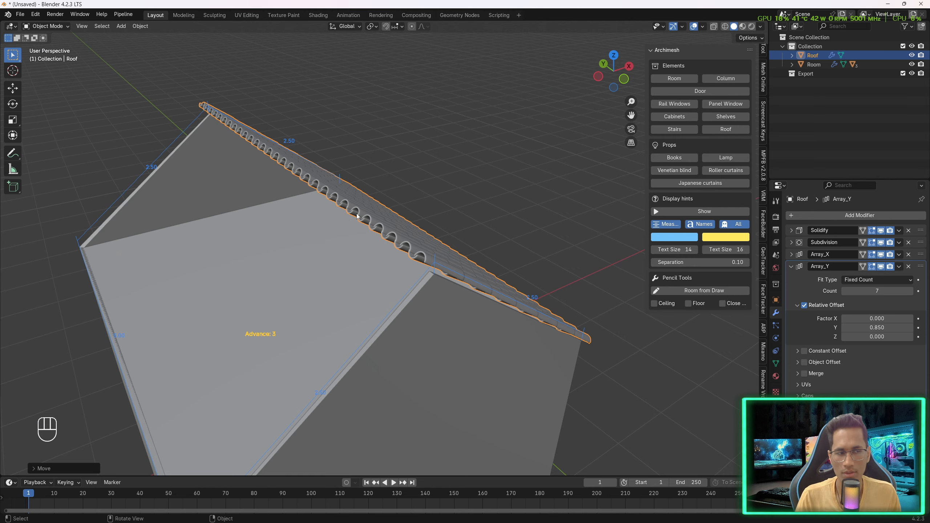
middle_click_drag(350, 214, 326, 200)
left_click(823, 219)
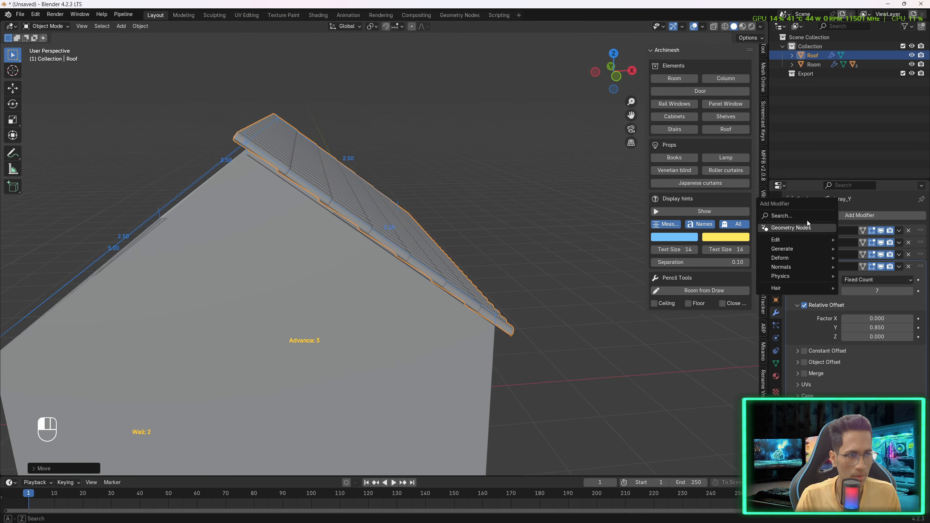
key("space")
left_click(811, 234)
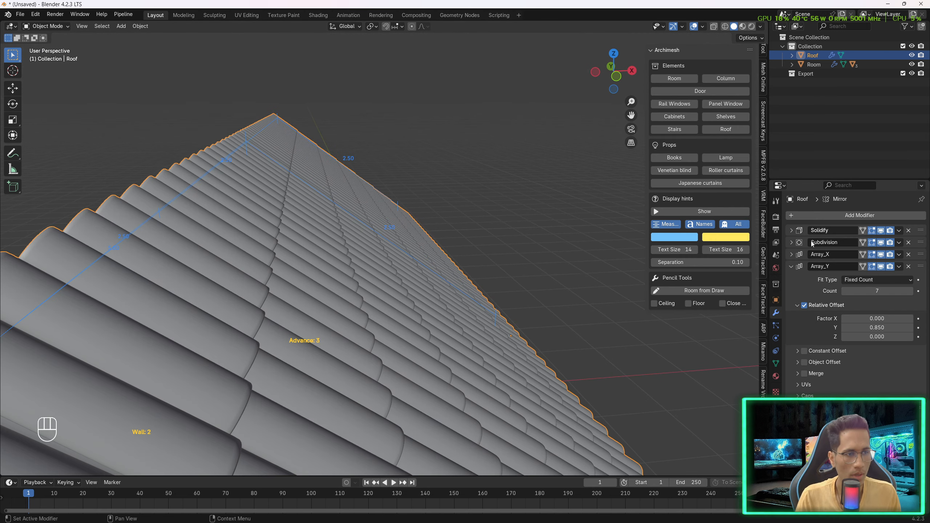
- Open the Mirror modifier settings and inspect where the roof meets the gable wall
left_click(791, 266)
middle_click_drag(512, 293, 426, 281)
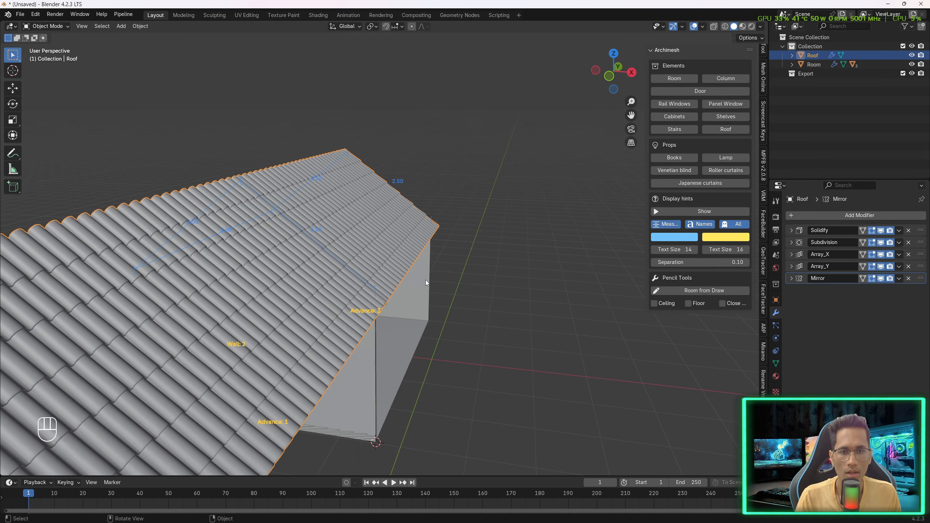
left_click(792, 278)
scroll(380, 349, "down", 2)
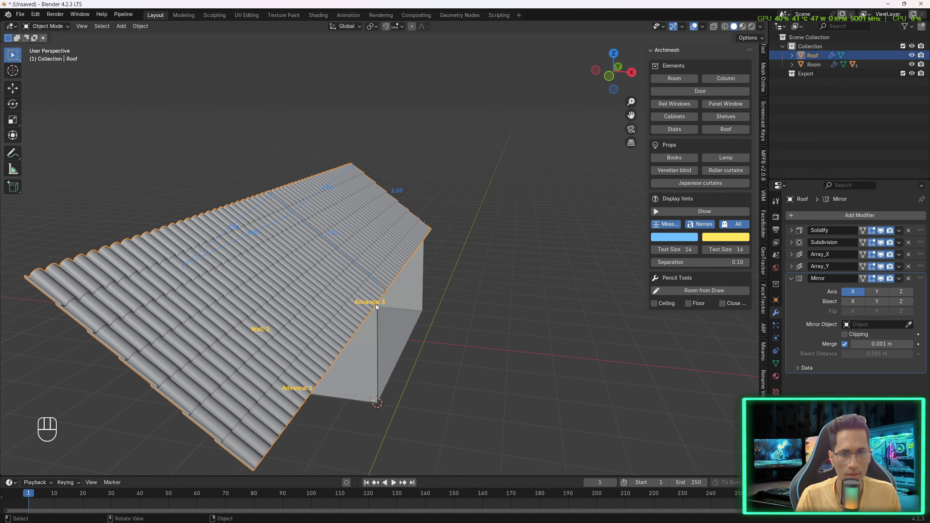
middle_click_drag(377, 307, 384, 265)
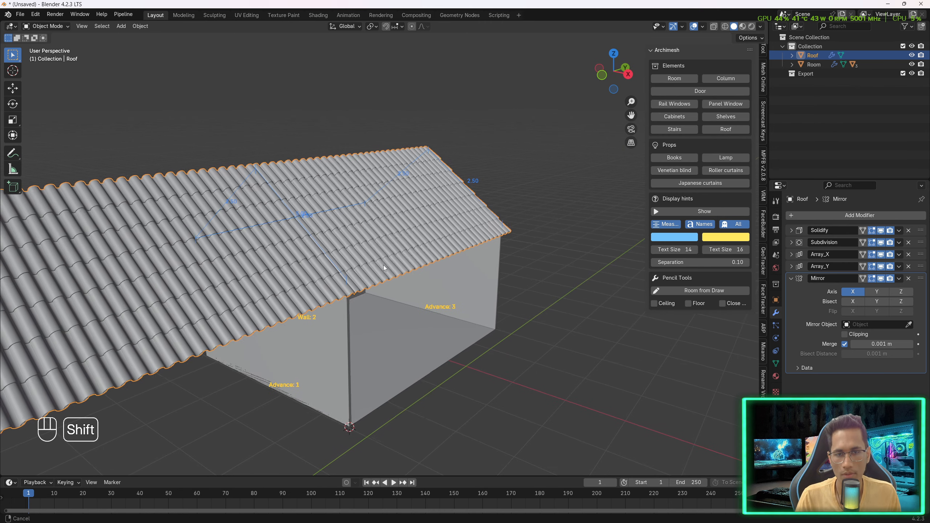
scroll(336, 326, "up", 2)
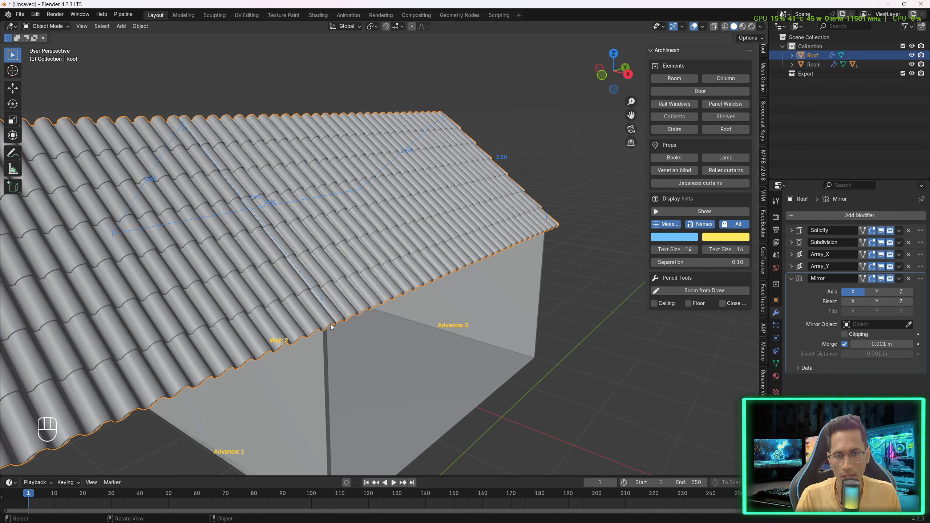
scroll(337, 329, "up", 4)
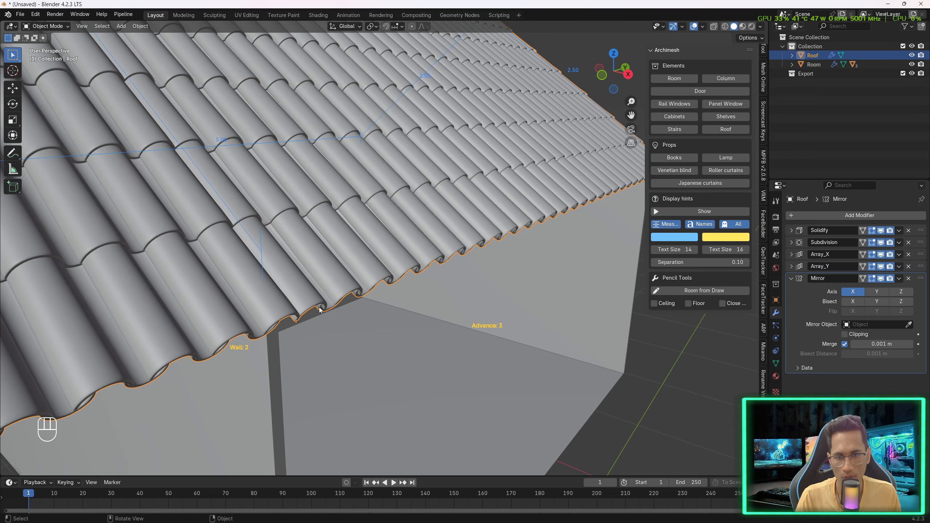
scroll(298, 319, "down", 2)
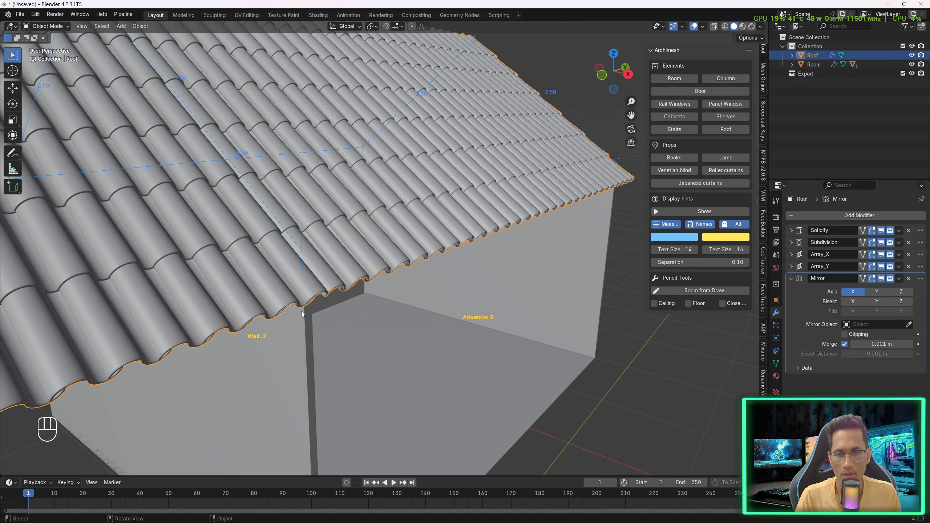
middle_click_drag(324, 230, 365, 304, "shift")
scroll(364, 304, "down", 2)
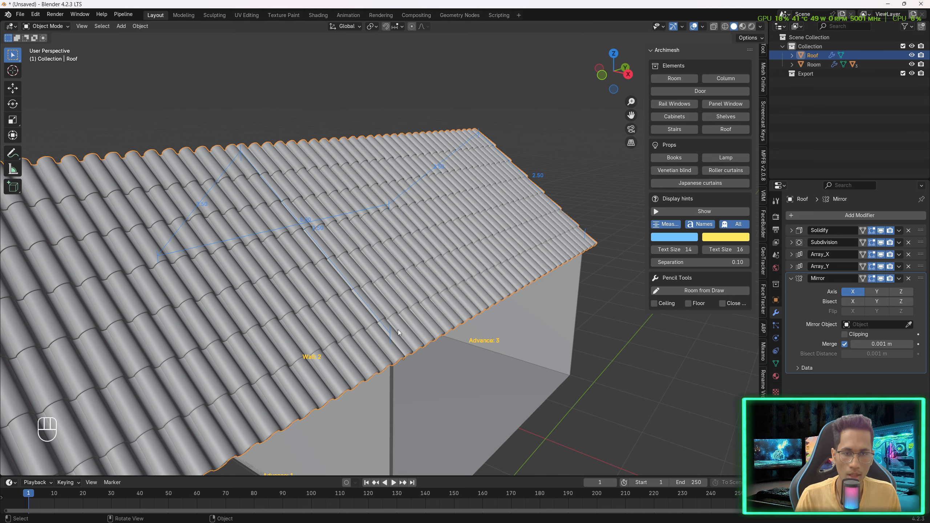
- Snap the 3D cursor to a selected vertex at the lower edge of an eave tile
key("Tab")
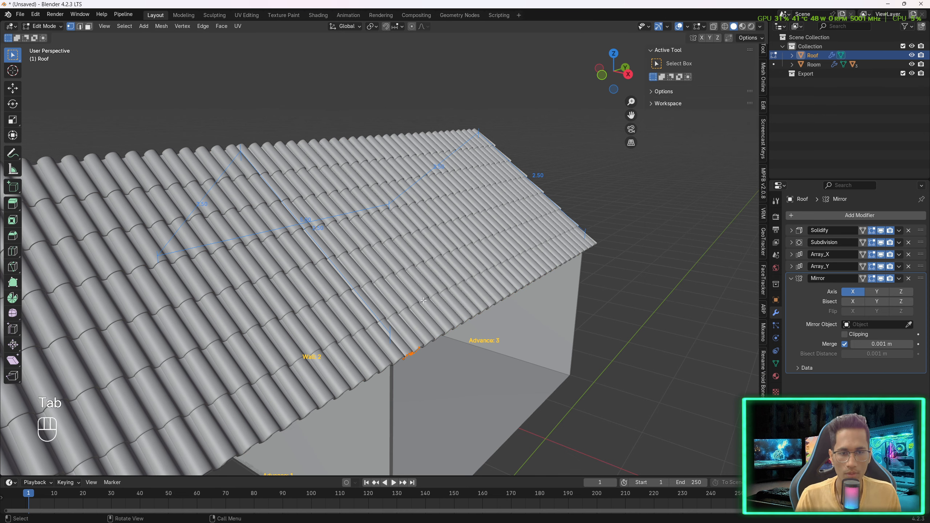
middle_click_drag(423, 303, 390, 272)
scroll(294, 244, "up", 1)
scroll(292, 244, "up", 3)
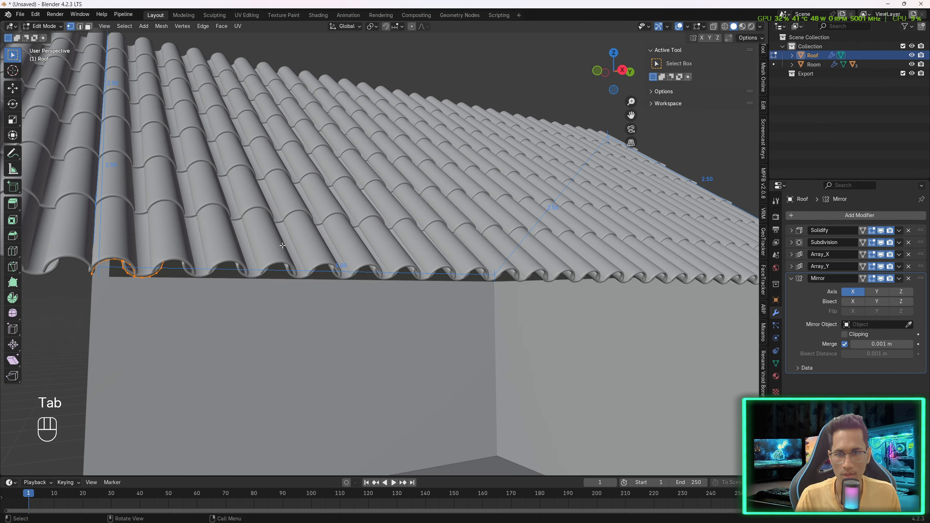
middle_click_drag(231, 276, 285, 288, "shift")
scroll(284, 288, "up", 2)
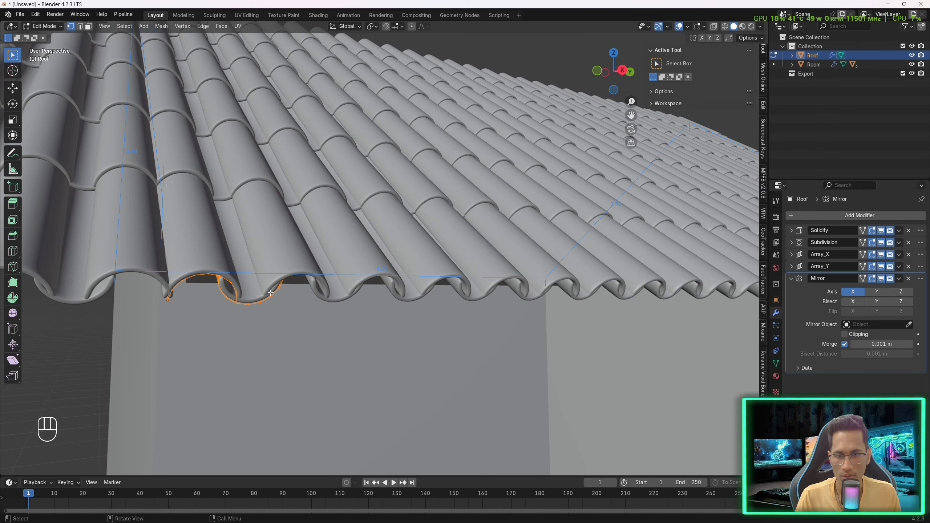
left_click(245, 306)
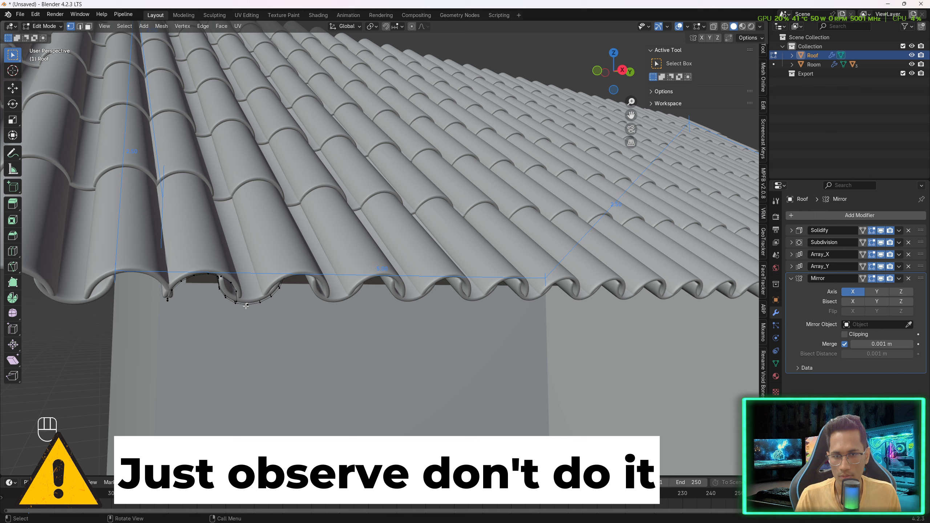
middle_click_drag(256, 313, 265, 311)
key("shift+s")
key("shift+s")
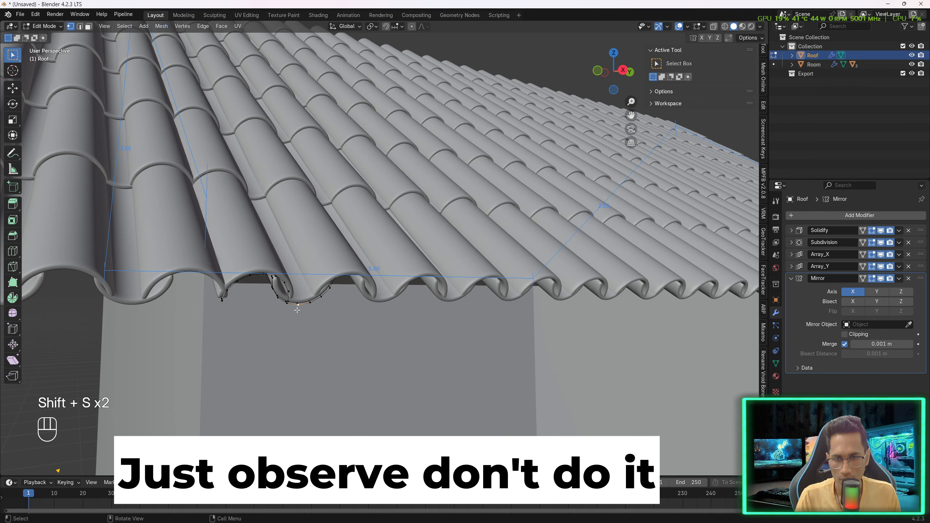
key("shift+s")
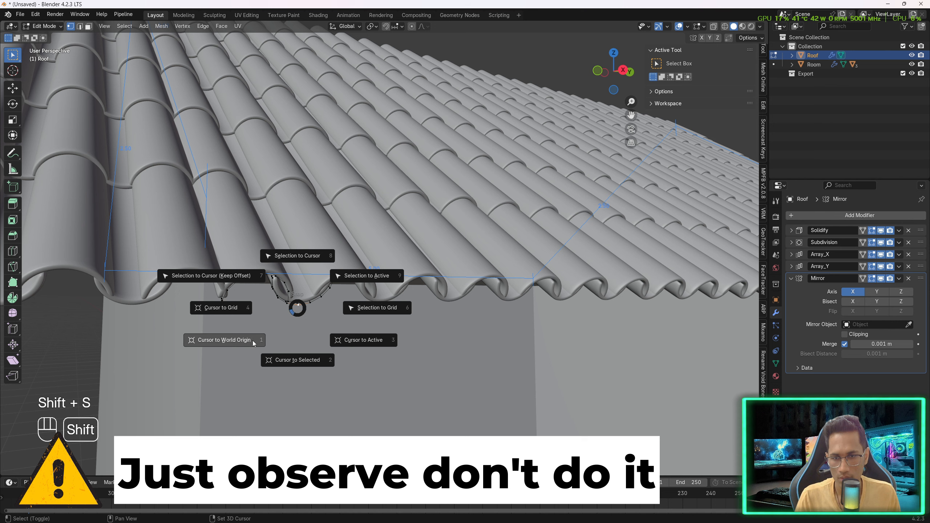
left_click(278, 358)
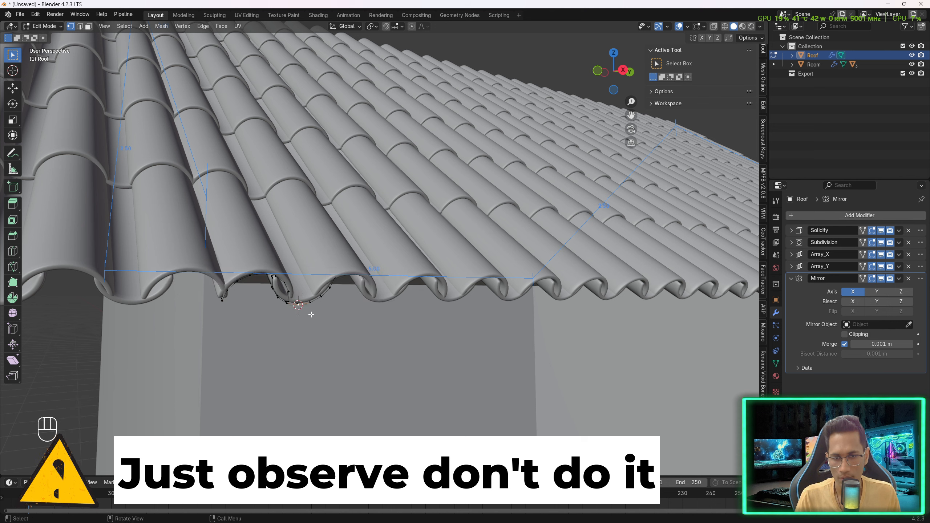
- Try setting the roof's origin to the 3D cursor
key("Tab")
right_click(302, 305)
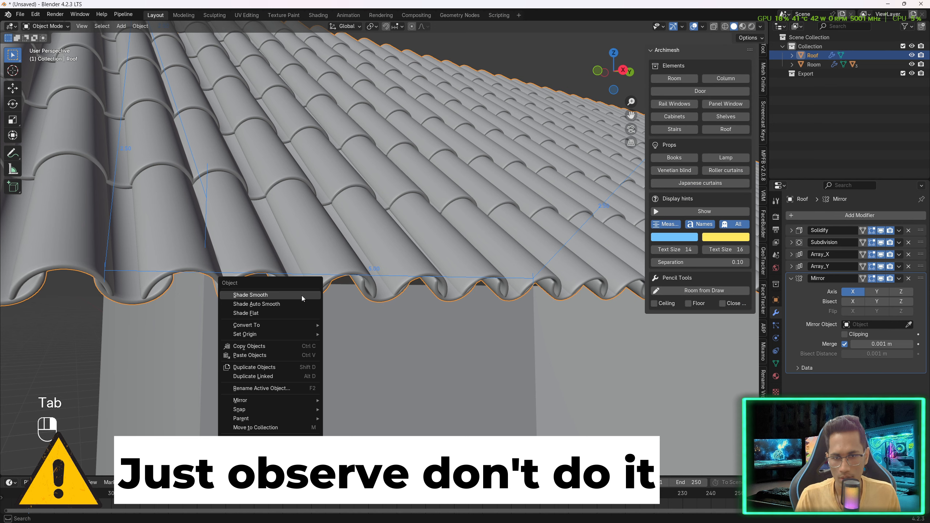
mouse_move(293, 334)
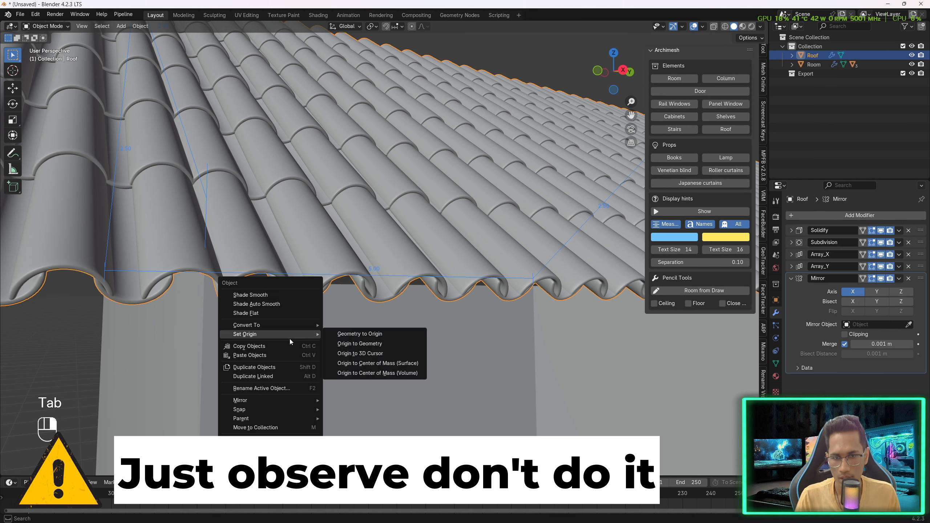
left_click(352, 353)
scroll(303, 315, "down", 4)
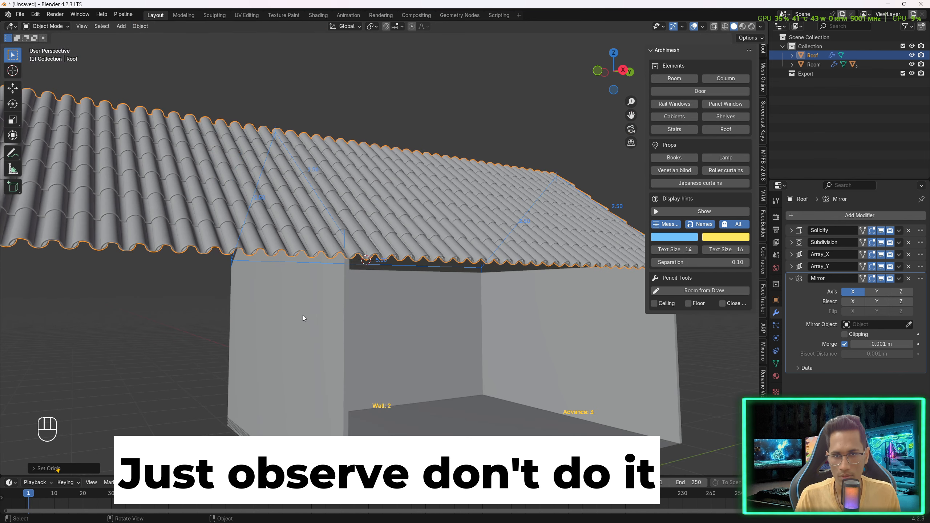
scroll(347, 241, "up", 5)
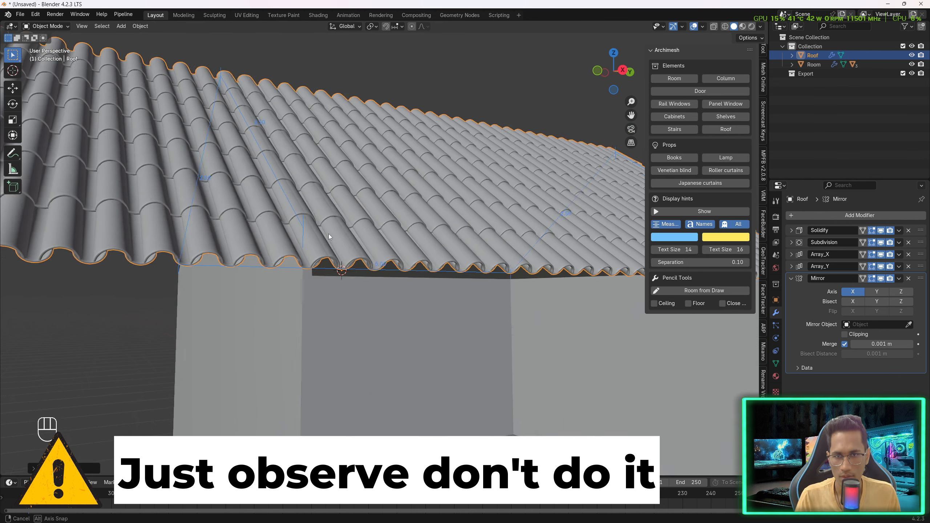
key("ctrl+z")
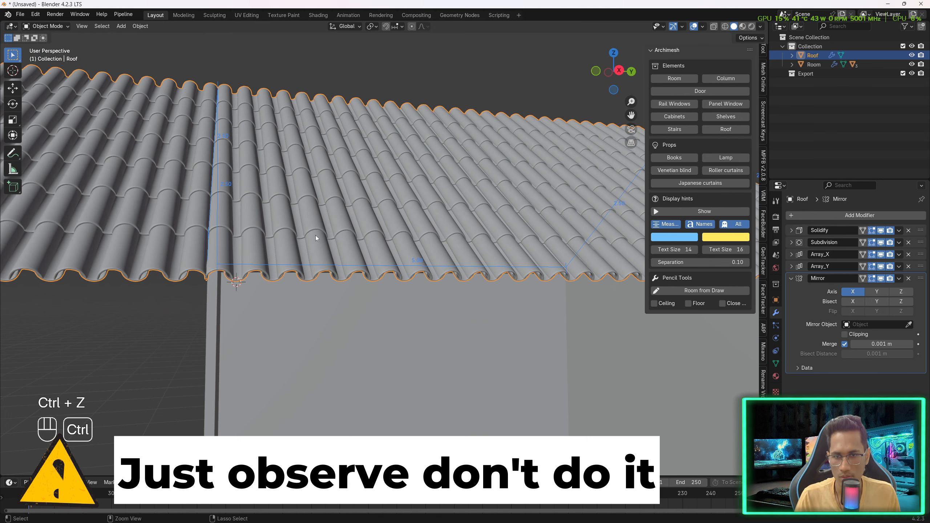
- Inspect the roof and gable from several angles
middle_click_drag(316, 236, 334, 241)
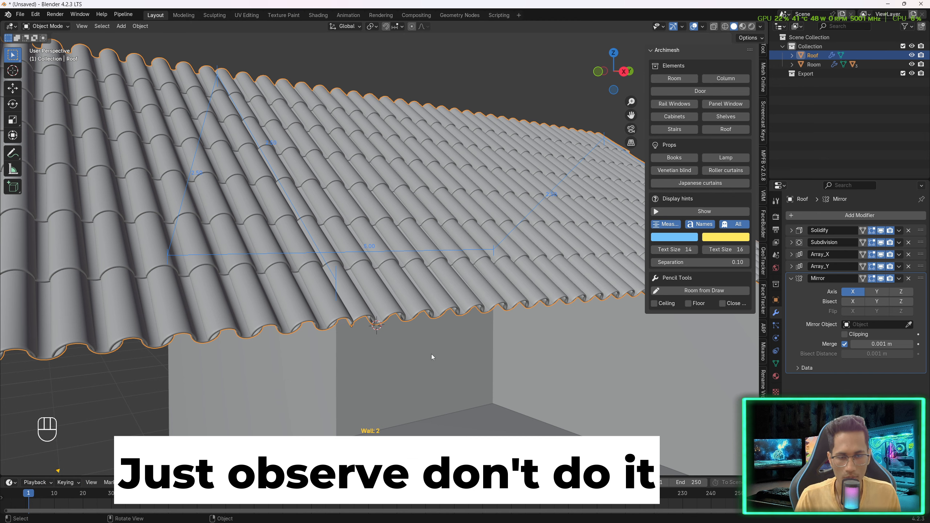
middle_click_drag(432, 353, 431, 353)
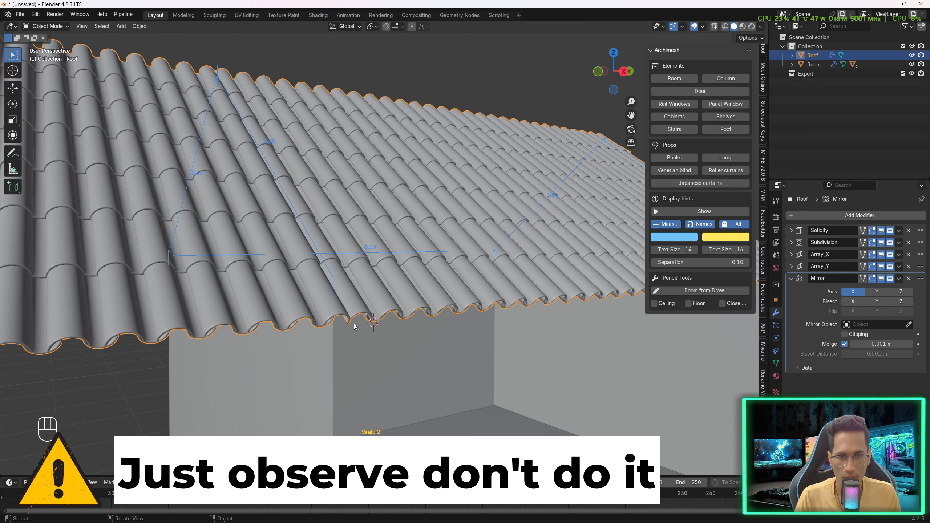
middle_click_drag(354, 319, 426, 317)
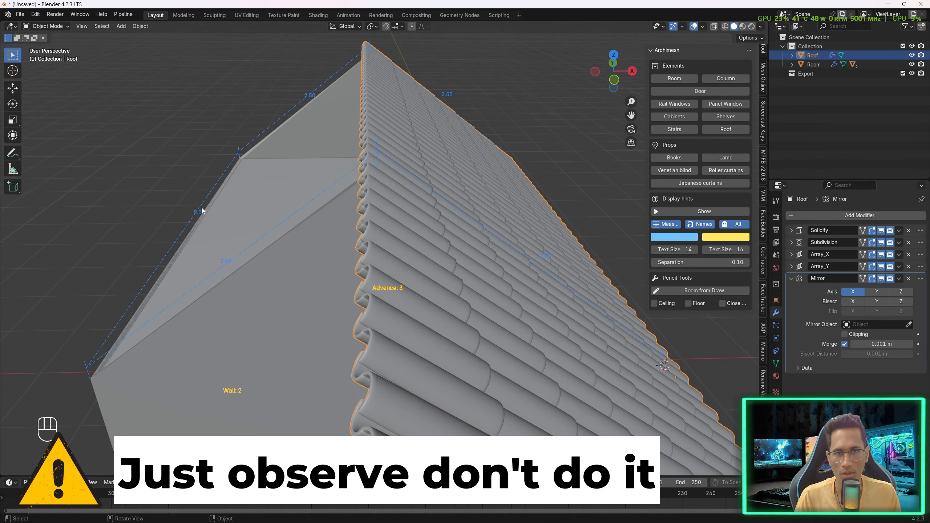
middle_click_drag(202, 212, 253, 210)
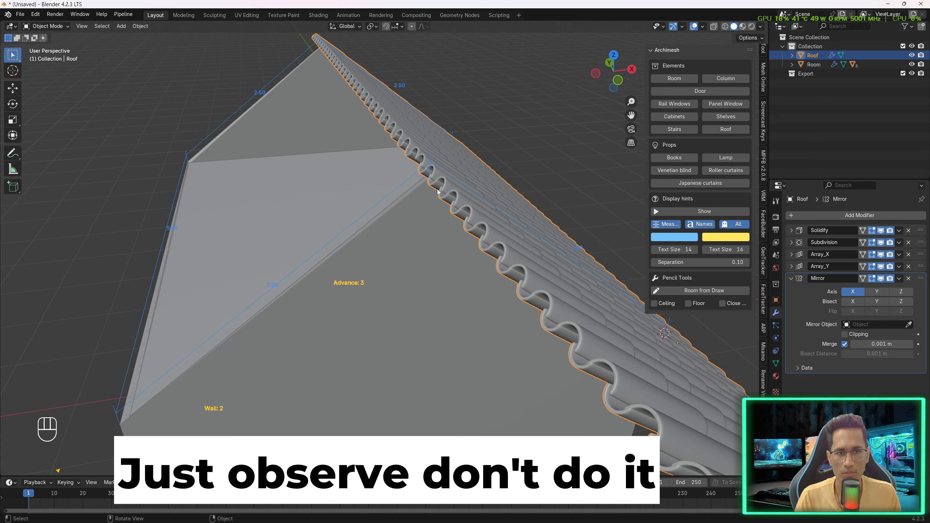
middle_click_drag(431, 178, 350, 151)
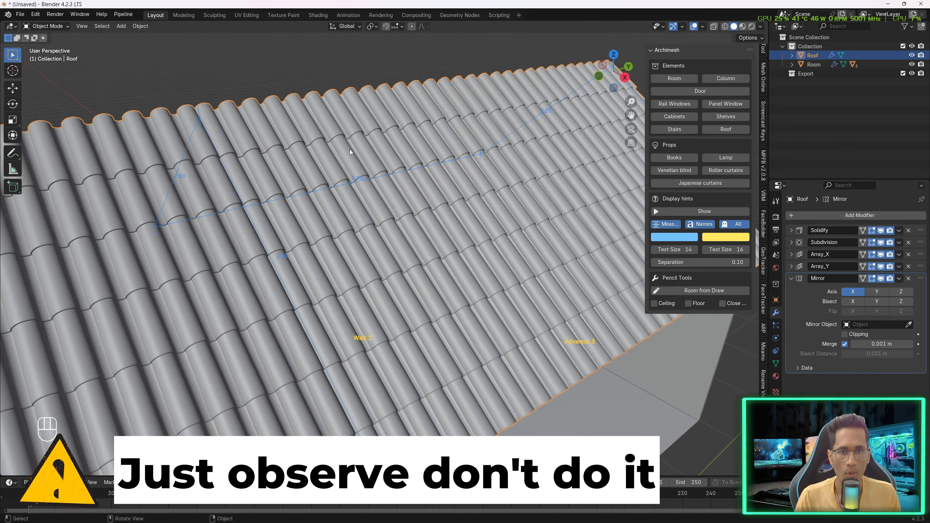
mouse_move(492, 127)
middle_mouse_down()
mouse_move(484, 131)
mouse_move(505, 137)
middle_mouse_up()
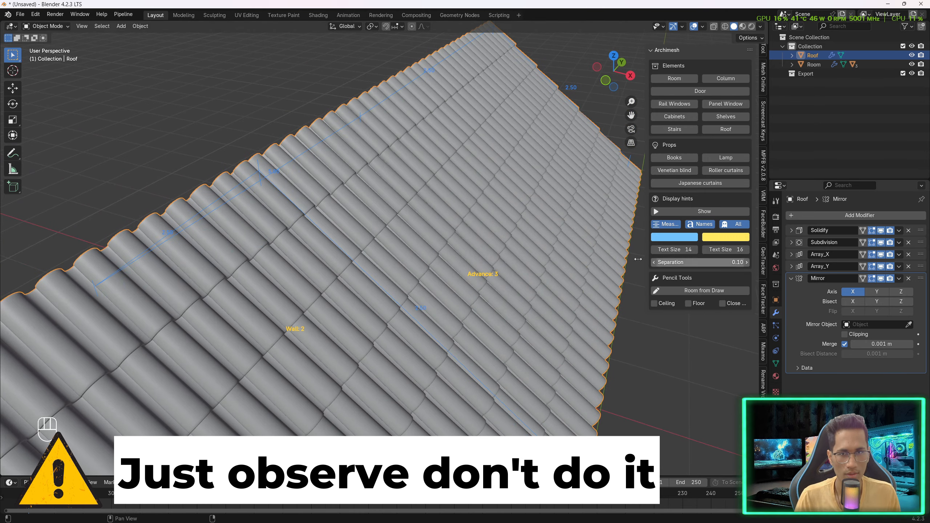
middle_click_drag(396, 225, 439, 233)
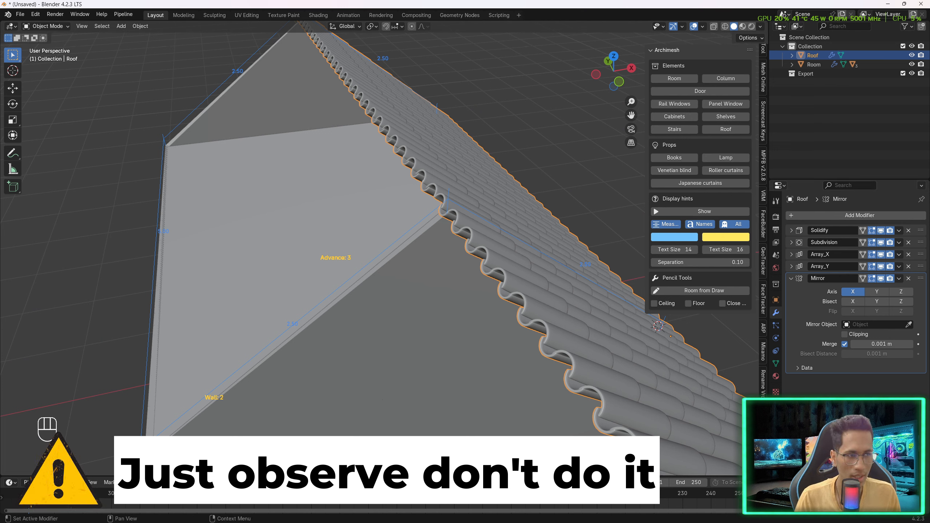
- Try applying the roof's Array_X and Array_Y modifiers
left_click(899, 254)
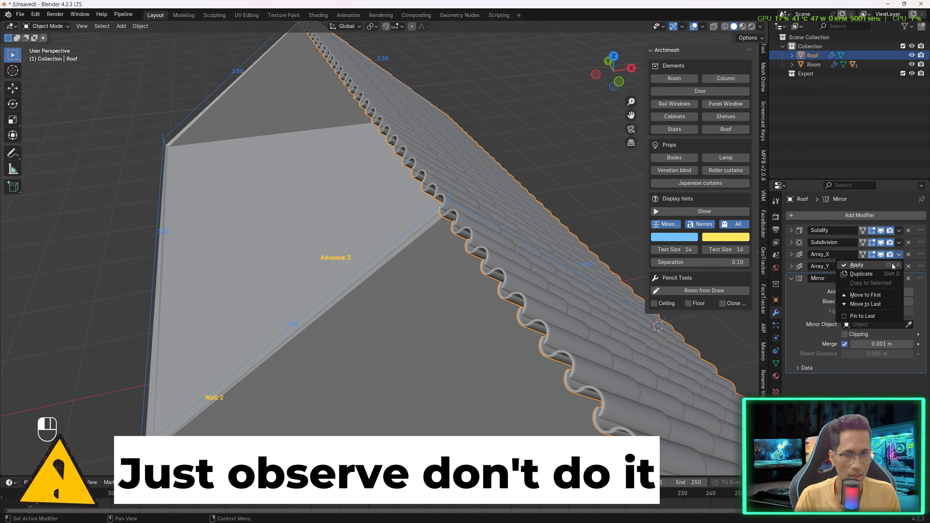
left_click(898, 265)
left_click(899, 254)
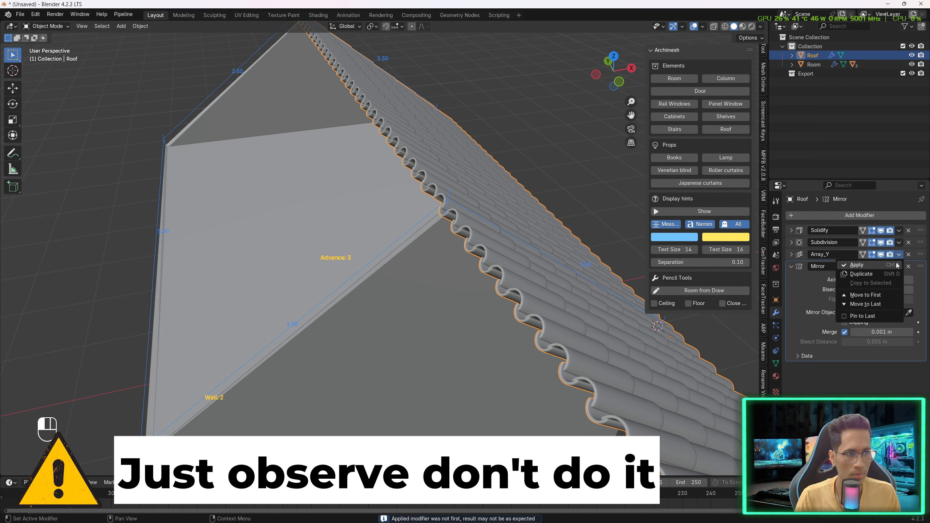
left_click(897, 265)
key("Tab")
middle_click_drag(442, 197, 481, 190)
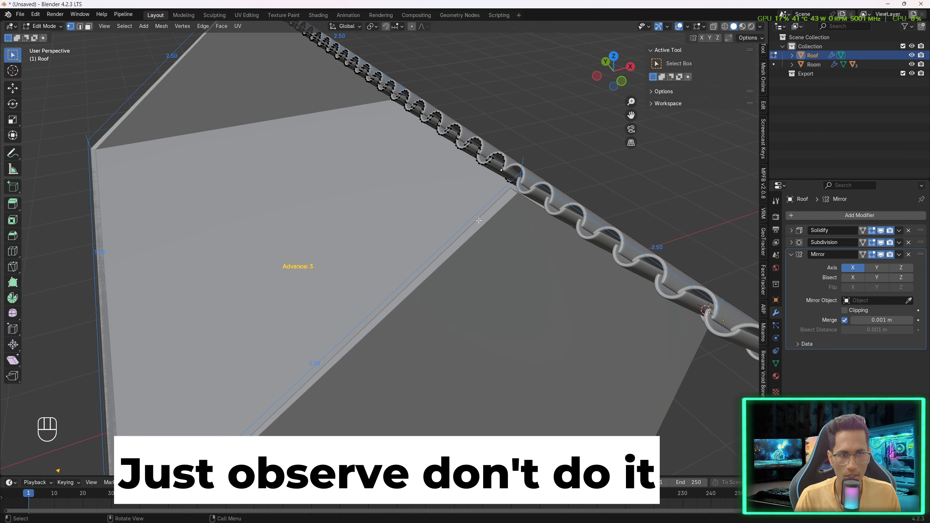
key("Tab")
key("ctrl+z")
key("ctrl+z")
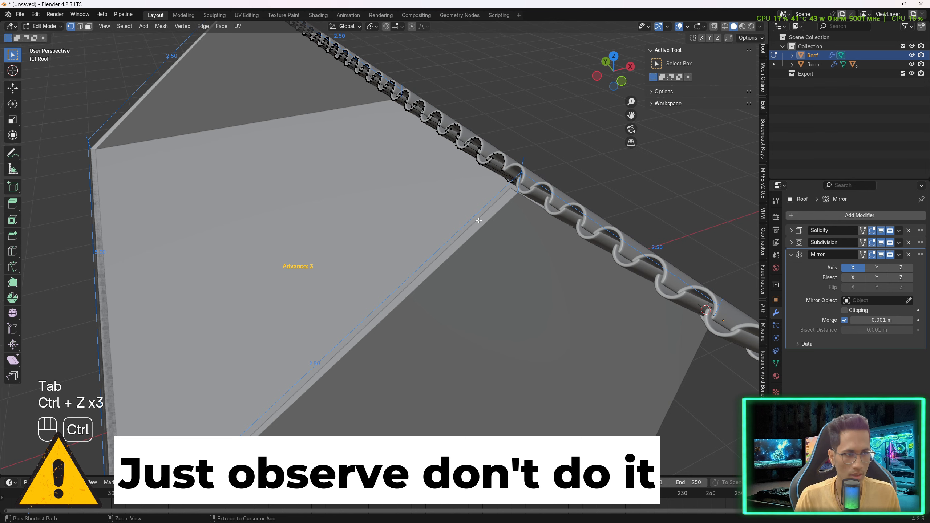
key("ctrl+z")
key("ctrl+z")
key("ctrl+z")
key("ctrl+z")
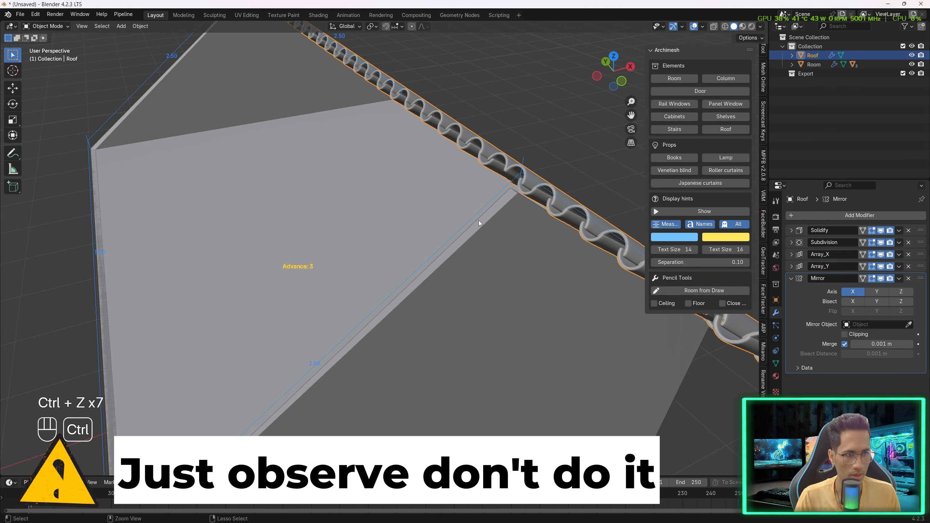
key("Tab")
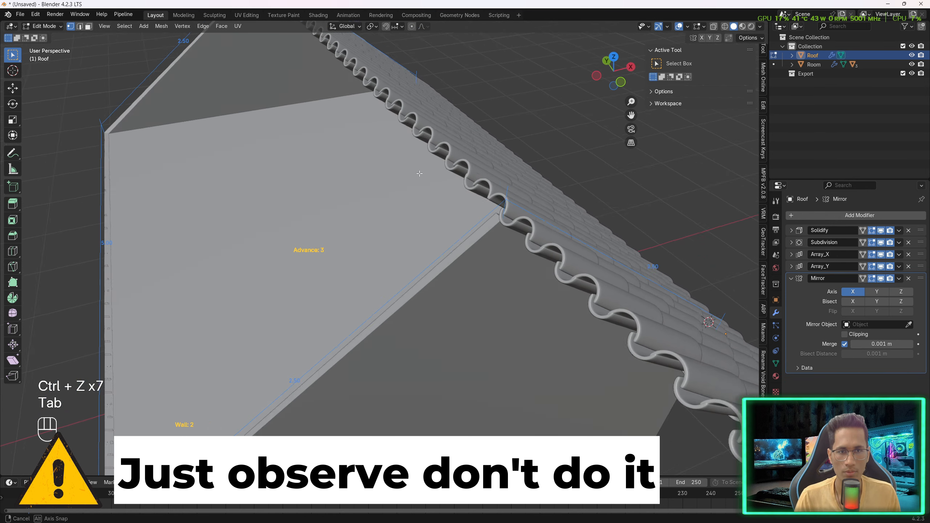
middle_click_drag(420, 173, 472, 178)
key("Tab")
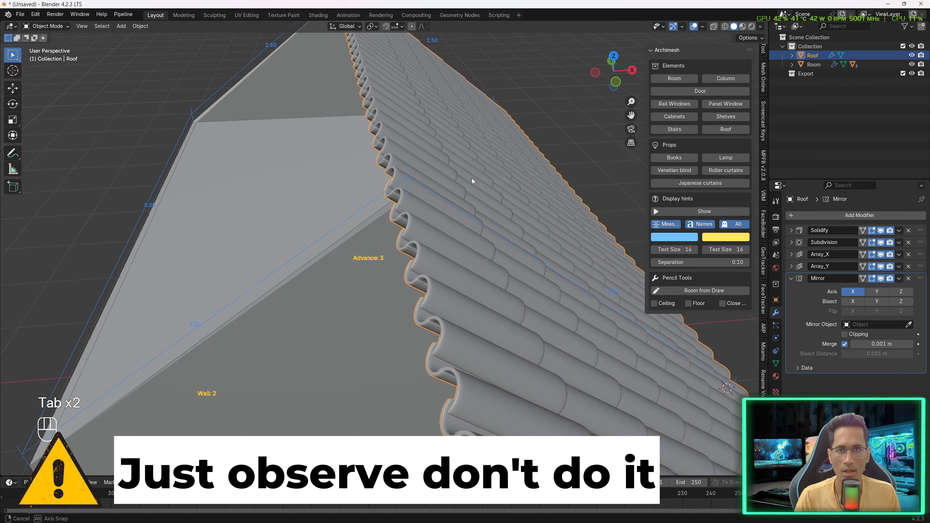
left_click(120, 26)
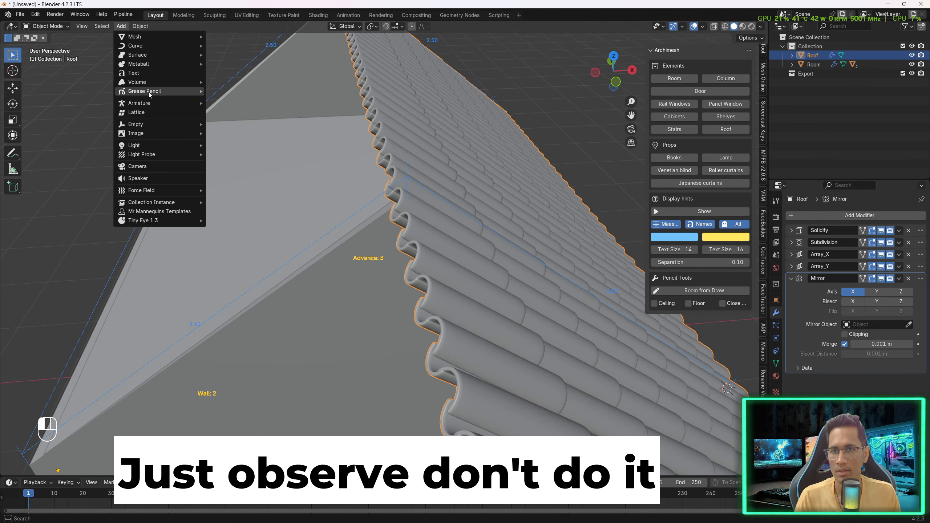
mouse_move(140, 126)
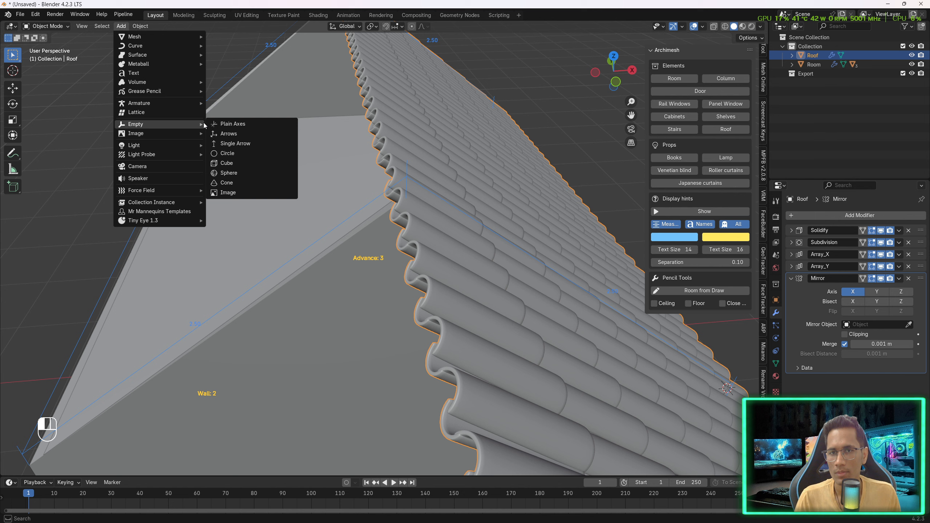
left_click(253, 124)
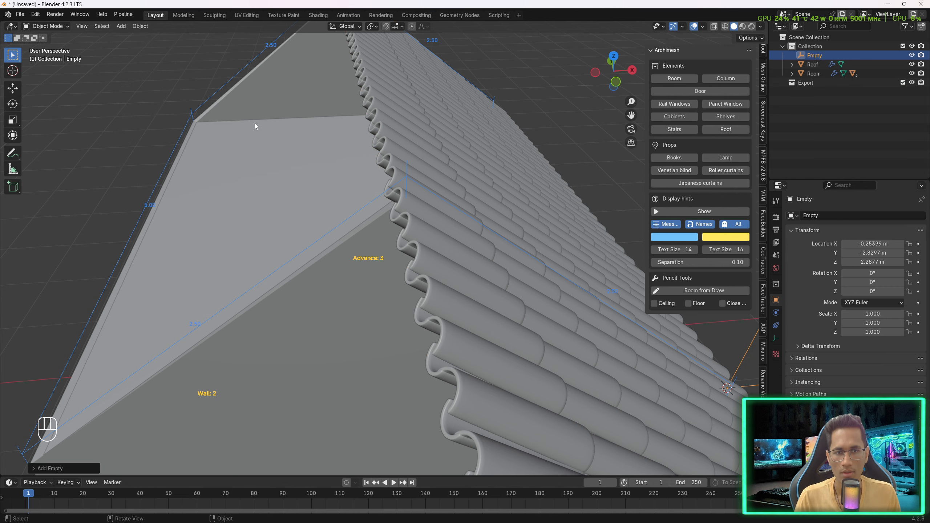
- Snap the 3D cursor to the room's gable peak vertex in Edit Mode
middle_click_drag(254, 124, 410, 138)
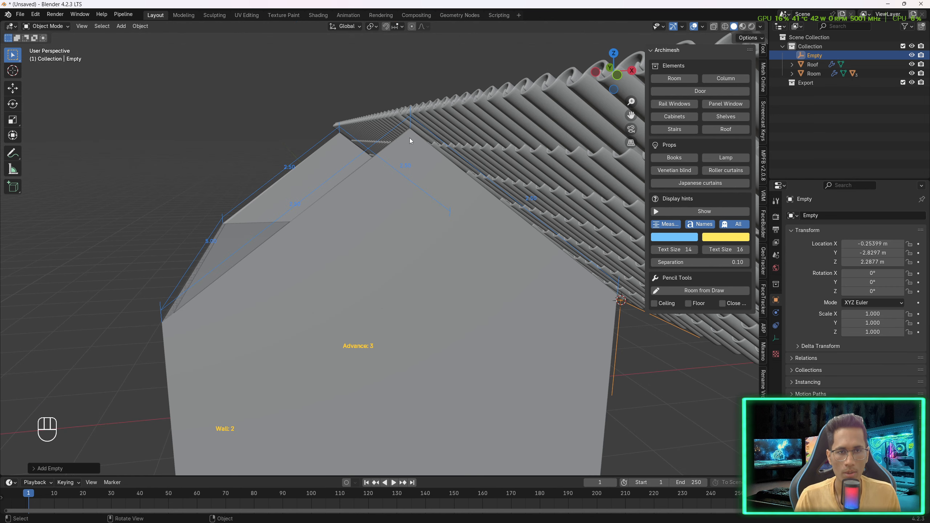
left_click(409, 138)
scroll(405, 148, "up", 2)
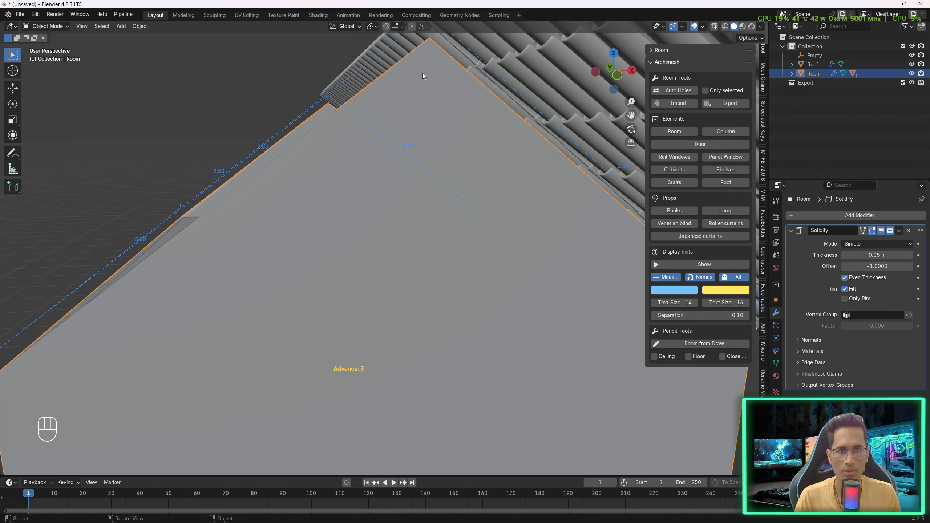
key("Tab")
middle_click_drag(423, 76, 417, 114, "shift")
left_click(410, 109)
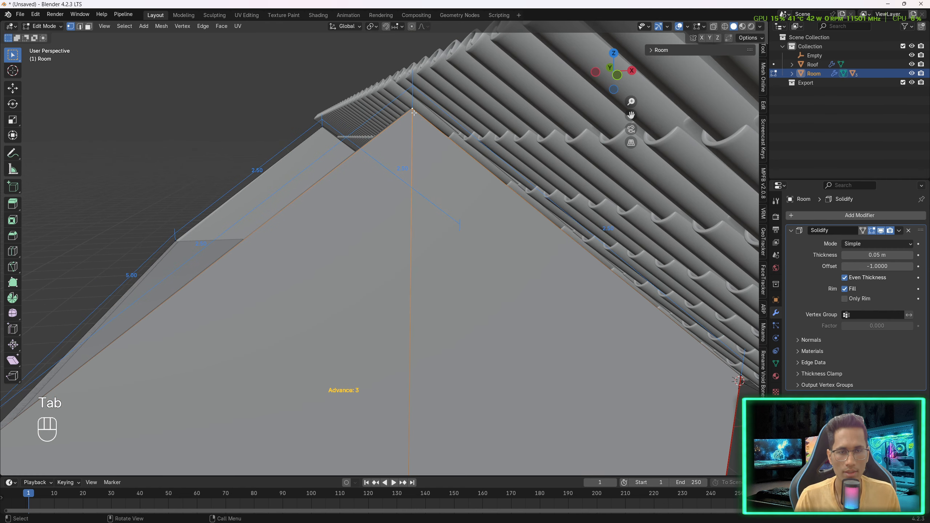
scroll(413, 113, "up", 1)
middle_click_drag(413, 74, 411, 122, "shift")
key("shift+s")
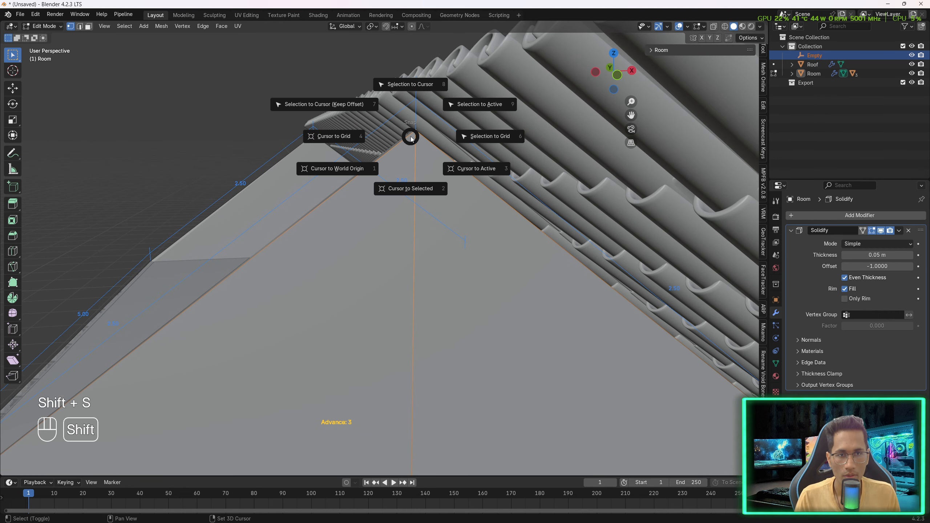
left_click(406, 188)
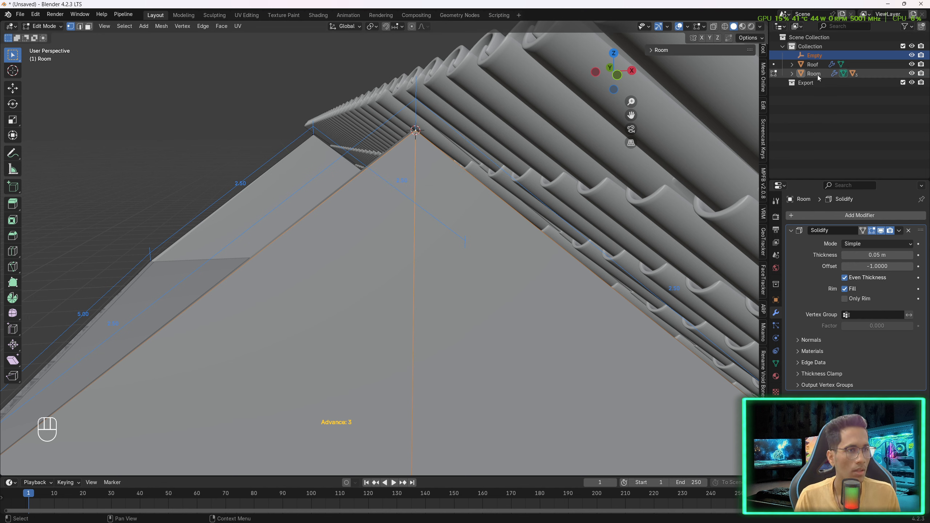
- Delete the earlier empty and add a new Plain Axes empty at the 3D cursor on the gable peak
key("Delete")
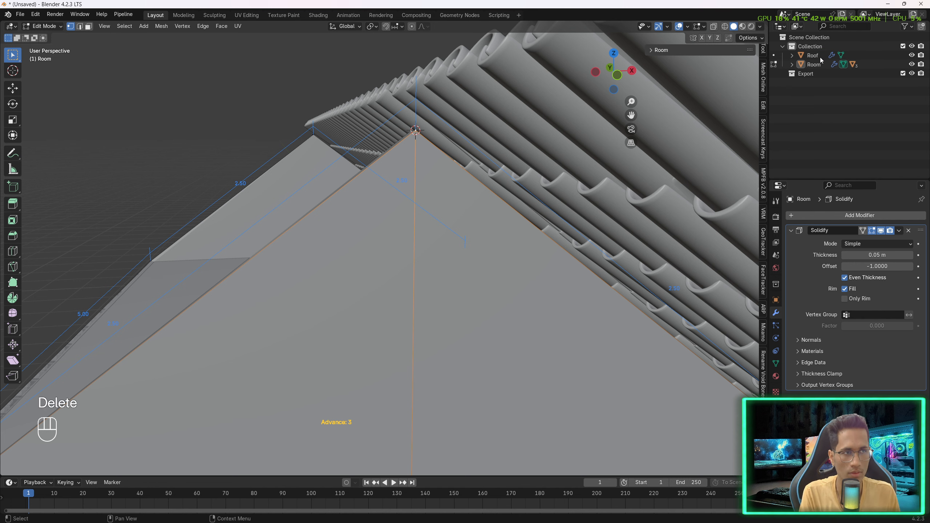
key("Tab")
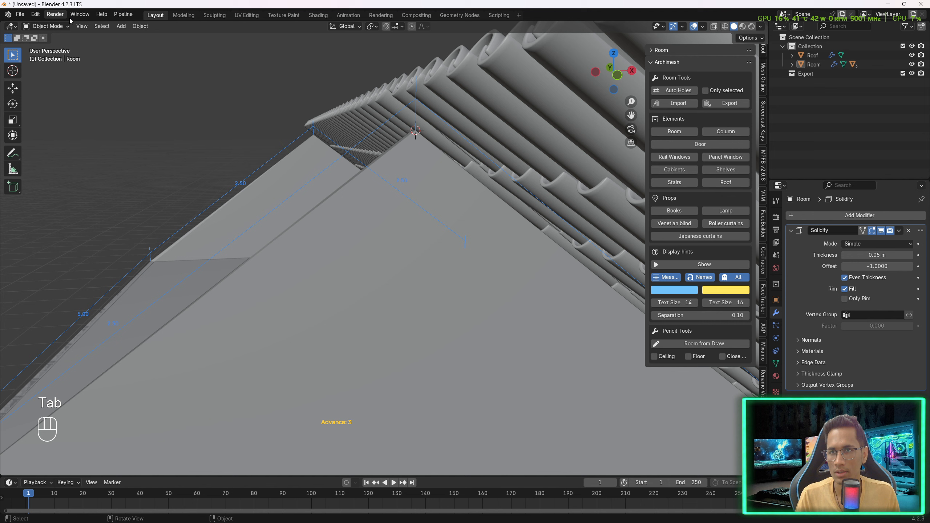
left_click(121, 27)
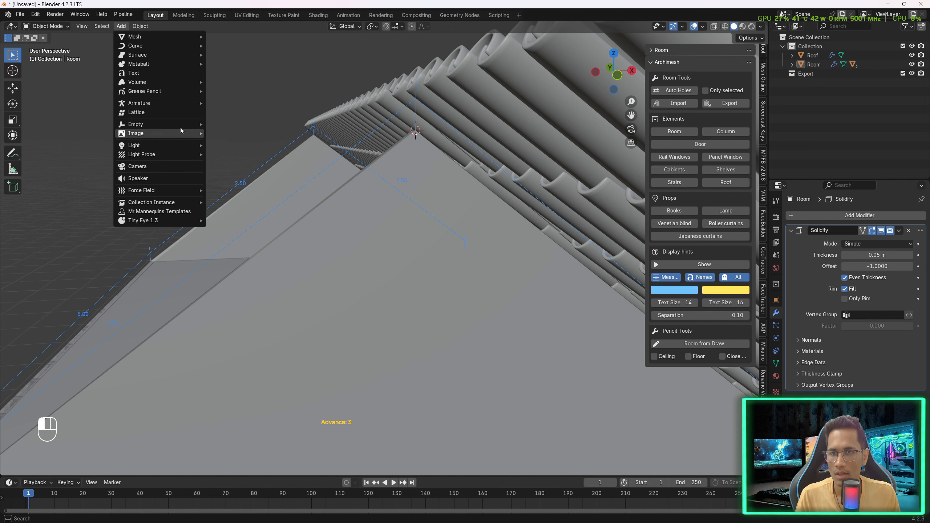
left_click(229, 124)
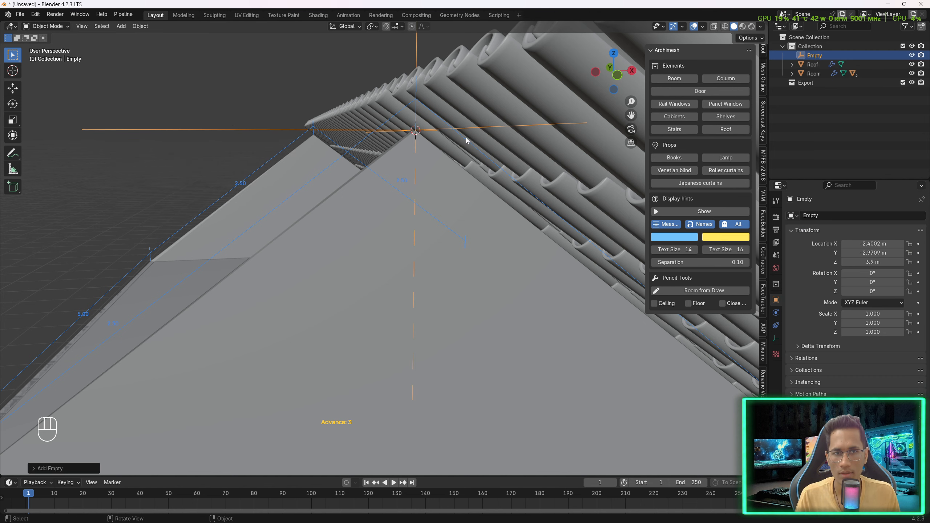
middle_click_drag(411, 132, 427, 137)
scroll(517, 169, "down", 3)
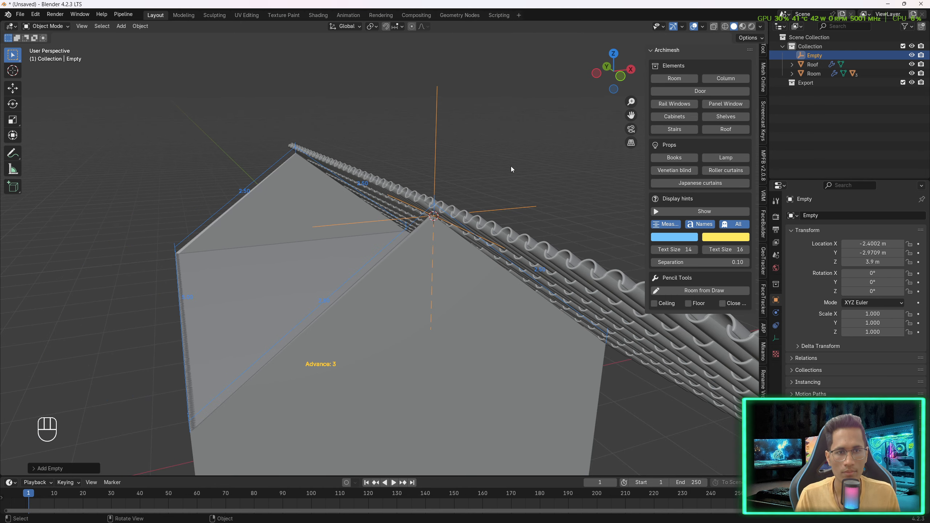
- Set the roof's Mirror modifier mirror object to the Empty
middle_click_drag(510, 165, 492, 169)
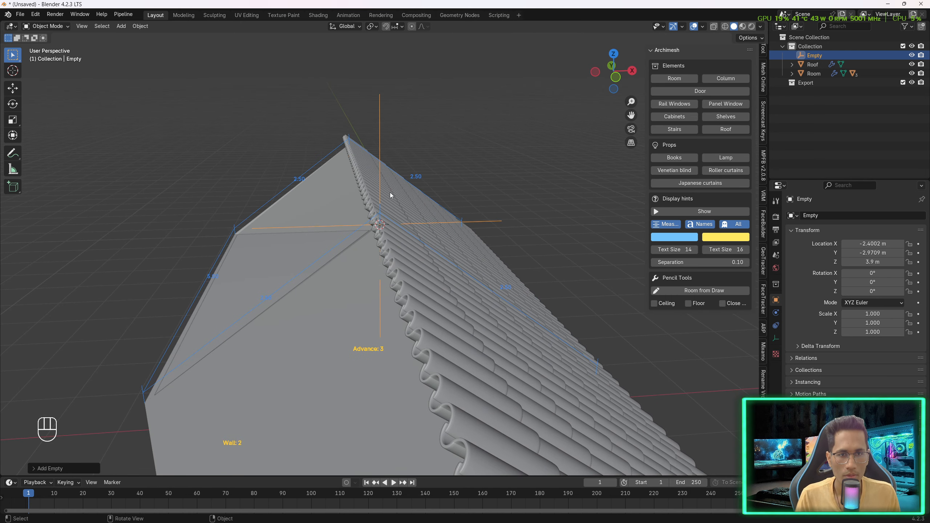
left_click(512, 264)
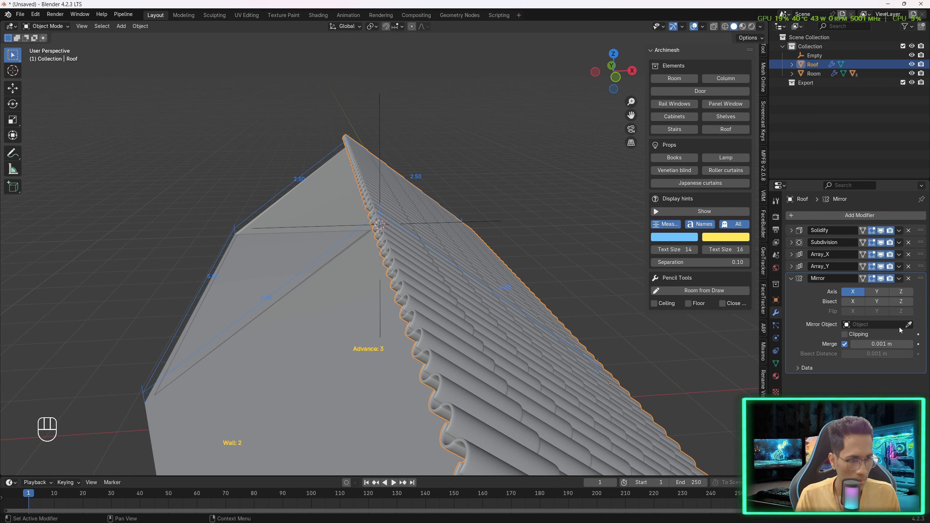
left_click(898, 325)
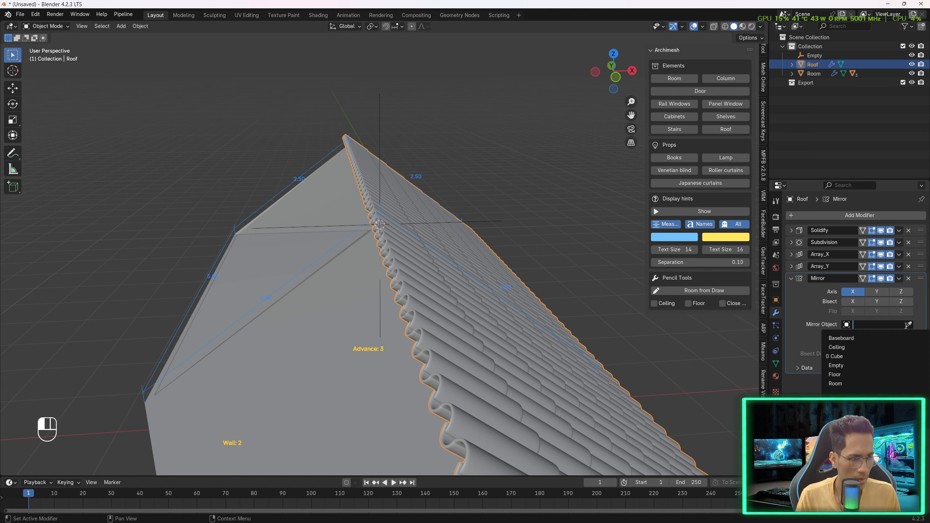
left_click(842, 365)
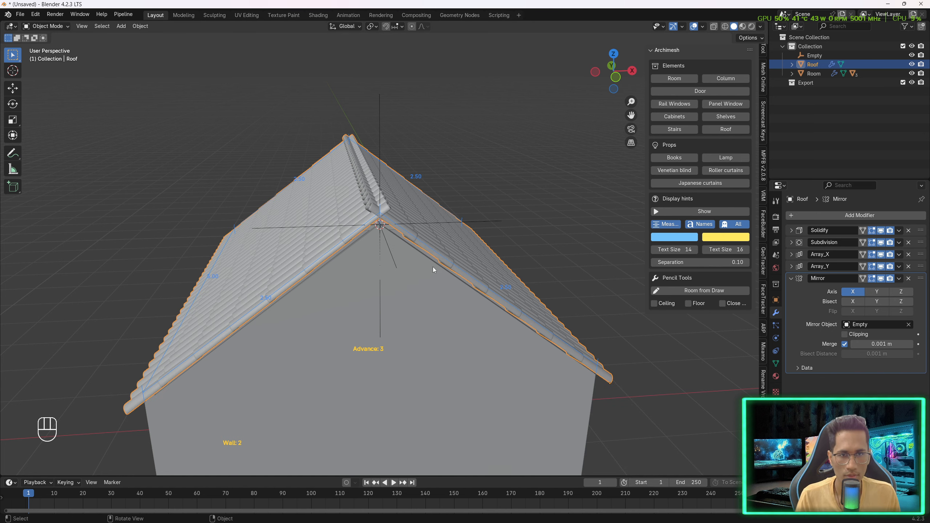
- Inspect the mirrored roof's ridge at the gable peak from close up
mouse_move(433, 267)
middle_mouse_down()
mouse_move(457, 270)
mouse_move(429, 264)
middle_mouse_up()
scroll(428, 264, "up", 2)
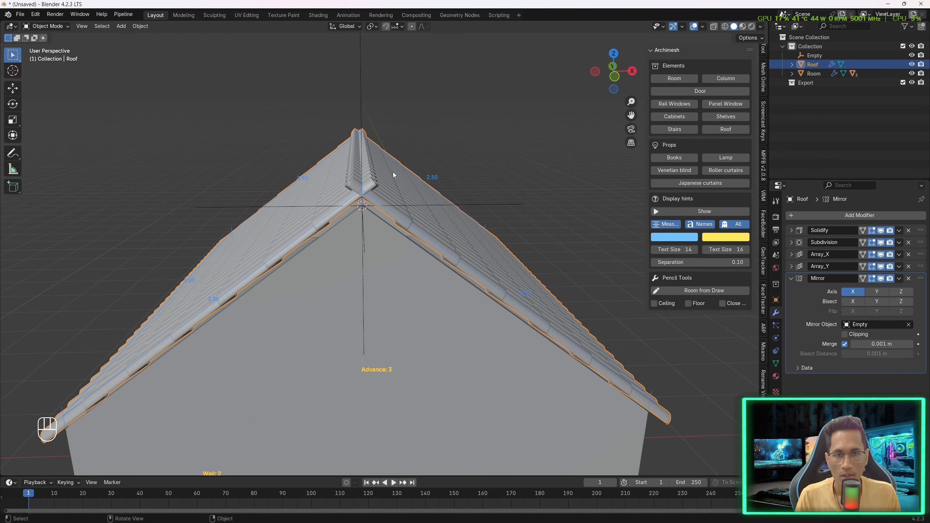
middle_click_drag(399, 178, 399, 168)
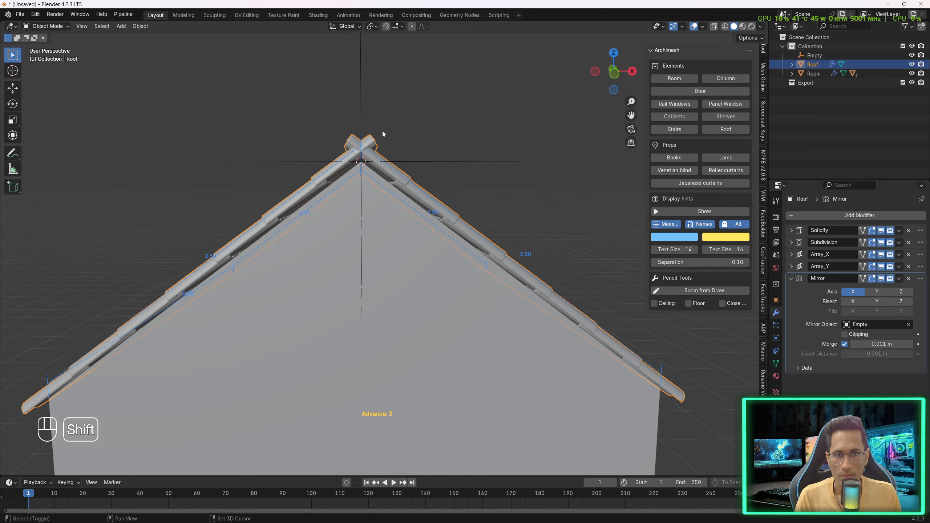
middle_click_drag(382, 133, 386, 191, "shift")
scroll(394, 293, "up", 1)
left_click(399, 262)
middle_click_drag(399, 262, 400, 259)
left_click(475, 261)
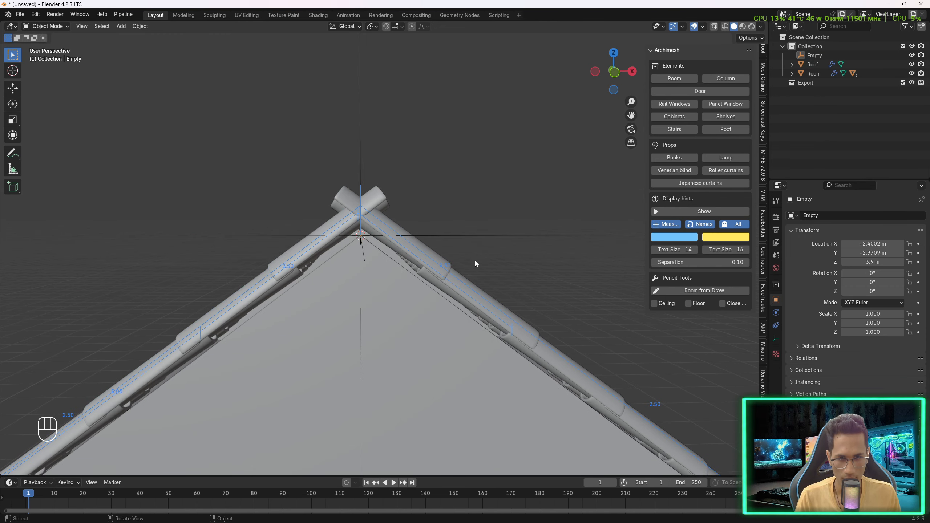
left_click(464, 273)
left_click(507, 211)
- In front orthographic view, move the roof about 0.07 m along X
key("g")
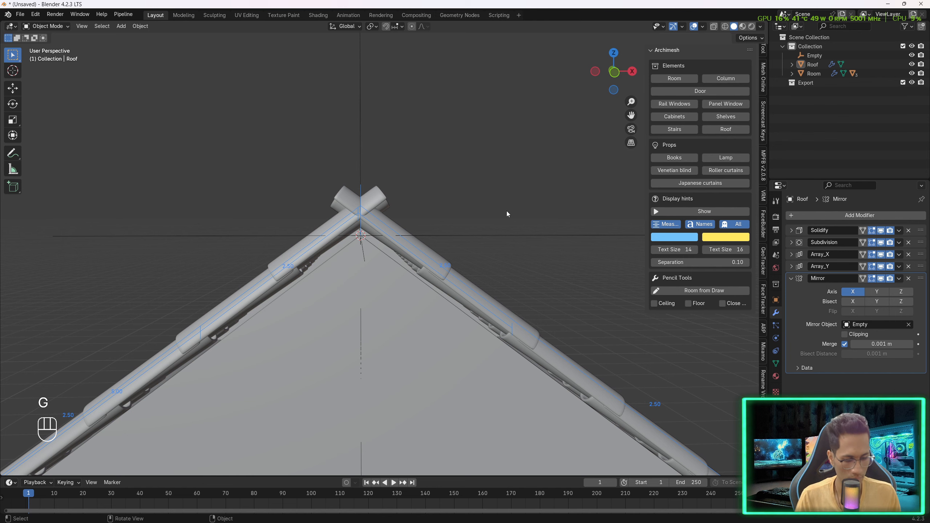
key("KP_5")
key("KP_1")
scroll(439, 241, "up", 1)
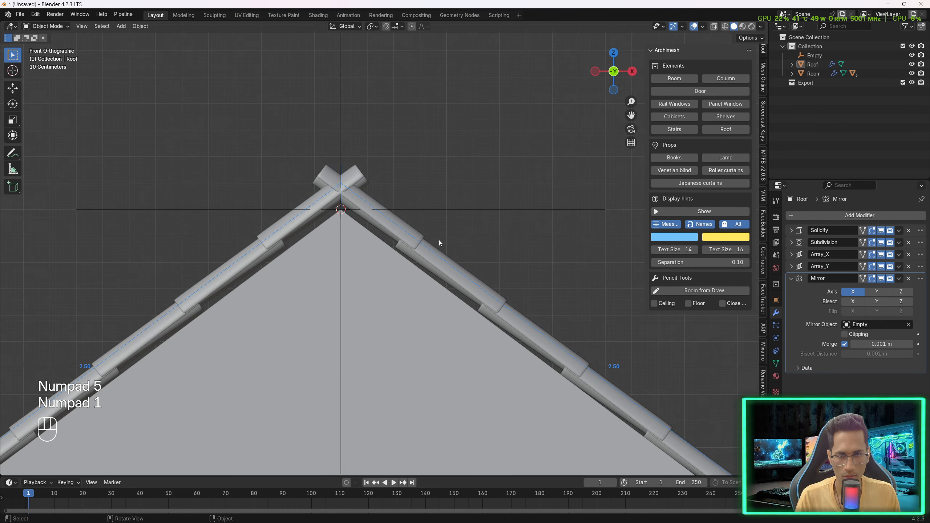
left_click(374, 197)
scroll(396, 213, "down", 2)
scroll(395, 216, "down", 4)
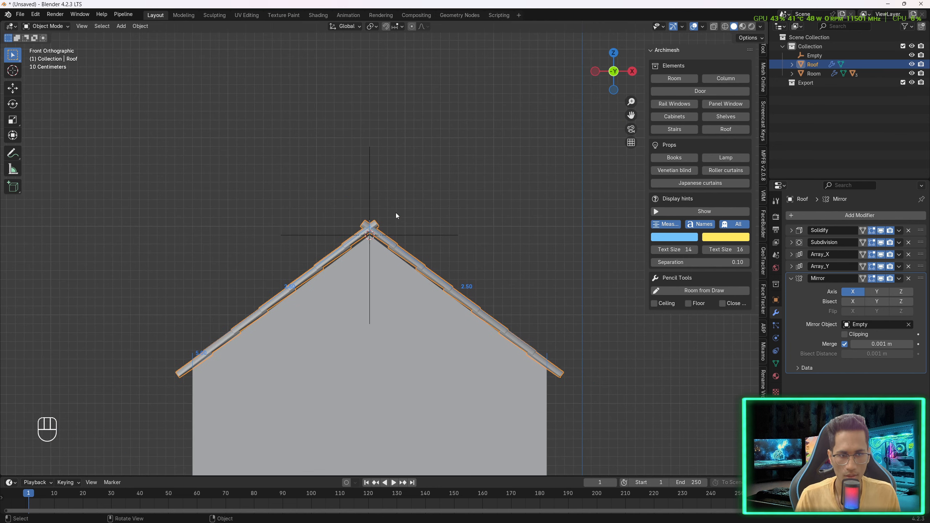
scroll(394, 201, "up", 1)
scroll(393, 191, "up", 1)
key("g")
key("x")
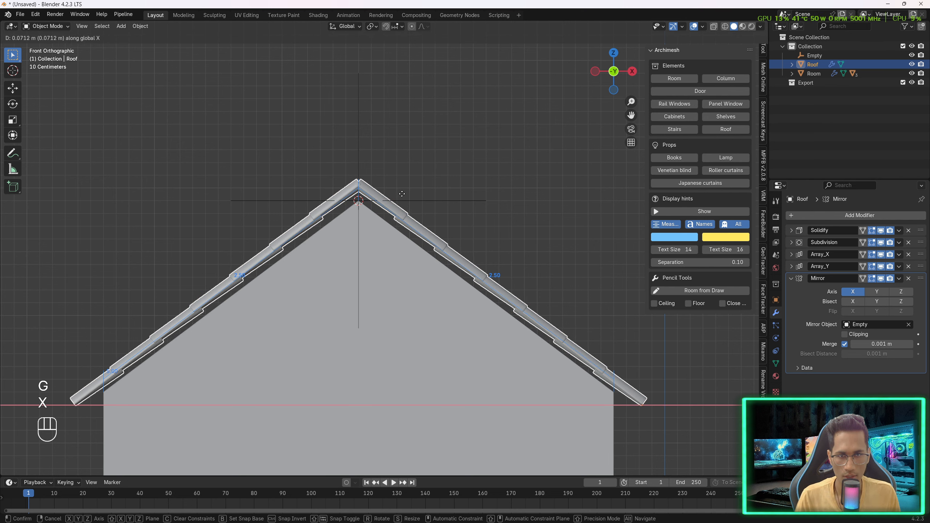
left_click(399, 193)
- Move the roof about 0.06 m down along Z to seat it on the gable
key("g")
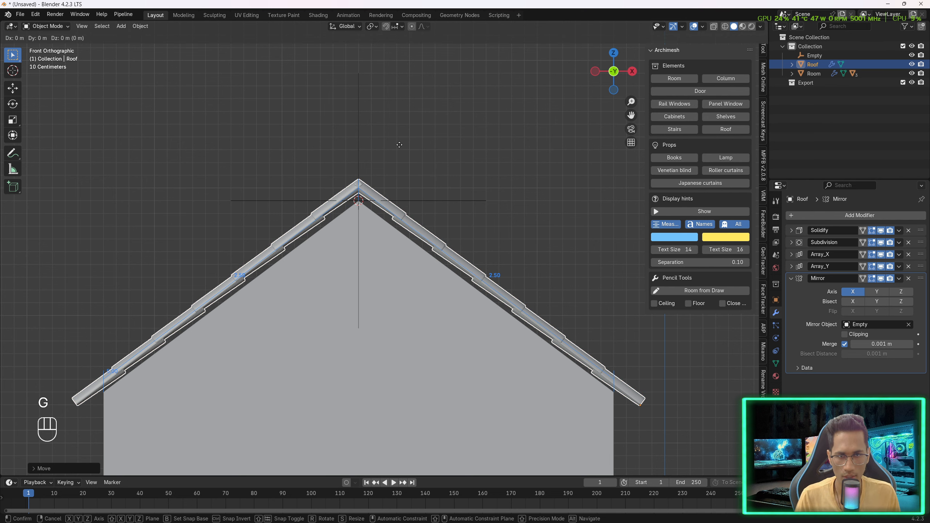
key("z")
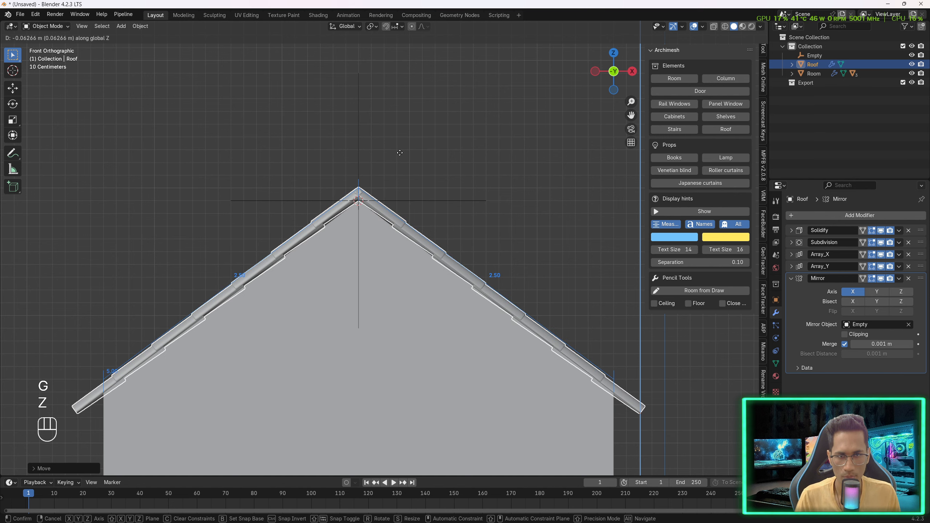
left_click(400, 154)
- Apply the roof's Array_X, Array_Y and Mirror modifiers
middle_click_drag(486, 238, 438, 352)
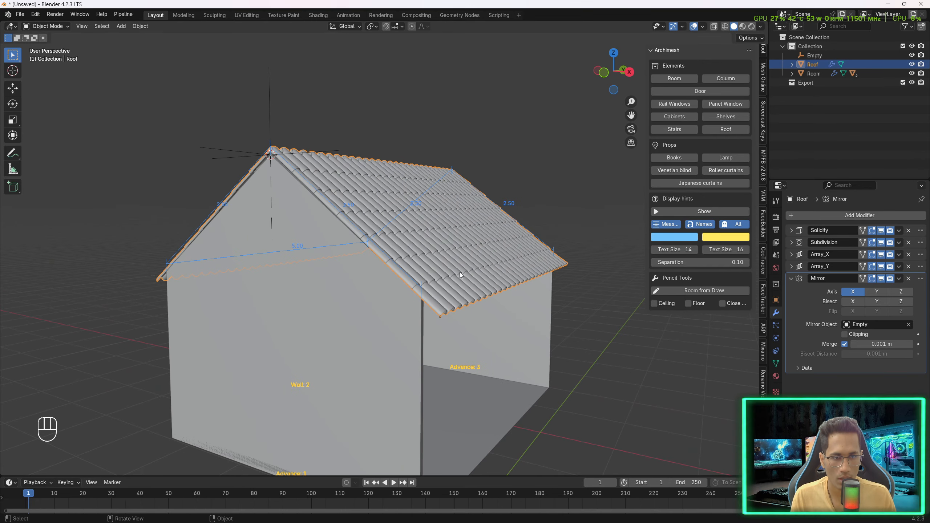
left_click(898, 254)
left_click(895, 265)
left_click(899, 255)
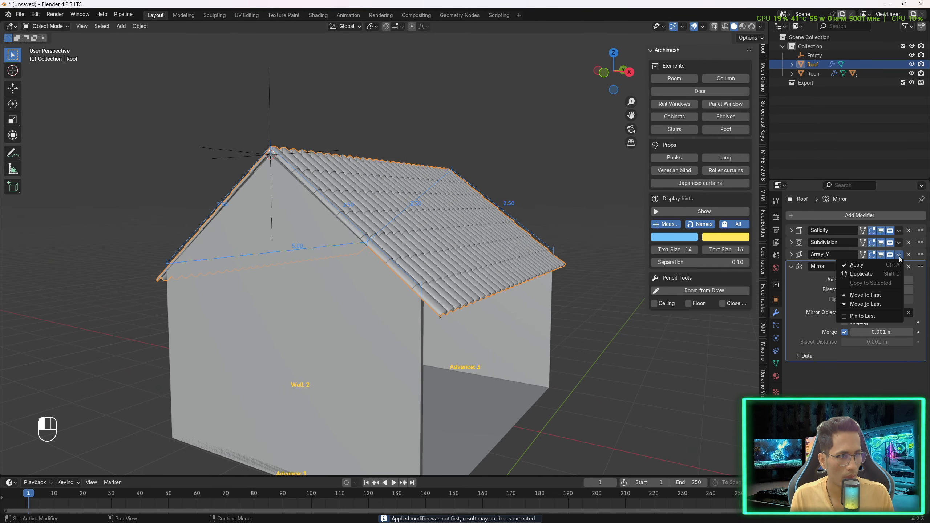
left_click(853, 265)
left_click(899, 255)
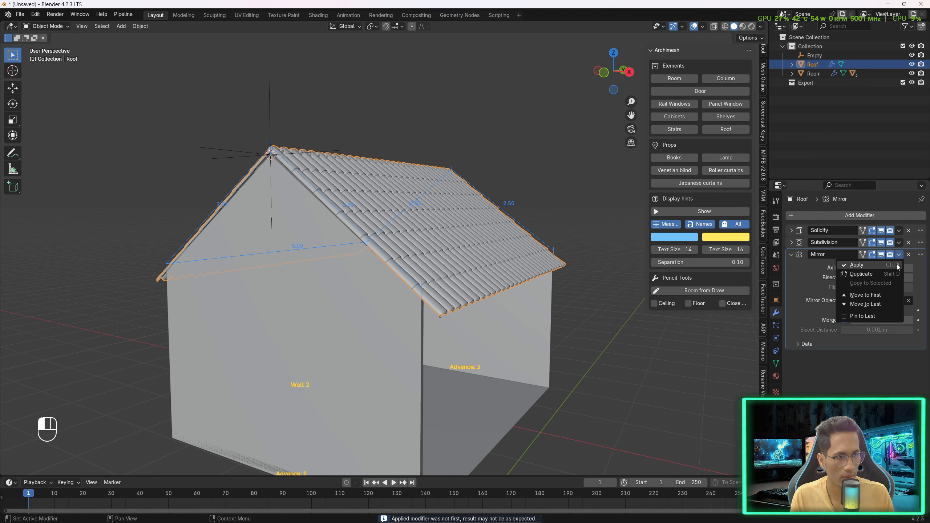
left_click(895, 265)
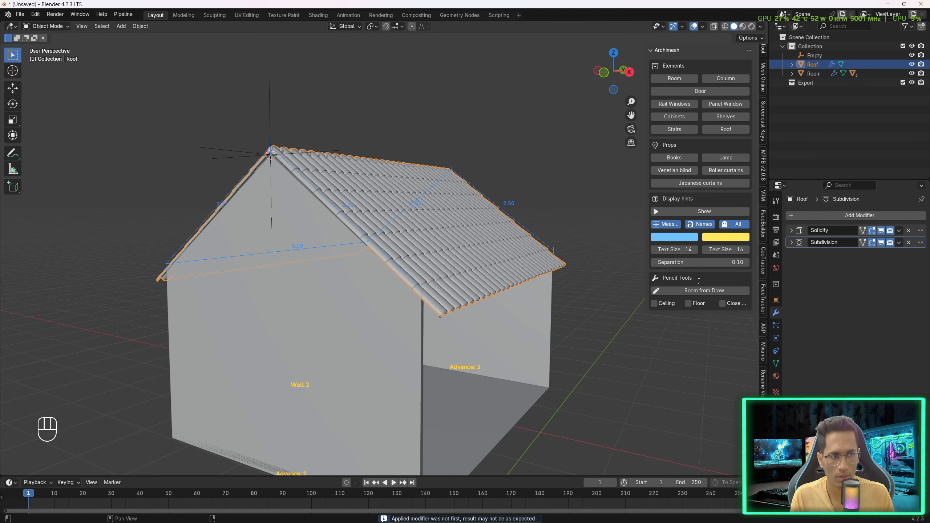
- Switch to the web browser and search CC0 Textures for planks
middle_click_drag(662, 324, 628, 333)
middle_click_drag(630, 332, 482, 312)
key("alt+Tab")
left_click(263, 64)
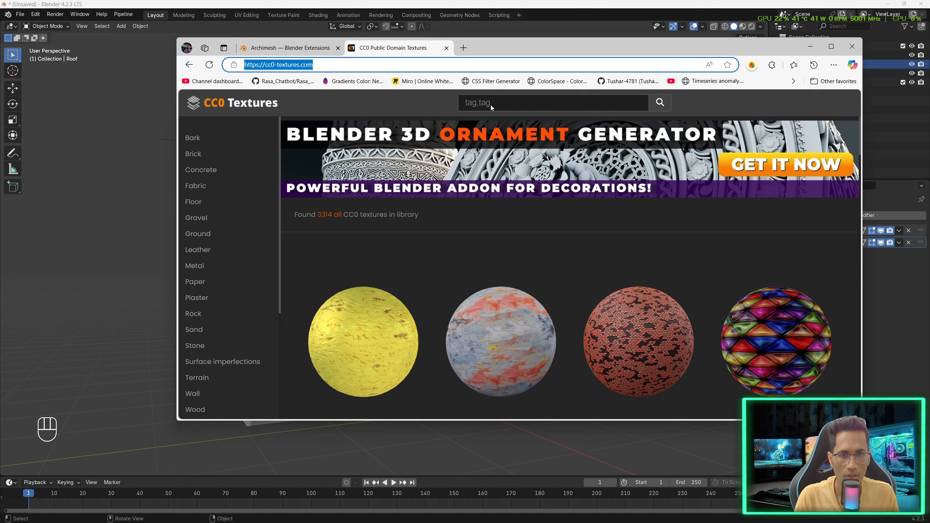
left_click(515, 104)
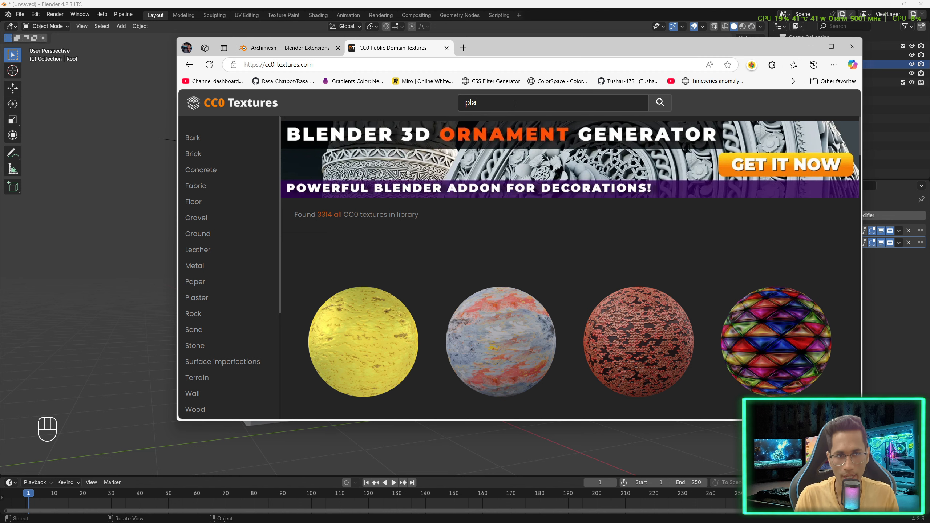
type("planks")
key("Return")
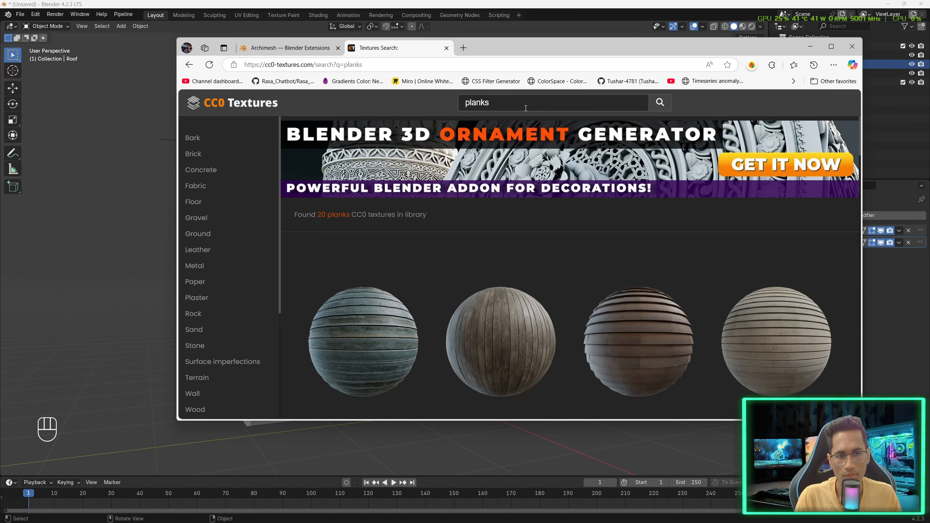
- Browse the CC0 Textures plank results and open the Planks 024 B texture page
scroll(582, 253, "down", 4)
scroll(622, 261, "down", 10)
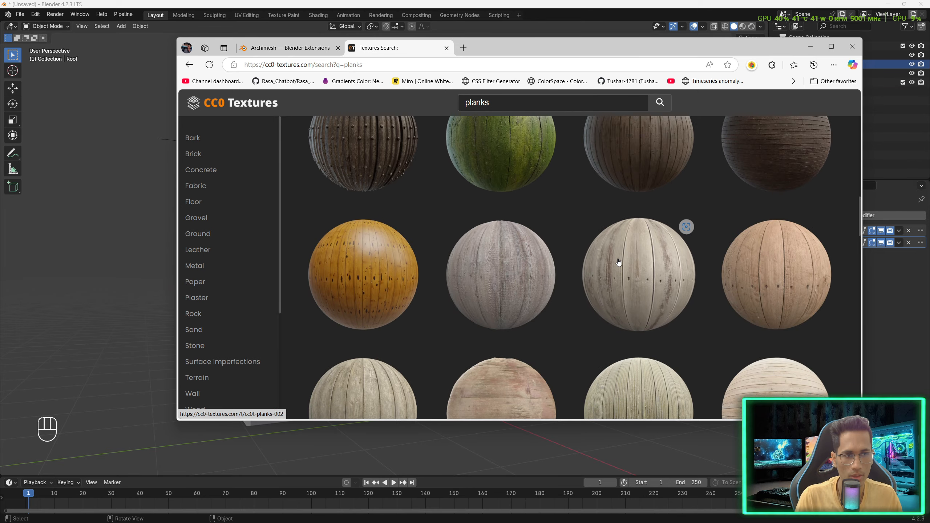
scroll(629, 262, "down", 15)
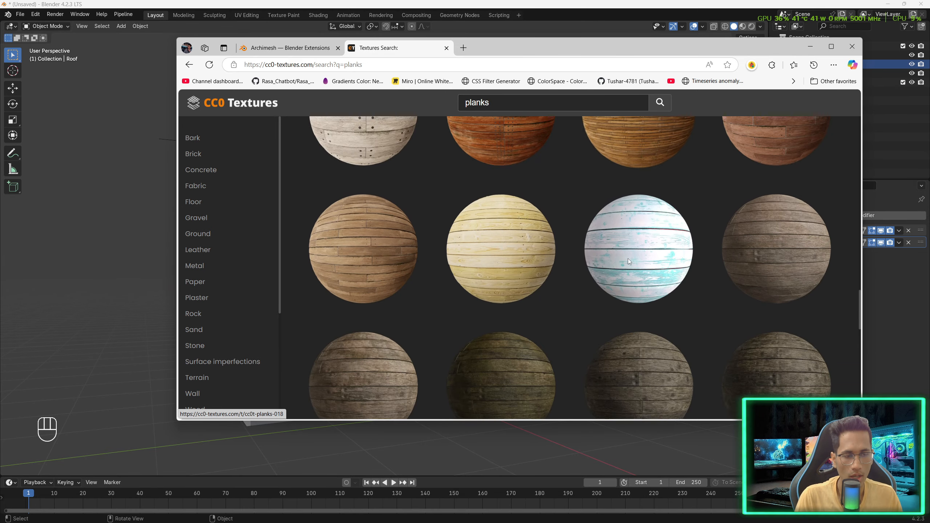
scroll(633, 256, "down", 8)
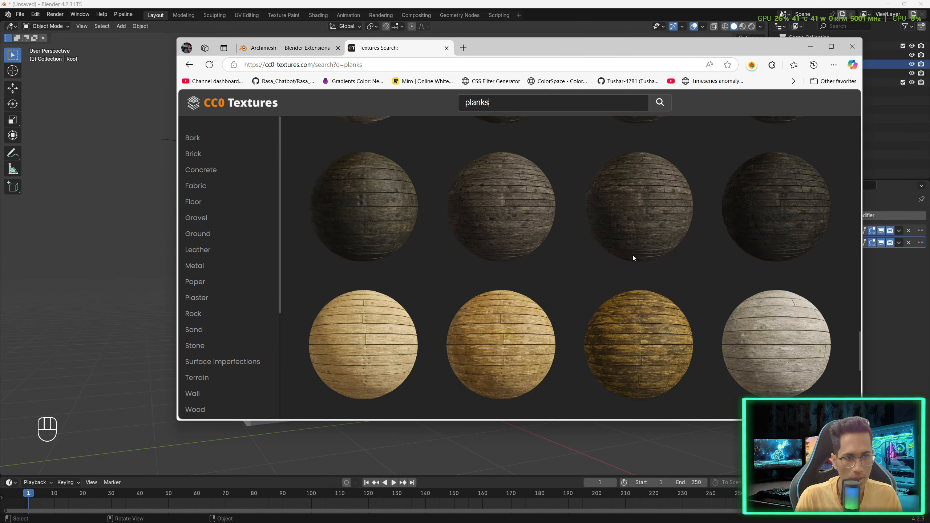
scroll(716, 248, "up", 9)
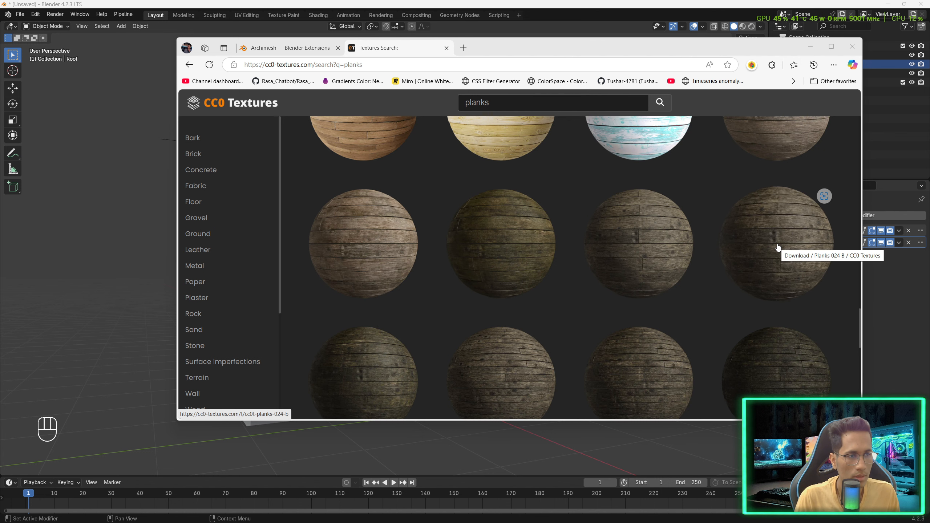
left_click(780, 249)
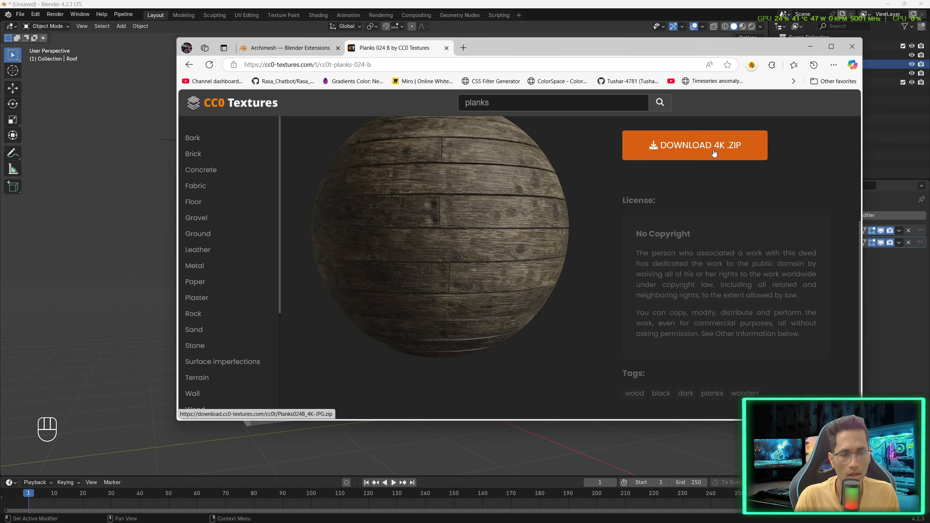
scroll(716, 177, "up", 1)
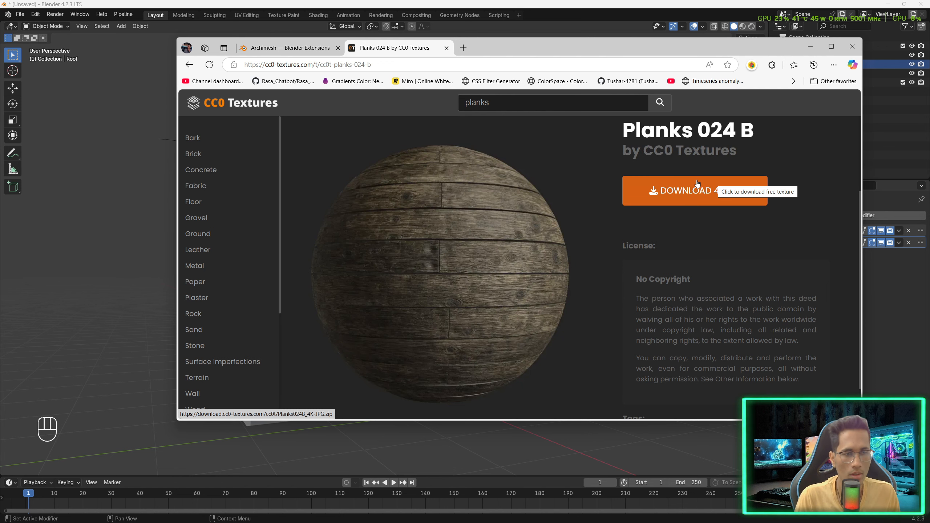
scroll(697, 183, "up", 1)
- Search CC0 Textures for roof and open the Thatch Roof Angled texture page
left_click(528, 104)
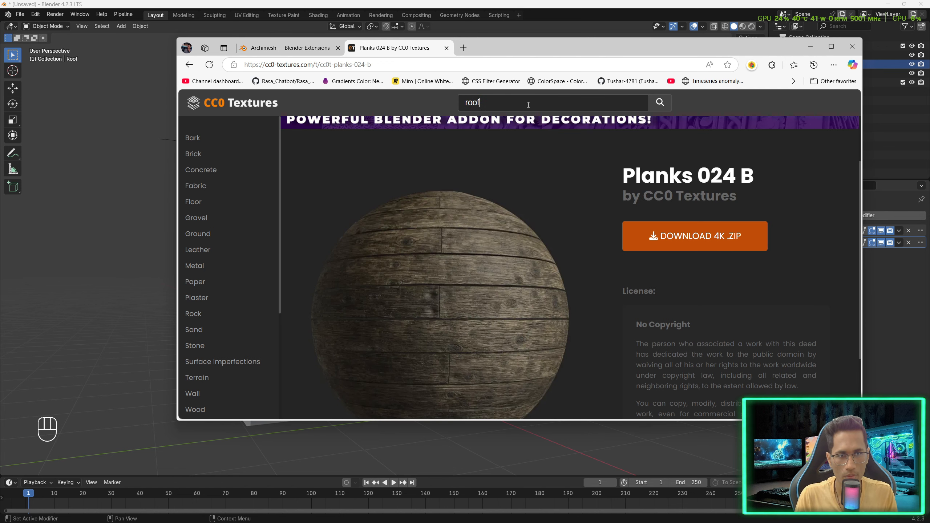
key("Return")
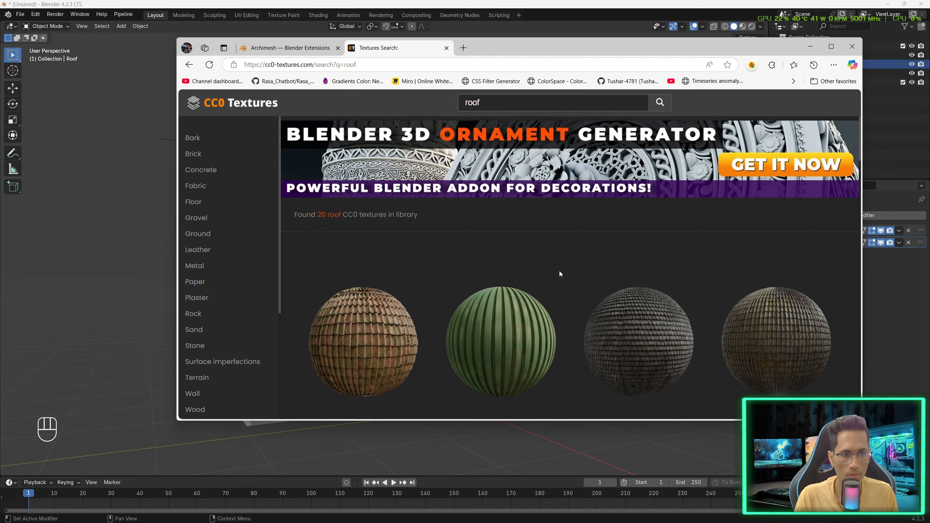
scroll(559, 273, "down", 4)
scroll(559, 273, "down", 9)
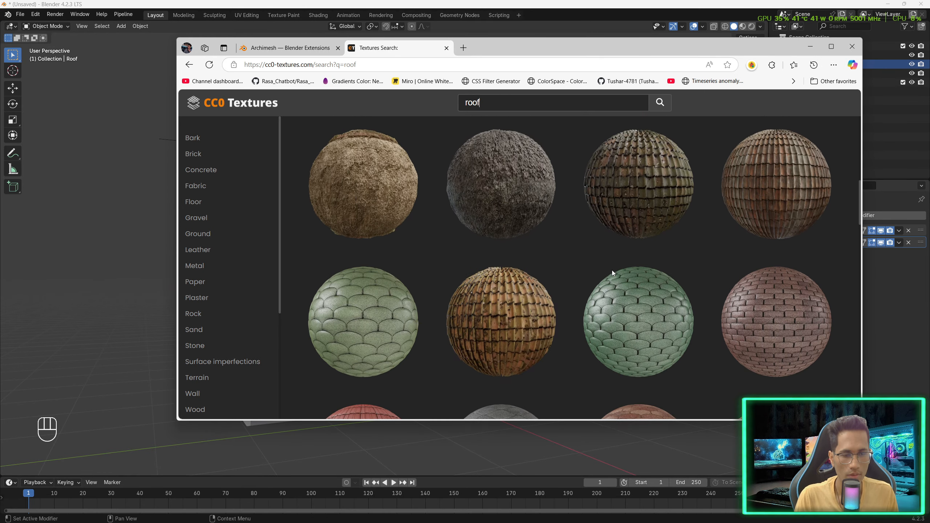
scroll(612, 273, "down", 6)
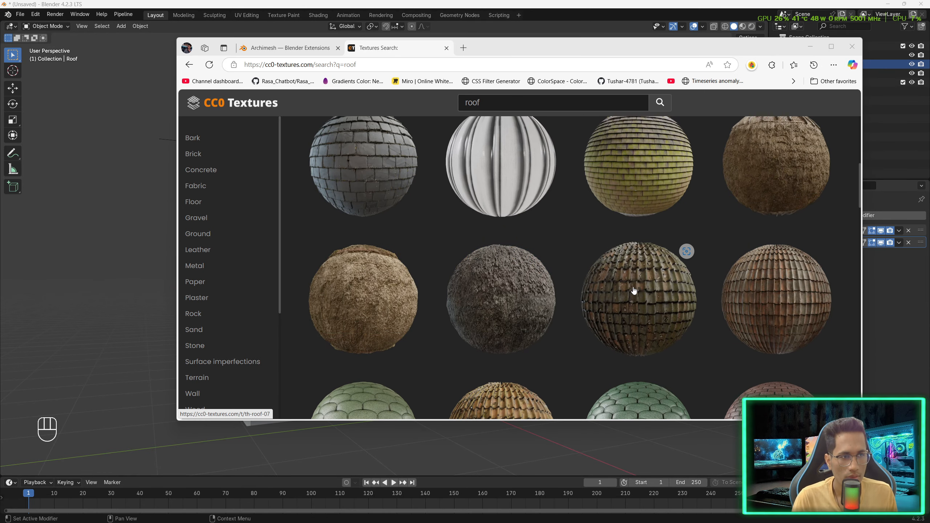
scroll(634, 290, "up", 1)
scroll(634, 291, "up", 4)
scroll(634, 290, "down", 8)
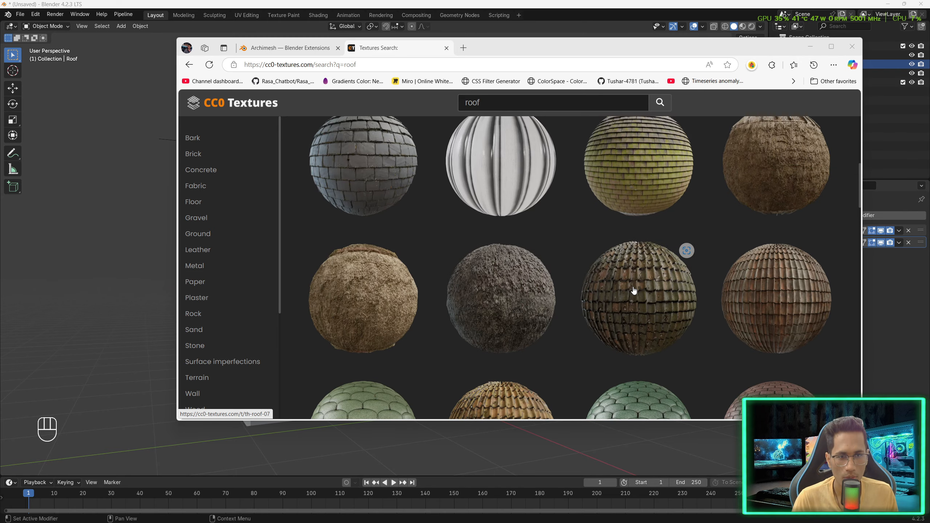
scroll(634, 291, "down", 12)
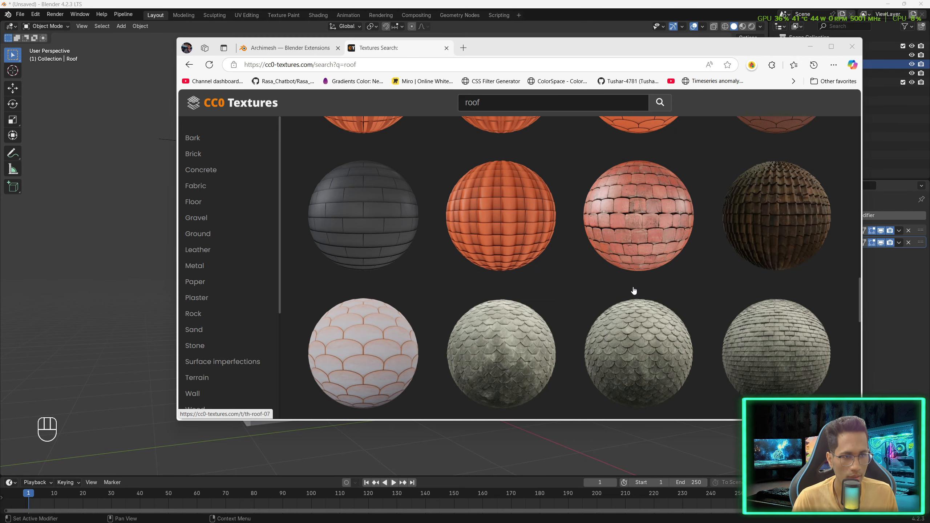
scroll(634, 290, "down", 8)
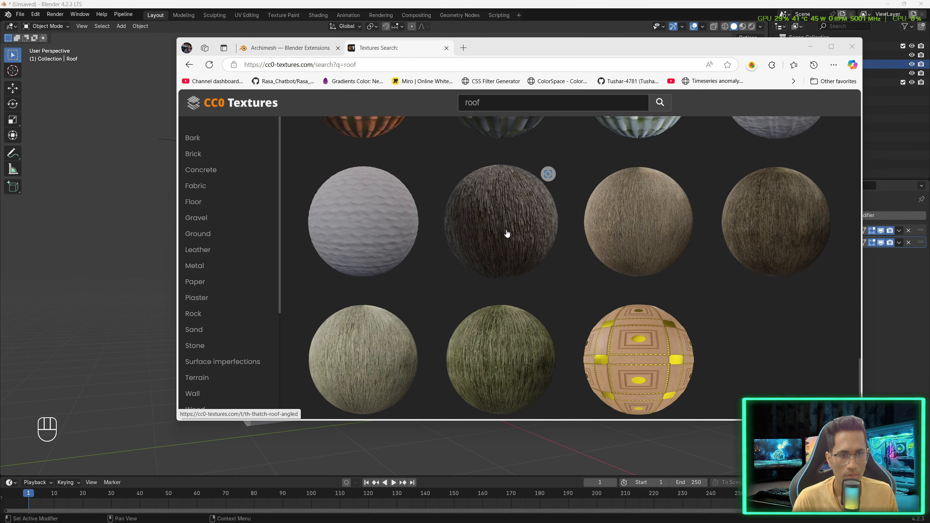
left_click(501, 235)
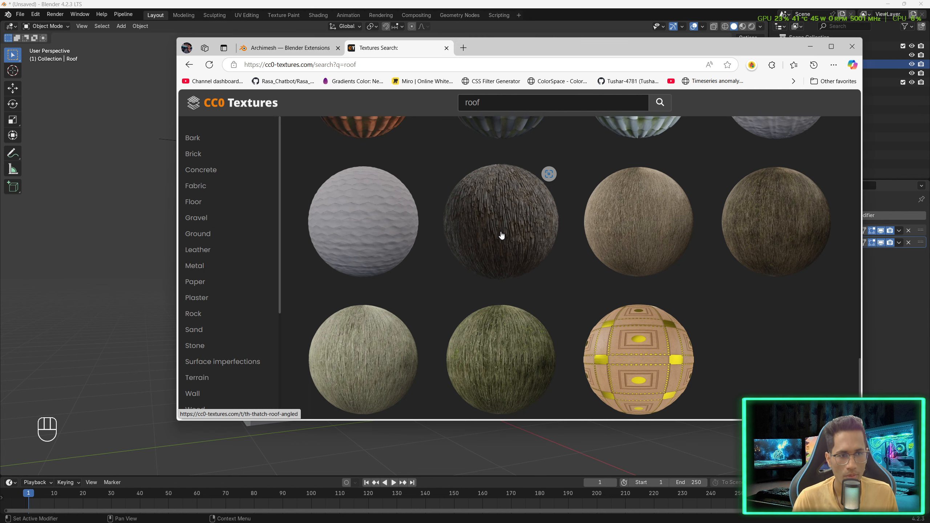
scroll(507, 234, "up", 3)
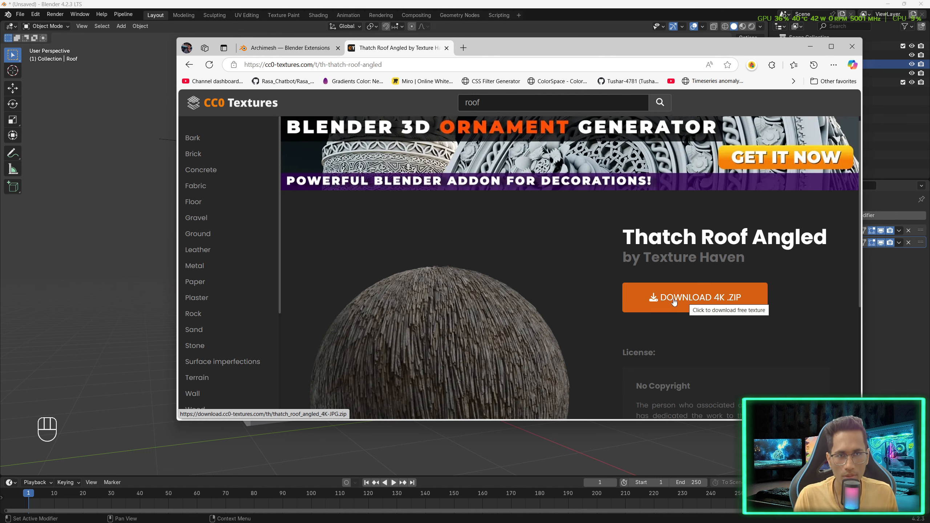
- Switch back to Blender, select the room, and rename its material to Wooden_Wall_plank in the Shading workspace
left_click(137, 253)
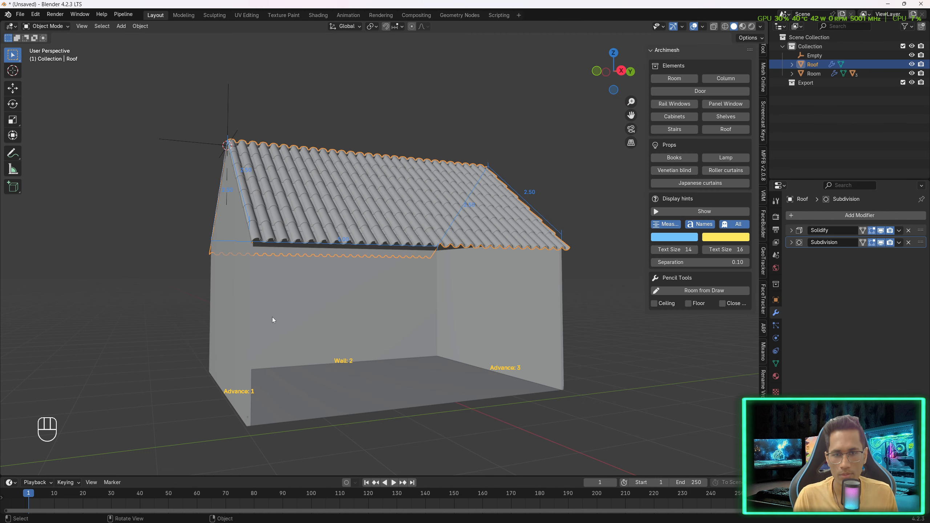
left_click(404, 279)
left_click(318, 15)
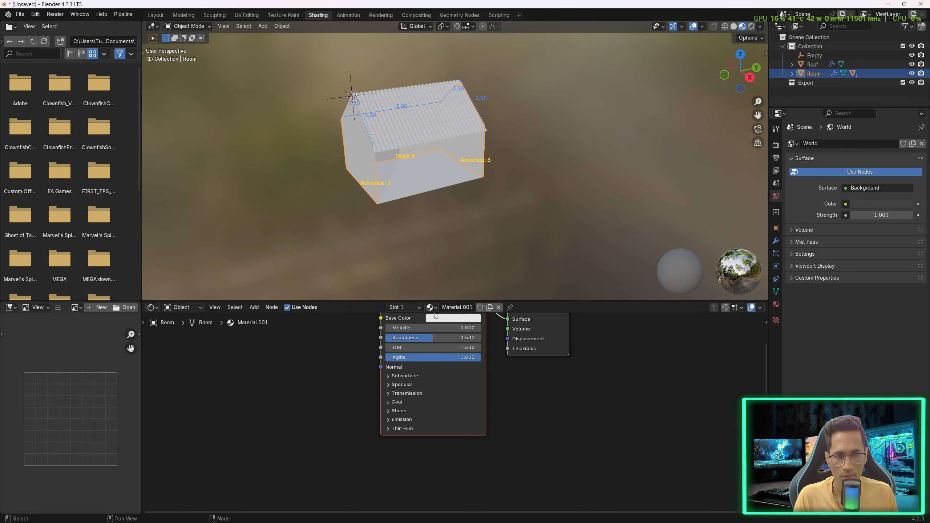
double_click(446, 308)
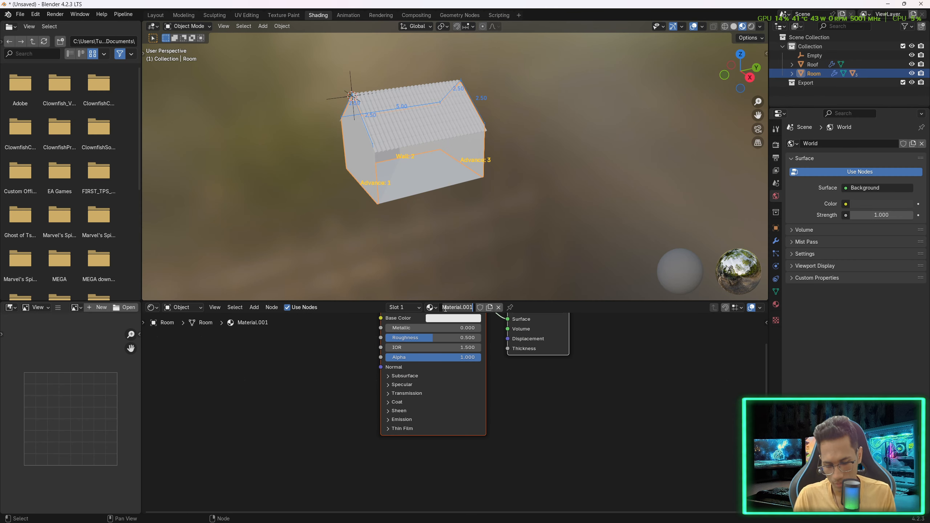
type("Wooden_Wa")
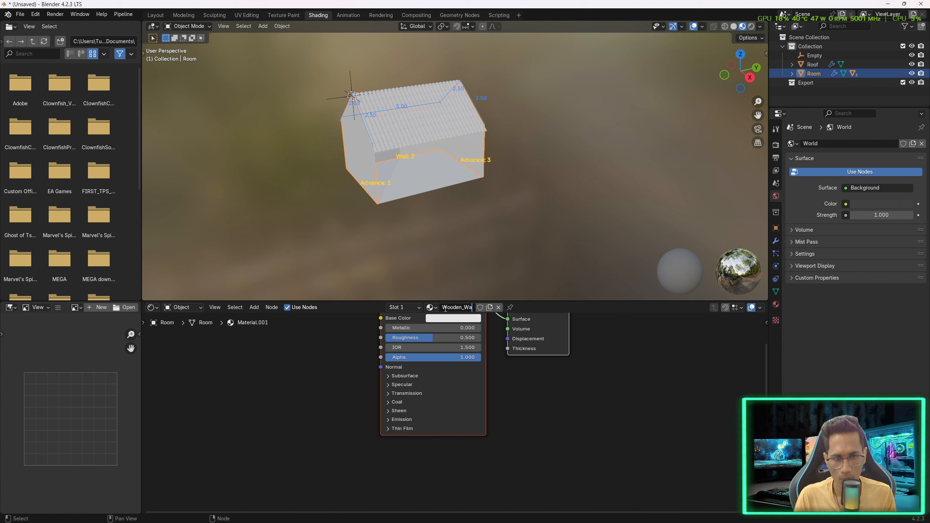
type("ll_plank")
key("Return")
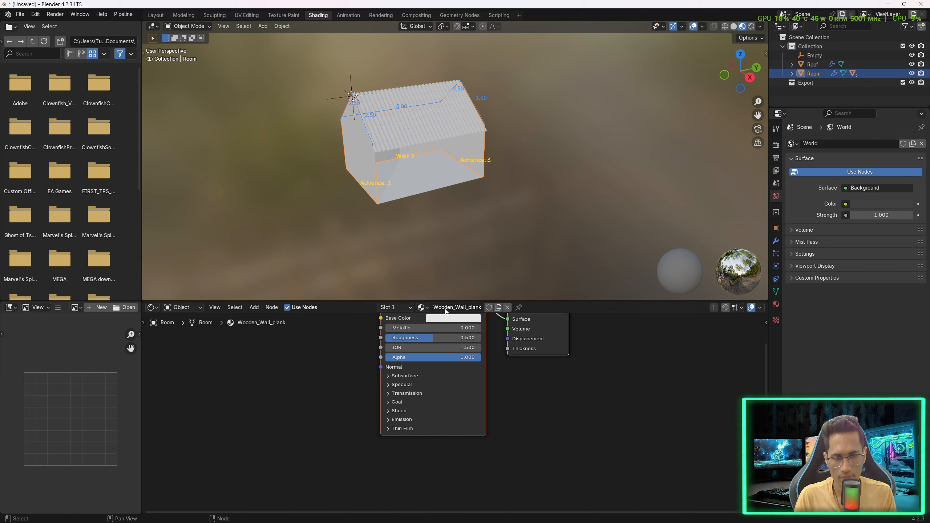
- Start a Principled Texture Setup on the wall's BSDF node and browse into the Planks027B_4K-JPG texture folder
key("Home")
left_click(480, 356)
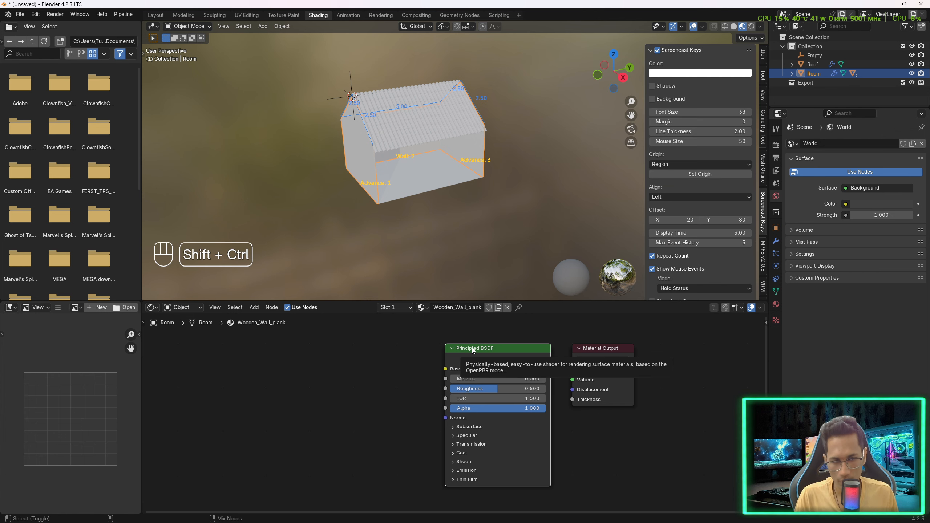
key("ctrl+shift+t")
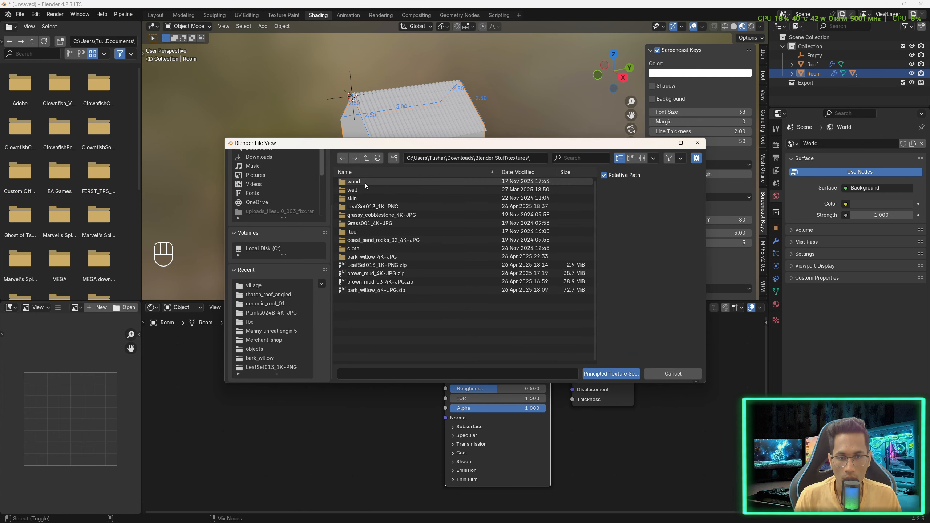
left_click(374, 183)
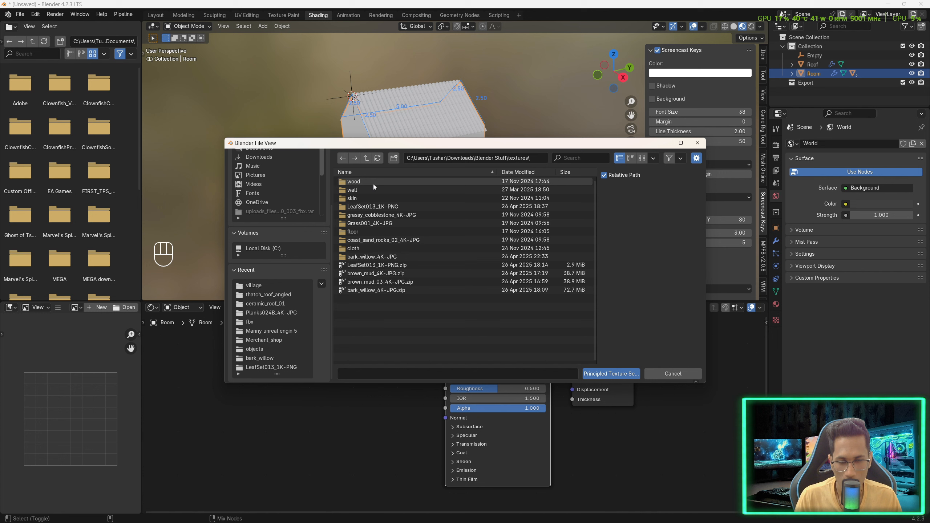
double_click(376, 183)
double_click(396, 206)
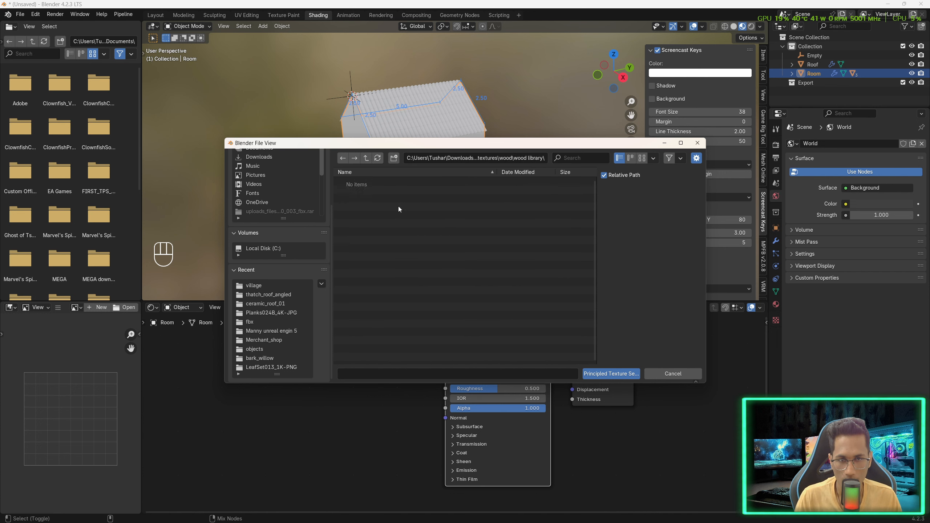
key("ctrl+f")
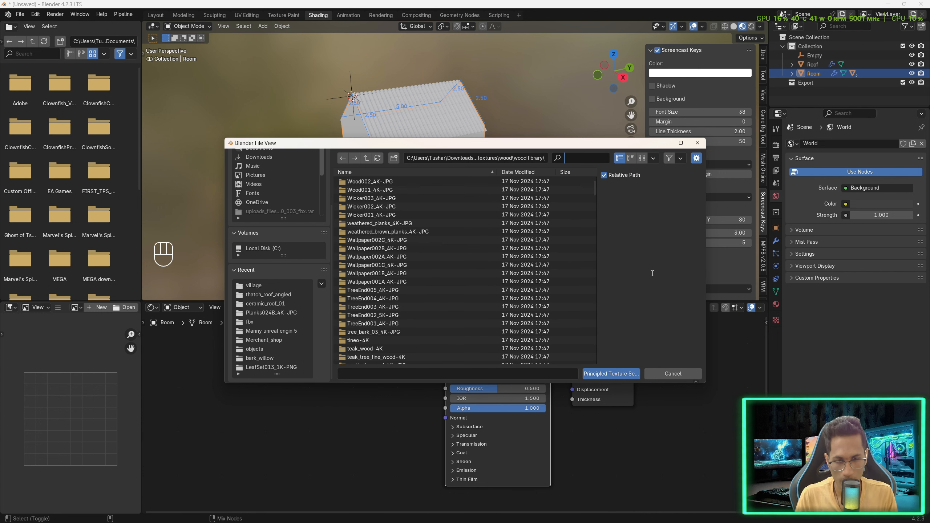
type("plank")
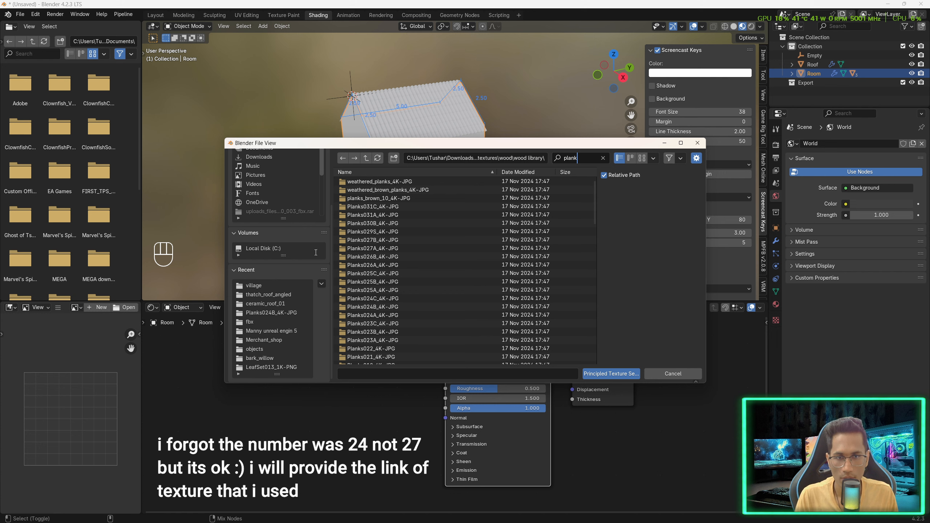
left_click(372, 241)
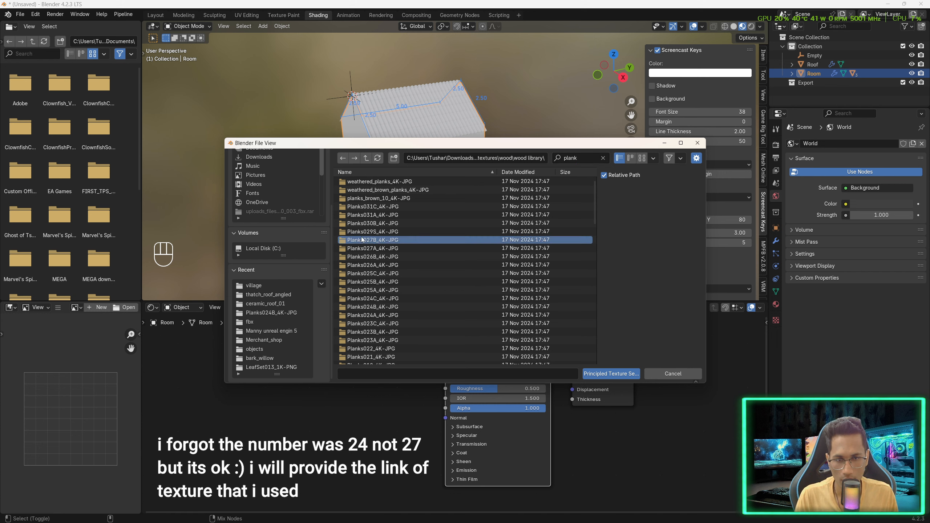
double_click(364, 239)
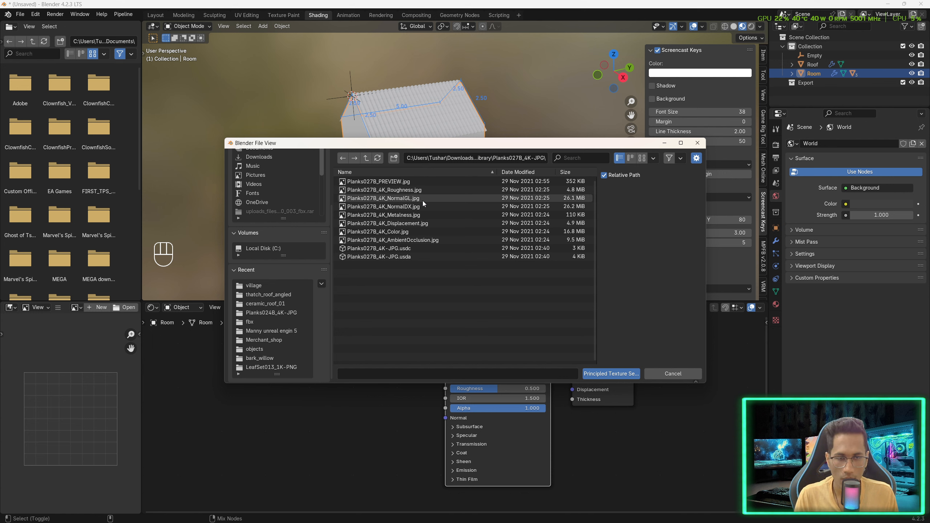
- Select the Planks027B roughness, normal, metalness, displacement, colour and ambient occlusion maps and load them with Principled Texture Setup
left_click(399, 190)
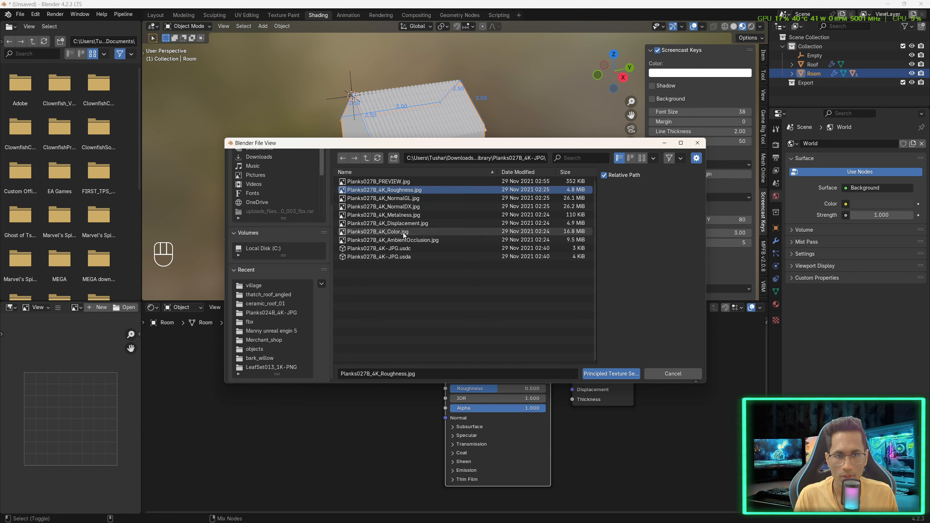
key("a")
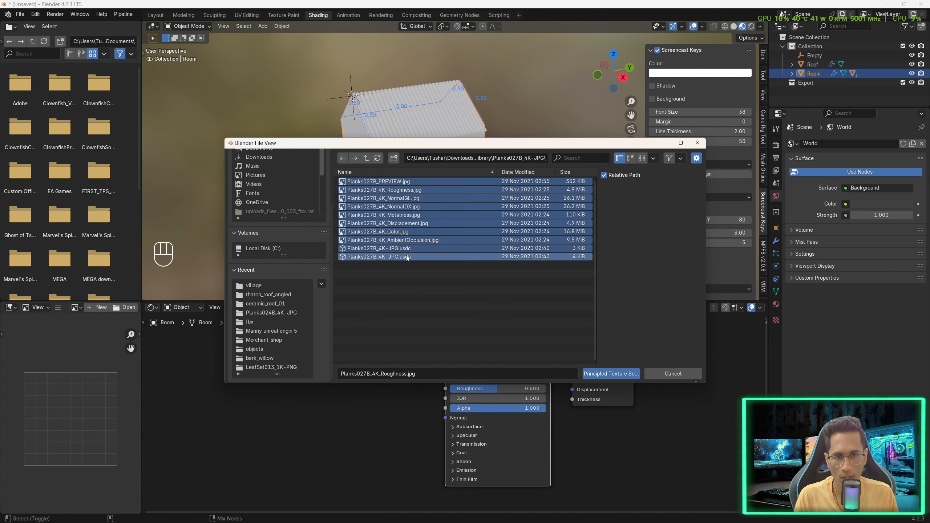
left_click(407, 258, "ctrl")
left_click(407, 250, "ctrl")
left_click(401, 183, "ctrl")
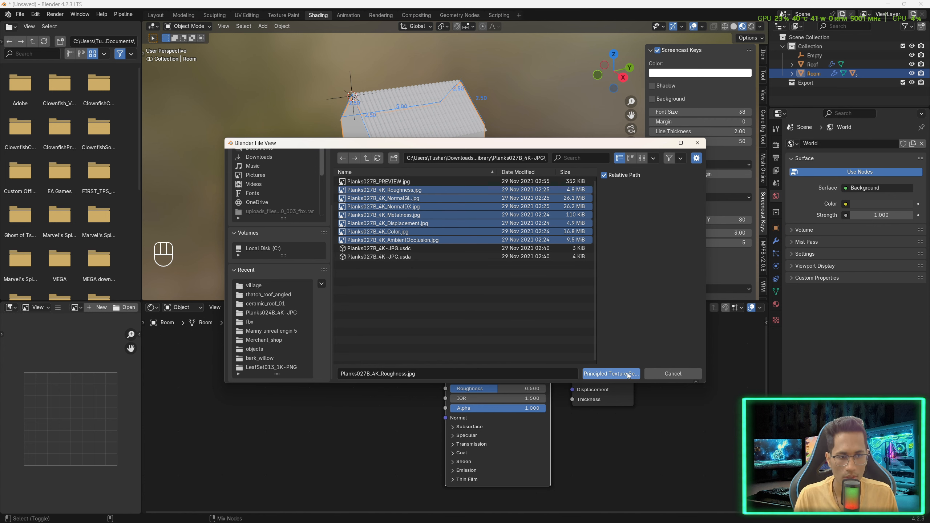
left_click(611, 373)
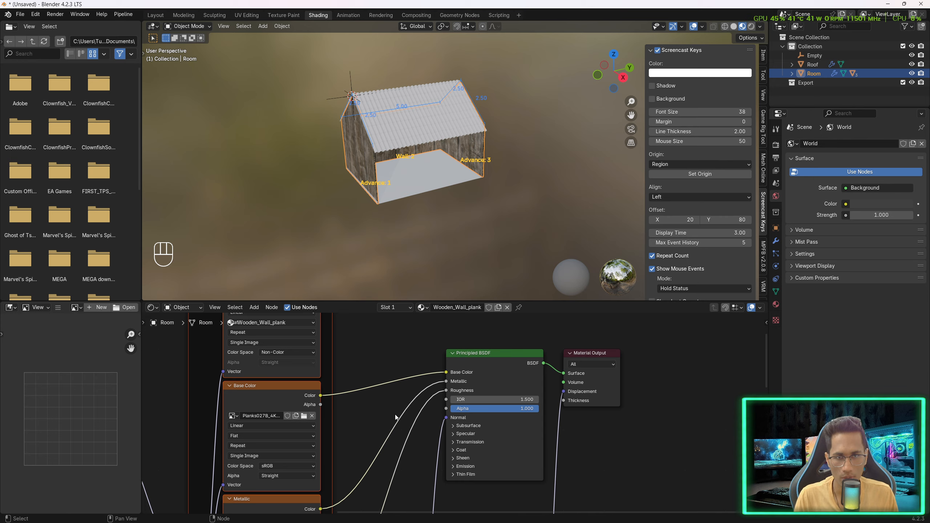
- Make a duplicate copy of the room's wooden wall material
middle_click_drag(325, 164, 344, 156)
scroll(381, 159, "up", 4)
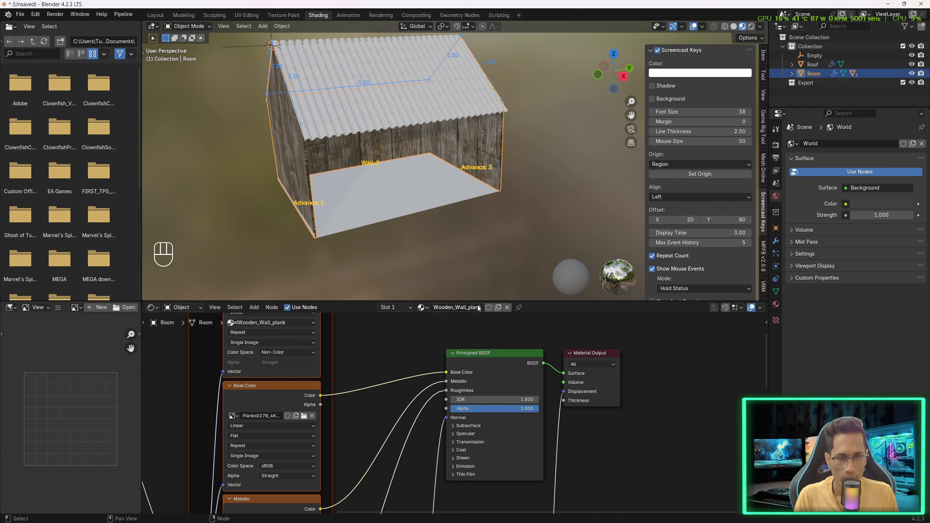
left_click(498, 310)
scroll(355, 367, "down", 2)
scroll(355, 368, "down", 4)
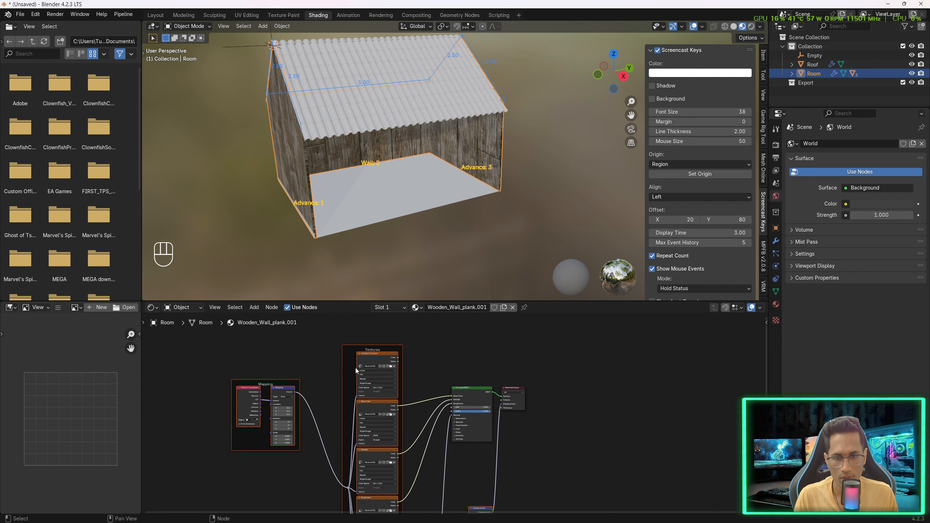
left_click_drag(262, 345, 413, 476)
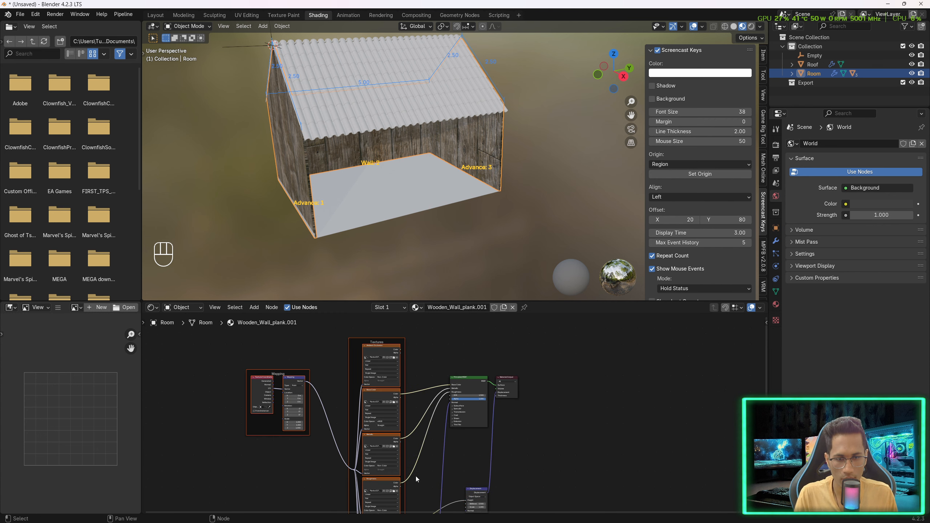
- Delete all texture nodes from the copied material, keeping the Principled BSDF and Material Output, and rename it Hut_Roof
middle_click_drag(413, 458, 408, 447)
key("Delete")
key("Delete")
middle_click_drag(492, 491, 448, 436)
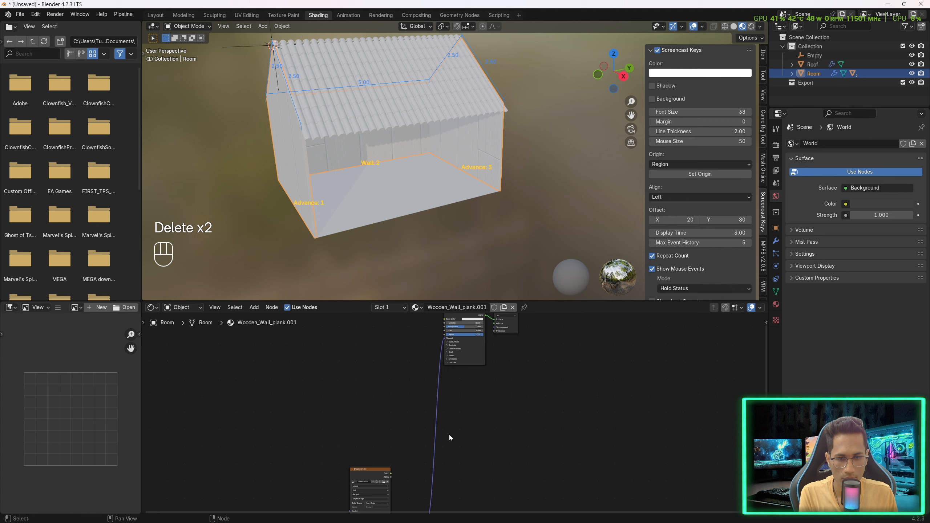
left_click(370, 495)
key("Delete")
left_click_drag(333, 401, 453, 499)
key("Delete")
middle_click_drag(413, 373, 409, 497)
scroll(455, 362, "up", 6)
middle_click_drag(376, 359, 361, 412)
scroll(428, 382, "up", 3)
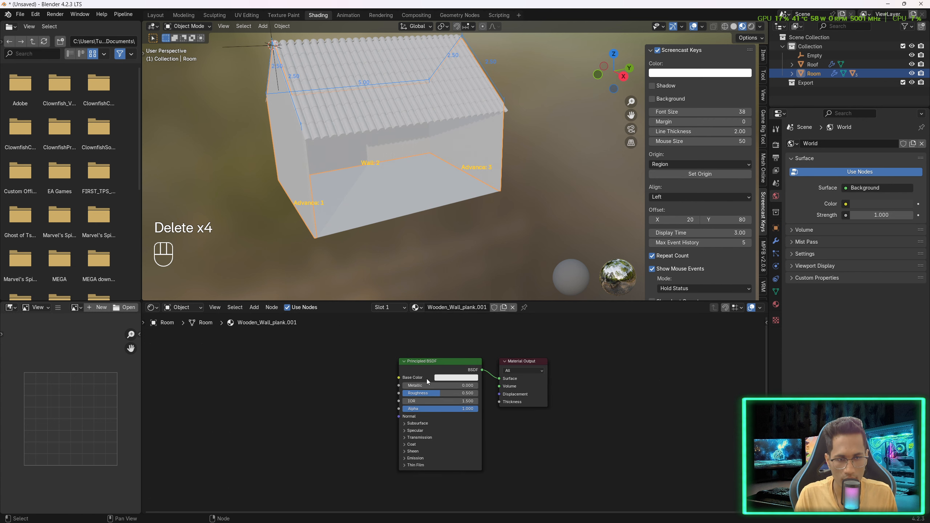
left_click(458, 312)
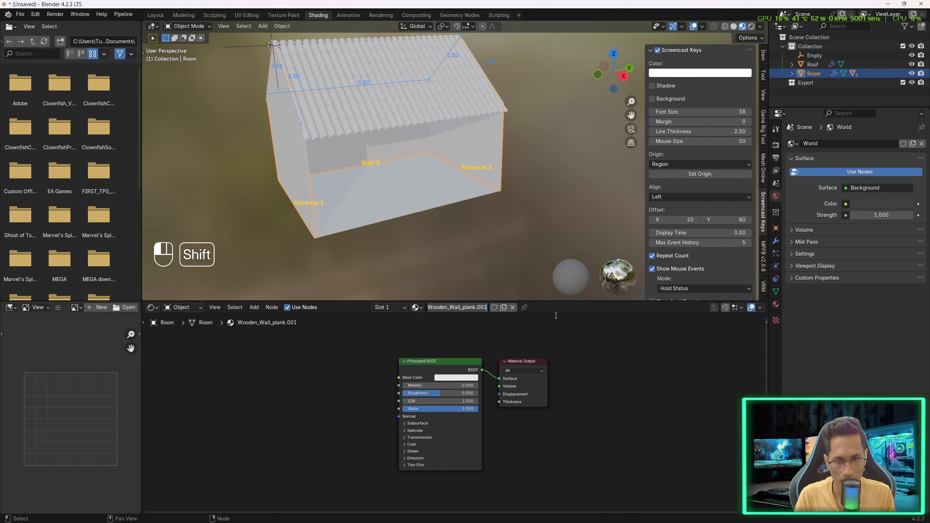
type("Roof")
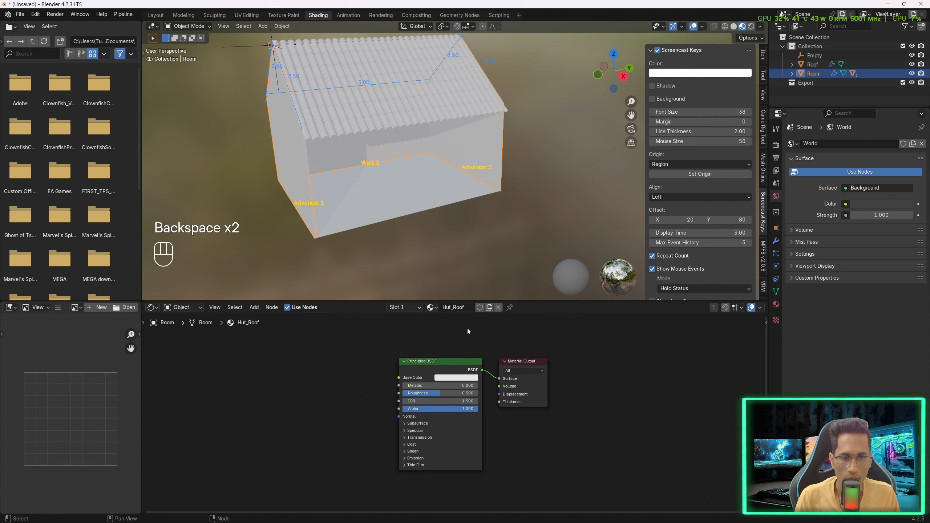
- Load the six thatch_roof_angled 4K maps onto the Hut_Roof BSDF with Principled Texture Setup
left_click(446, 360)
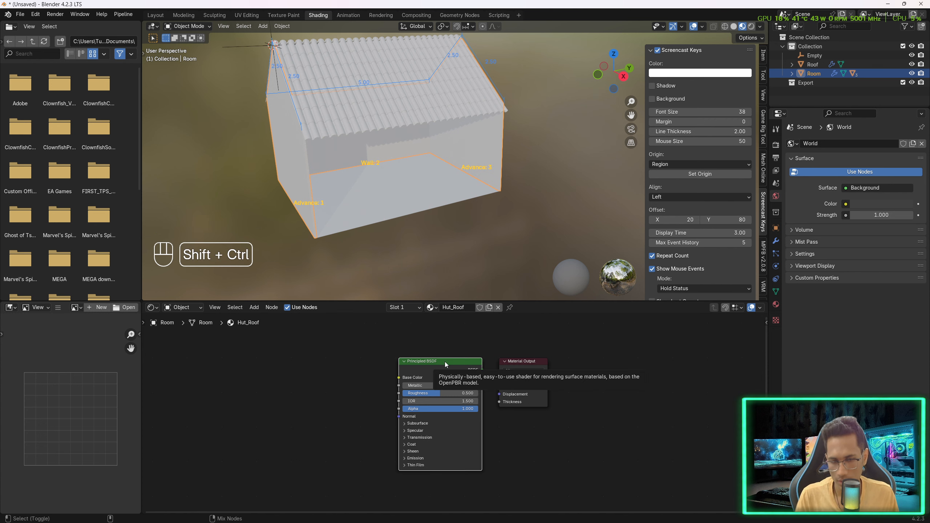
key("ctrl+shift+t")
left_click(268, 373)
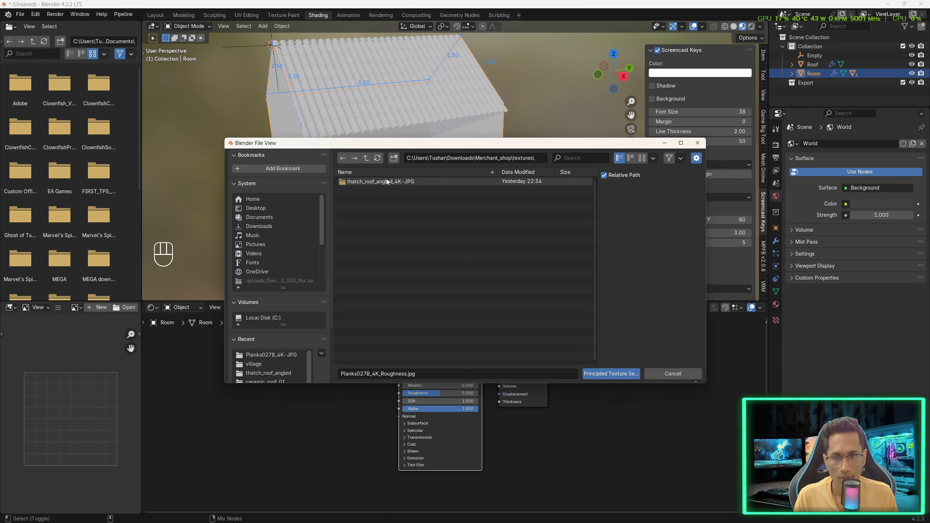
double_click(390, 182)
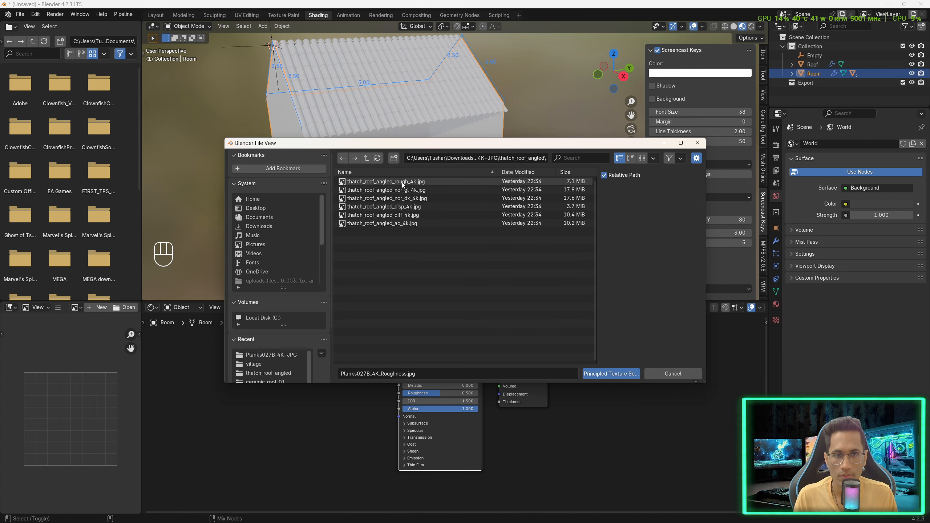
left_click(388, 181)
left_click(388, 223, "shift")
left_click(595, 373)
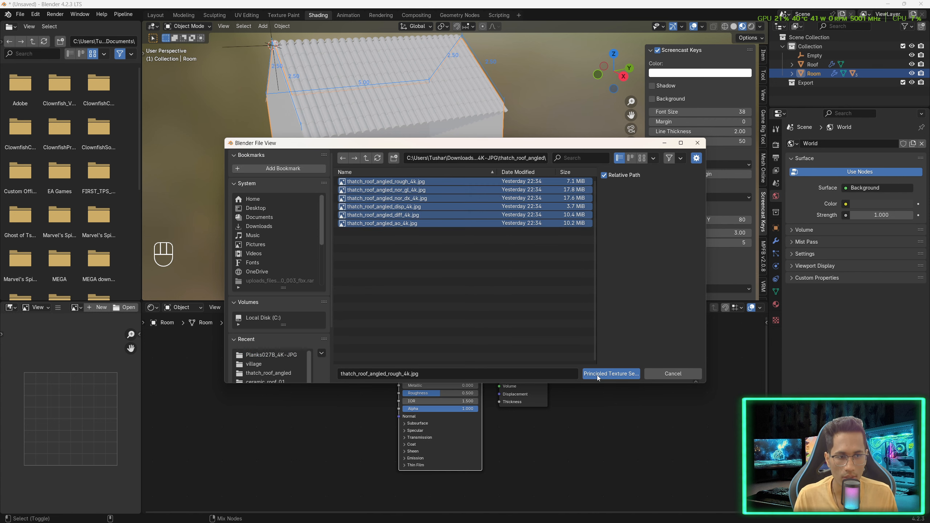
left_click(348, 230)
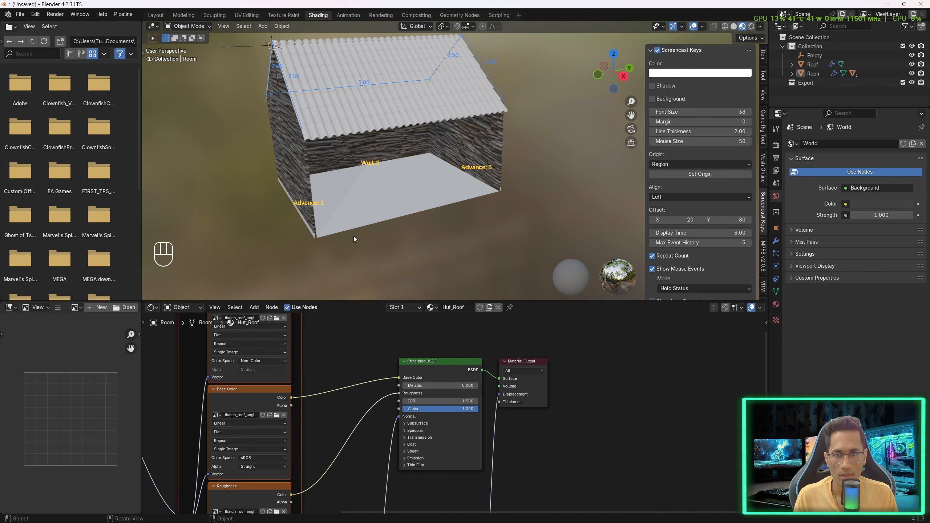
middle_click_drag(353, 235, 292, 205)
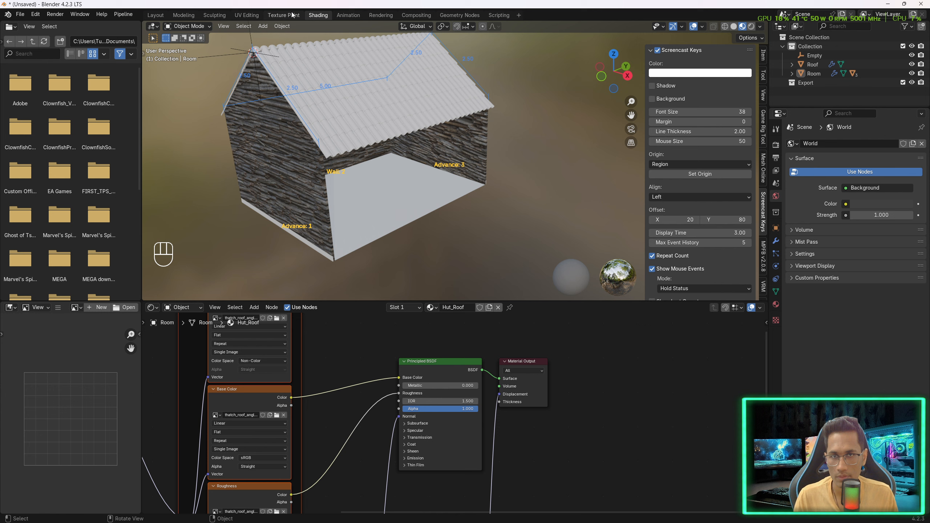
- Switch to the Modeling workspace and save the file as episode-4.blend
left_click(186, 16)
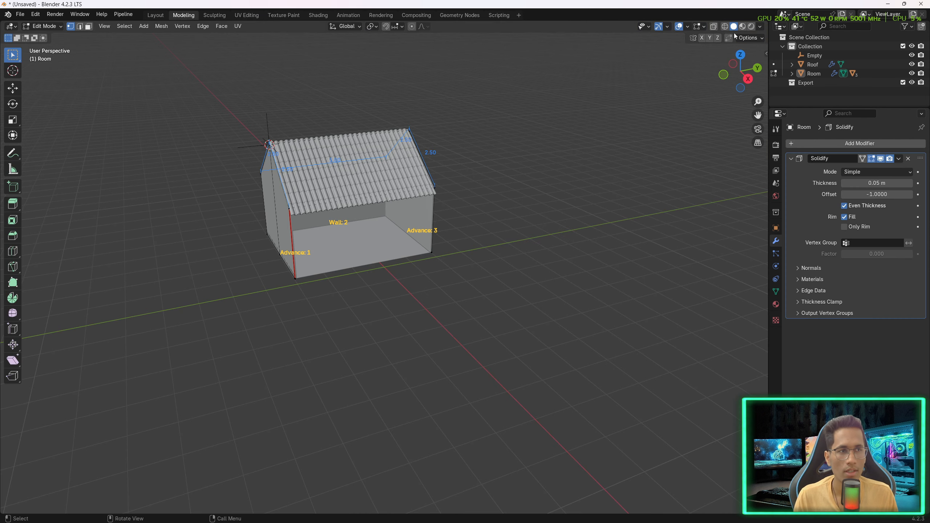
scroll(425, 182, "up", 3)
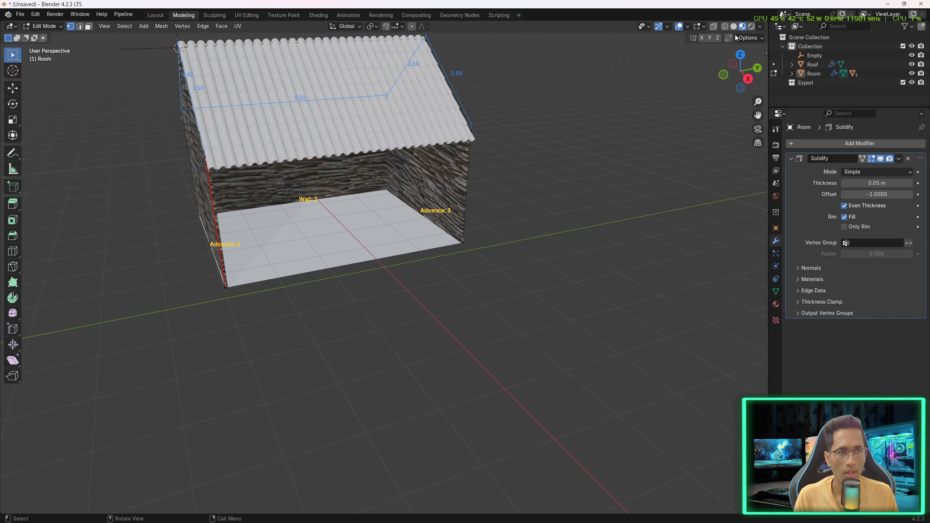
middle_click_drag(325, 137, 402, 209, "shift")
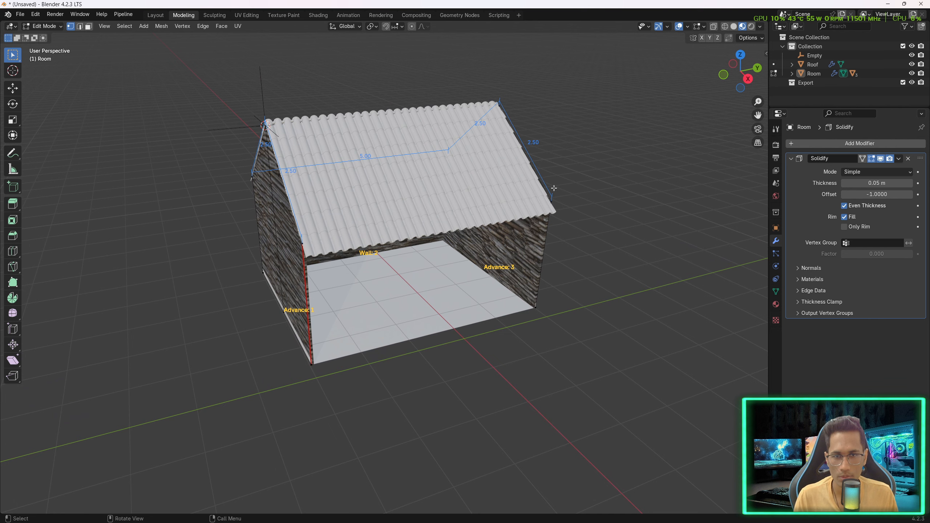
left_click(775, 145)
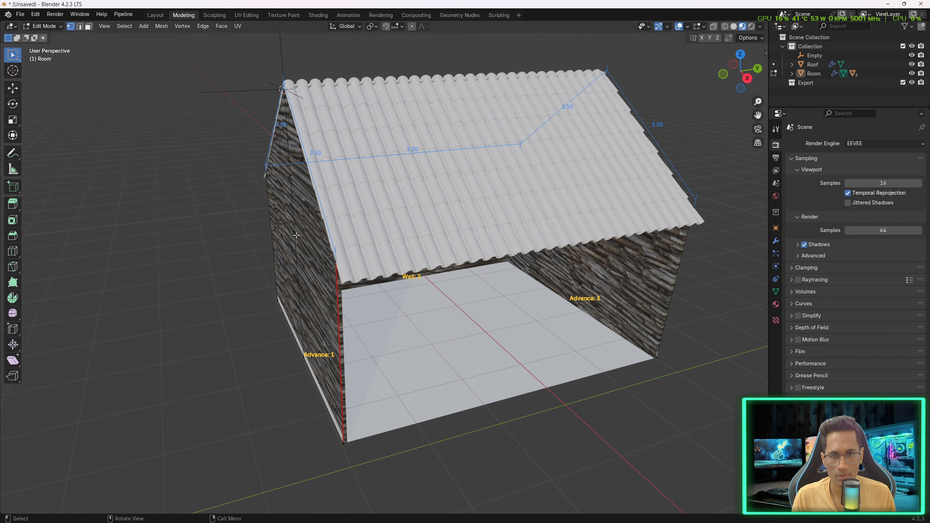
left_click(20, 14)
left_click(39, 75)
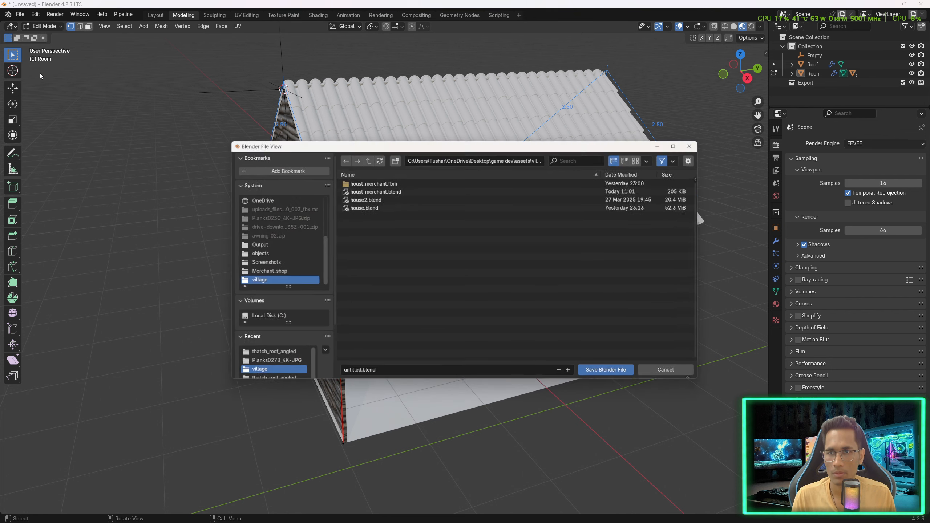
left_click(352, 374)
type("e")
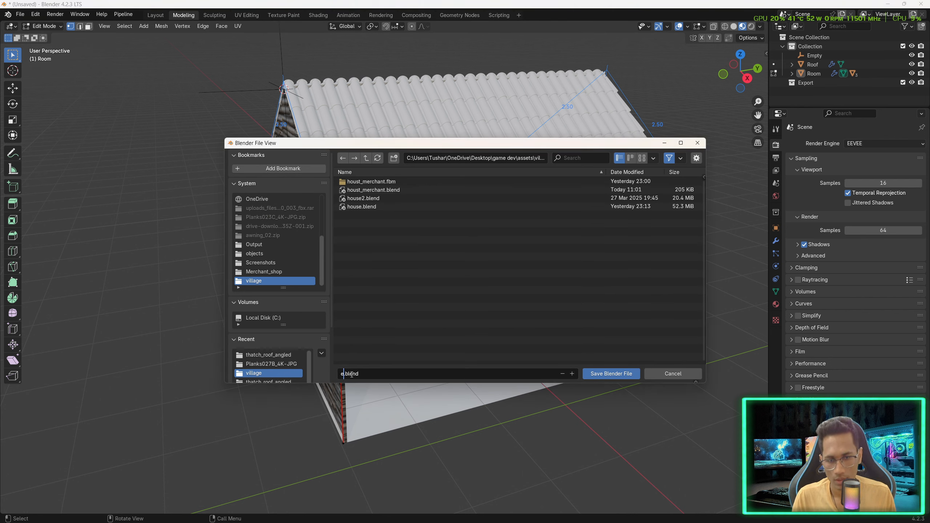
type("pisode-")
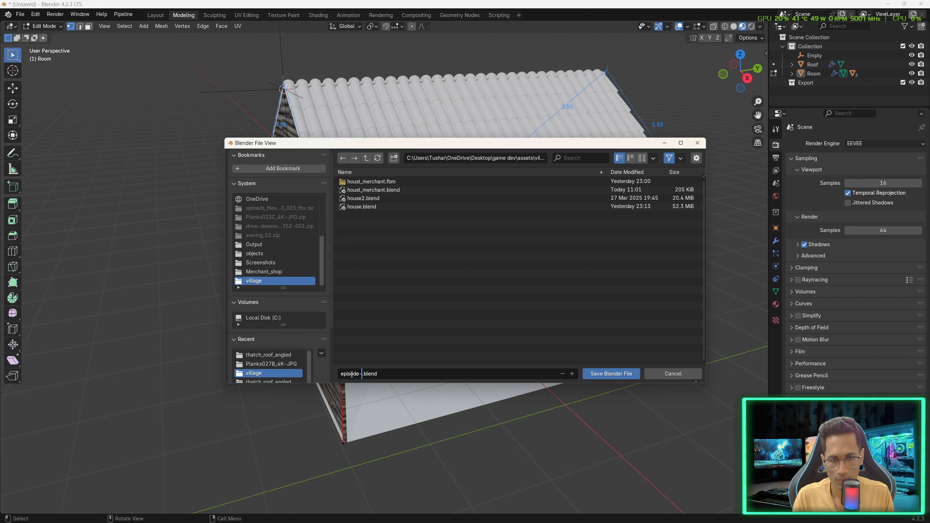
type("4")
left_click(611, 374)
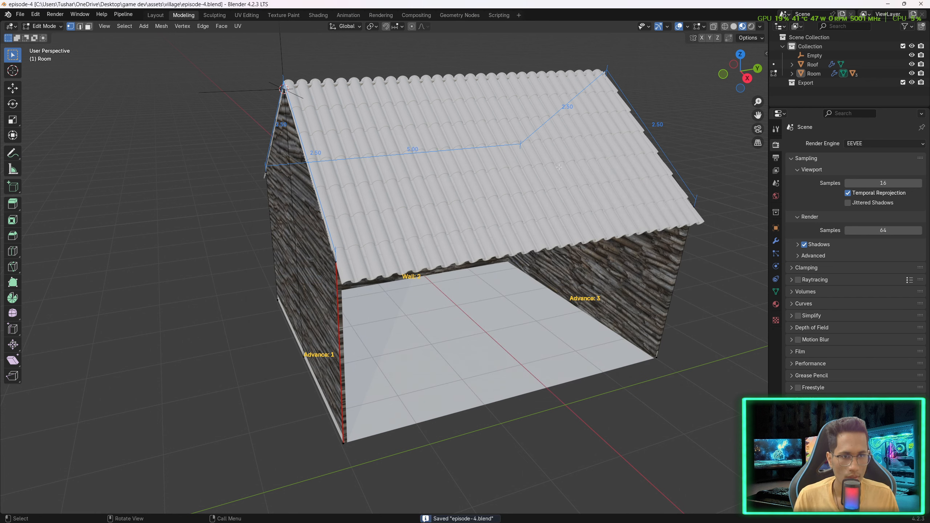
- Return to Object Mode, select the room and assign it the Wooden_Wall_plank material
left_click(560, 191)
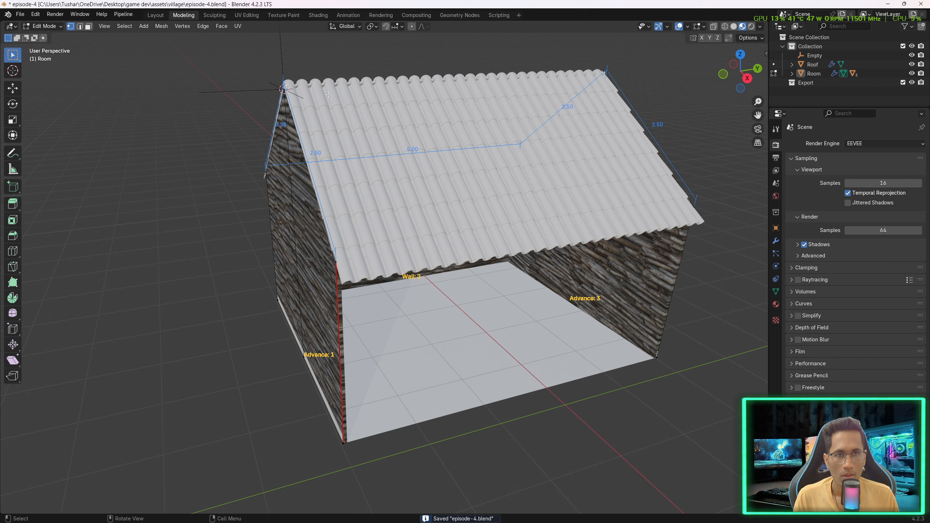
key("Tab")
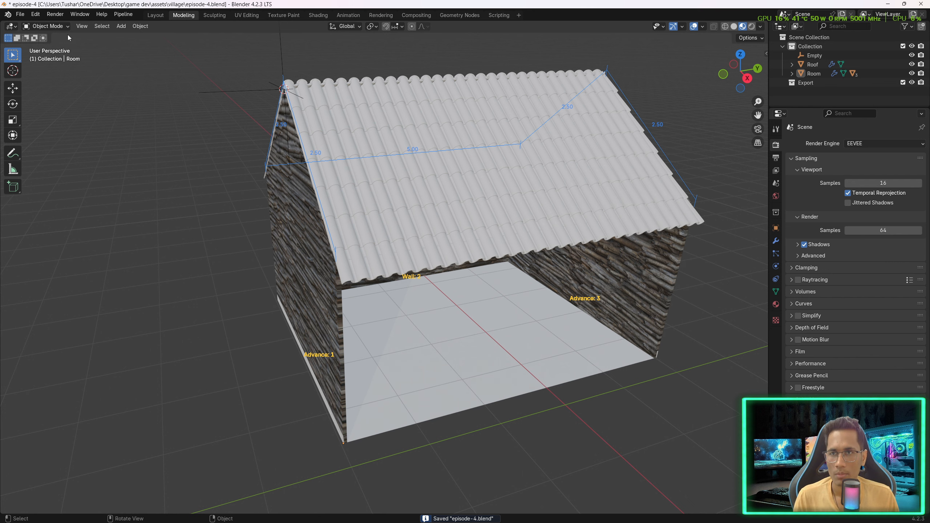
key("n")
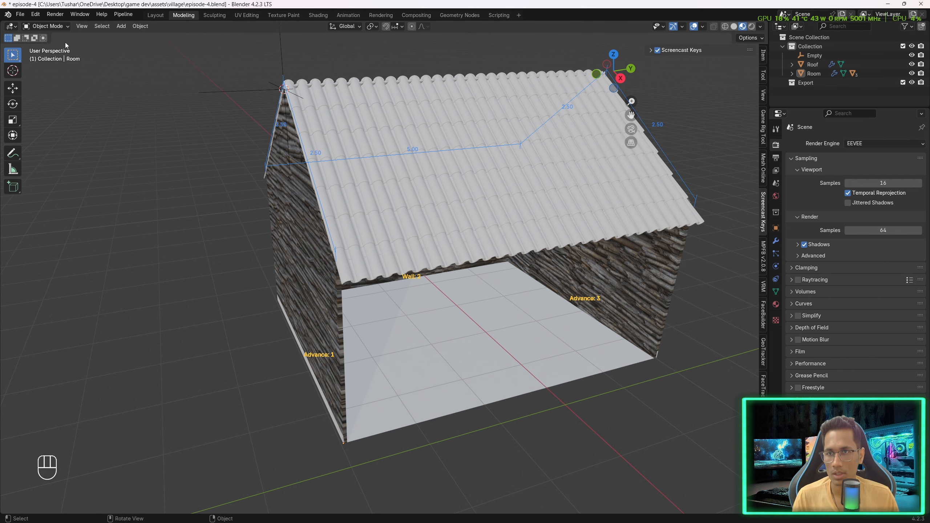
middle_click_drag(478, 194, 454, 192)
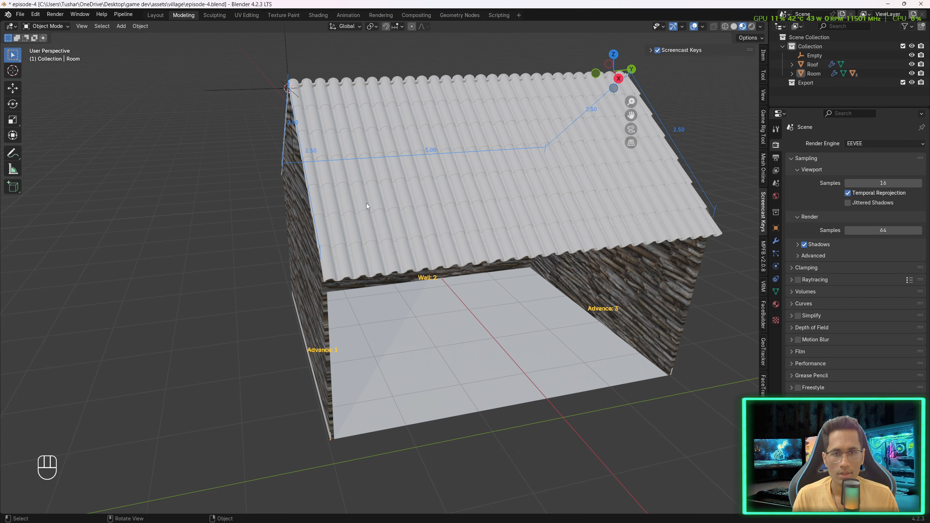
left_click(296, 232)
middle_click_drag(296, 232, 268, 248)
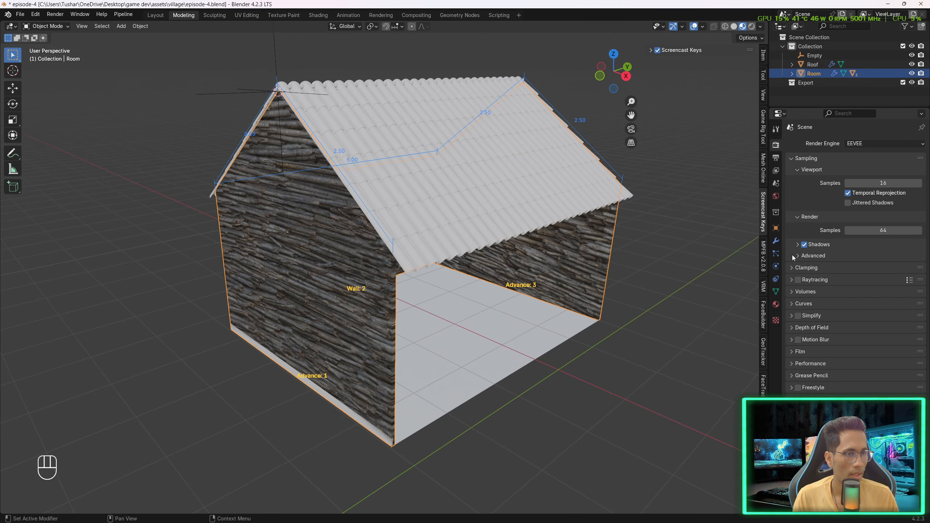
left_click(775, 304)
left_click(792, 182)
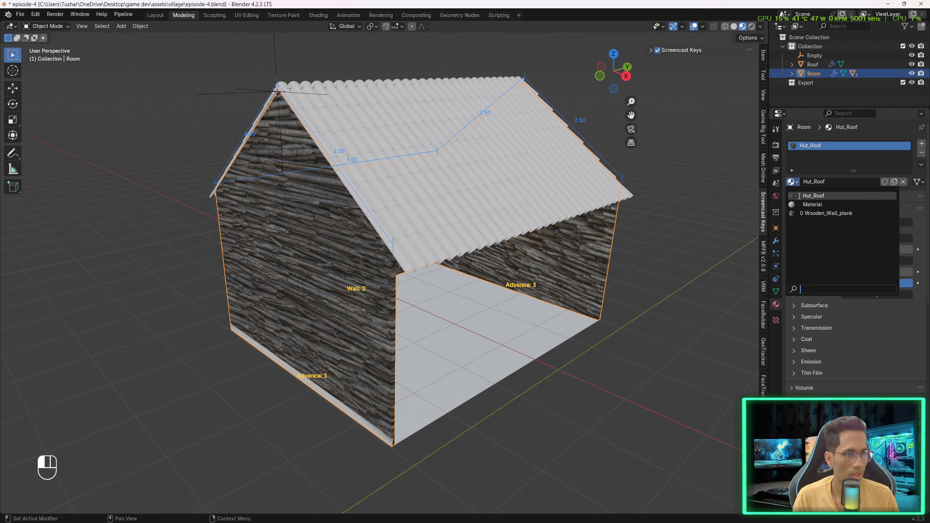
left_click(824, 213)
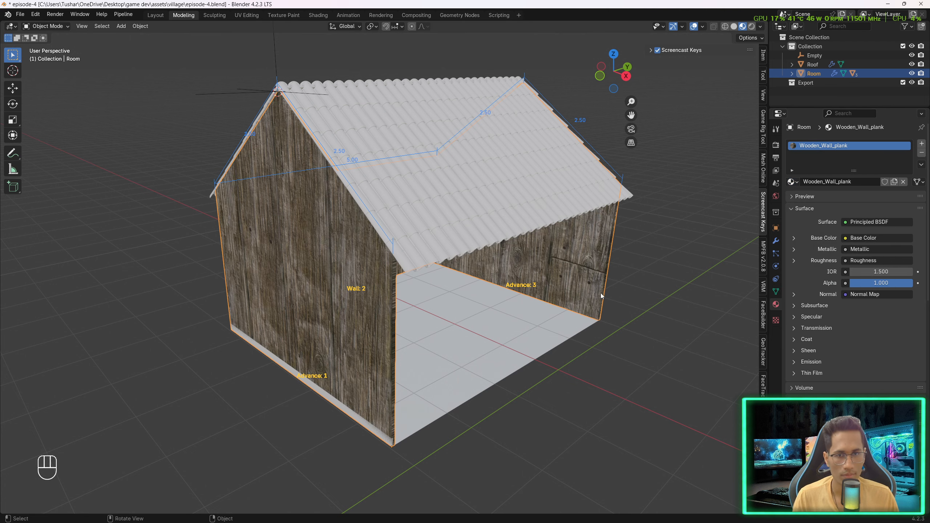
- Select the roof object and assign it the Hut_Roof material
middle_click_drag(600, 294, 453, 189)
left_click(481, 202)
left_click(792, 181)
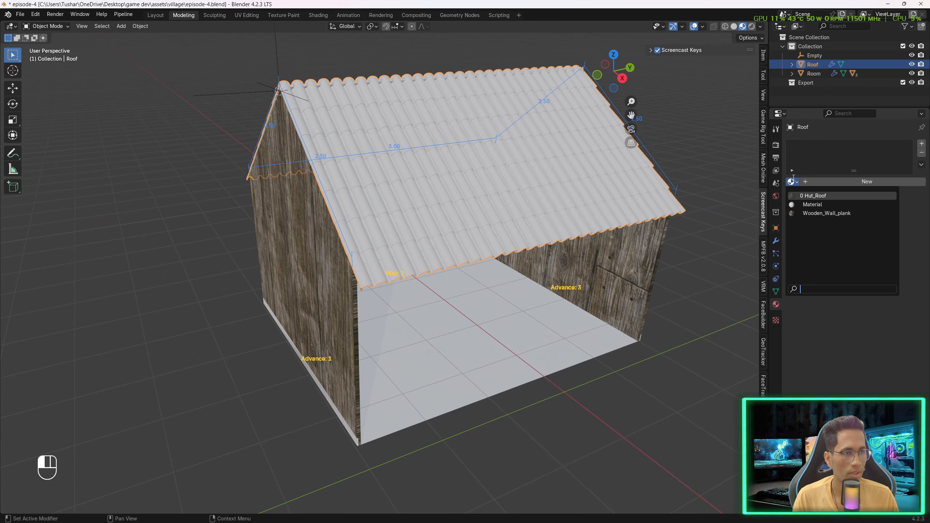
left_click(813, 196)
left_click(578, 348)
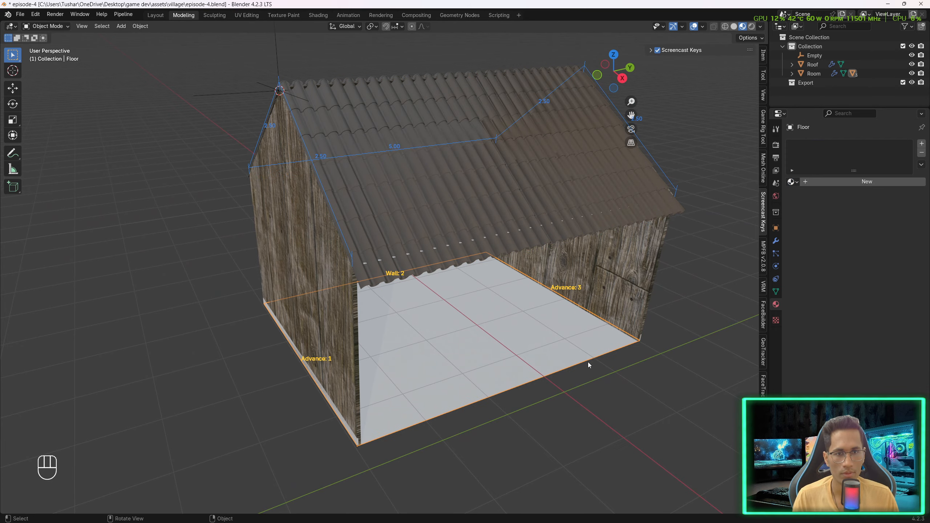
mouse_move(587, 362)
middle_mouse_down()
mouse_move(626, 357)
mouse_move(503, 335)
mouse_move(599, 338)
mouse_move(586, 349)
middle_mouse_up()
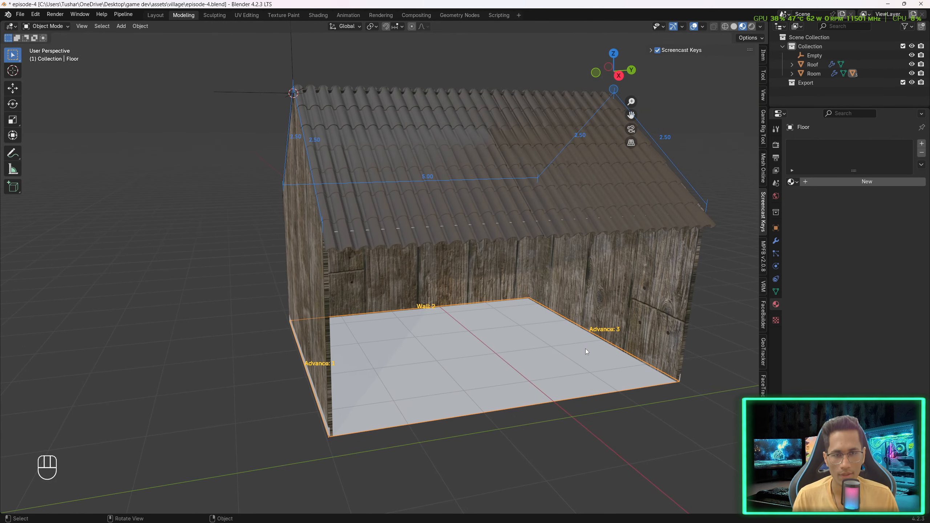
middle_click_drag(524, 272, 368, 206, "shift")
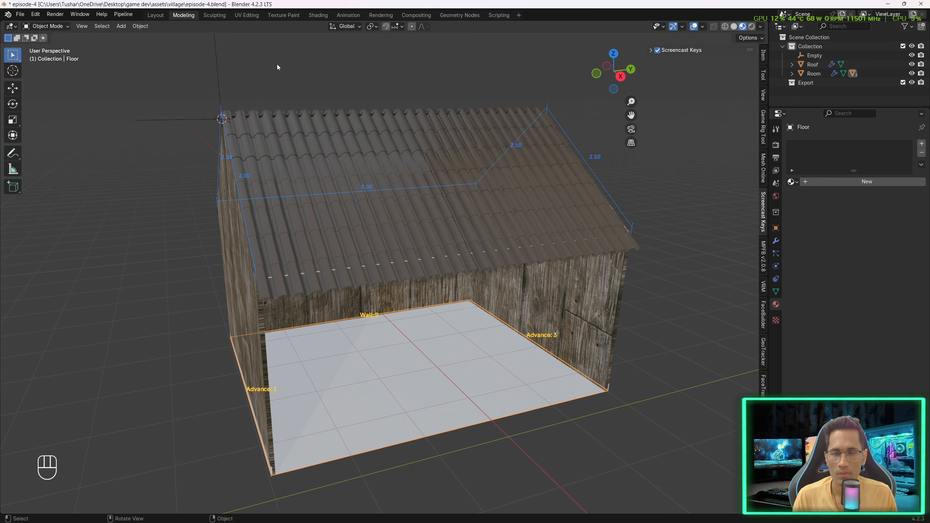
- Select the roof, switch to face mode with everything selected, and unwrap it with Smart UV Project
left_click(339, 167)
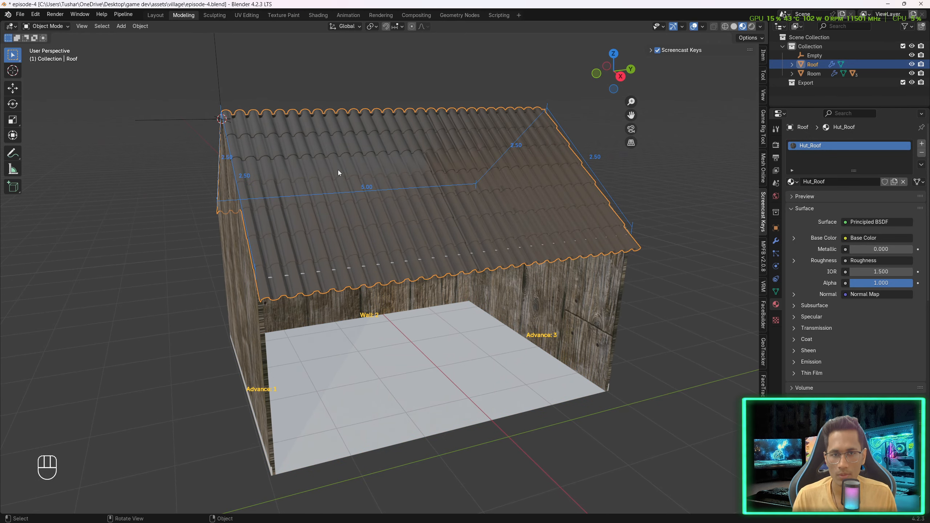
key("u")
key("Tab")
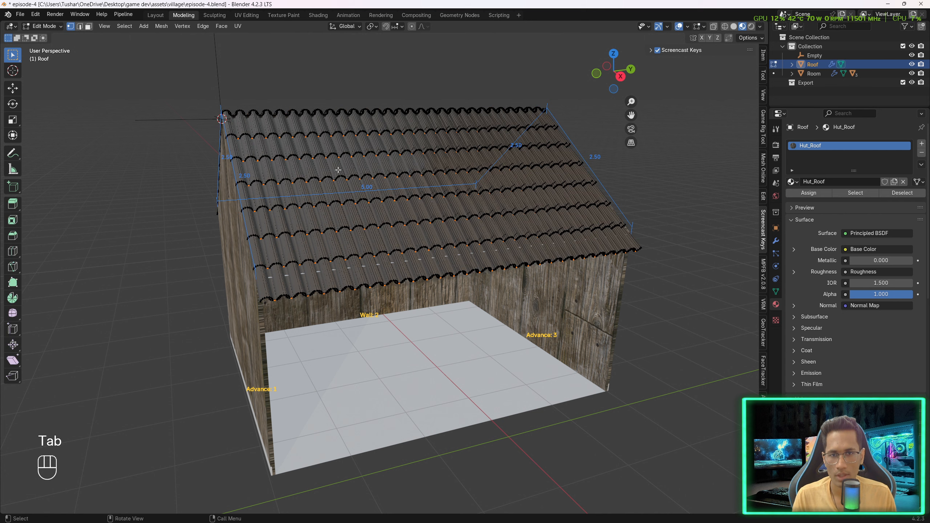
key("a")
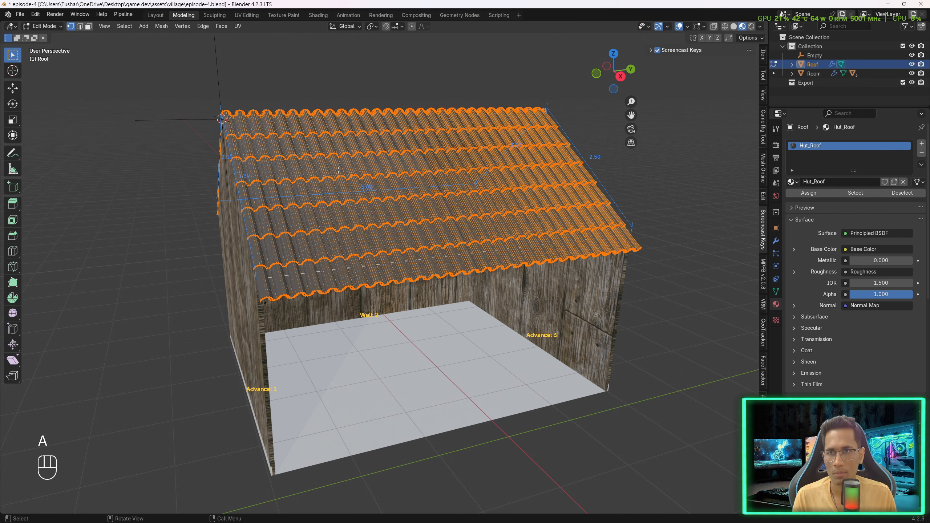
key("3")
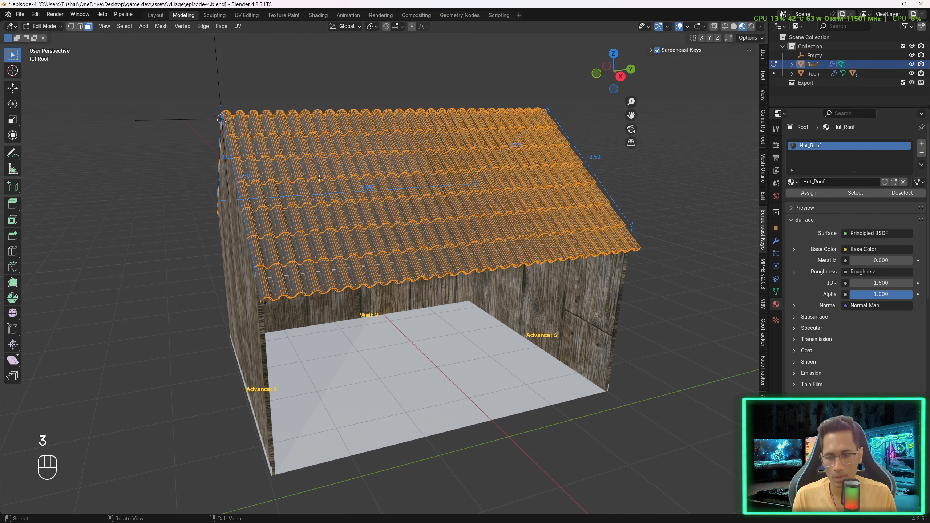
key("u")
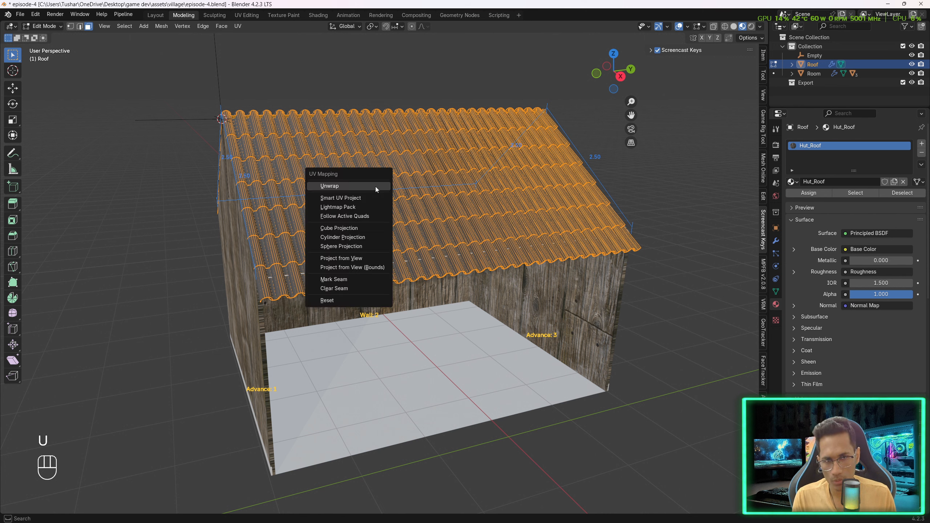
left_click(347, 199)
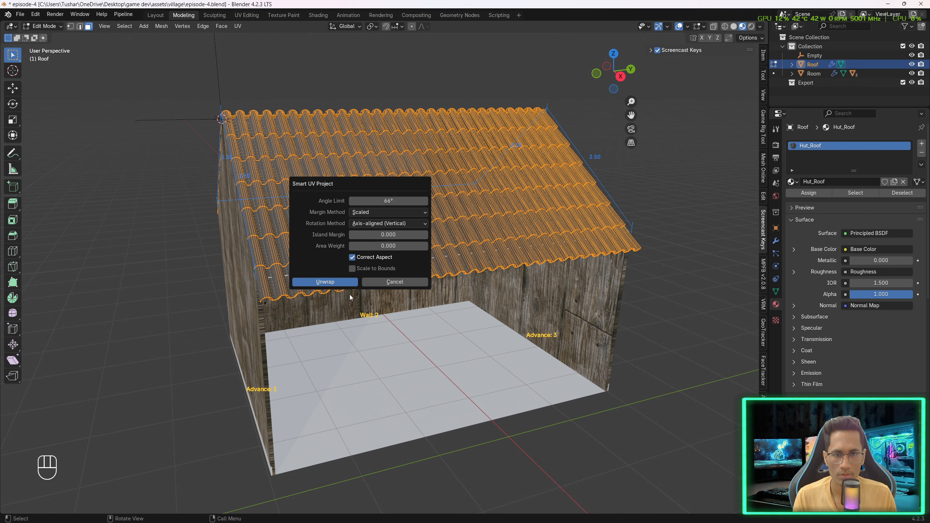
left_click(329, 281)
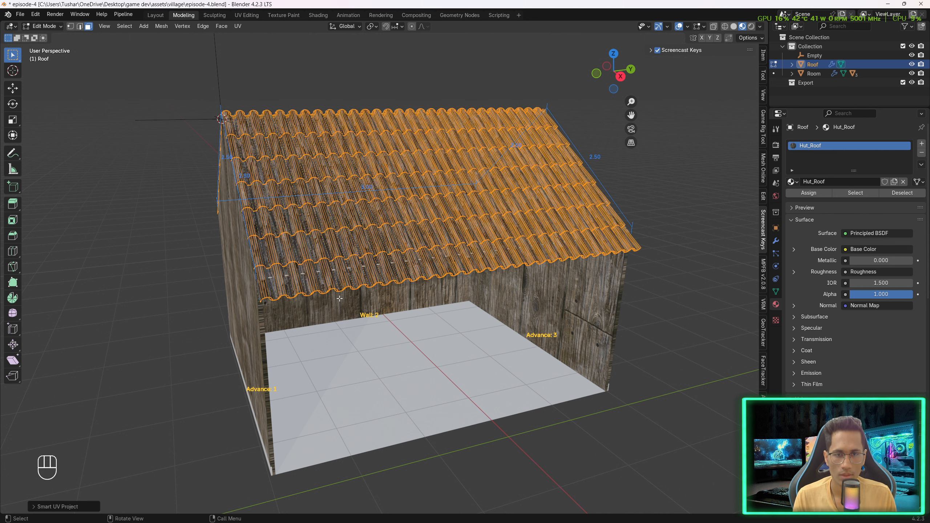
key("Tab")
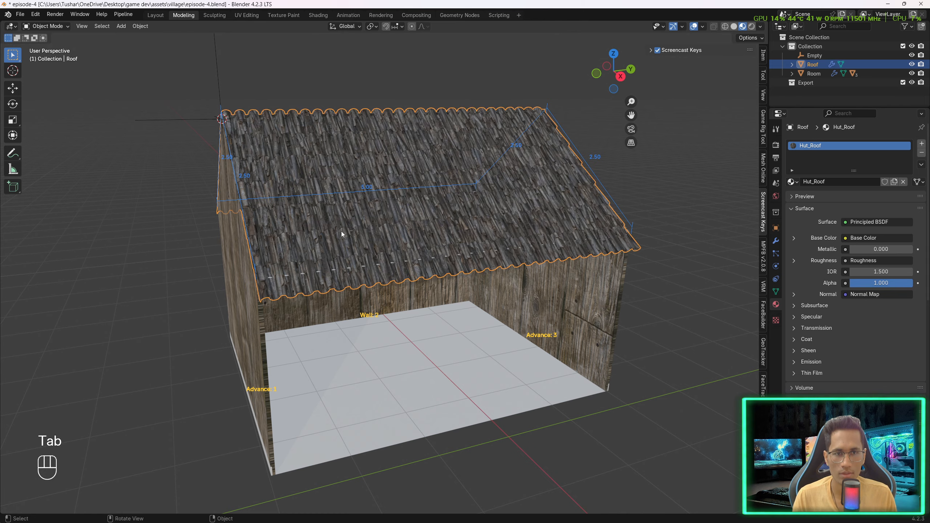
- Select the room walls and unwrap all their faces with Smart UV Project
mouse_move(341, 231)
middle_mouse_down()
mouse_move(381, 239)
mouse_move(338, 228)
mouse_move(355, 229)
mouse_move(344, 241)
middle_mouse_up()
left_click(216, 322)
middle_click_drag(239, 307, 452, 326)
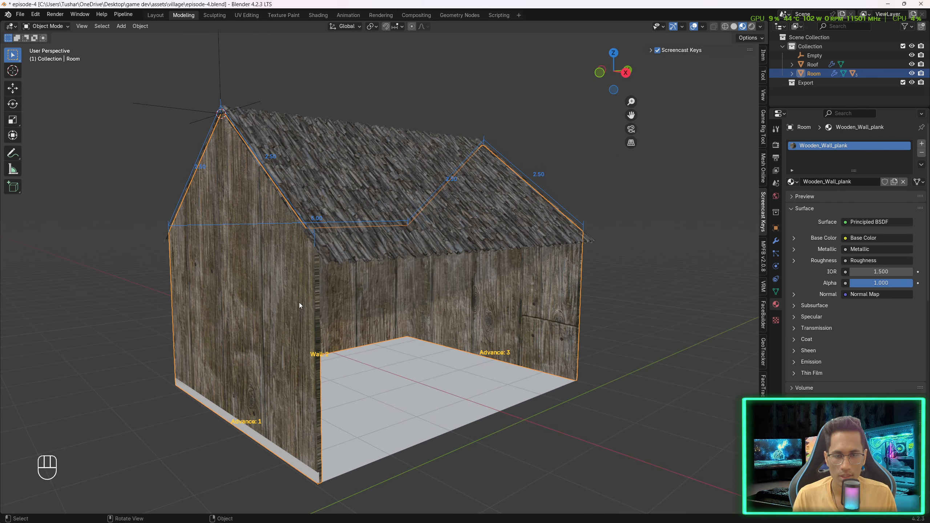
key("Tab")
key("a")
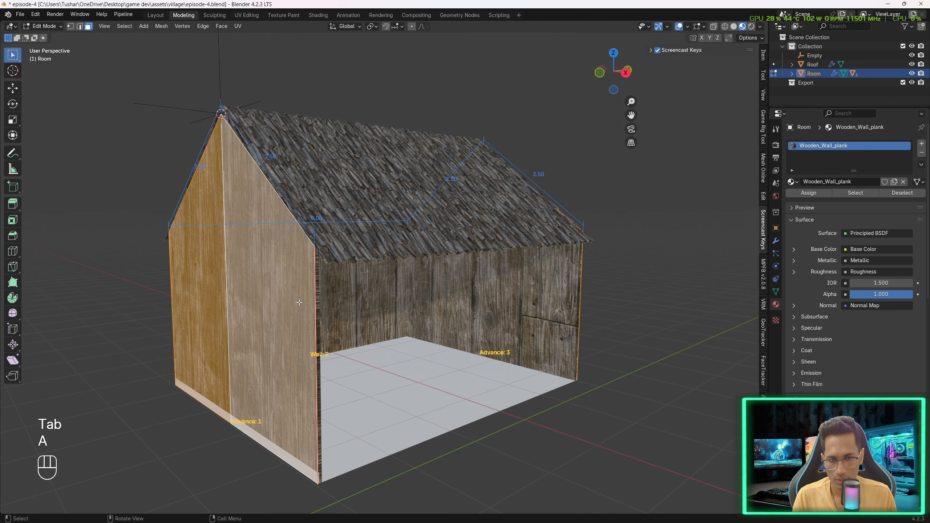
key("u")
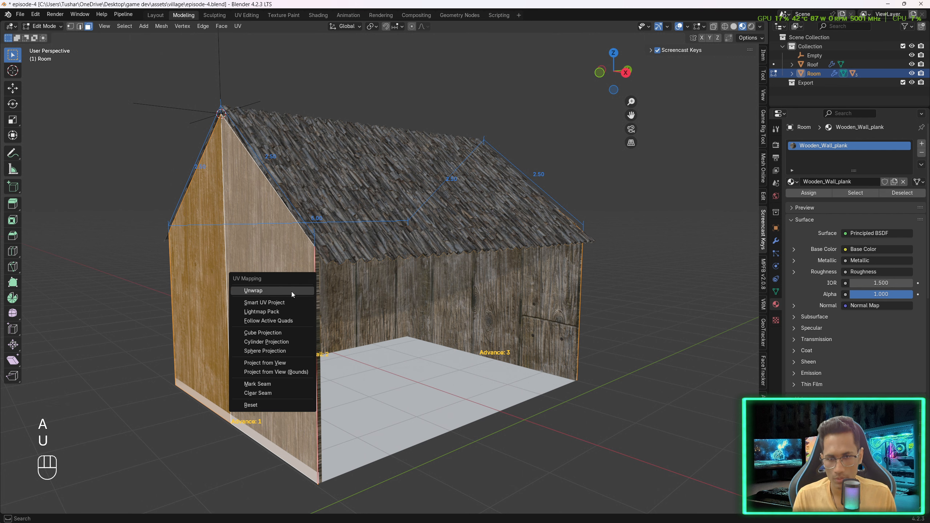
left_click(299, 303)
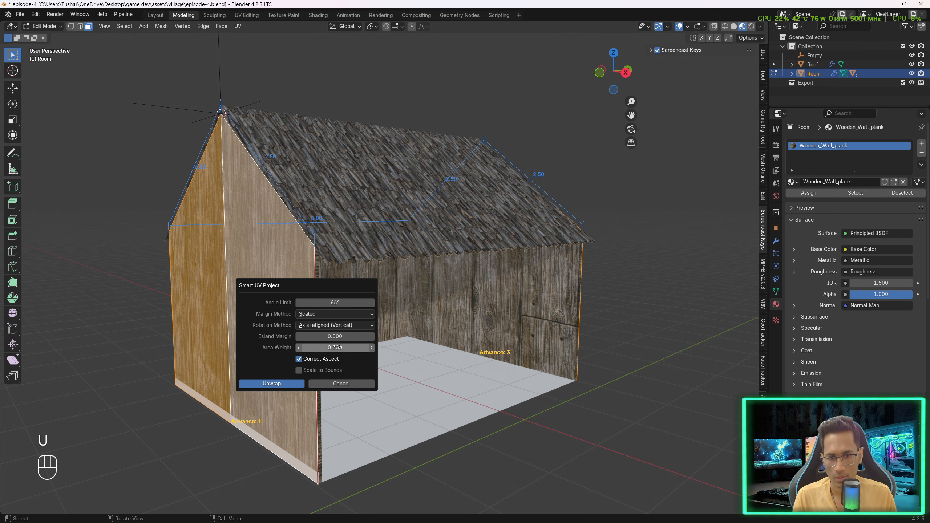
left_click(279, 382)
key("Tab")
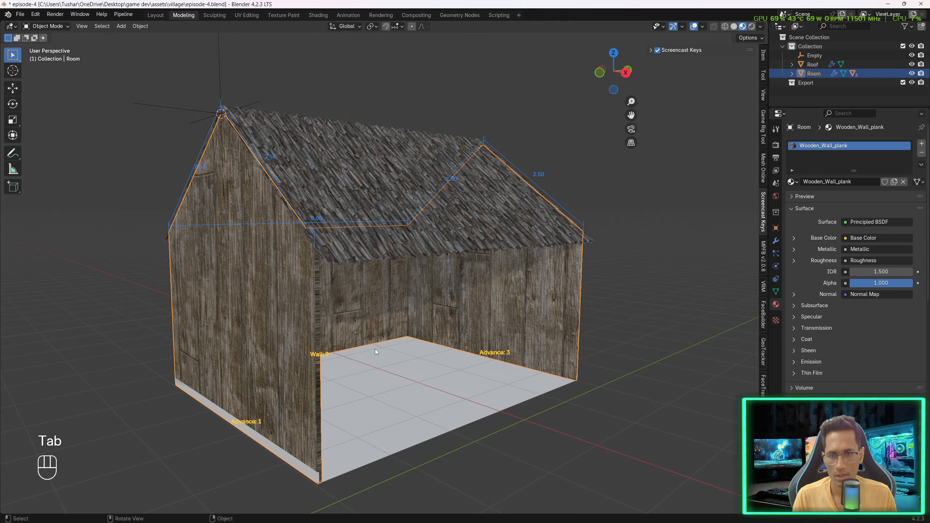
- Switch to the UV Editing workspace and examine the roof's UV layout over the thatch texture
middle_click_drag(372, 340, 329, 329)
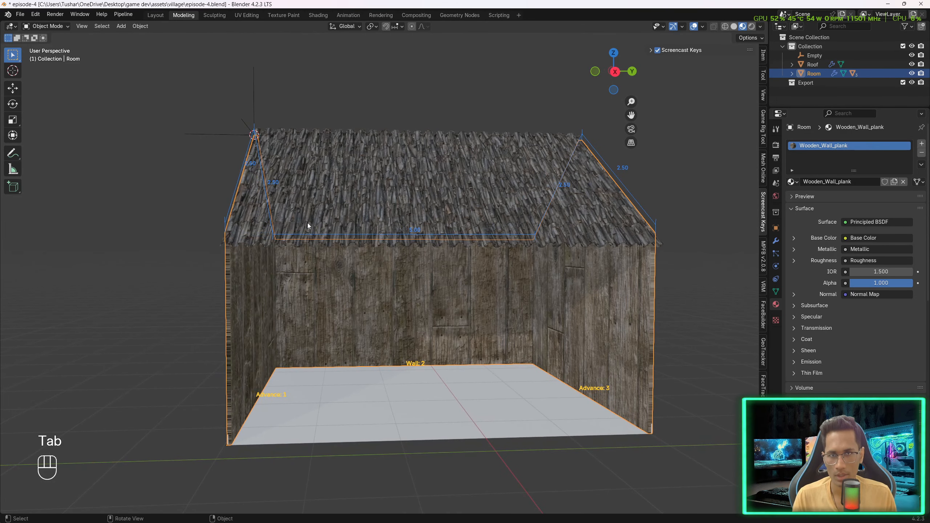
left_click(251, 17)
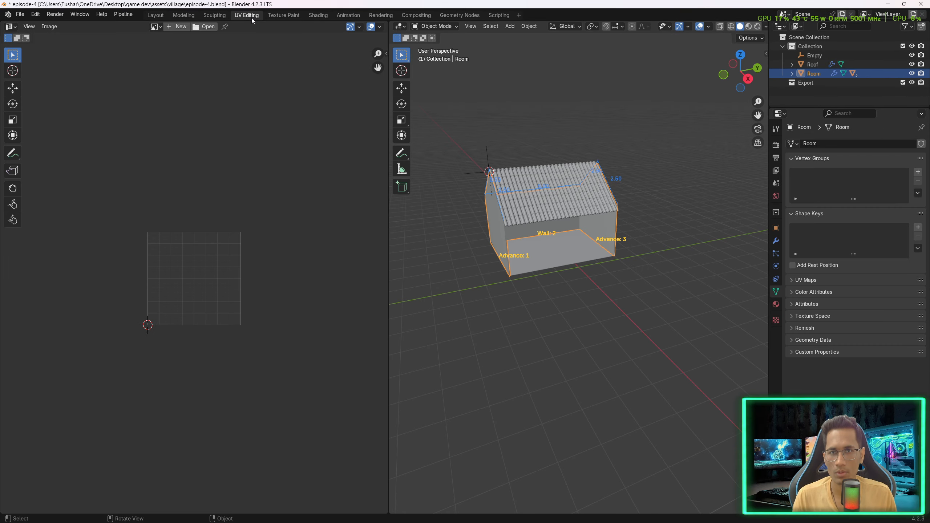
scroll(555, 139, "up", 5)
middle_click_drag(555, 143, 578, 212)
scroll(578, 212, "up", 2)
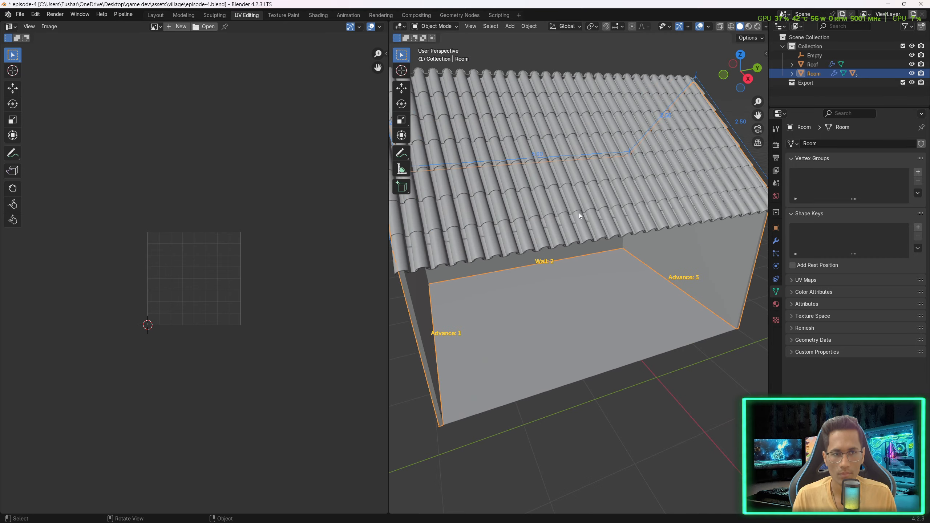
left_click(537, 189)
middle_click_drag(537, 189, 586, 165, "shift")
key("Tab")
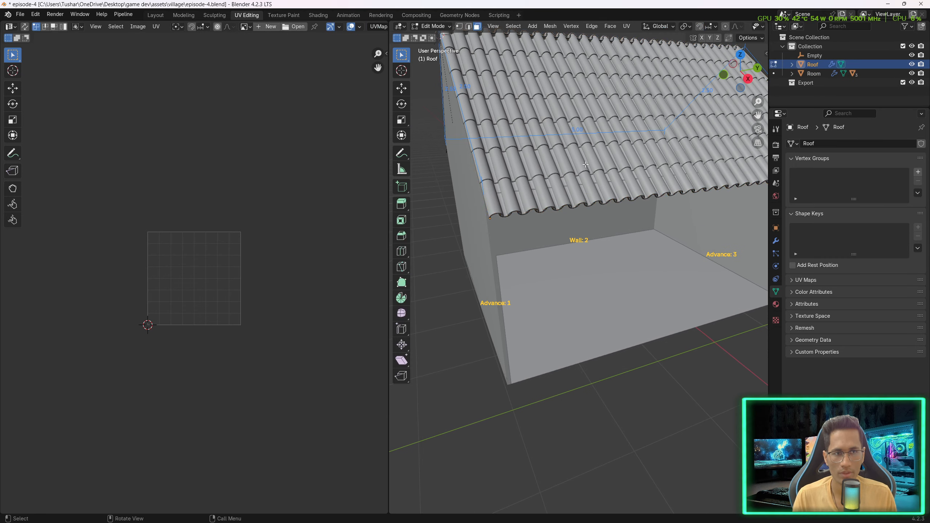
key("a")
scroll(215, 233, "down", 8)
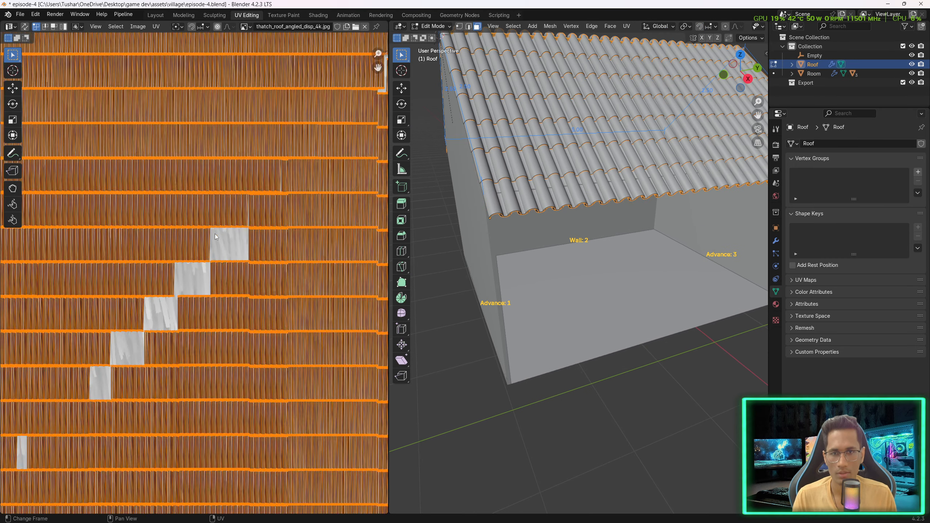
scroll(215, 234, "up", 1)
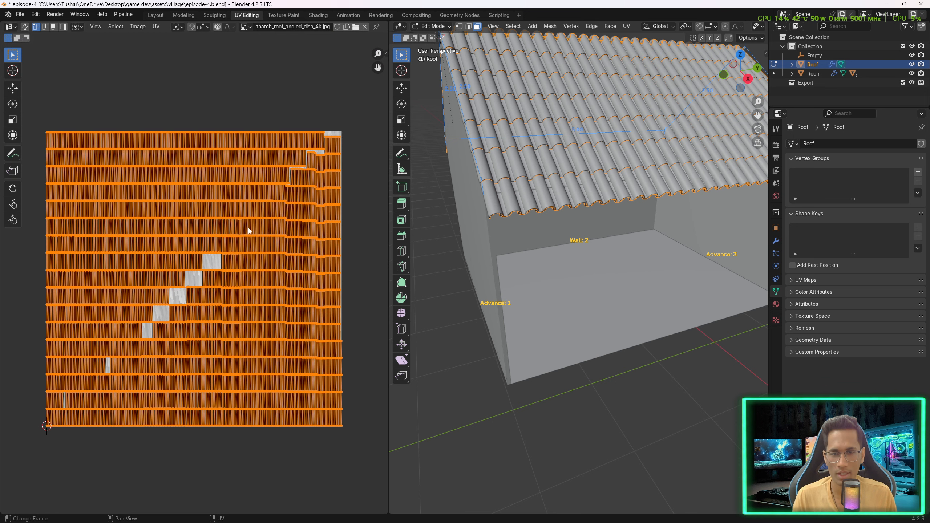
key("Tab")
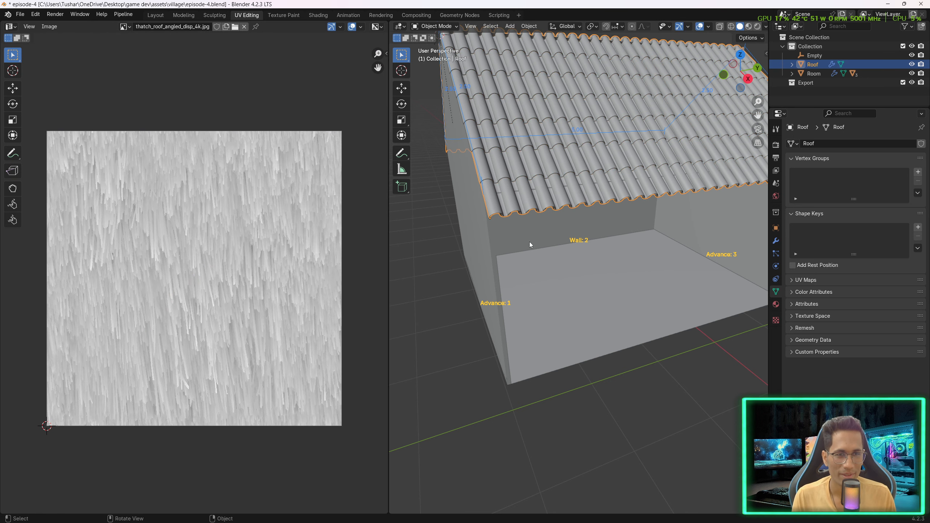
- Examine the room's UV islands, and switch the viewport to Material Preview shading
left_click(471, 259)
middle_click_drag(471, 259, 491, 251)
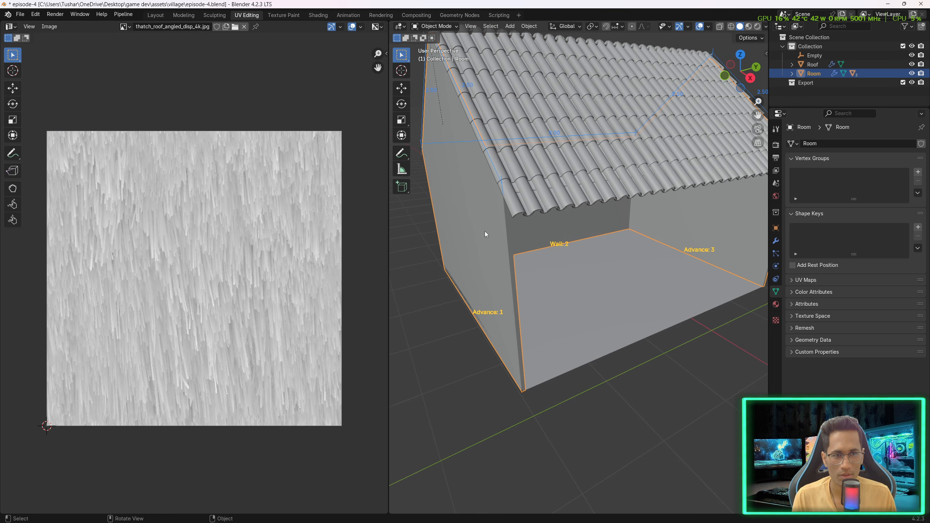
key("Tab")
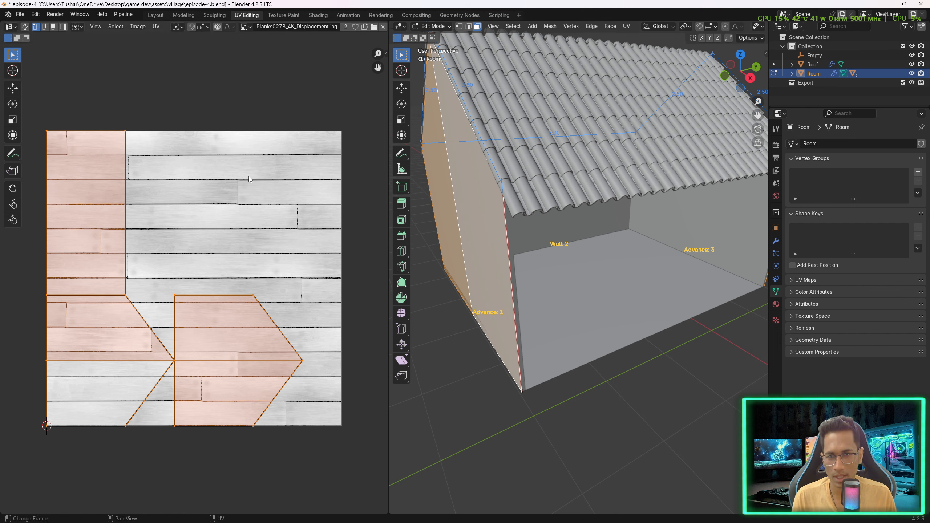
key("alt+a")
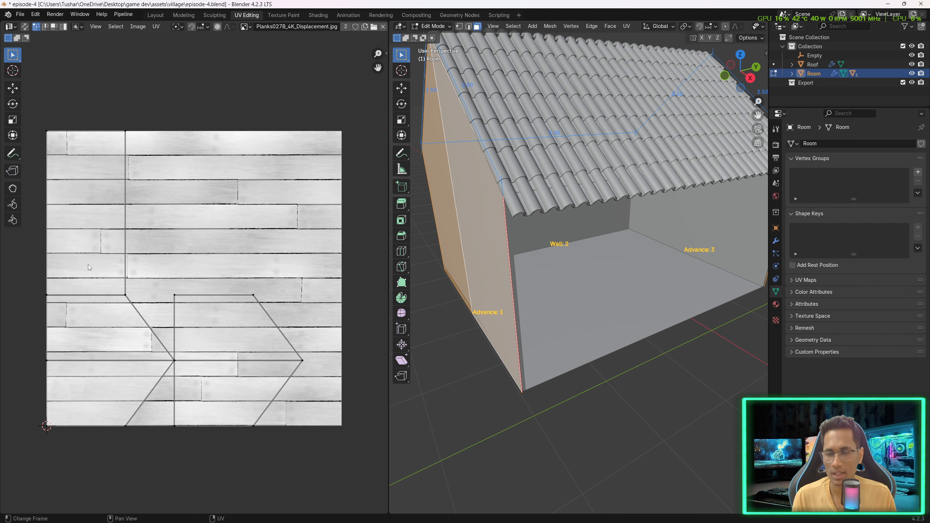
left_click(123, 294)
scroll(625, 27, "down", 5)
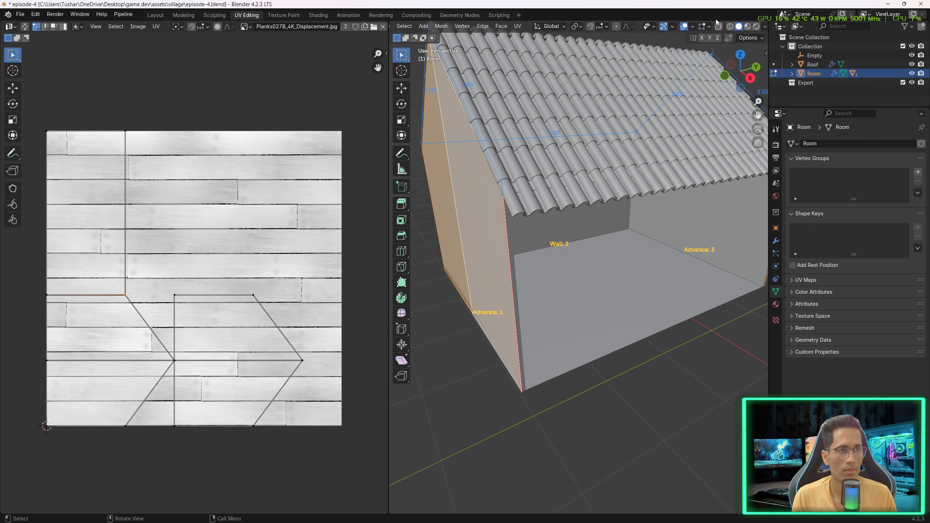
left_click(748, 28)
middle_click_drag(601, 304, 649, 295)
key("alt+a")
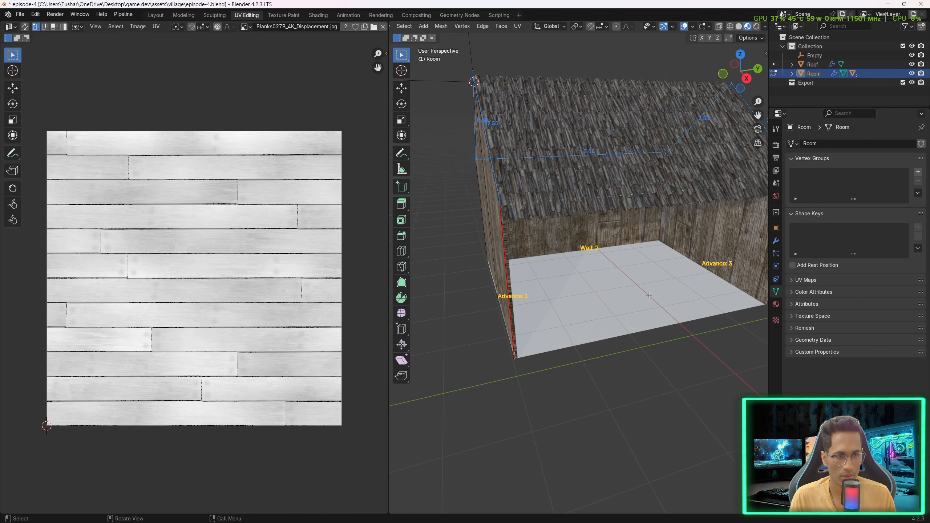
key("Tab")
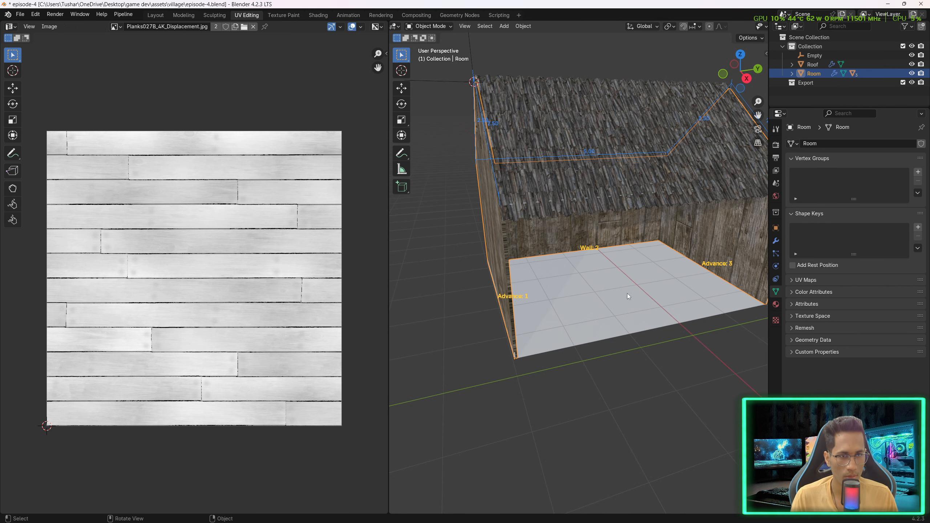
- Select the floor and unwrap it with Smart UV Project, then inspect its UV island
left_click(624, 303)
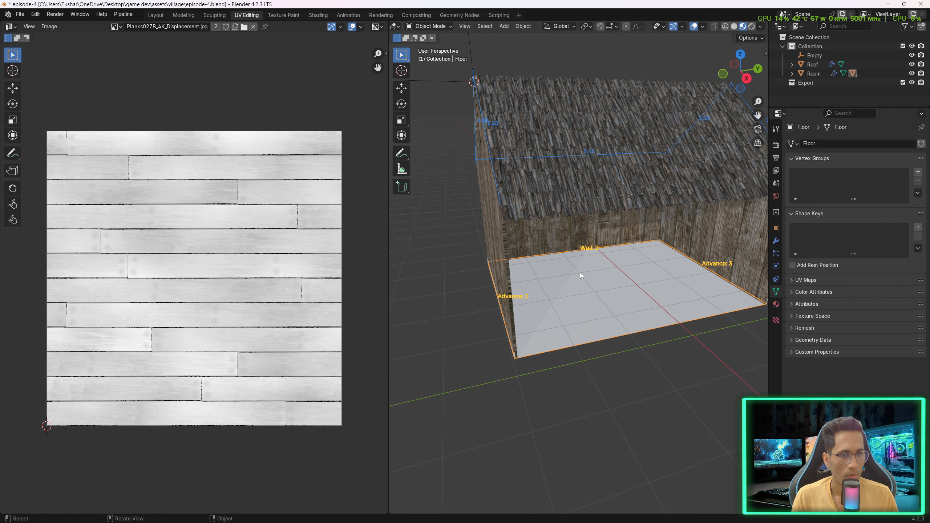
key("Tab")
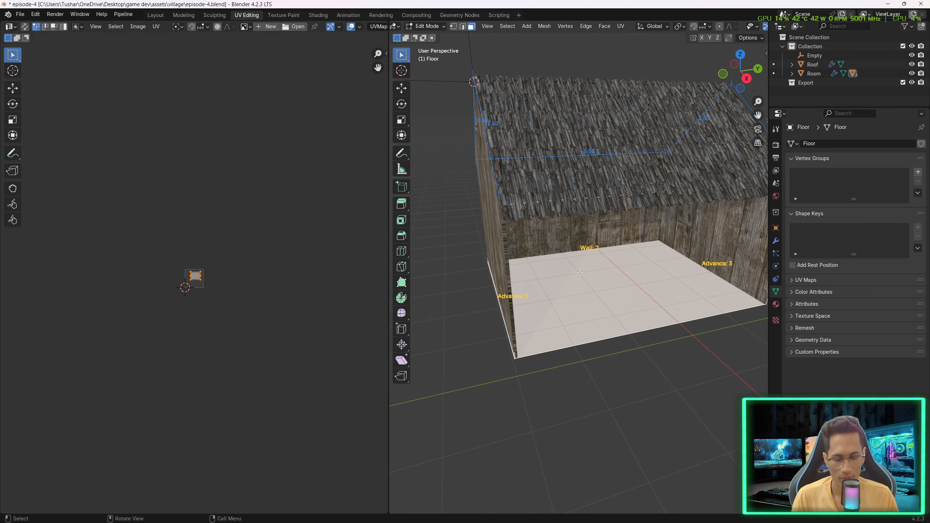
key("u")
left_click(569, 272)
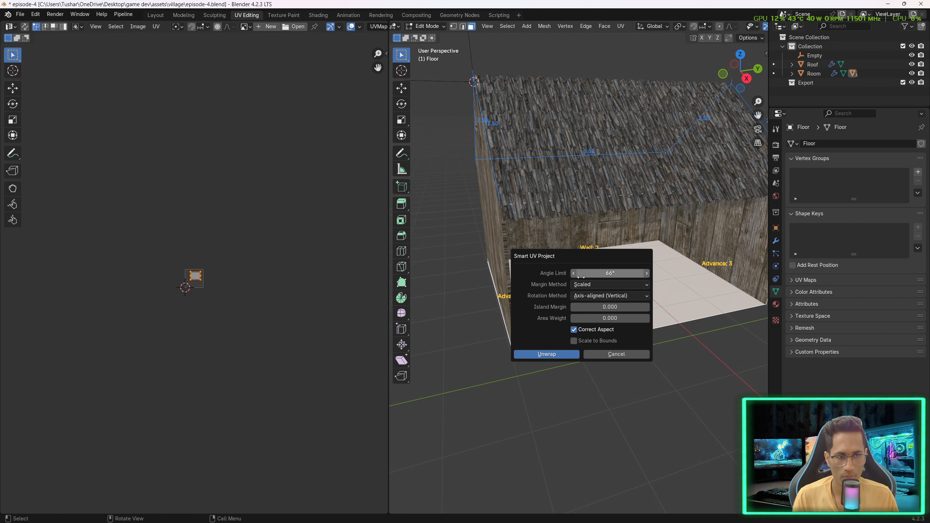
left_click(564, 354)
scroll(161, 293, "up", 10)
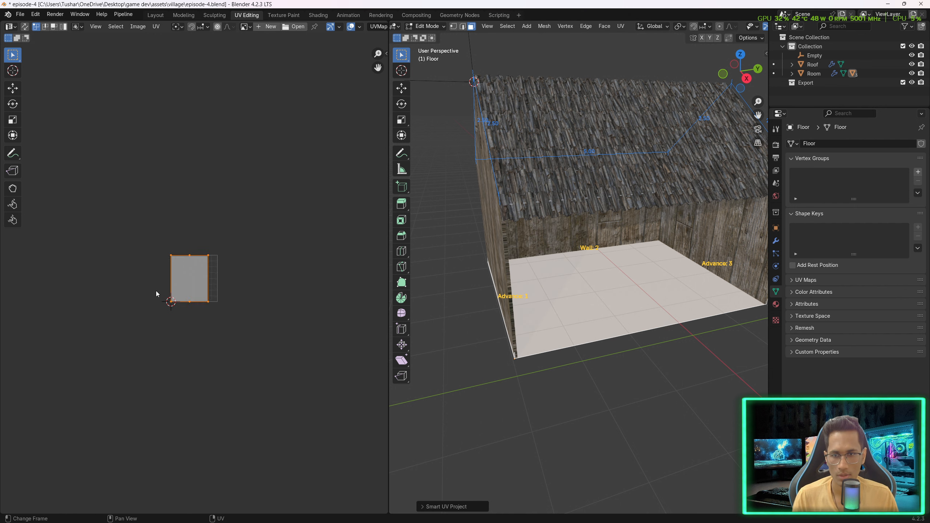
scroll(193, 278, "up", 1)
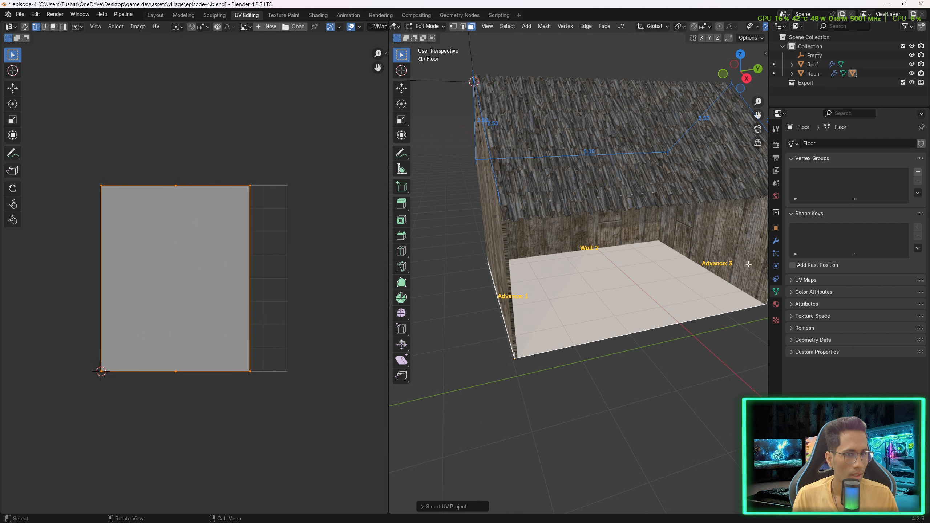
key("Tab")
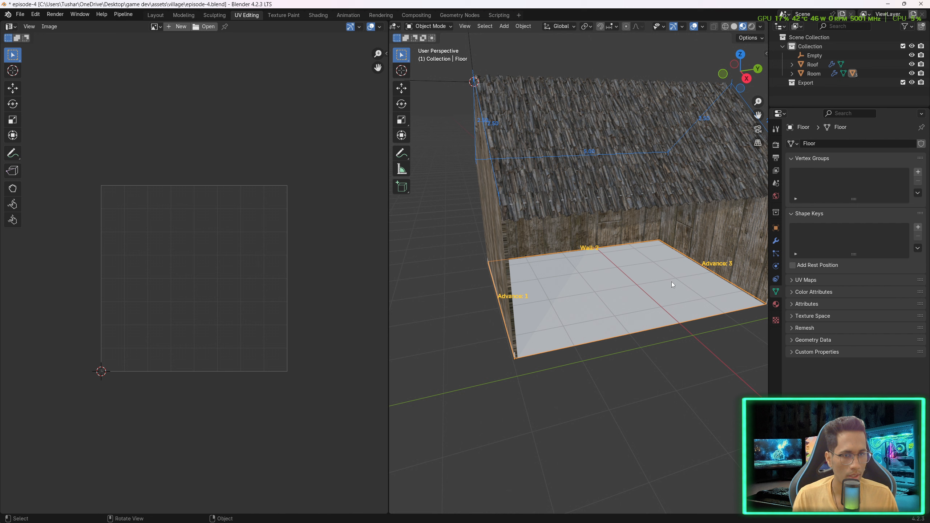
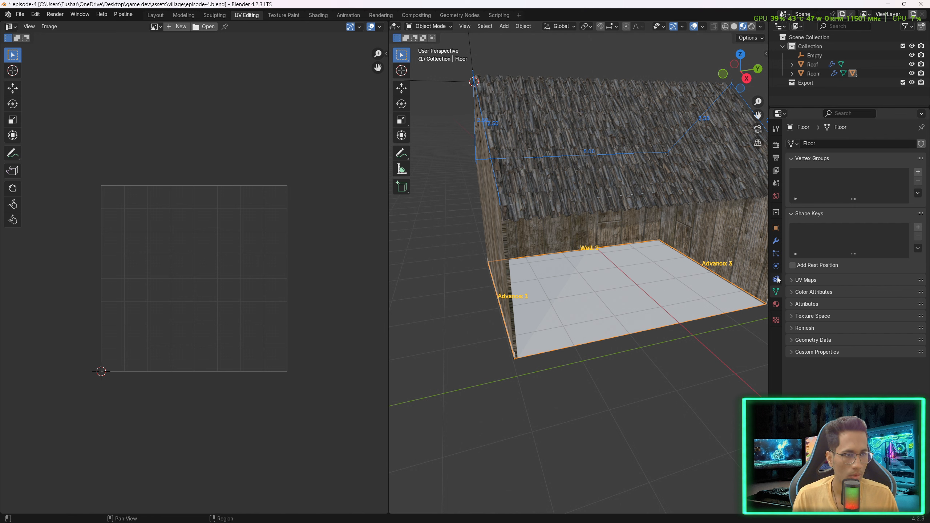
- Assign the Wooden_Wall_plank material to the selected floor
left_click(775, 304)
left_click(792, 182)
left_click(820, 214)
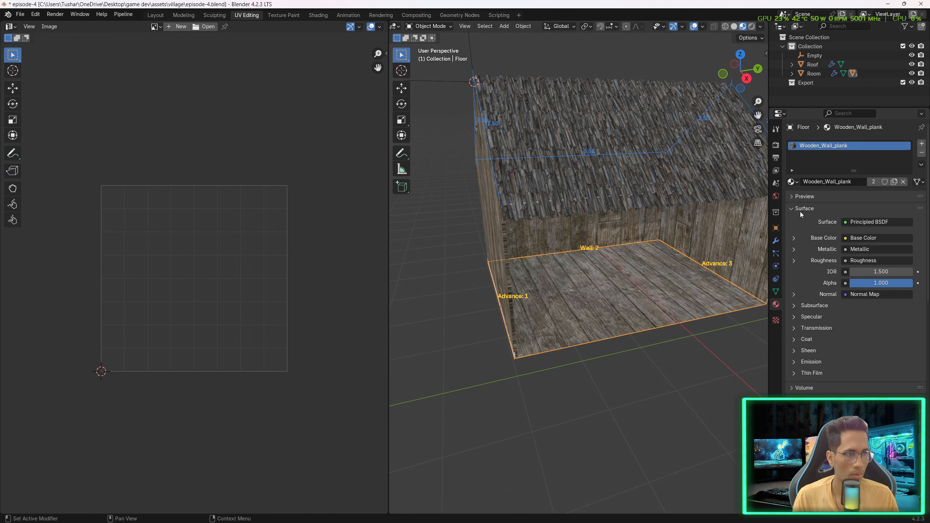
- Select the ceiling and assign the Wooden_Wall_plank material to it
middle_click_drag(683, 336, 692, 286)
left_click(610, 191)
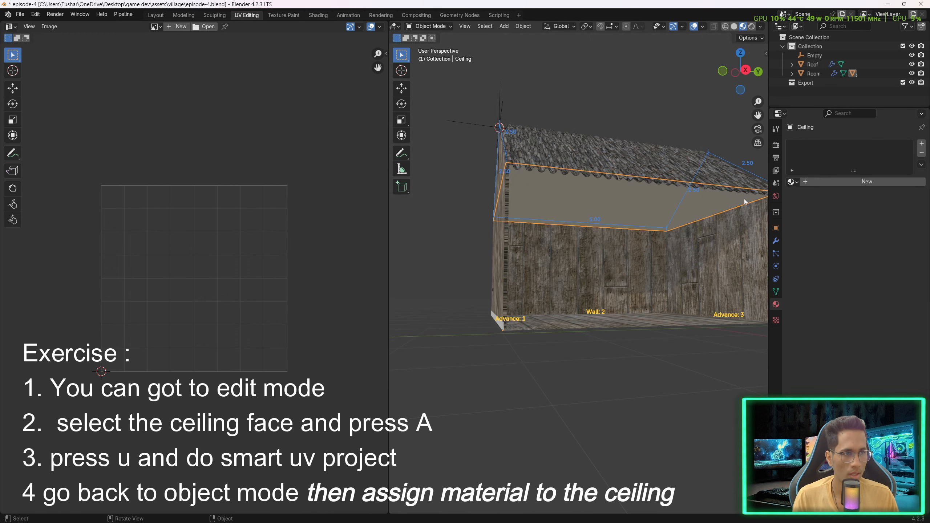
left_click(792, 182)
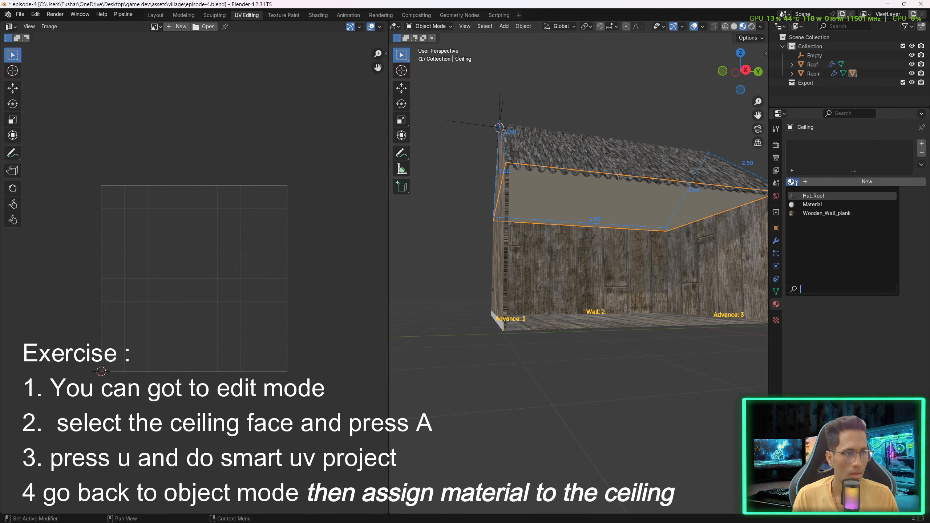
left_click(803, 213)
- Select the baseboard and assign the Wooden_Wall_plank material to it
middle_click_drag(571, 344, 497, 185)
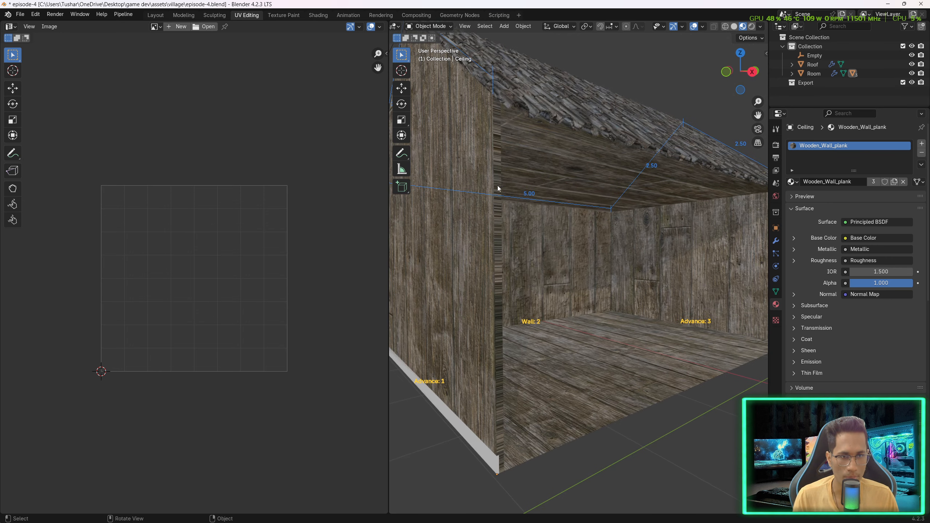
left_click(486, 465)
scroll(516, 436, "up", 3)
middle_click_drag(522, 430, 477, 472)
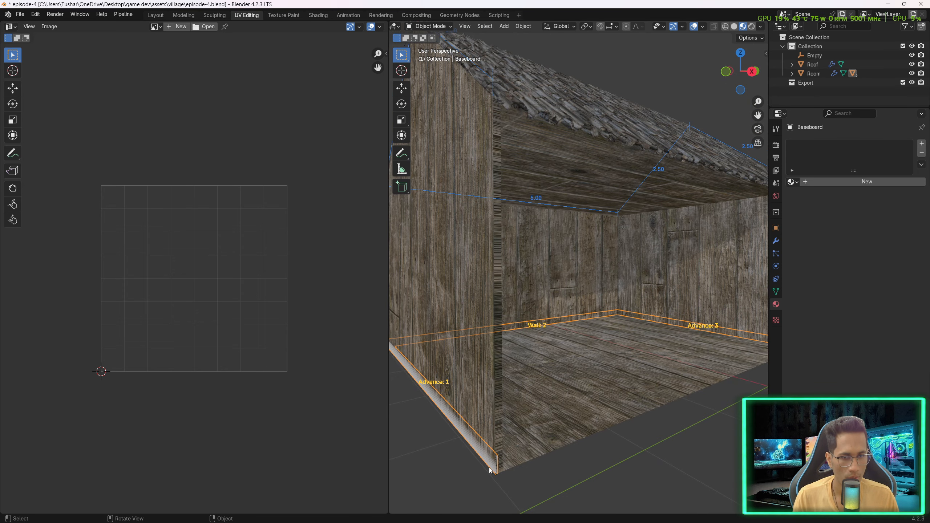
left_click(792, 181)
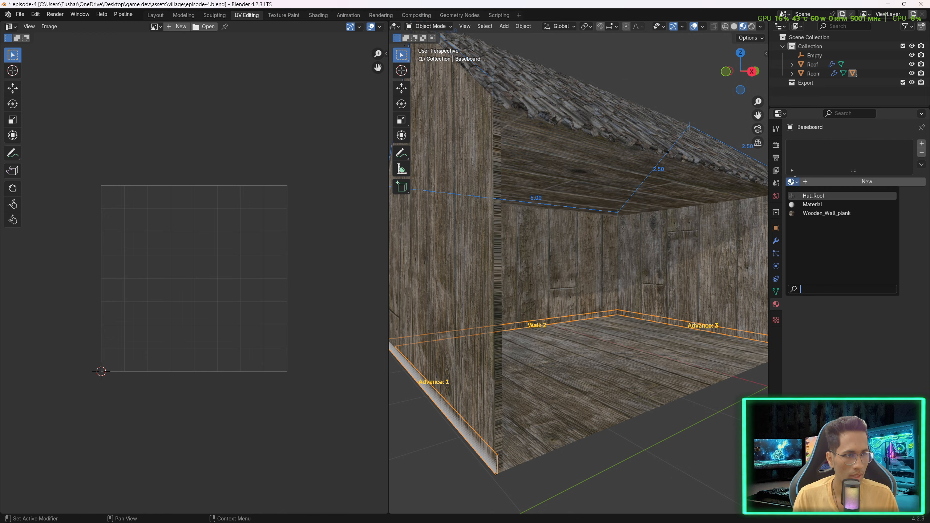
left_click(813, 213)
- Select the room and turn off the Baseboard option in its Archimesh room properties
left_click(591, 414)
middle_click_drag(591, 414, 623, 378)
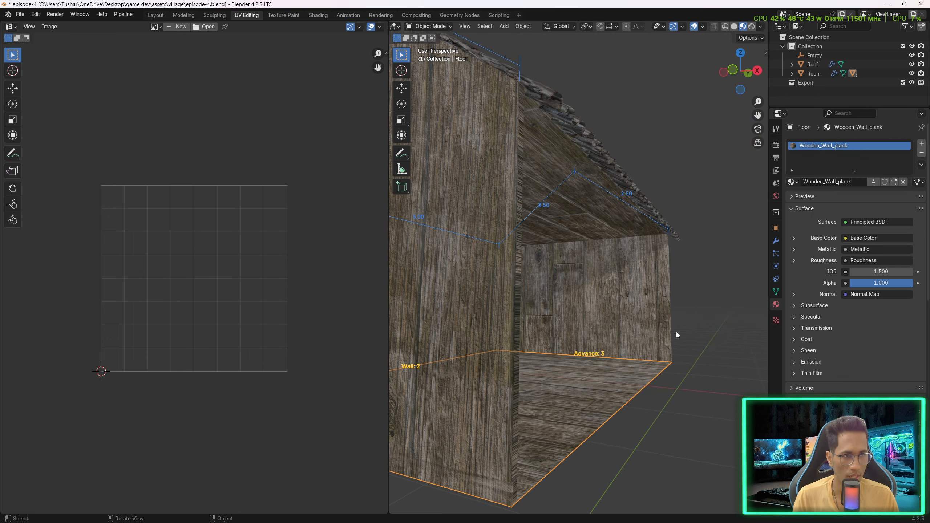
left_click(610, 312)
middle_click_drag(610, 312, 592, 337)
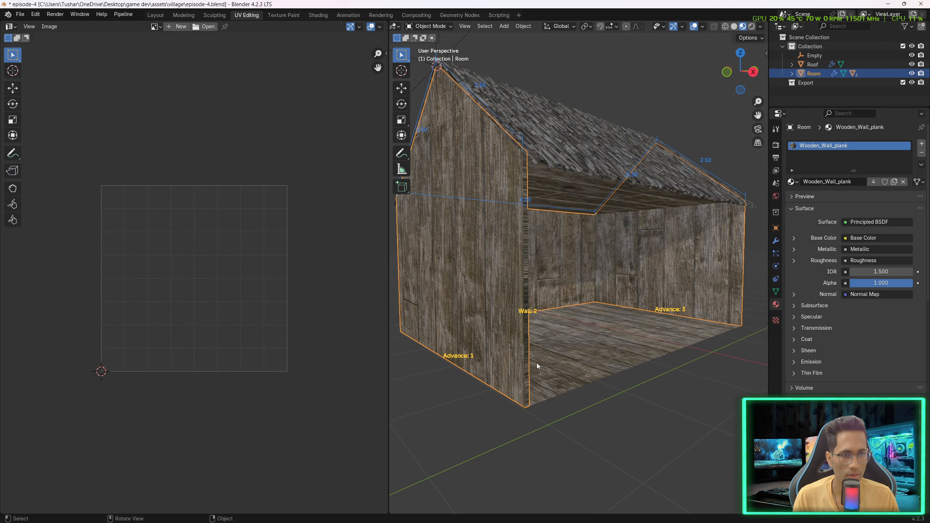
left_click(765, 54)
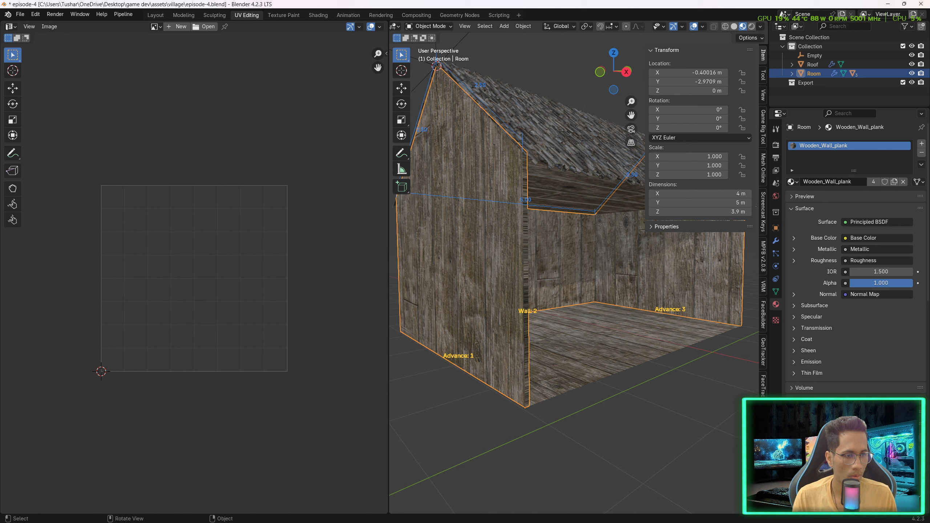
scroll(753, 418, "down", 1)
middle_click_drag(763, 458, 763, 297)
left_click(763, 428)
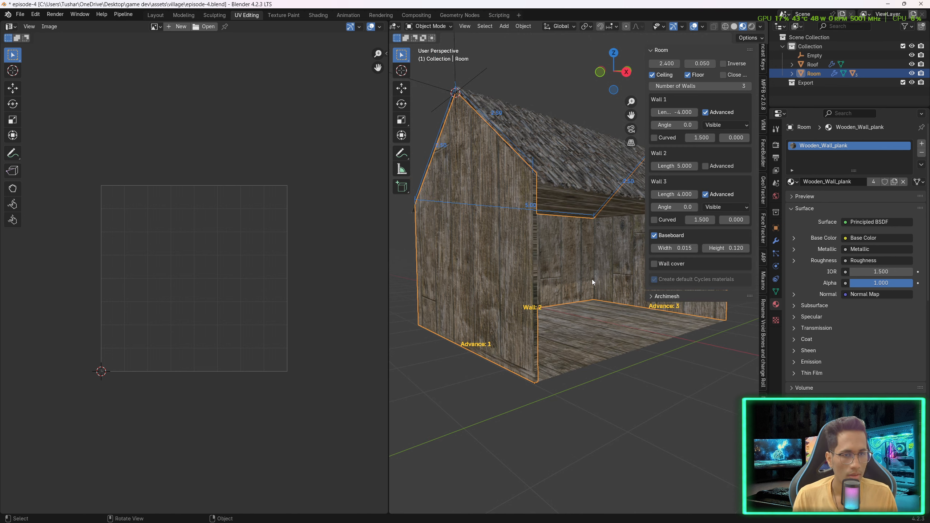
middle_click_drag(593, 281, 622, 184)
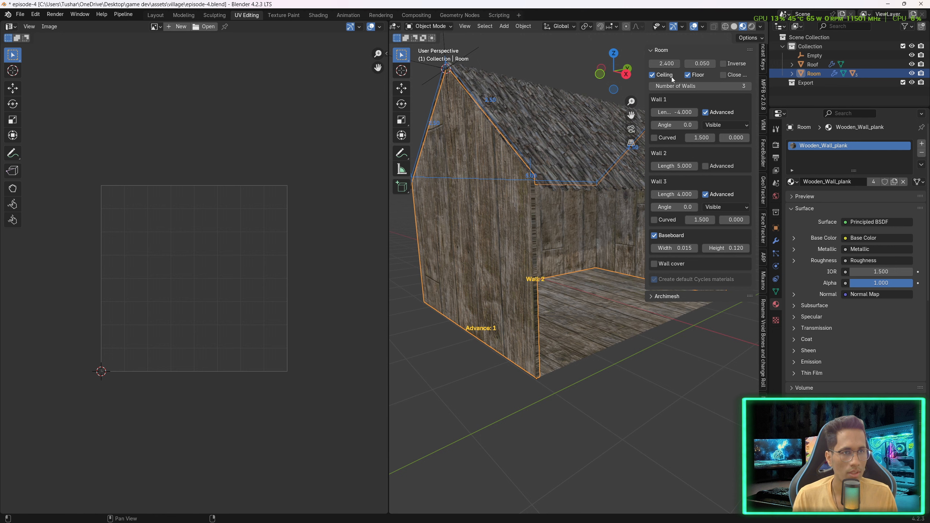
left_click(654, 235)
middle_click_drag(655, 235, 695, 237)
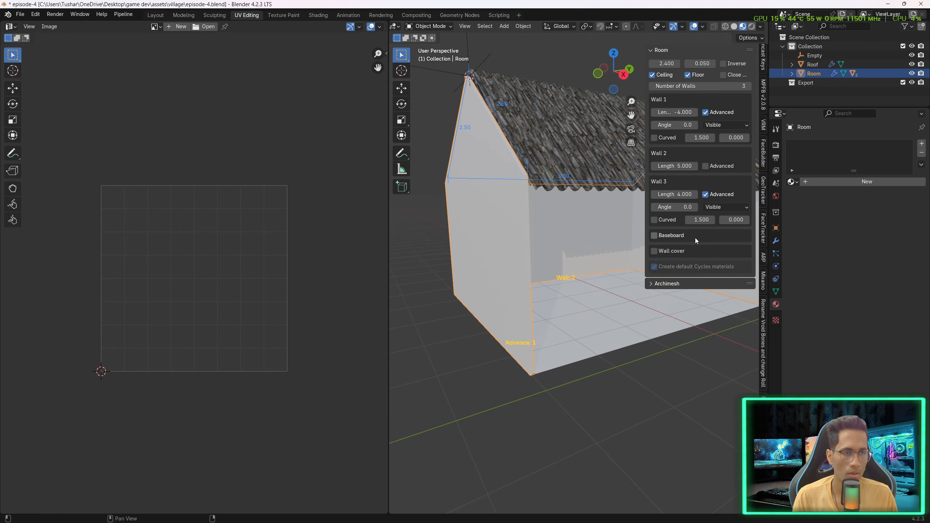
- Reassign the Wooden_Wall_plank material to the room walls
middle_click_drag(624, 176, 553, 183, "shift")
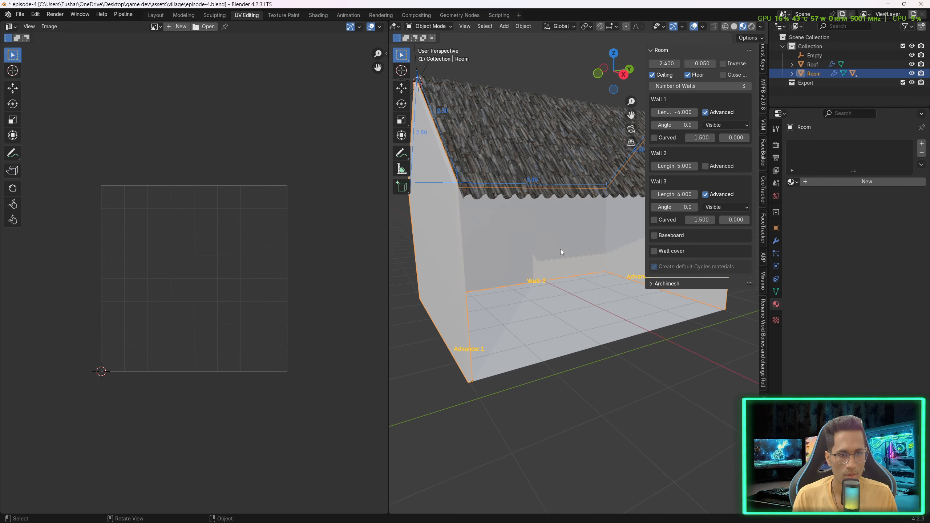
left_click(792, 182)
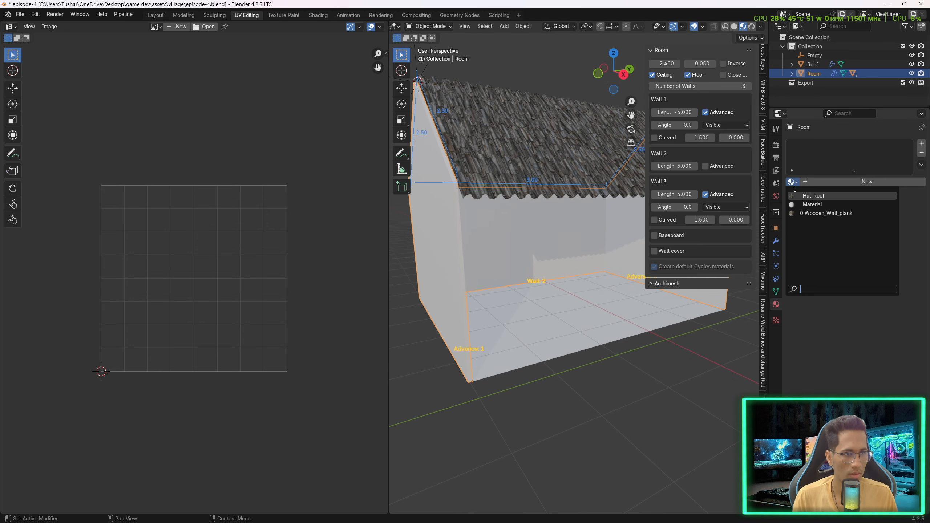
left_click(807, 216)
- Select the floor and reassign the Wooden_Wall_plank material to it
left_click(560, 303)
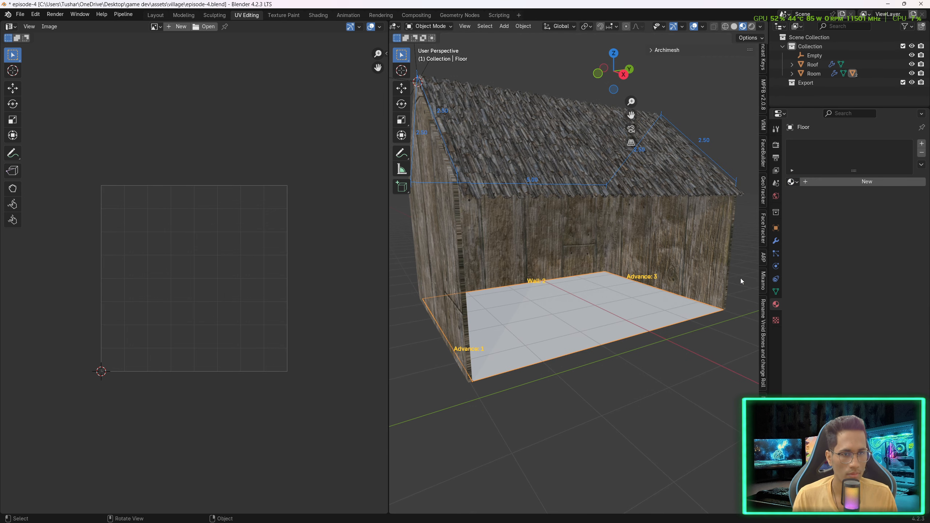
left_click(792, 181)
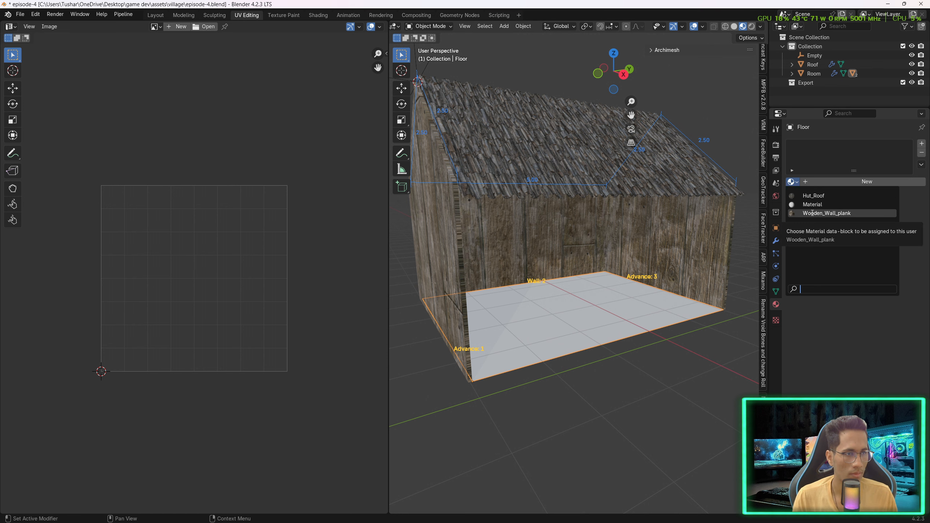
left_click(812, 213)
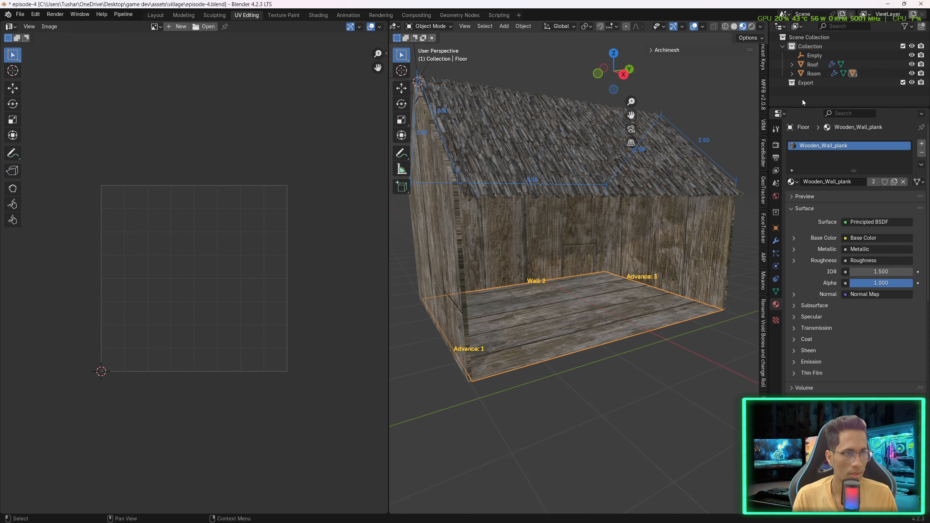
- Select the room walls and apply their Solidify modifier
left_click_drag(804, 106, 805, 176)
middle_click_drag(567, 251, 552, 267)
scroll(521, 307, "up", 3)
left_click(521, 307)
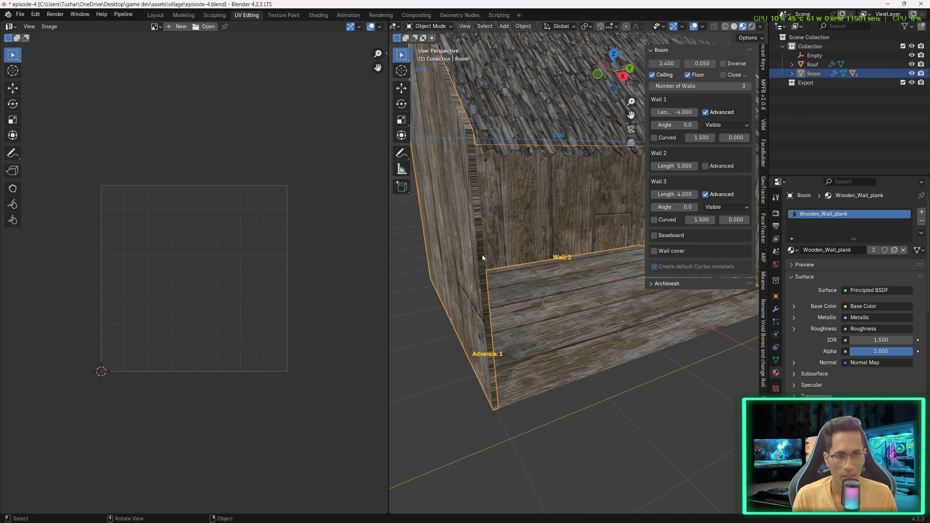
key("Tab")
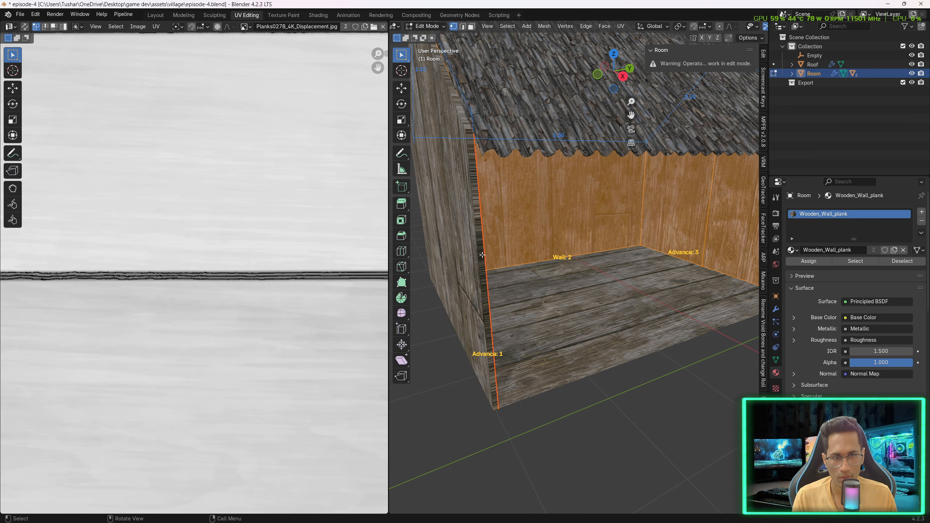
key("alt+a")
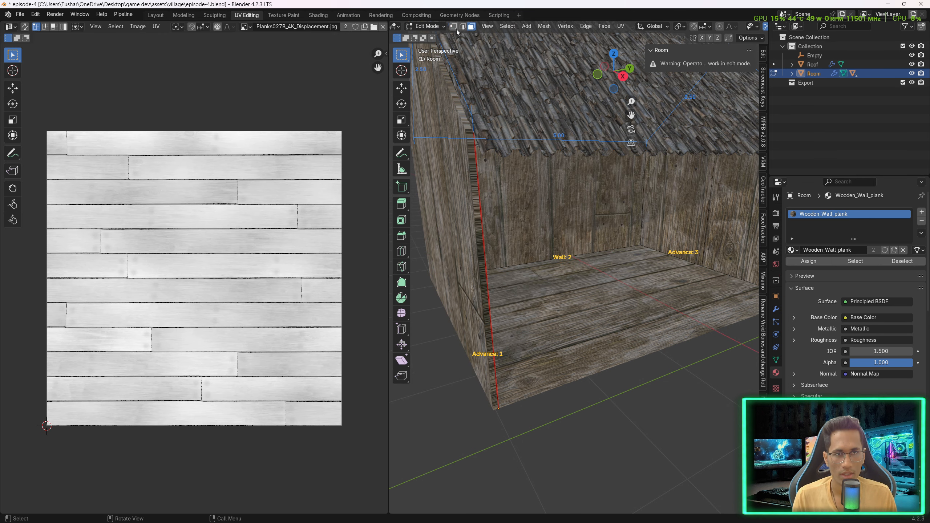
key("Tab")
middle_click_drag(450, 260, 751, 359)
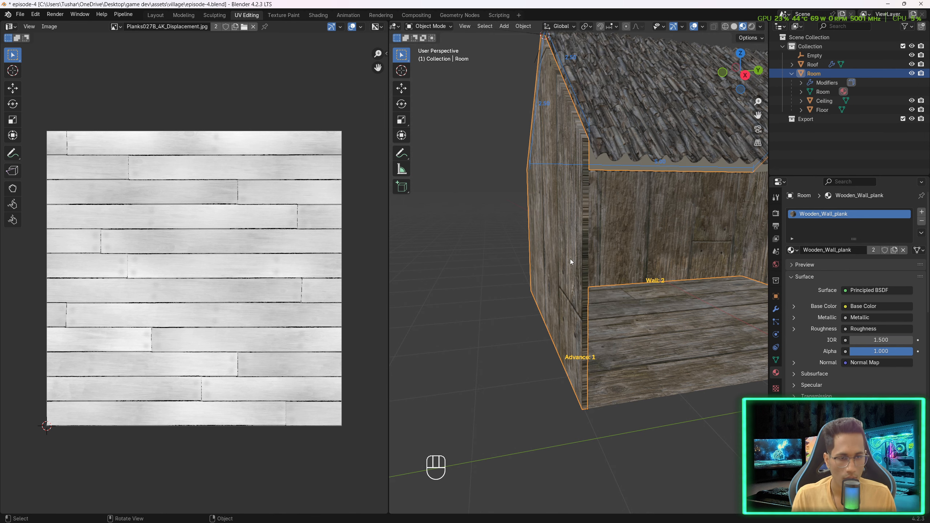
middle_click_drag(570, 264, 510, 234, "shift")
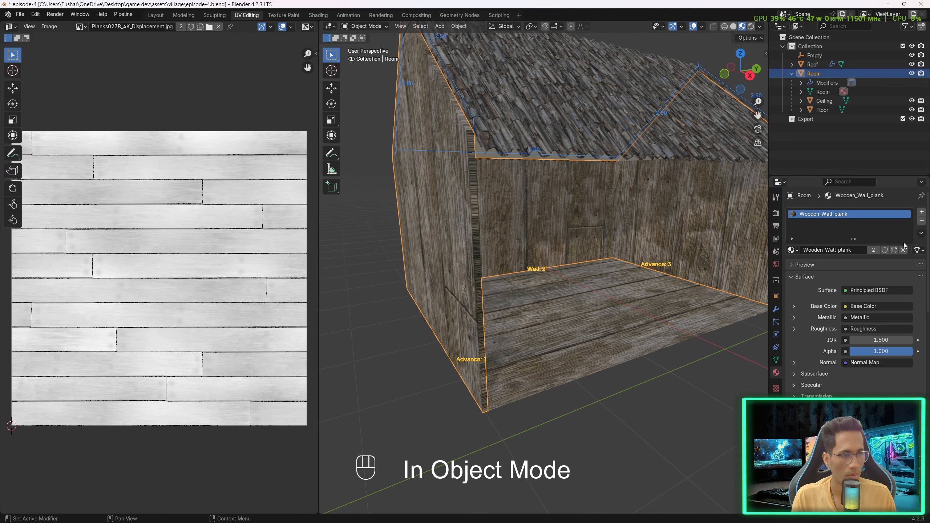
left_click(776, 309)
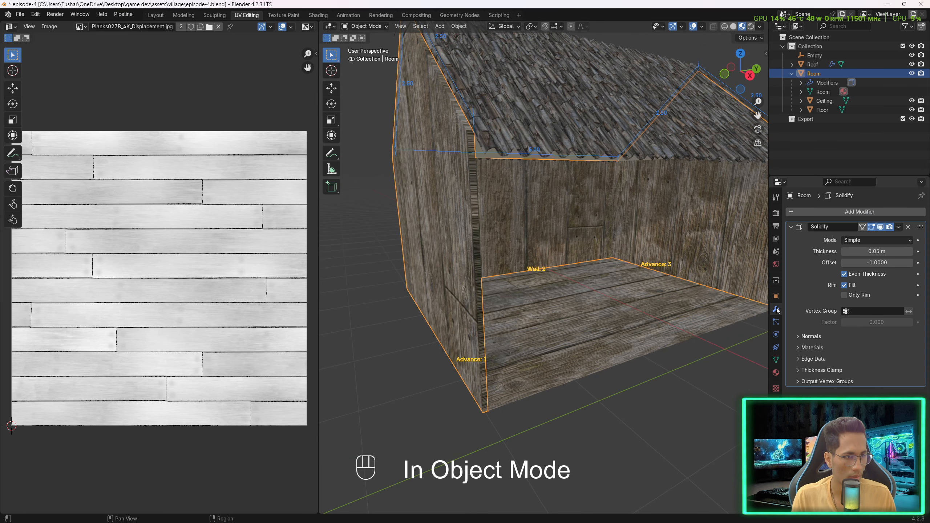
left_click(899, 227)
left_click(858, 237)
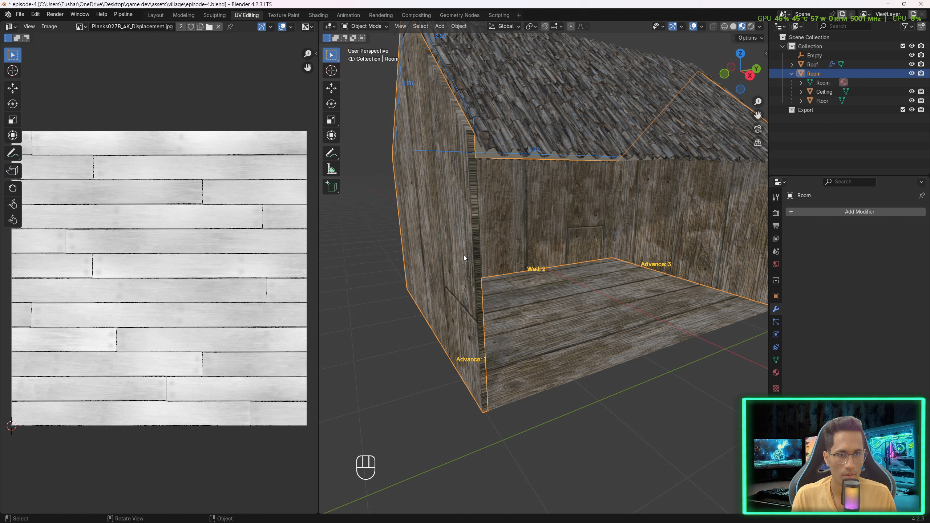
- In Edit Mode, select the first wall's thin end face and move one of its UV vertices to the texture's top-left corner
key("Tab")
left_click(474, 246)
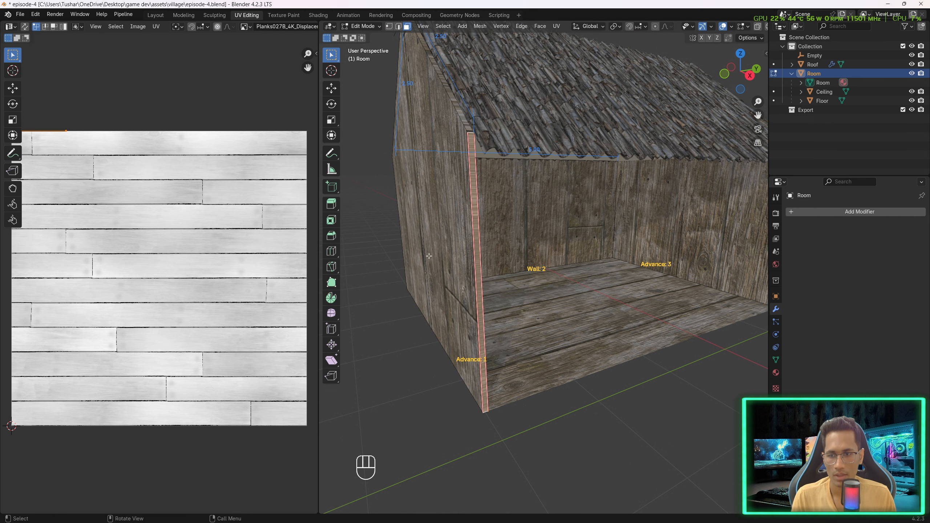
middle_click_drag(74, 251, 100, 252, "shift")
scroll(59, 133, "up", 1)
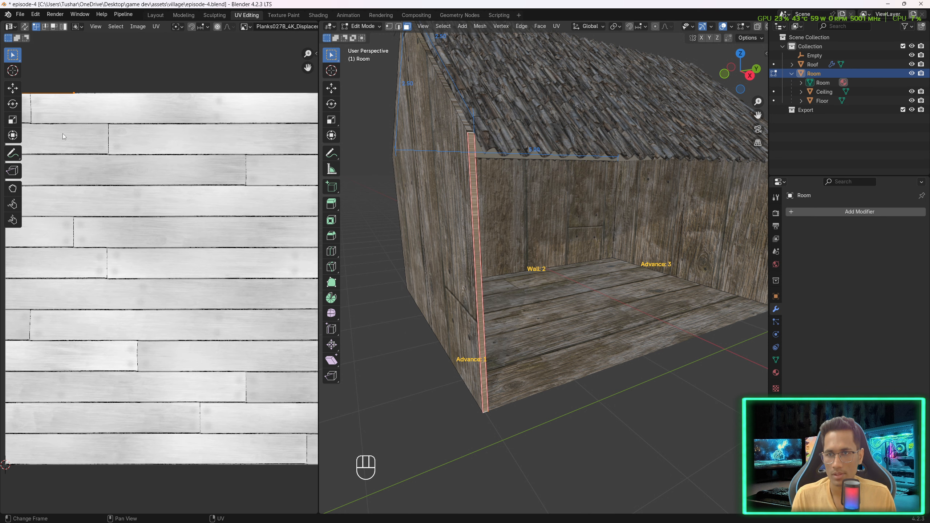
middle_click_drag(67, 137, 142, 180, "shift")
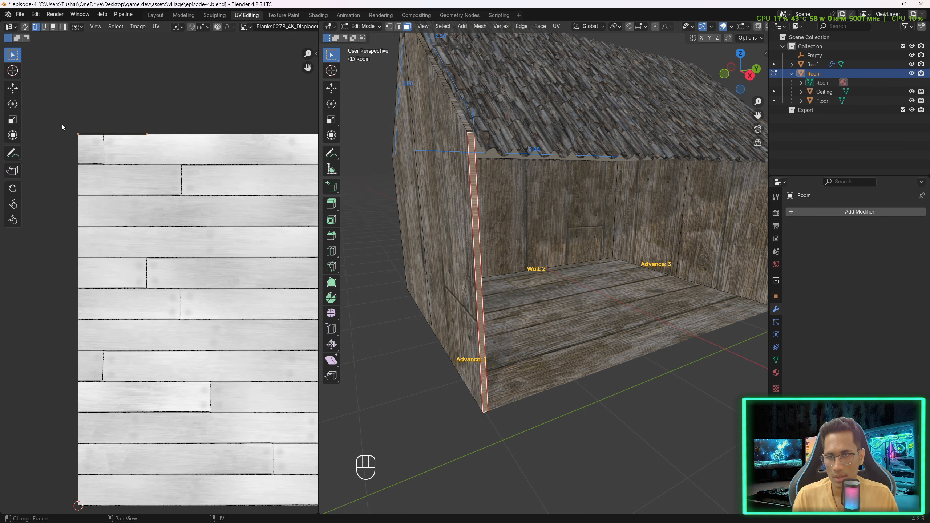
left_click(141, 144)
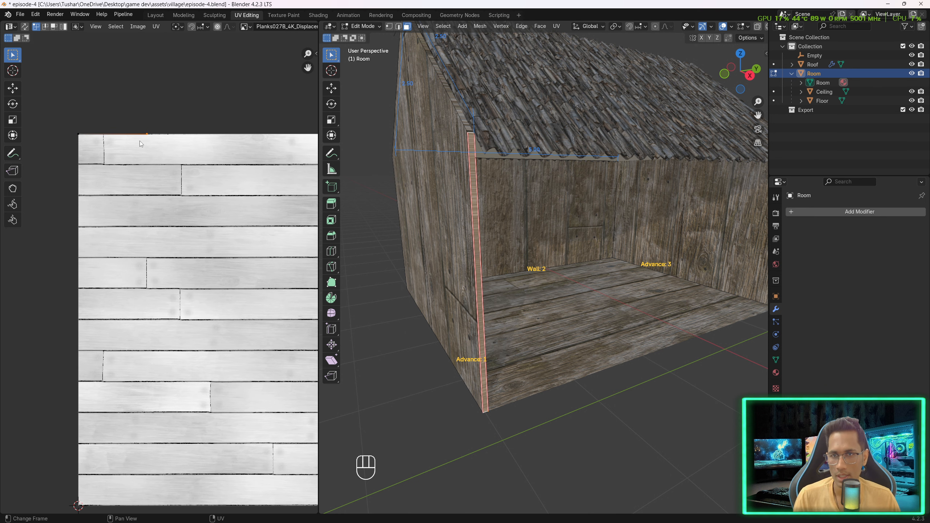
left_click(105, 143)
left_click(158, 142)
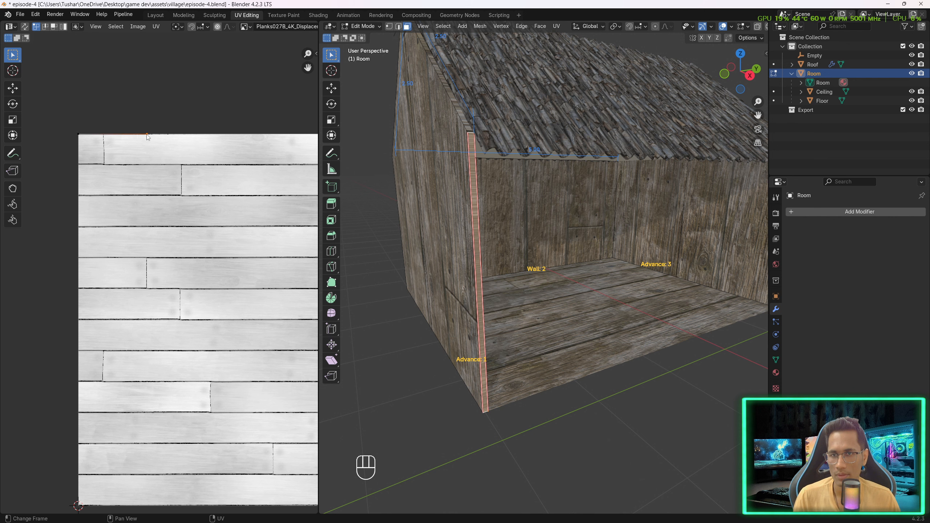
left_click(90, 135)
key("g")
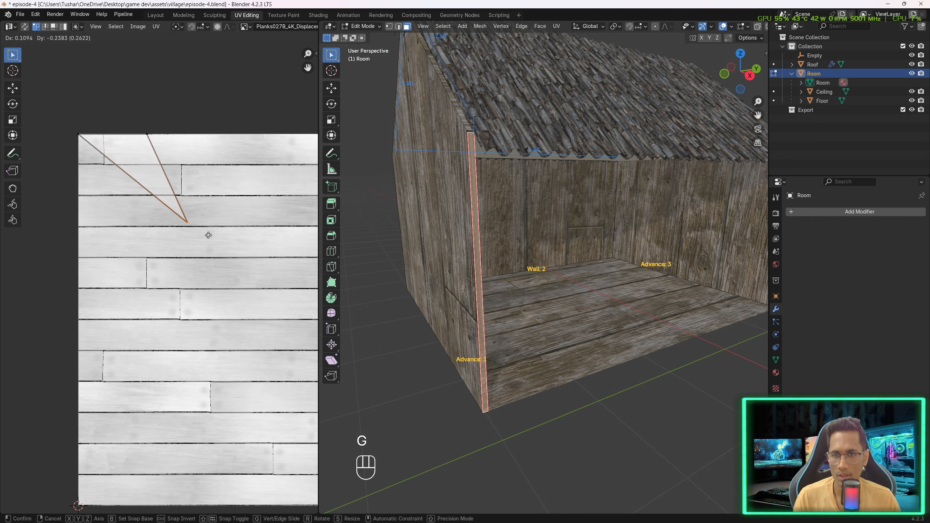
key("g")
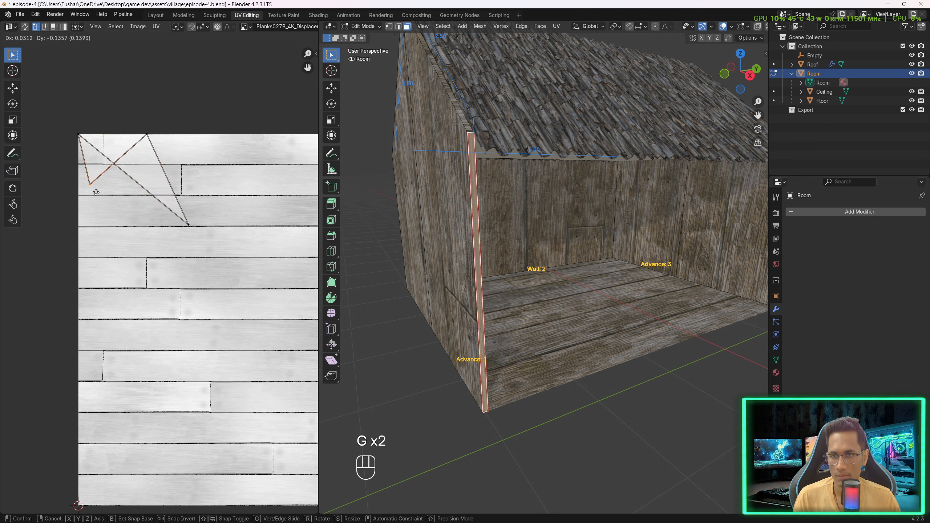
left_click(84, 143)
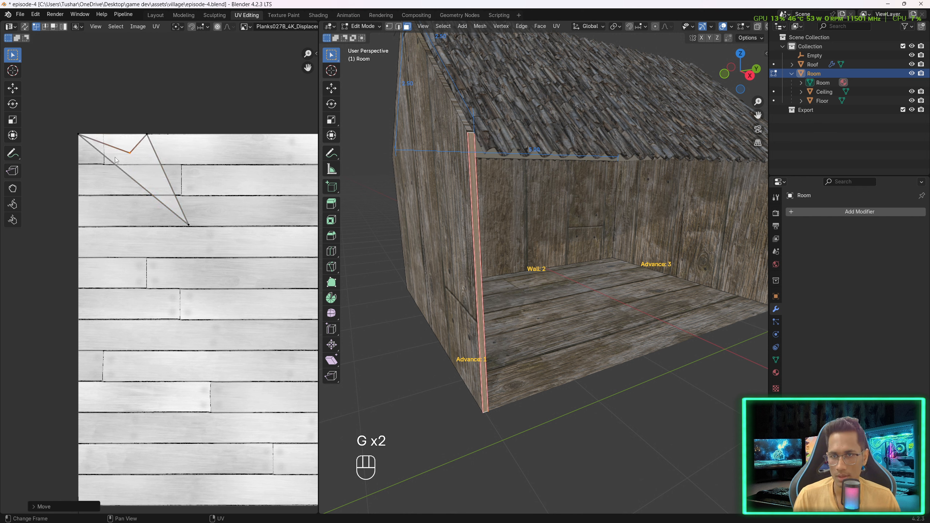
- Move the remaining UV vertices of the first wall's thin end face into a narrow strip along the texture's top-left edge
left_click(84, 142)
key("g")
left_click(86, 232)
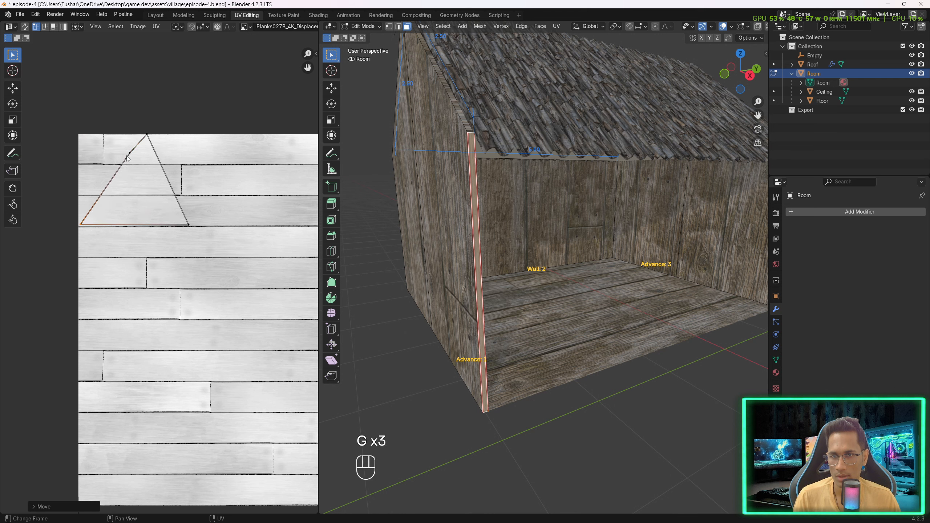
left_click(128, 158)
key("g")
left_click(79, 141)
left_click(81, 224)
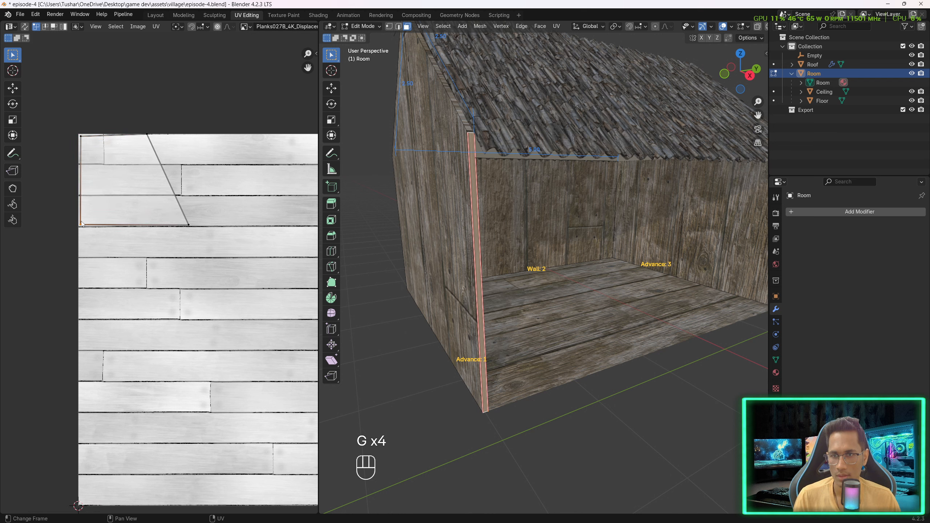
key("g")
left_click(79, 227)
left_click(146, 134)
key("g")
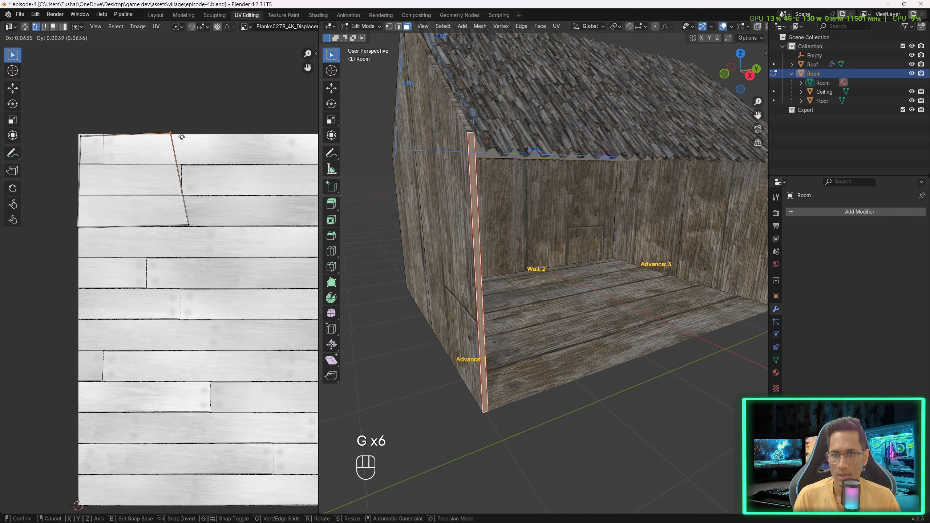
left_click(190, 138)
- Select the wall's front thin edge face and stretch its UV vertices into a thin strip across the texture's top edge
left_click(525, 227)
left_click(488, 316)
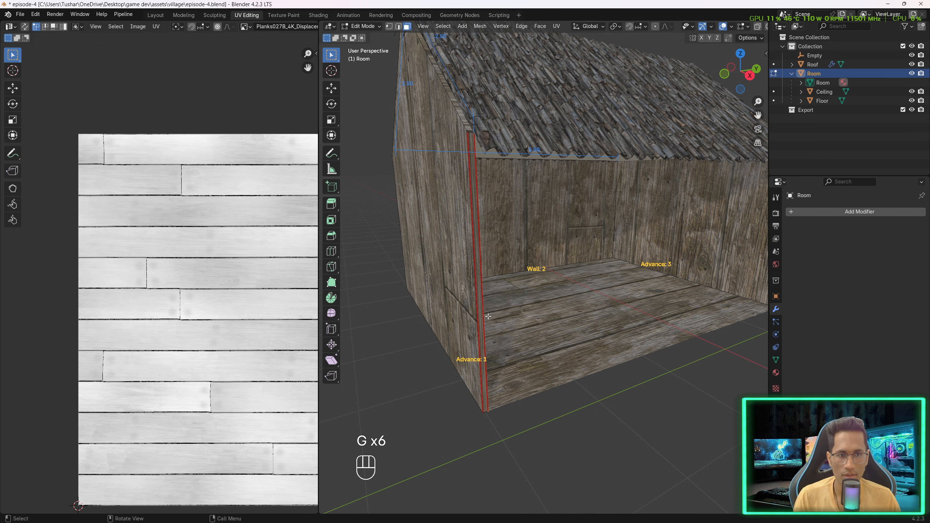
scroll(488, 316, "up", 2)
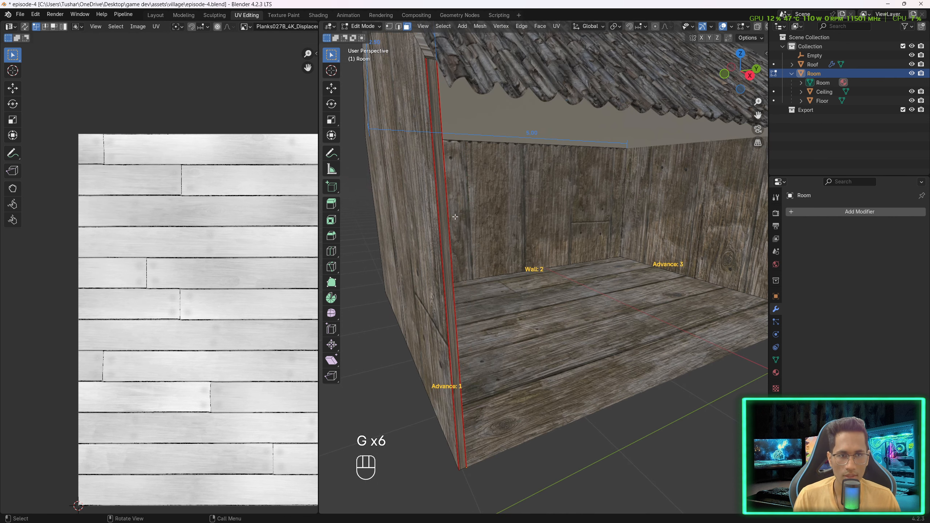
left_click(433, 190)
scroll(282, 193, "down", 2)
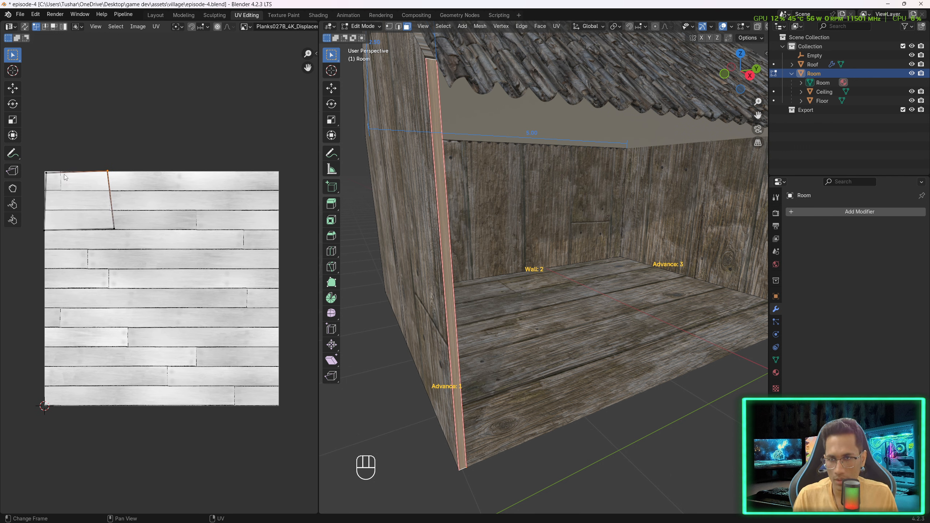
key("g")
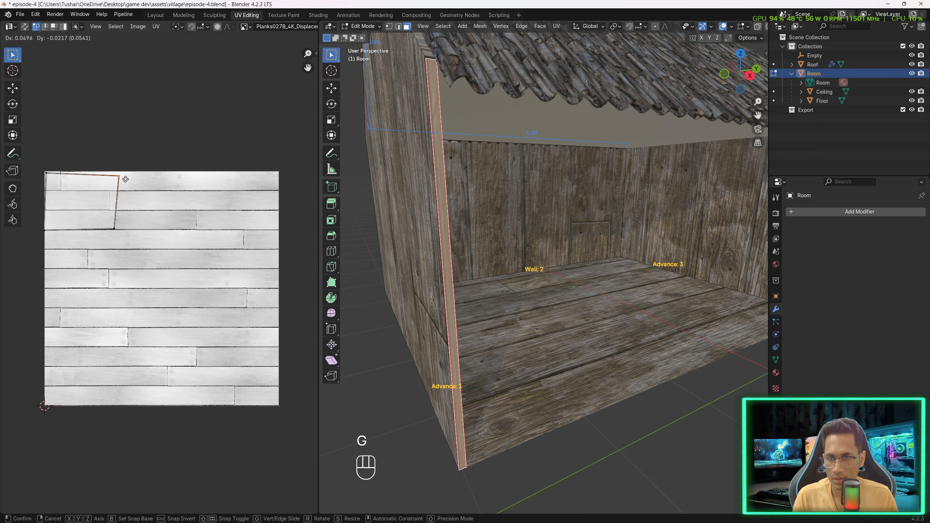
left_click(283, 174)
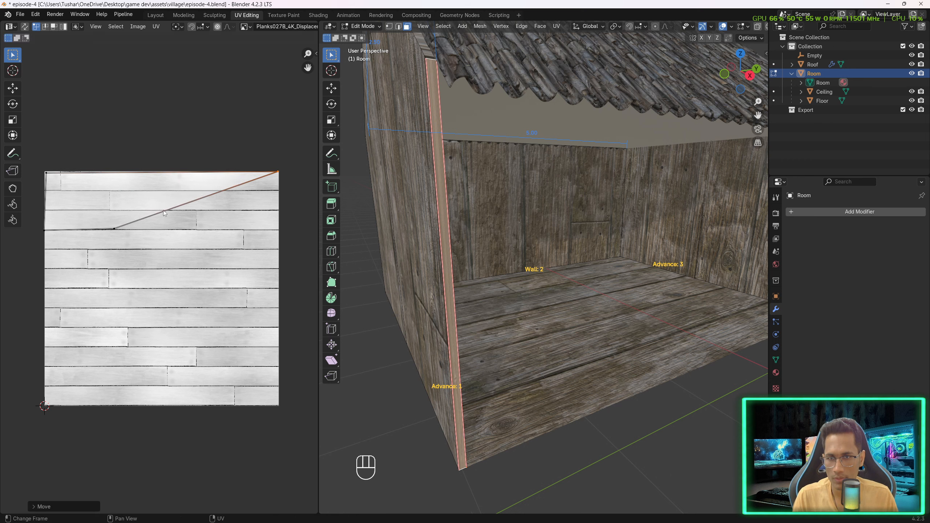
left_click(112, 230)
key("g")
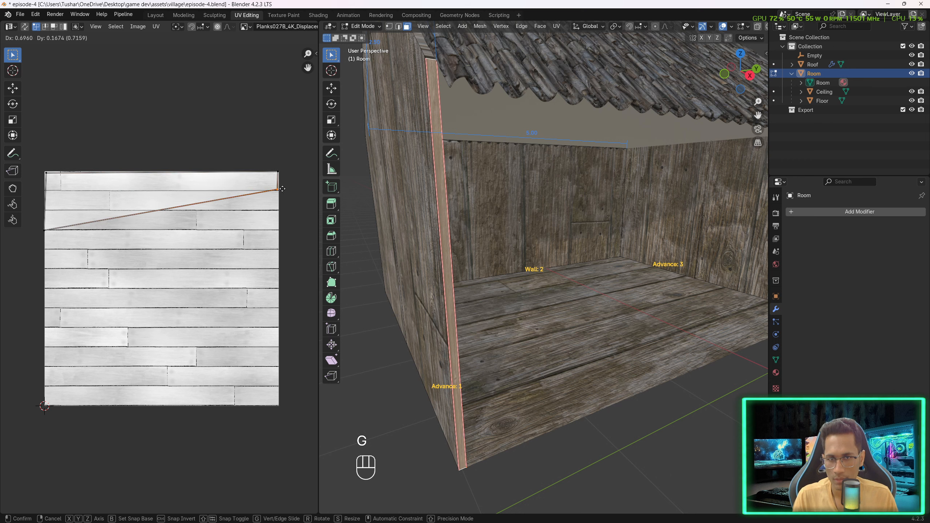
left_click(279, 191)
left_click(43, 231)
key("g")
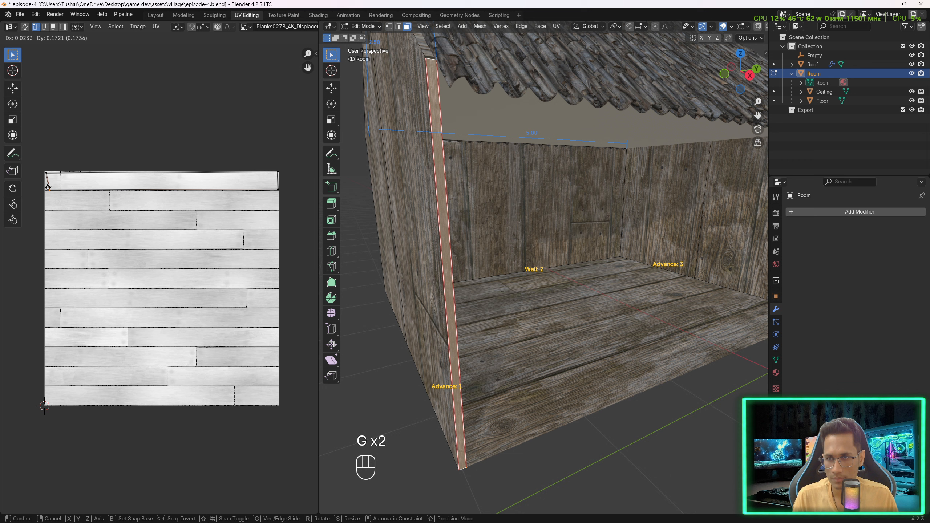
left_click(44, 187)
left_click(46, 176)
key("g")
left_click(45, 174)
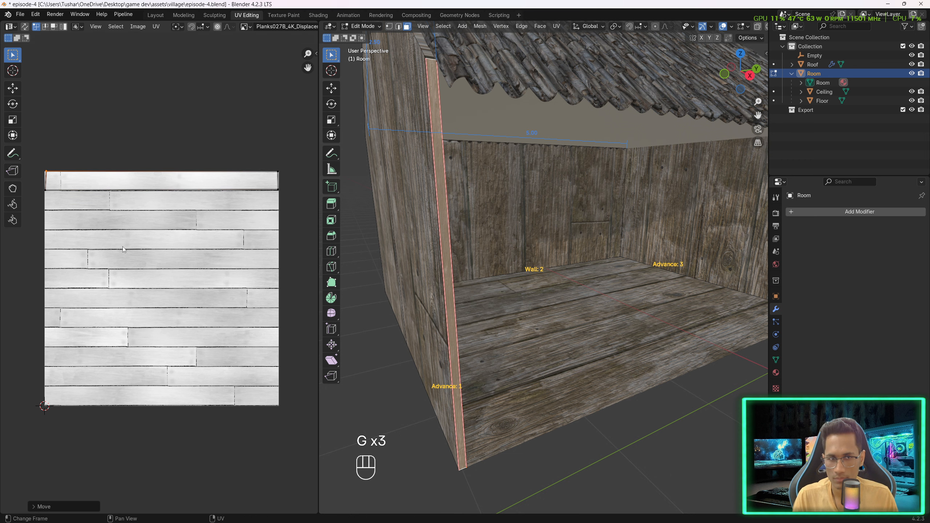
- Orbit to the gable wall, select its sloped thin top face, and start moving its UV vertices toward the texture's top-left corner
left_click(125, 251)
left_click(580, 290)
left_click(528, 264)
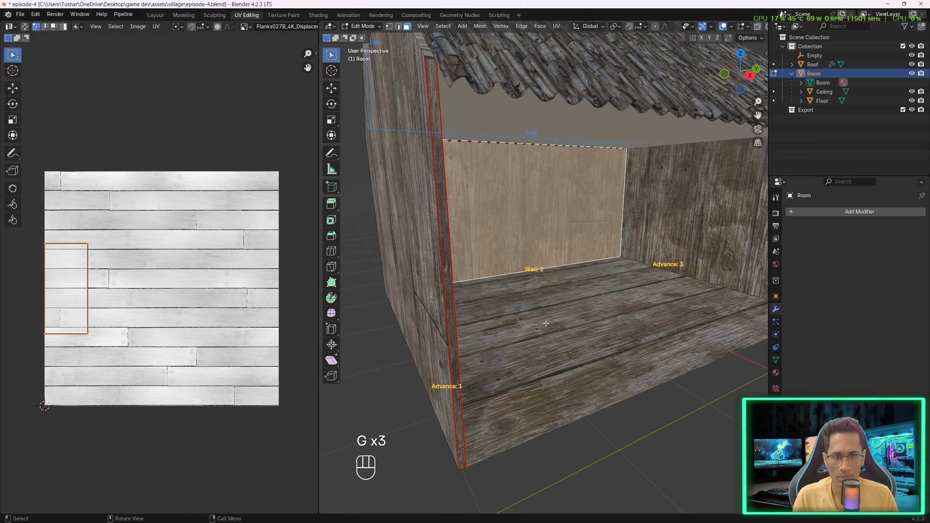
left_click(537, 348)
middle_click_drag(540, 373, 618, 377)
left_click(405, 257)
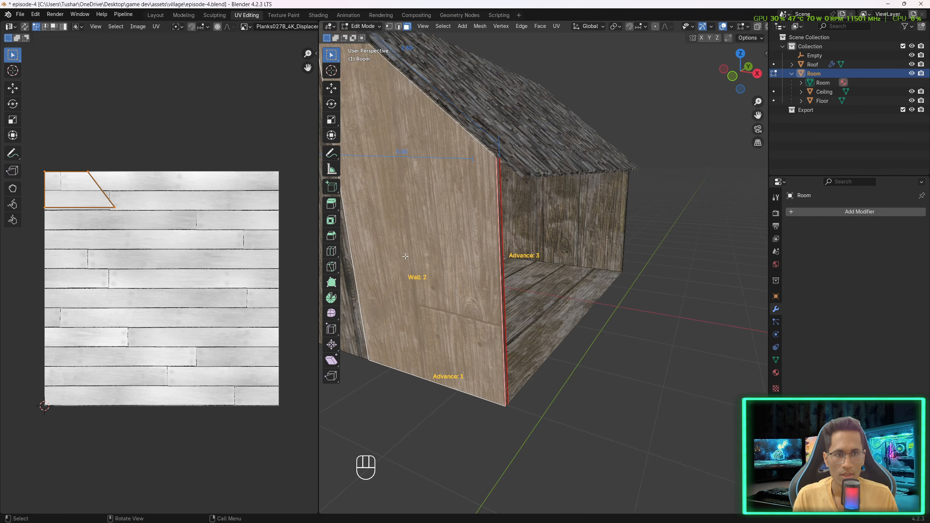
left_click(613, 292)
middle_click_drag(613, 293, 470, 228)
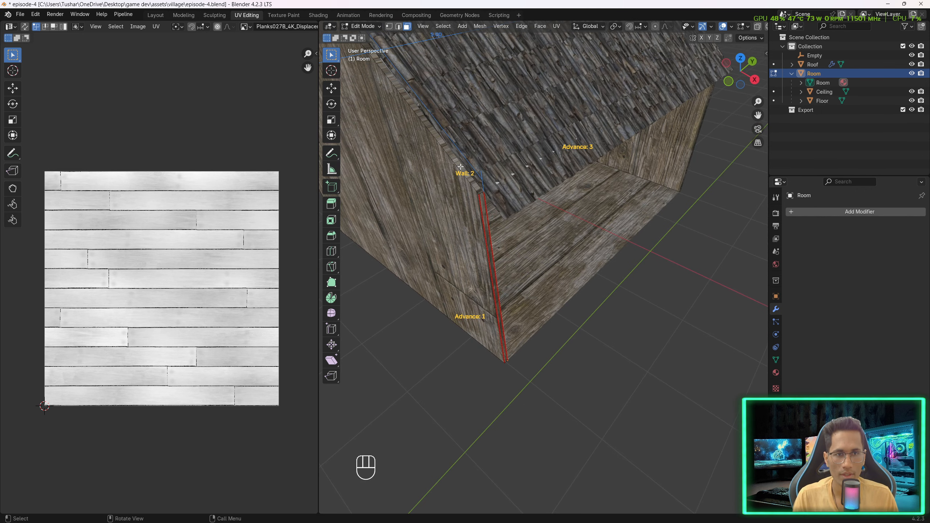
left_click(450, 154)
scroll(97, 186, "up", 1)
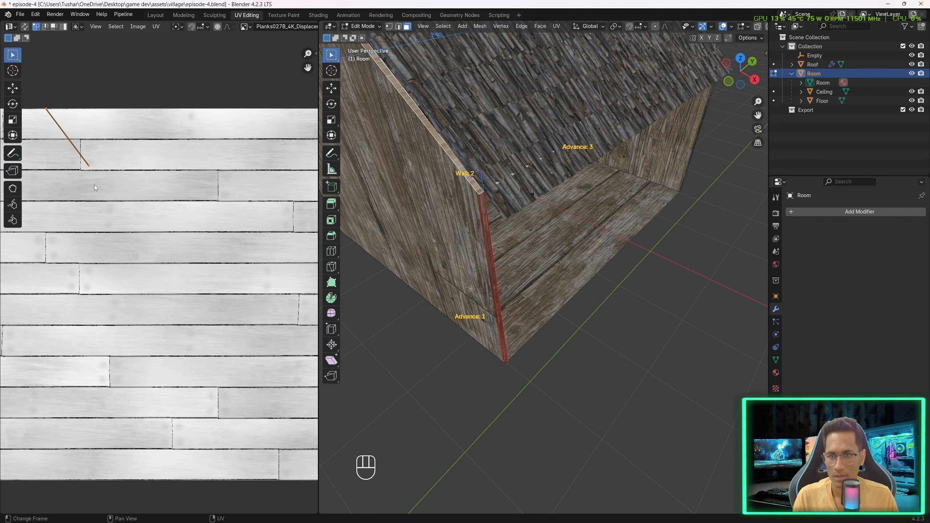
left_click(103, 189)
key("g")
left_click(171, 175)
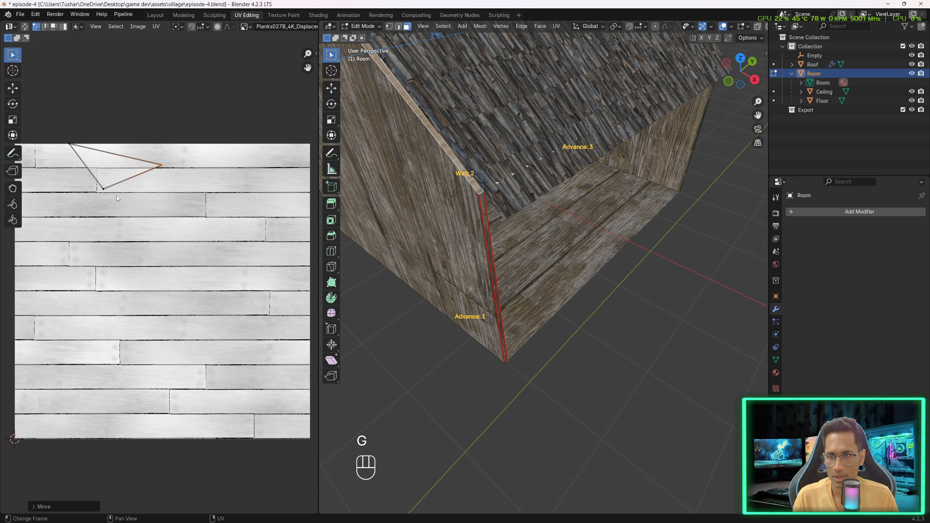
left_click(74, 148)
key("g")
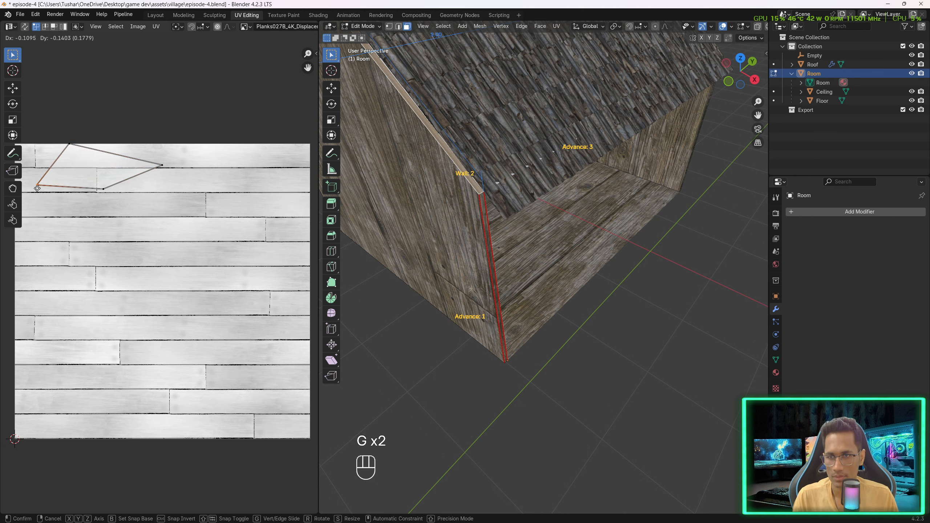
left_click(37, 188)
- Stretch the sloped face's remaining UV vertices into a thin strip along the texture's top edge
middle_click_drag(55, 184, 110, 192)
left_click(126, 159)
key("g")
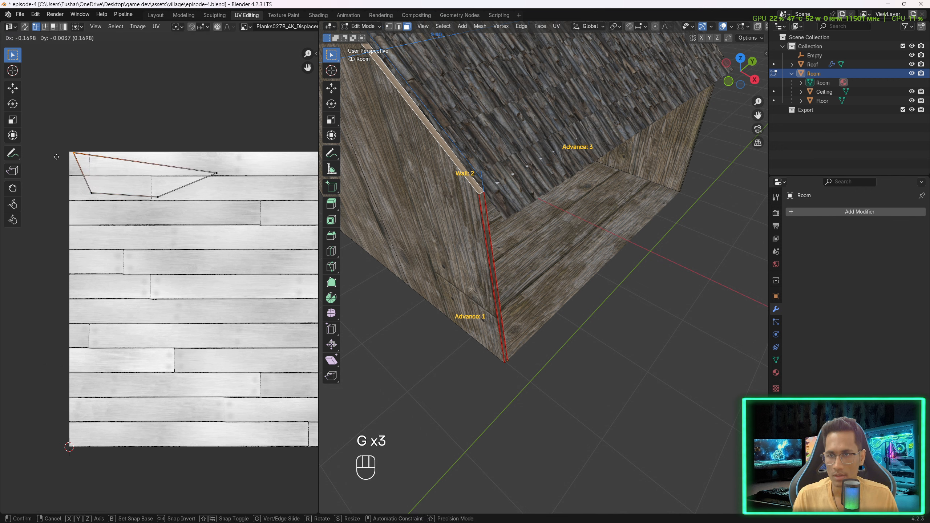
left_click(55, 157)
left_click(92, 193)
key("g")
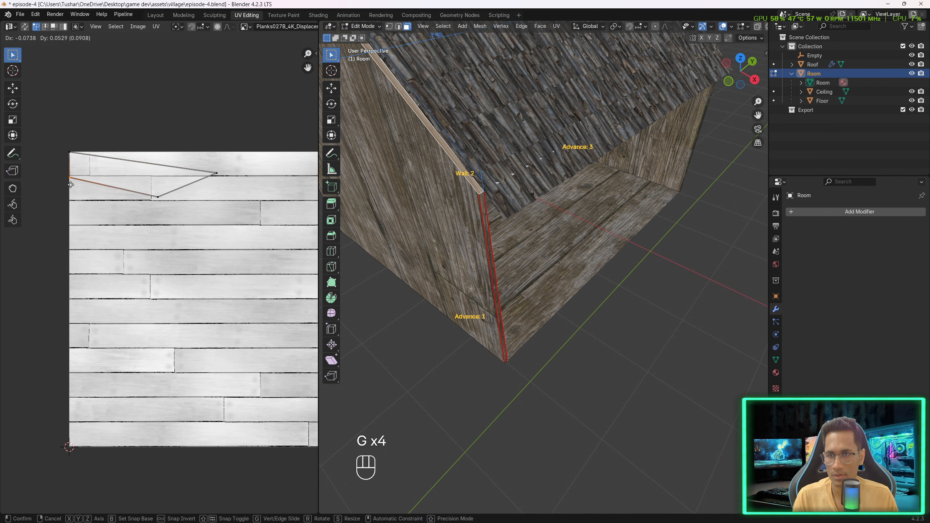
left_click(70, 184)
middle_click_drag(225, 211, 126, 217, "shift")
scroll(129, 211, "down", 1)
left_click(132, 195)
key("g")
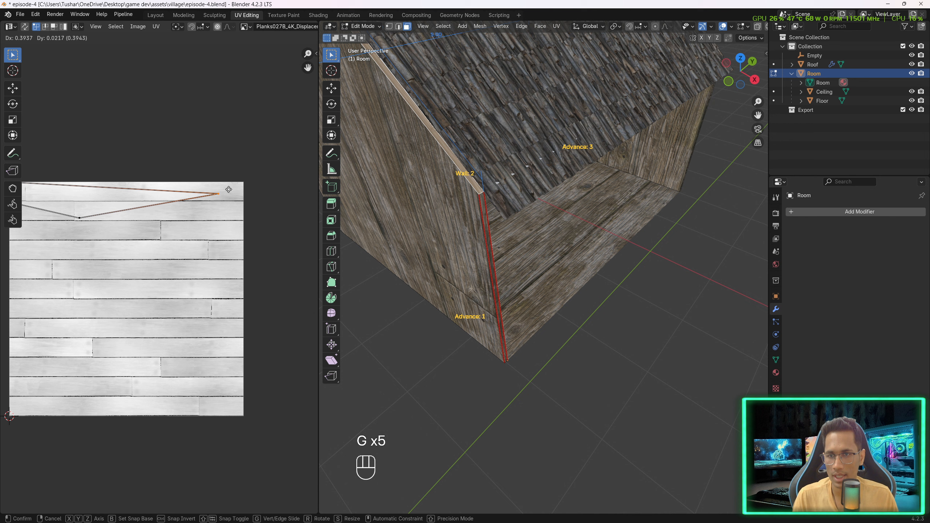
left_click(247, 179)
left_click(79, 220)
key("g")
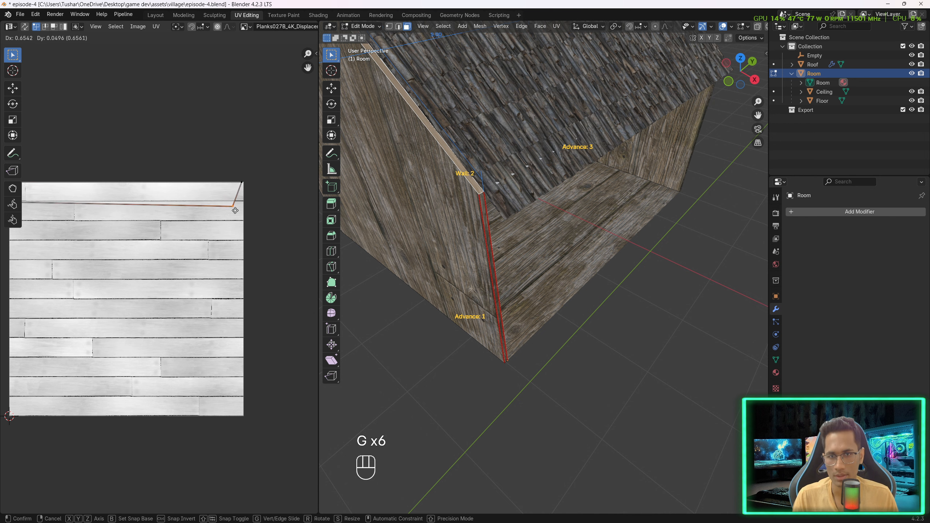
left_click(244, 205)
left_click(243, 183)
key("g")
left_click(245, 183)
- Select the other sloped thin top face of the wall and move its UV vertices to the texture's top-left corner
middle_click_drag(410, 226, 586, 253)
left_click(427, 226)
left_click(569, 188)
left_click(570, 183)
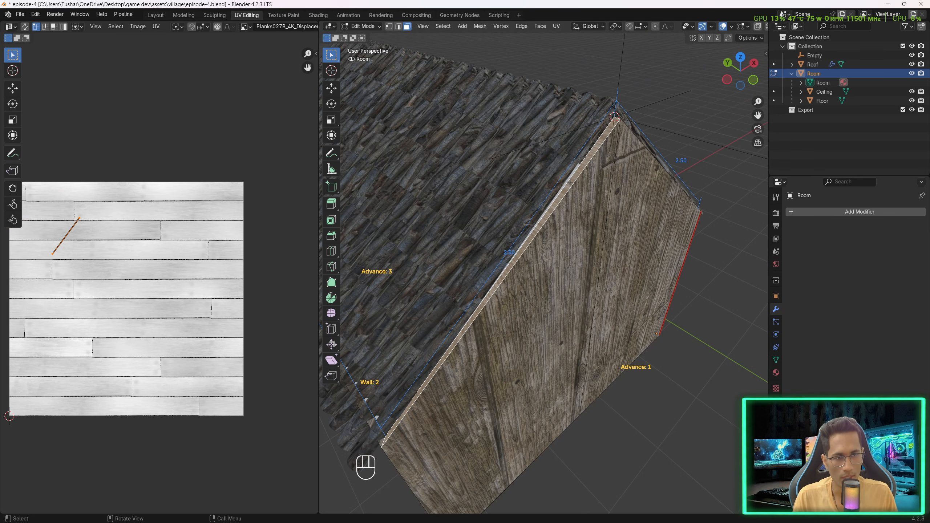
middle_click_drag(76, 274, 147, 270, "shift")
scroll(147, 270, "up", 2)
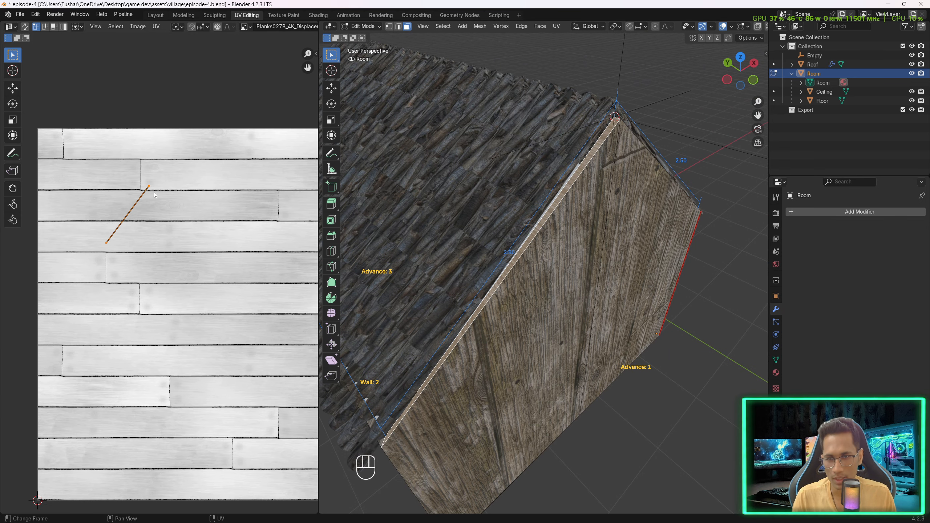
key("g")
left_click(41, 135)
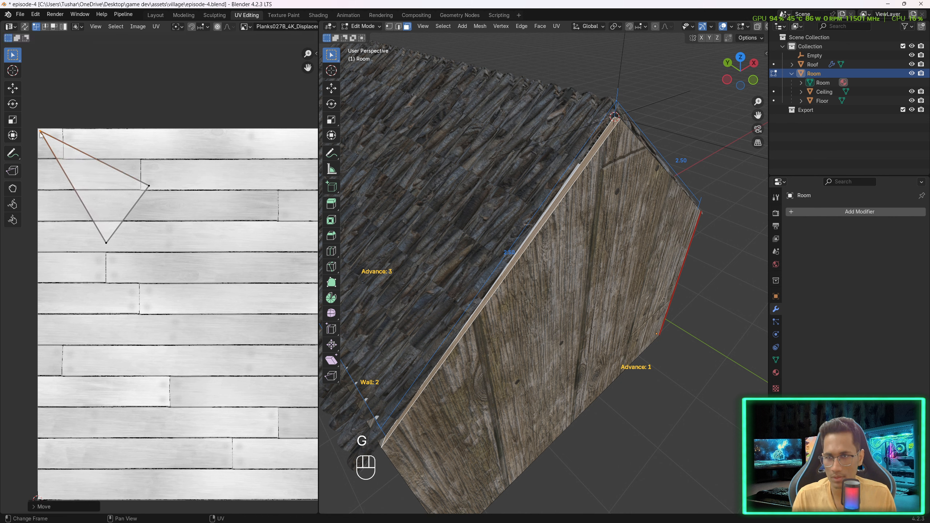
left_click(155, 193)
key("g")
left_click(202, 136)
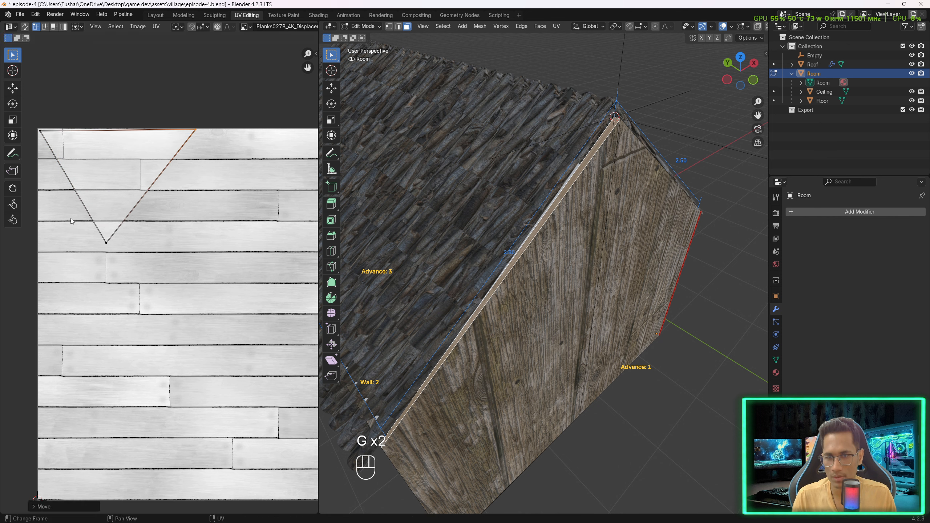
left_click(109, 245)
key("g")
left_click(40, 160)
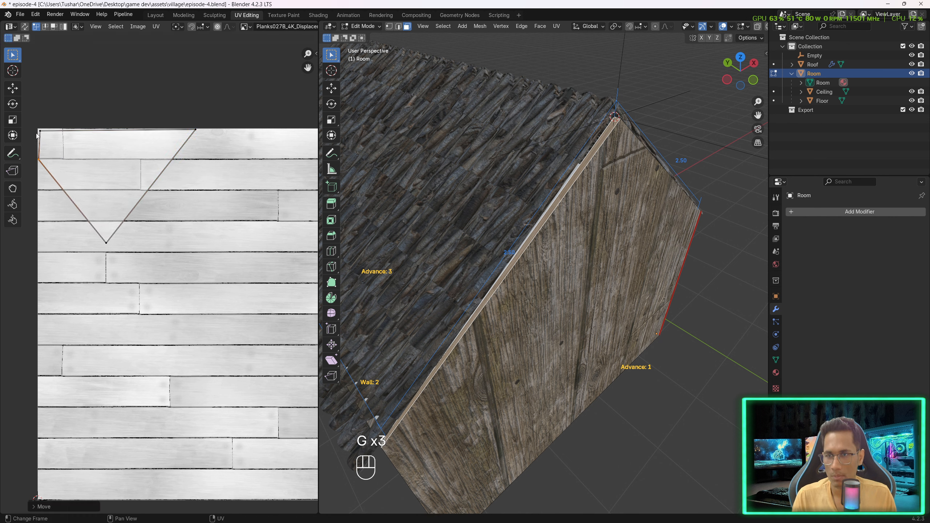
- Stretch that face's remaining UV vertices into a thin strip across the texture's top edge
left_click(41, 131)
key("g")
left_click(40, 129)
middle_click_drag(234, 235, 180, 235, "shift")
scroll(148, 238, "down", 2)
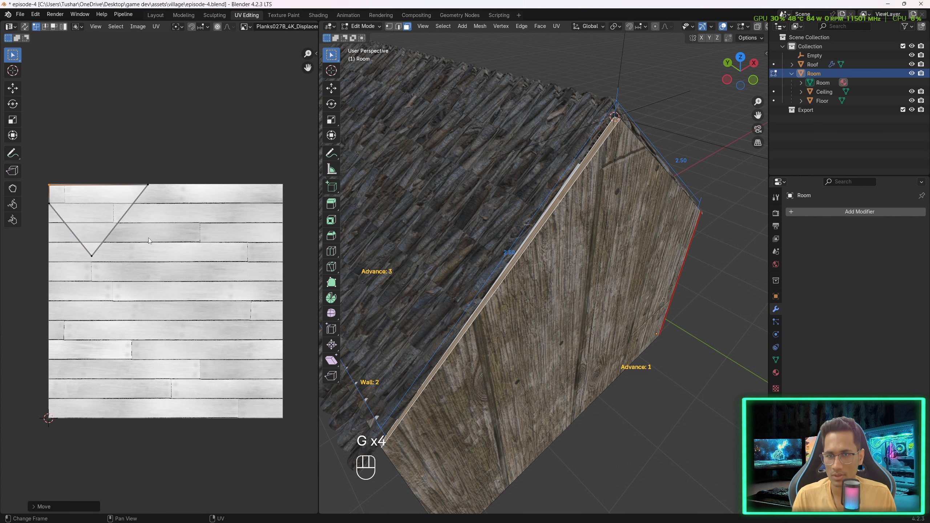
left_click(92, 255)
key("g")
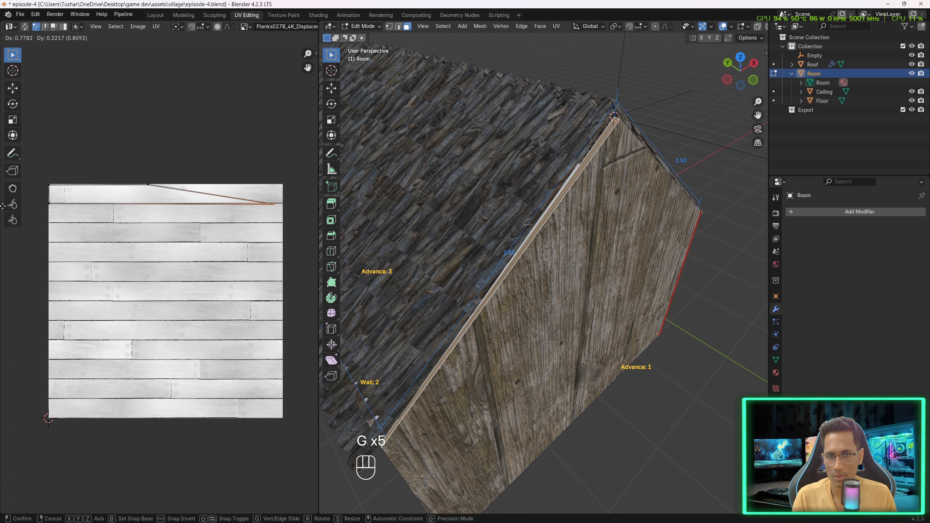
left_click(2, 200)
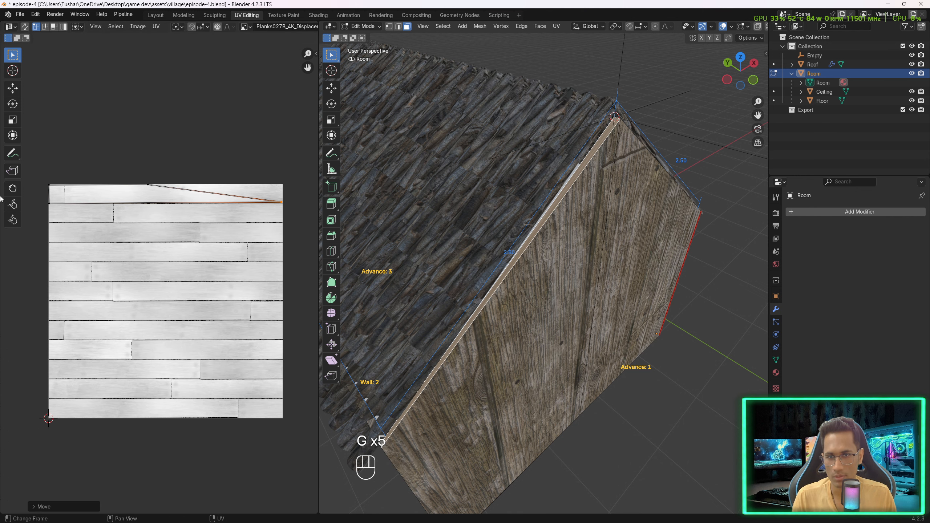
left_click(150, 185)
key("g")
left_click(317, 188)
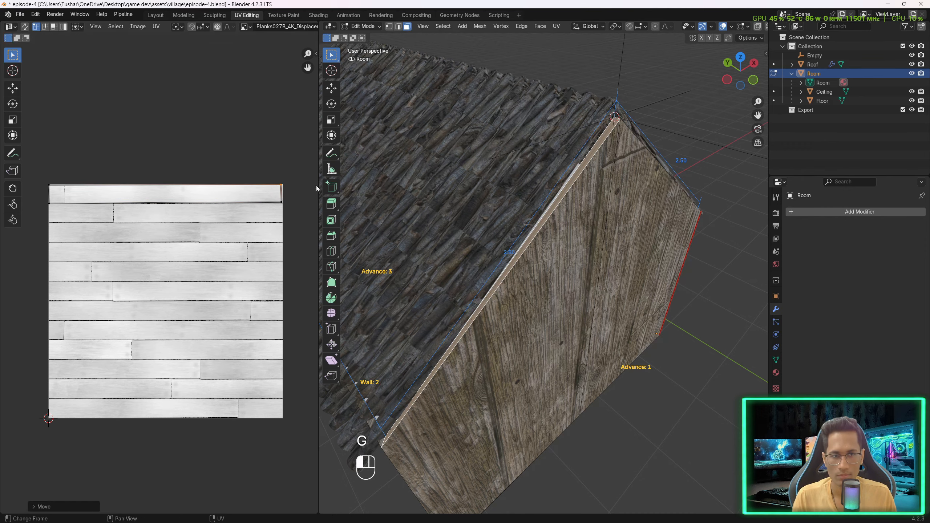
- Leave Edit Mode, select the ceiling and assign the Wooden_Wall_plank material to it
left_click(614, 302)
middle_click_drag(585, 309, 558, 294)
scroll(619, 320, "up", 2)
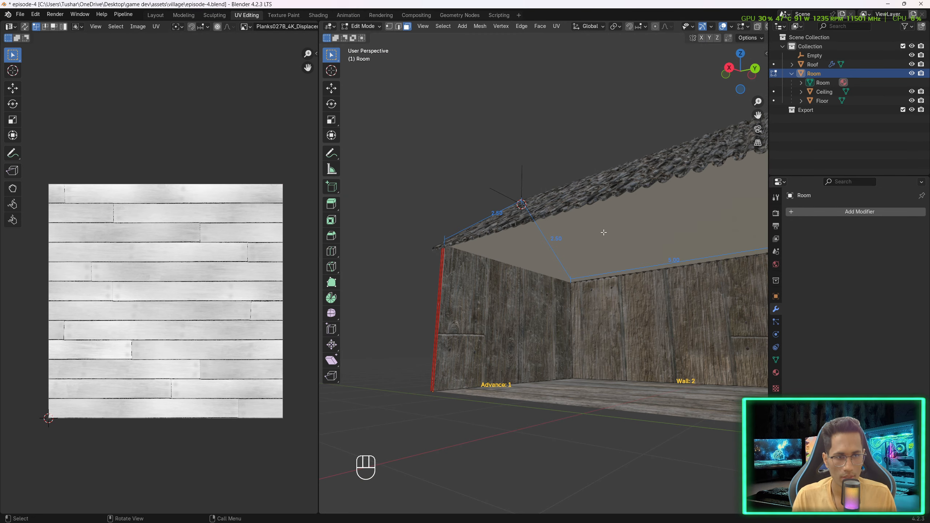
middle_click_drag(603, 232, 523, 248)
key("Tab")
left_click(645, 249)
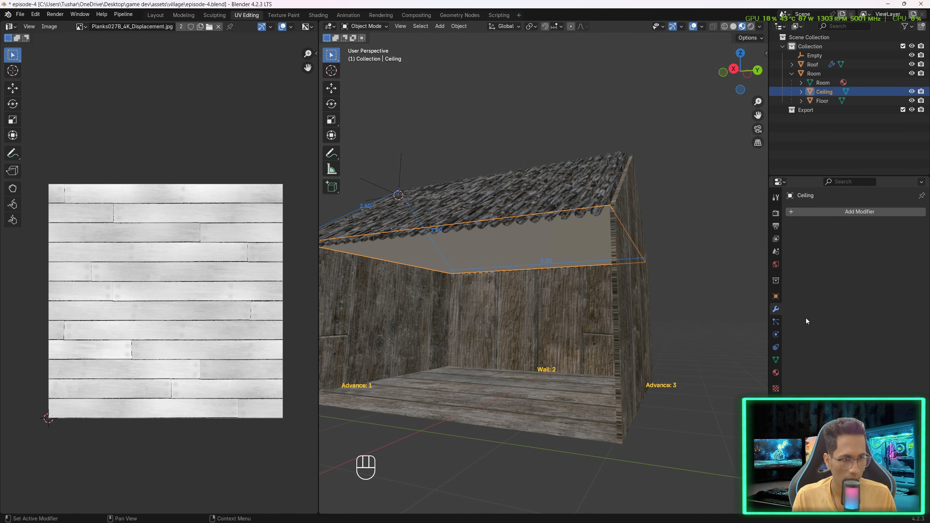
left_click(776, 373)
left_click(792, 250)
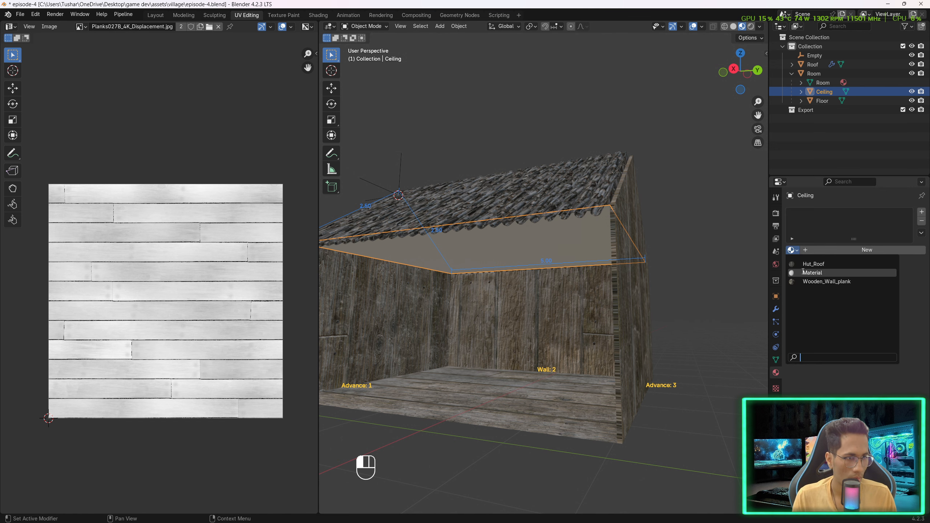
left_click(839, 277)
- Edit the room walls, select the thin vertical end face, and stretch its UVs into a thin strip along the texture's bottom edge
left_click(651, 304)
mouse_move(650, 303)
middle_mouse_down()
mouse_move(681, 288)
mouse_move(643, 293)
middle_mouse_up()
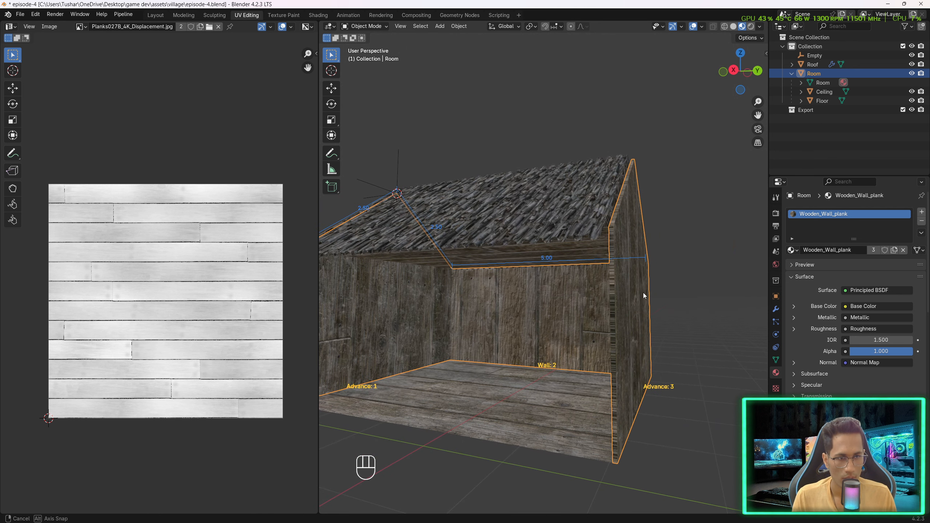
key("Tab")
left_click(609, 289)
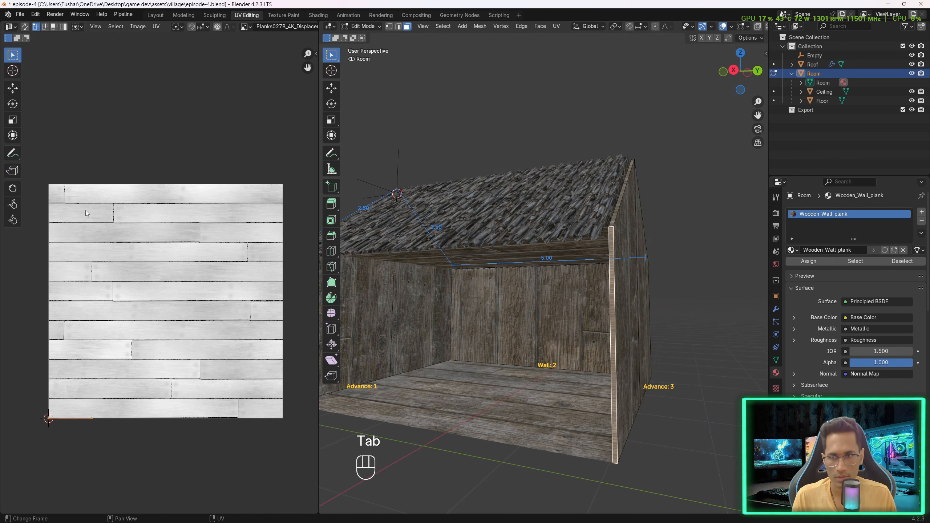
key("g")
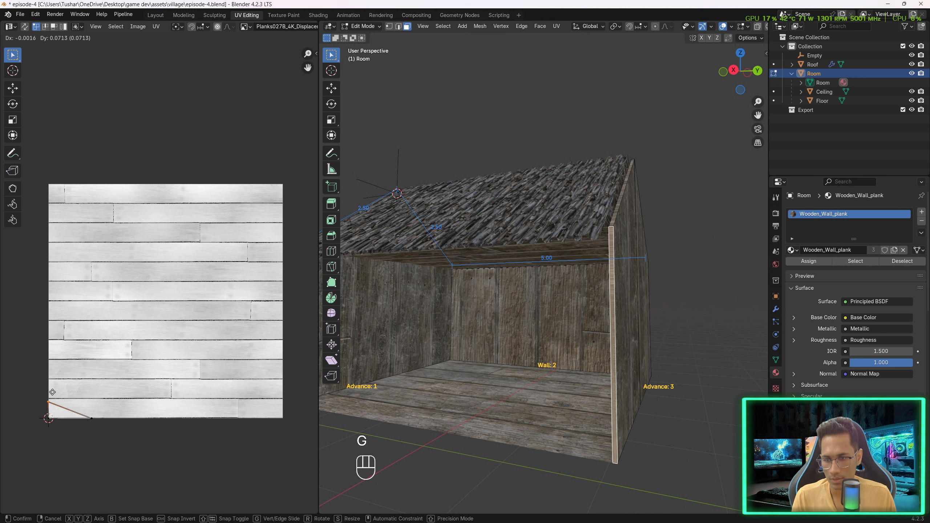
left_click(54, 393)
key("g")
key("g")
key("g")
key("g")
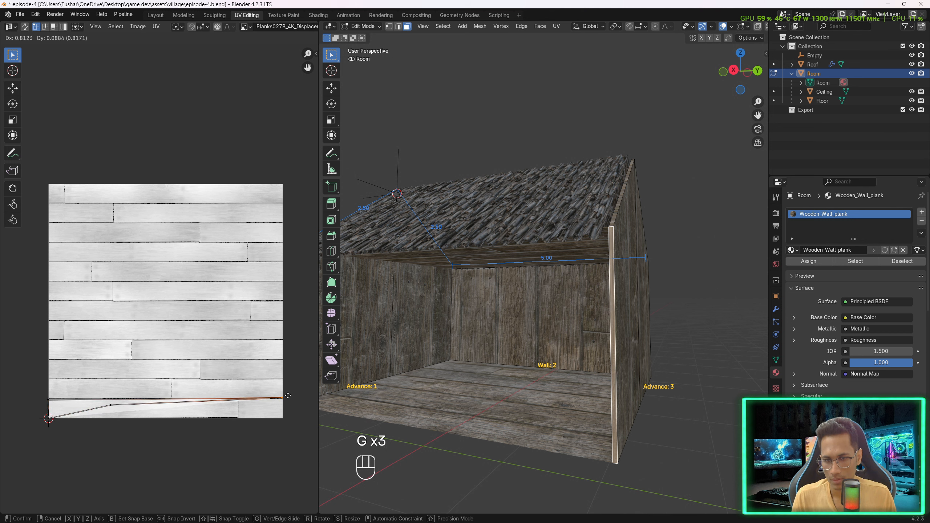
left_click(301, 424)
- Select the wall's thin sloped top face and flatten its UV vertices into a strip along the texture's bottom edge
left_click(578, 332)
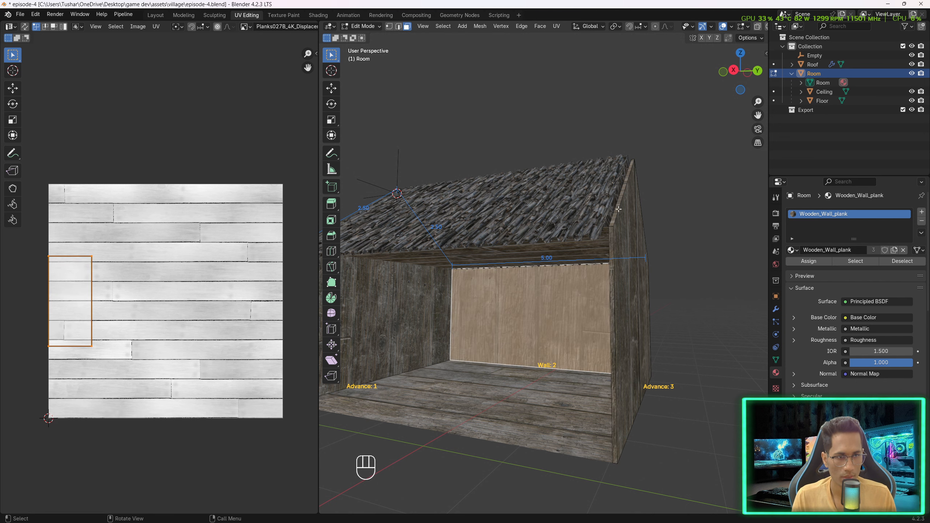
left_click(622, 194)
key("g")
key("g")
key("g")
key("g")
key("g")
key("g")
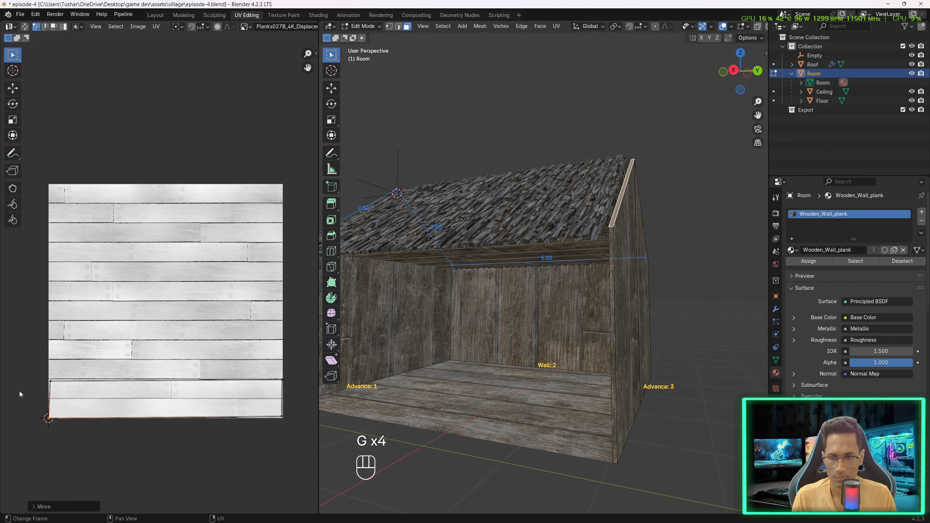
- Leave Edit Mode, select the roof and scale it slightly along the Y axis
middle_click_drag(619, 282, 331, 281)
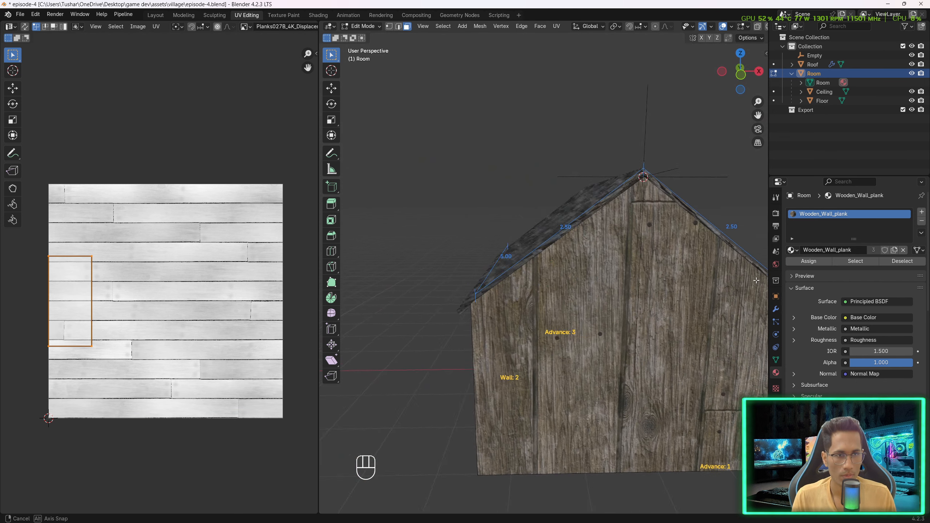
middle_click_drag(439, 261, 493, 262)
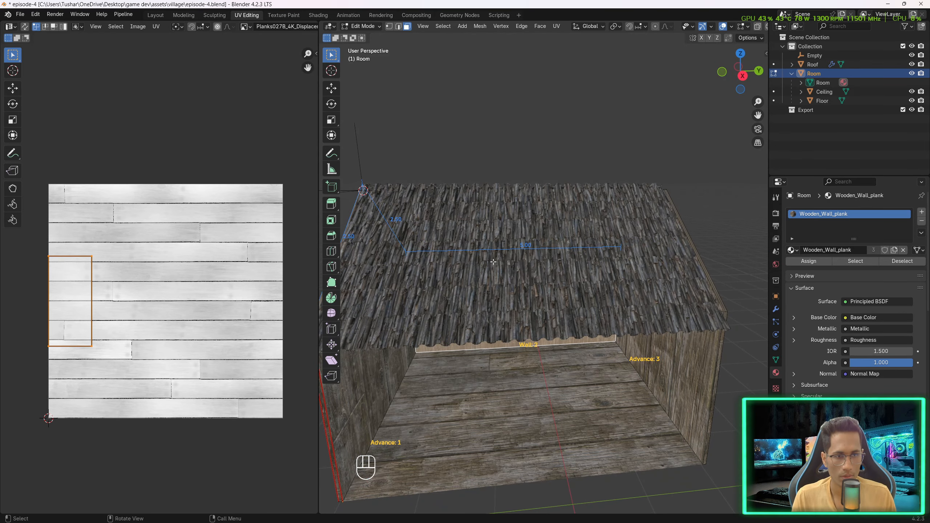
key("Tab")
middle_click_drag(431, 327, 585, 337, "shift")
left_click(659, 277)
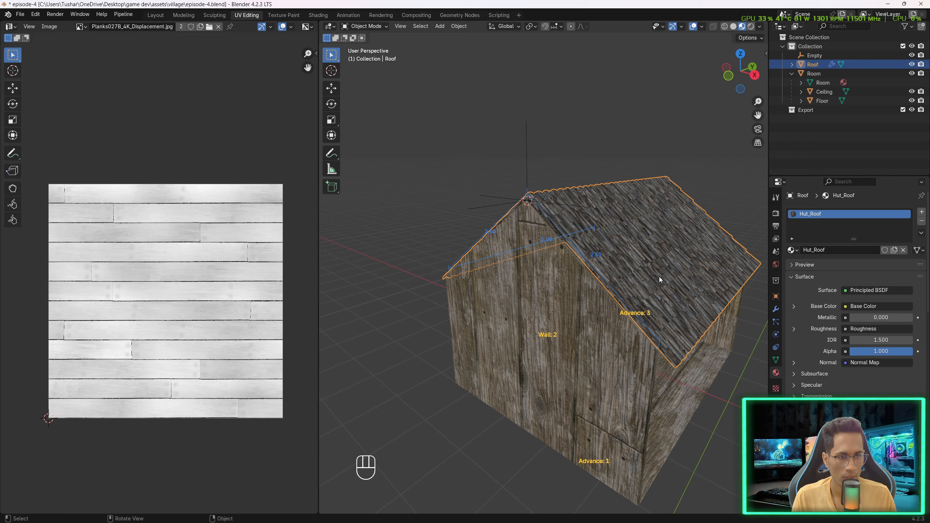
middle_click_drag(659, 276, 620, 255, "shift")
key("s")
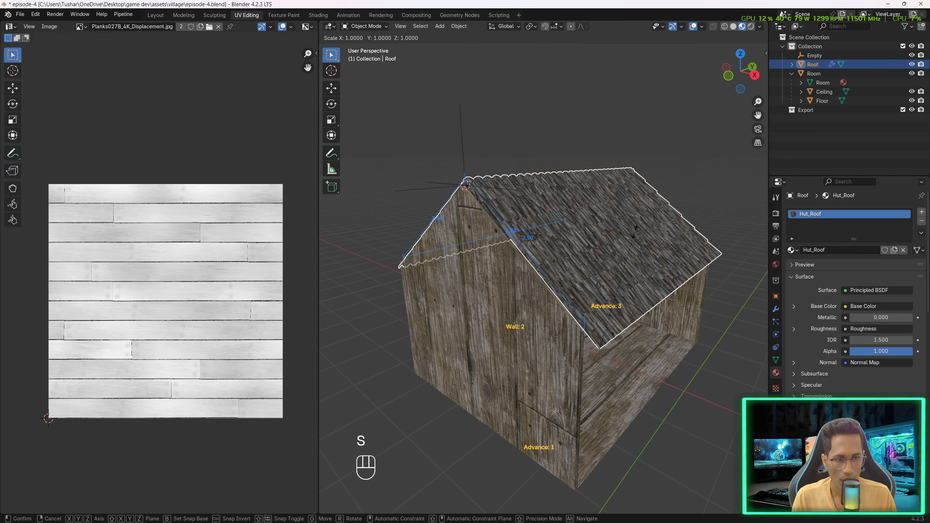
key("y")
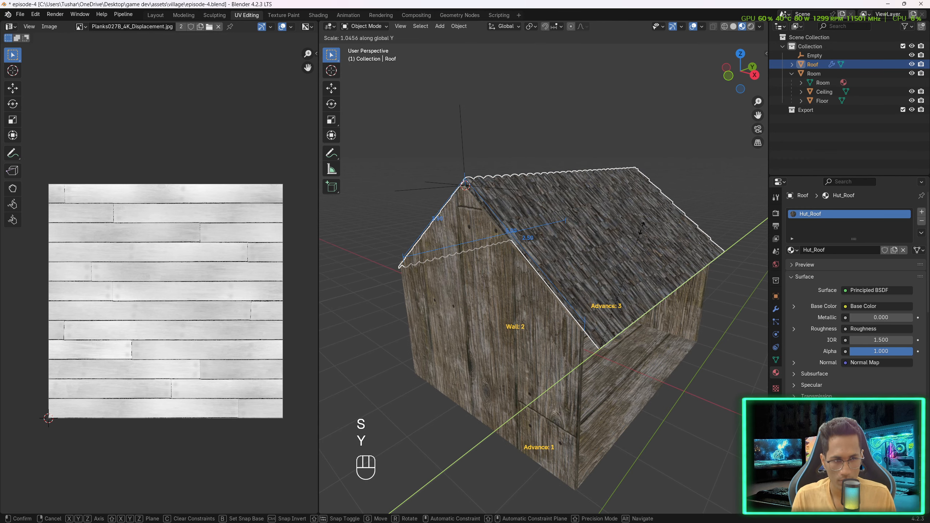
left_click(642, 228)
- Reposition the roof by moving it along the Y axis and raising it slightly along Z
middle_click_drag(642, 228, 606, 227)
key("g")
key("y")
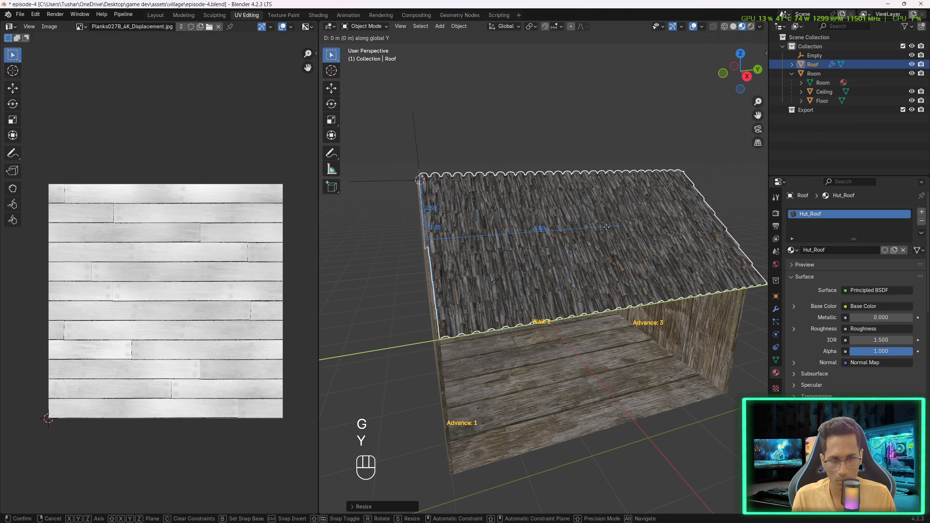
left_click(562, 227)
middle_click_drag(561, 230, 616, 220)
key("g")
key("z")
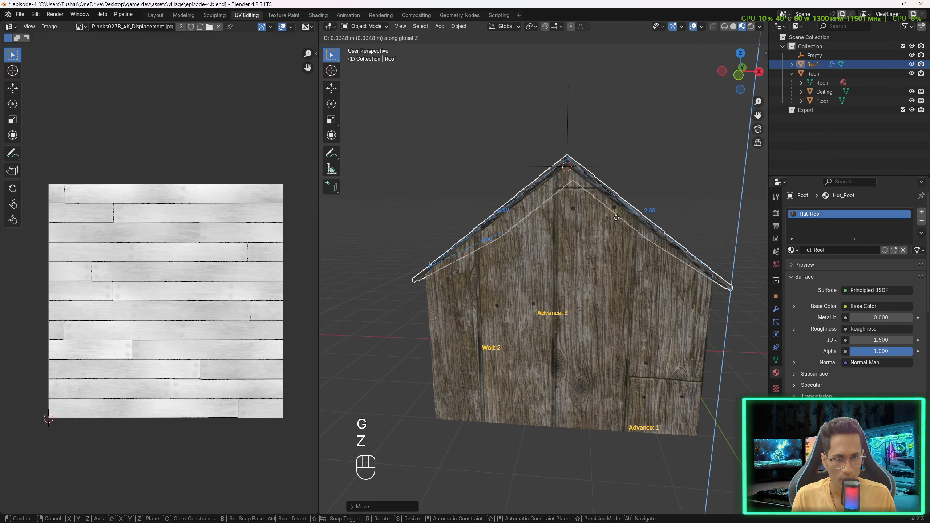
left_click(616, 217)
left_click(650, 146)
- Edit the room, select the gable end wall face, and move its peak and eave UV vertices to the texture's right edge
scroll(660, 219, "up", 4)
middle_click_drag(619, 157, 608, 316, "shift")
left_click(608, 316)
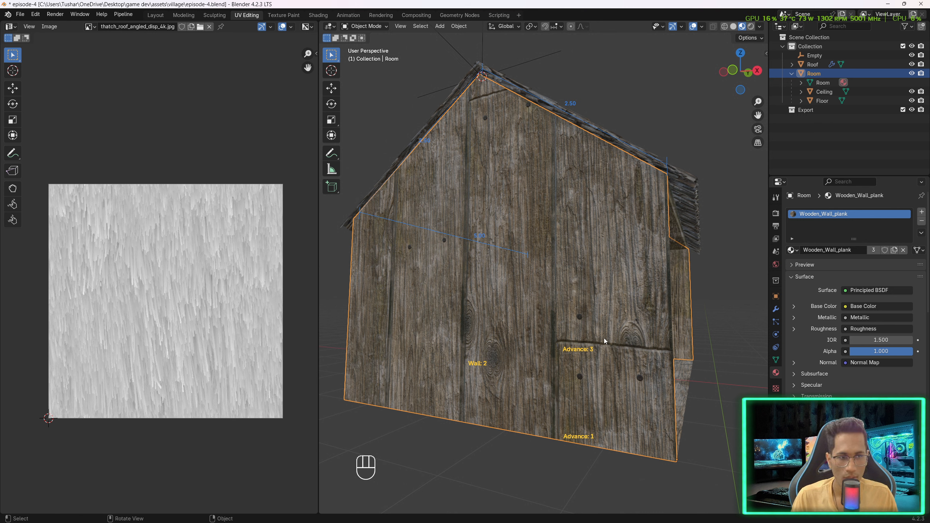
key("Tab")
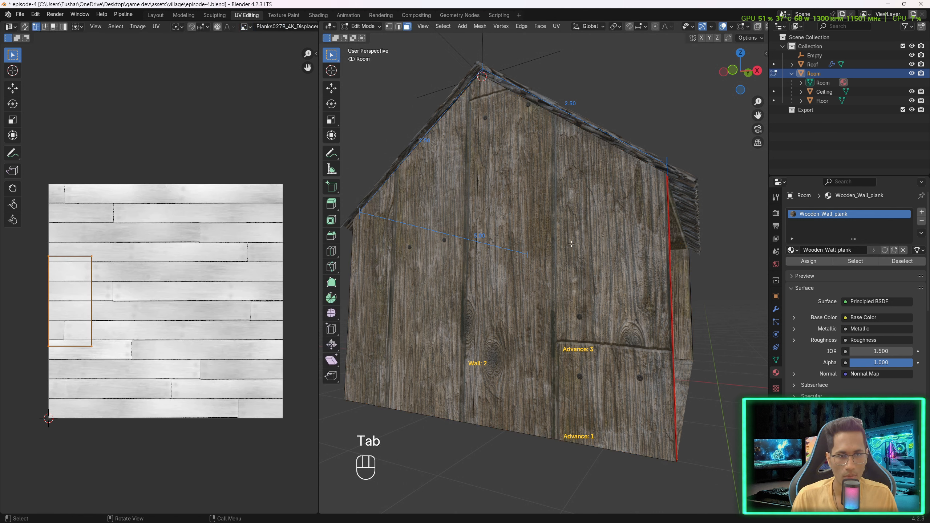
left_click(619, 356)
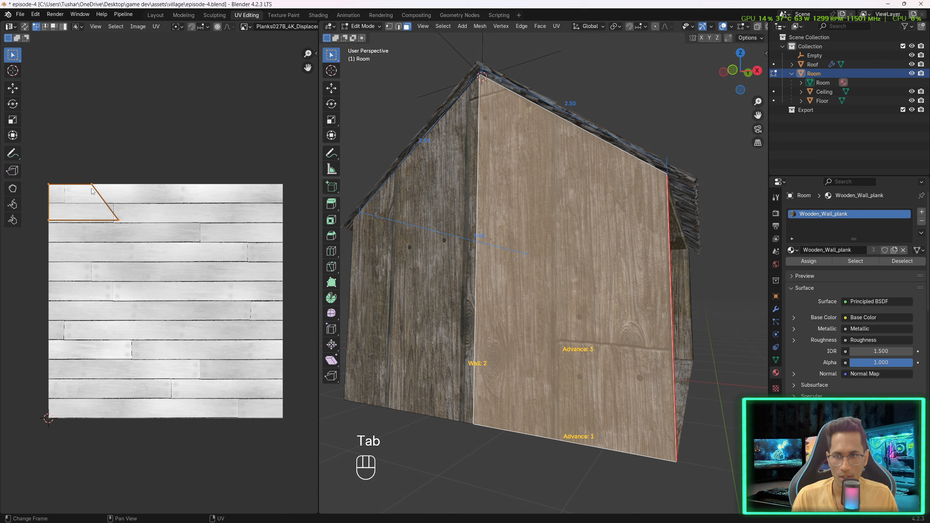
key("g")
left_click(304, 195)
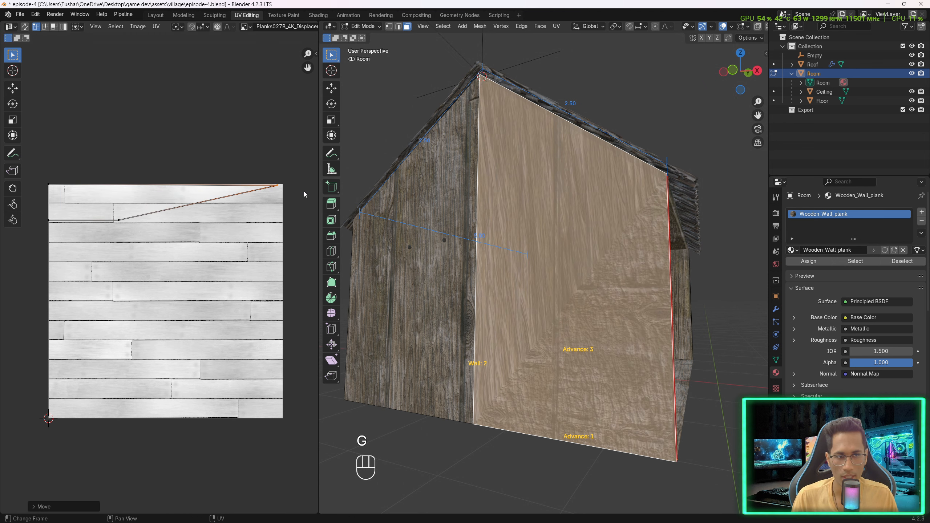
key("g")
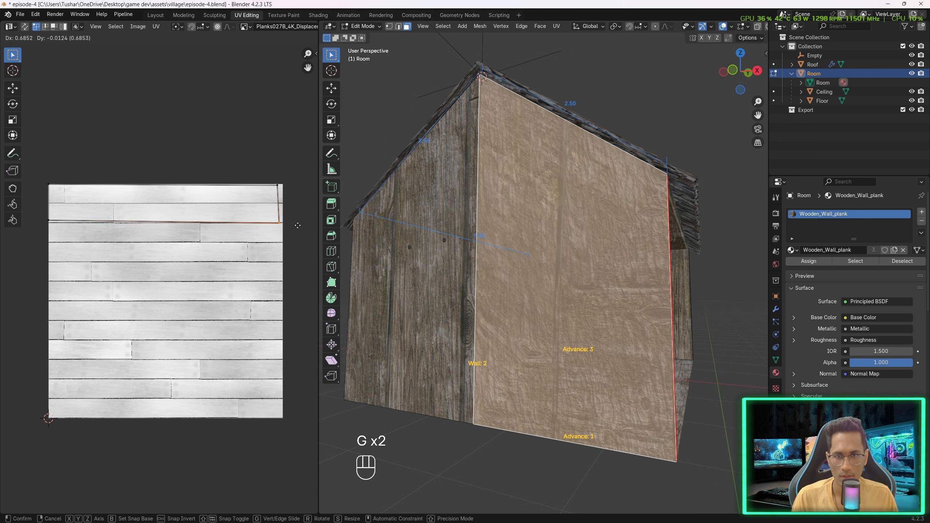
left_click(289, 223)
- Box-select that face's remaining UV vertices, move them to the bottom edge, and set the peak vertex into the top-right corner
left_click_drag(33, 210, 180, 240)
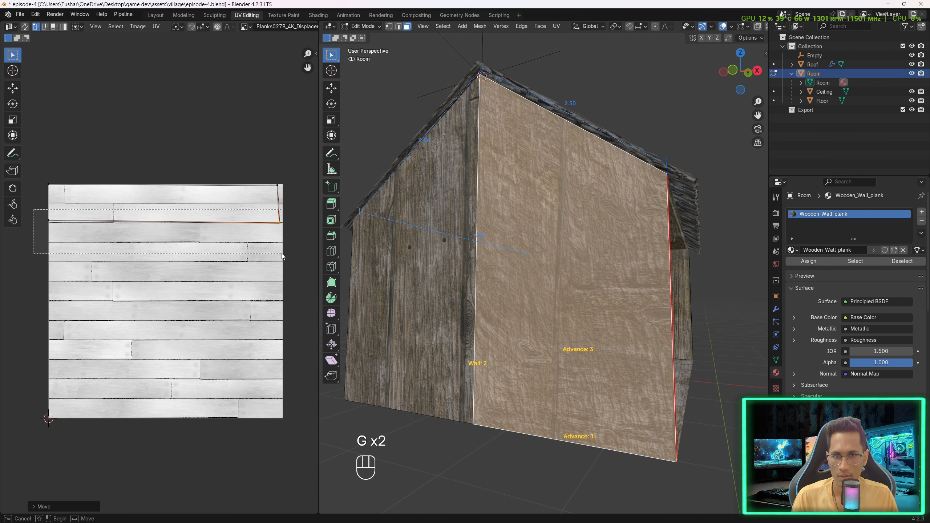
left_click_drag(282, 256, 283, 257)
key("g")
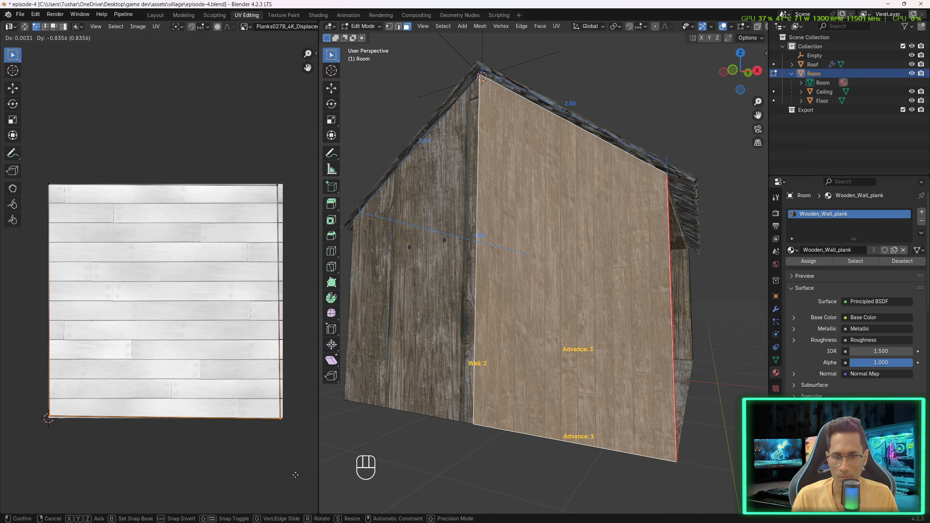
left_click(296, 475)
left_click(279, 186)
key("g")
left_click(285, 187)
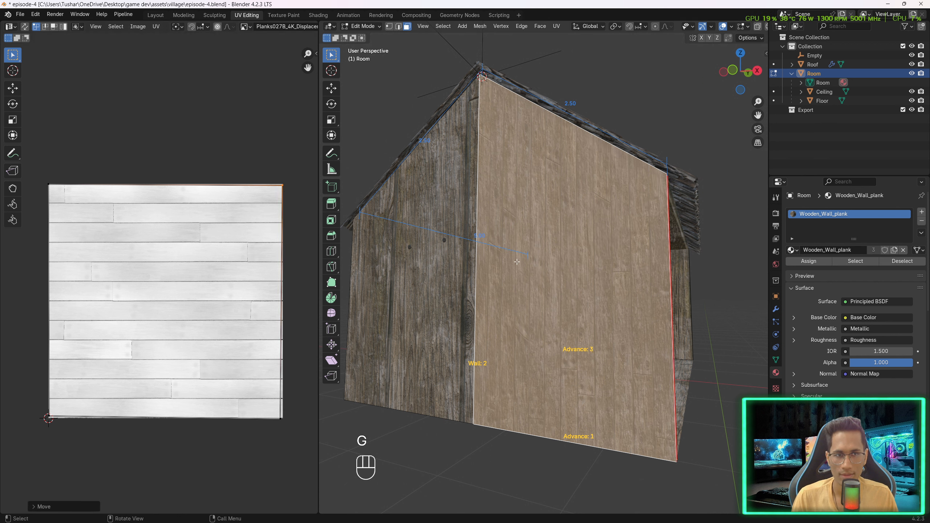
- Select the adjacent gable wall face and stretch its UV vertices to fill the whole texture square
left_click(662, 106)
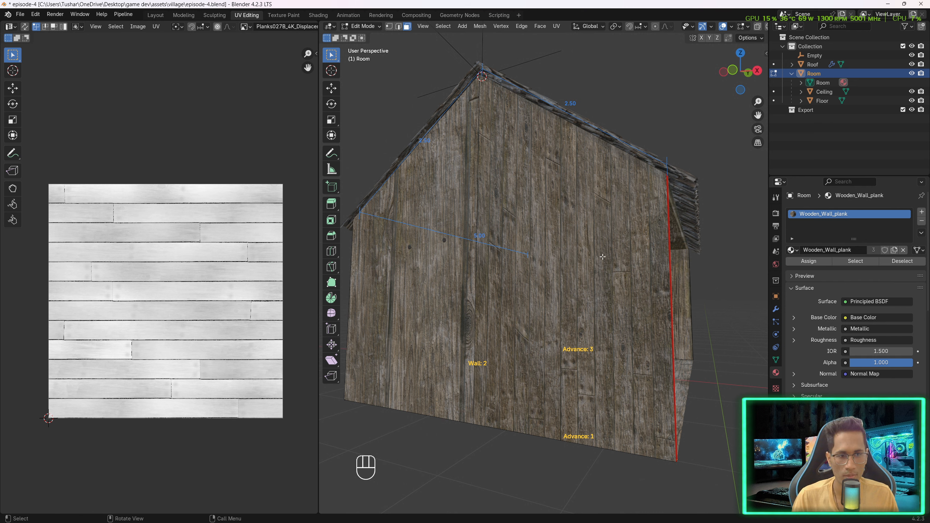
left_click(433, 238)
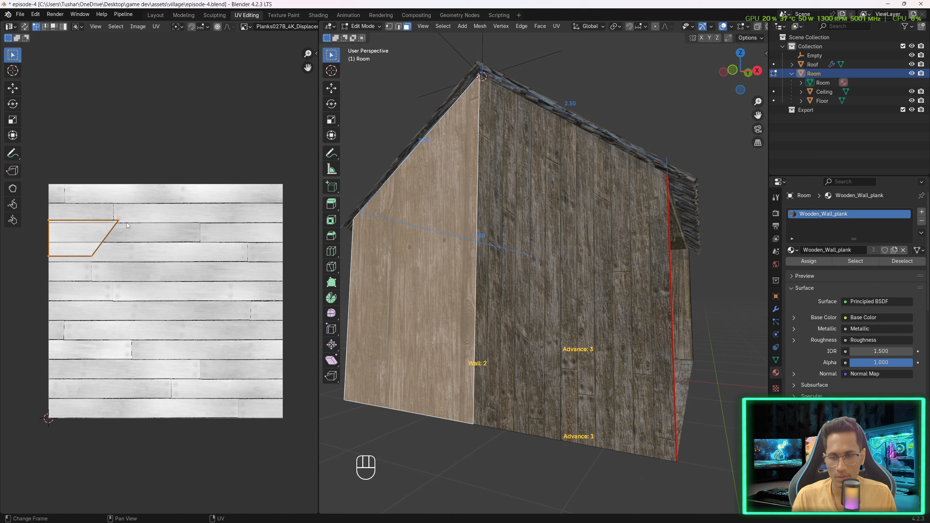
key("g")
left_click(87, 212)
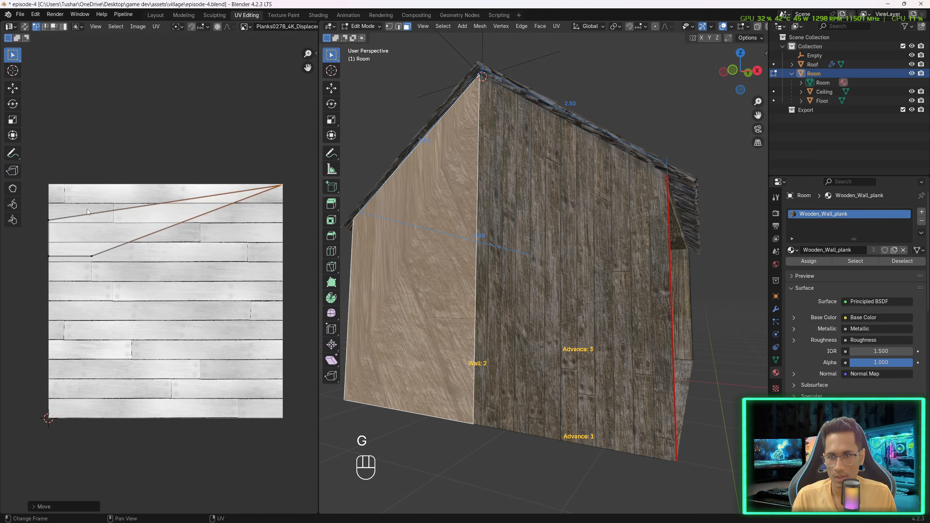
key("g")
left_click(94, 240)
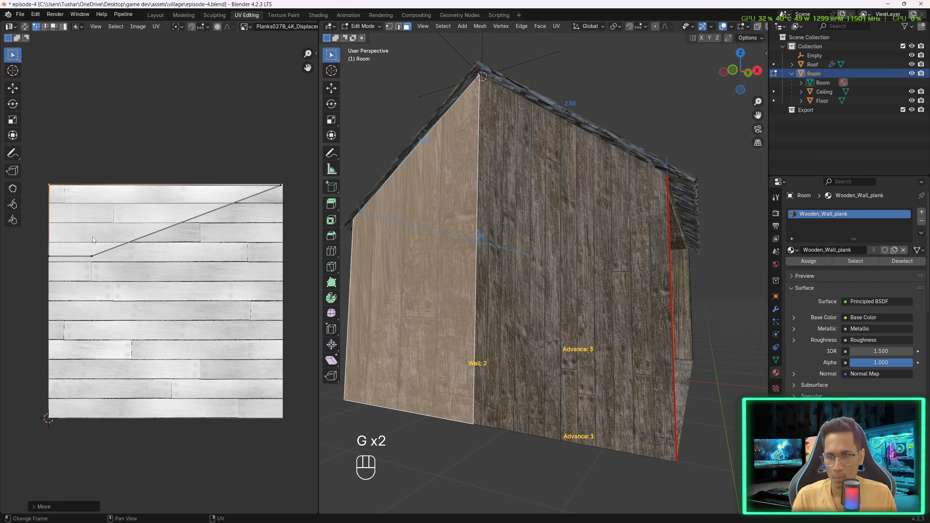
key("g")
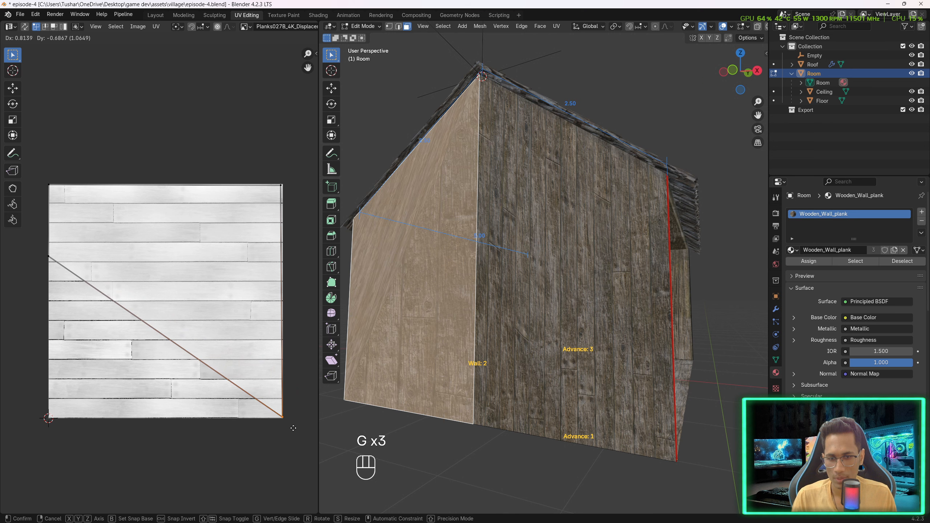
left_click(293, 427)
left_click(50, 256)
key("g")
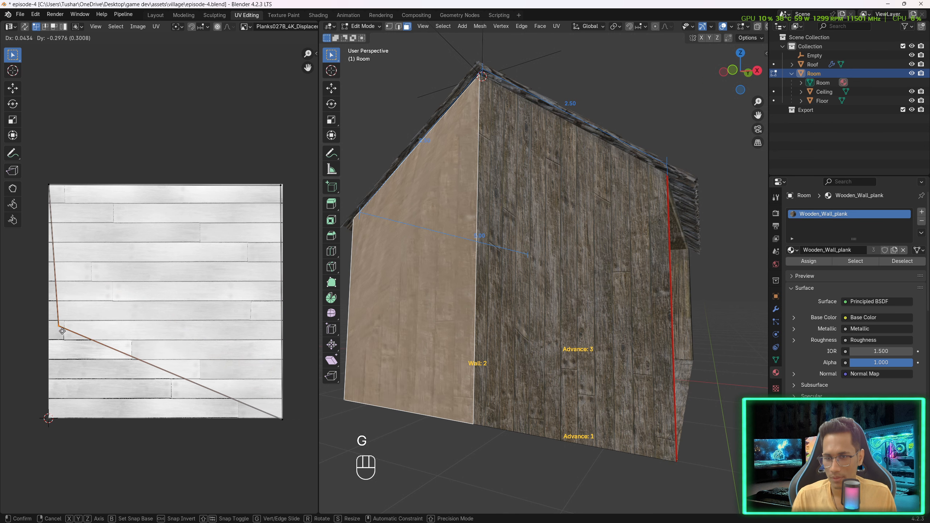
left_click(56, 417)
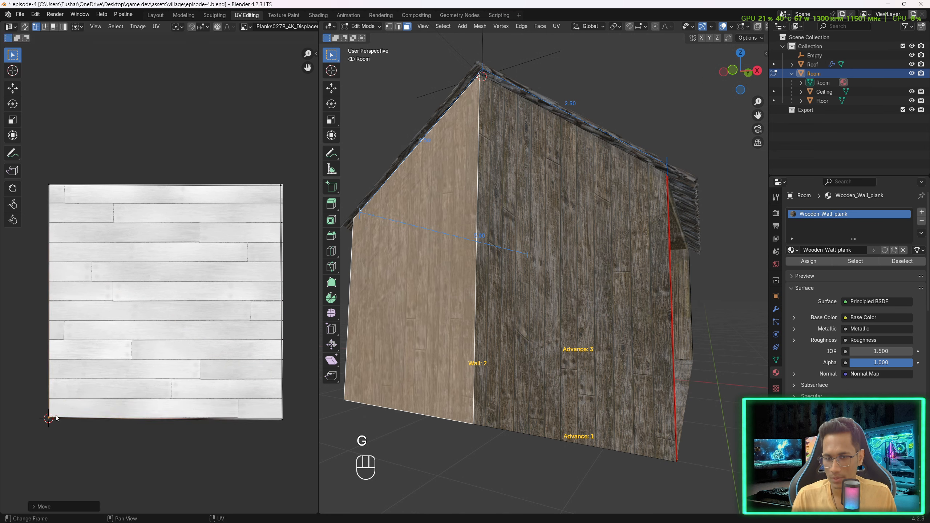
- Select the long back wall face and stretch its UV vertices to fill the texture square
middle_click_drag(621, 109, 606, 292)
left_click(521, 316)
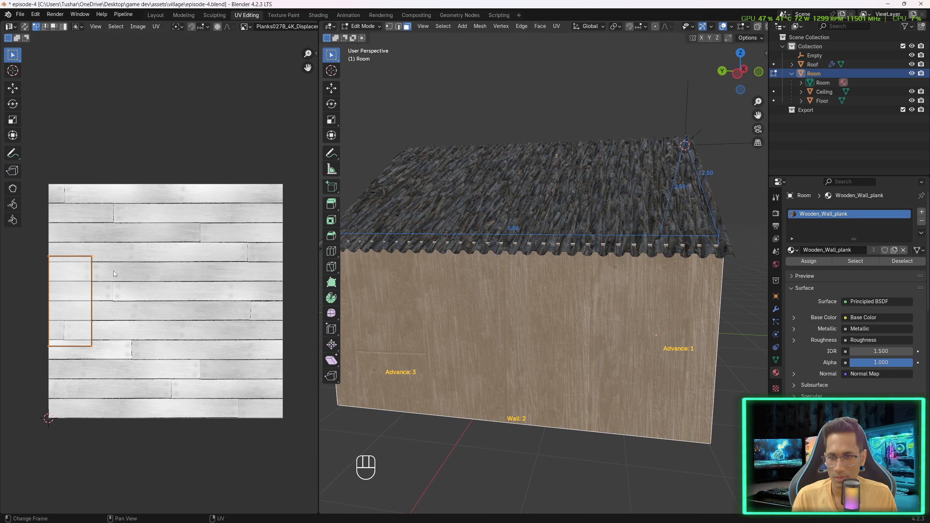
key("g")
key("g")
key("g")
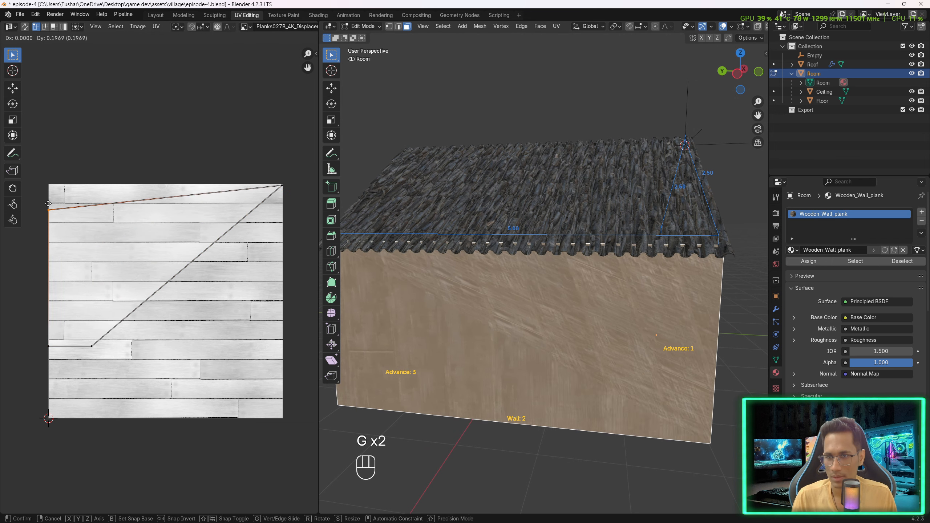
left_click(282, 346)
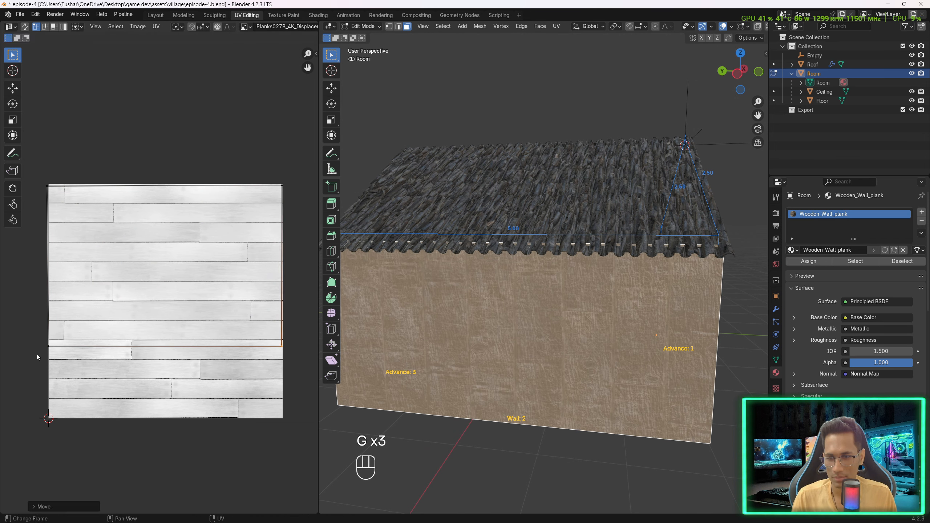
left_click_drag(32, 335, 300, 381)
key("g")
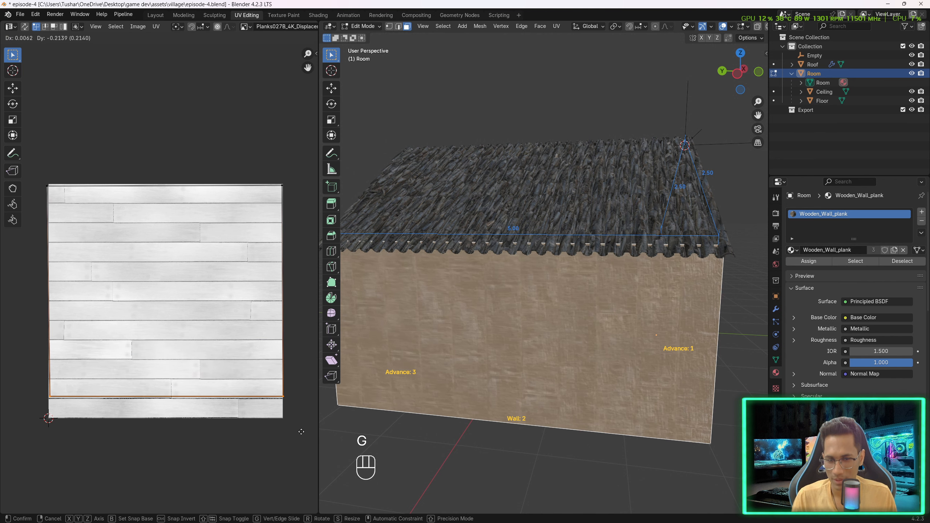
left_click(280, 449)
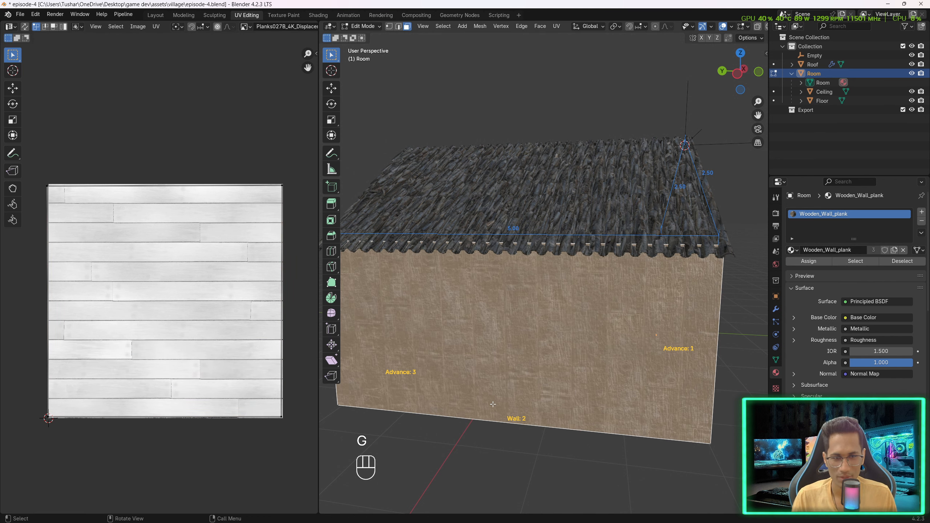
- Select the other gable wall face and move its UV vertices to the texture's four corners so it fills the square
middle_click_drag(439, 400, 521, 386)
left_click(522, 386)
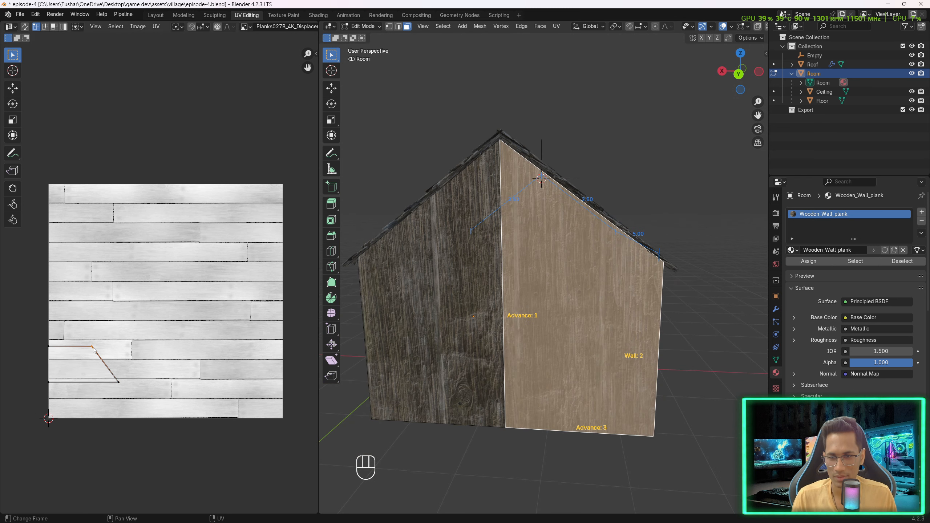
key("g")
left_click(14, 389)
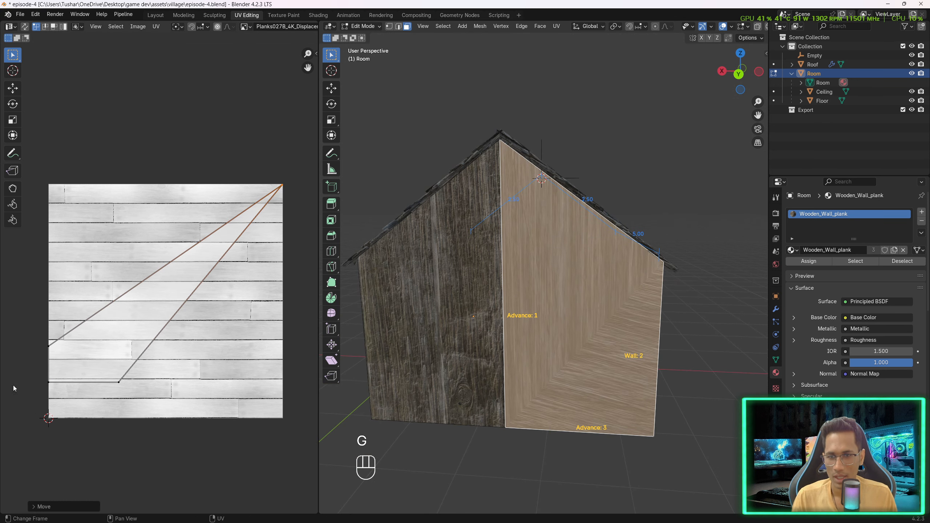
left_click(118, 381)
key("g")
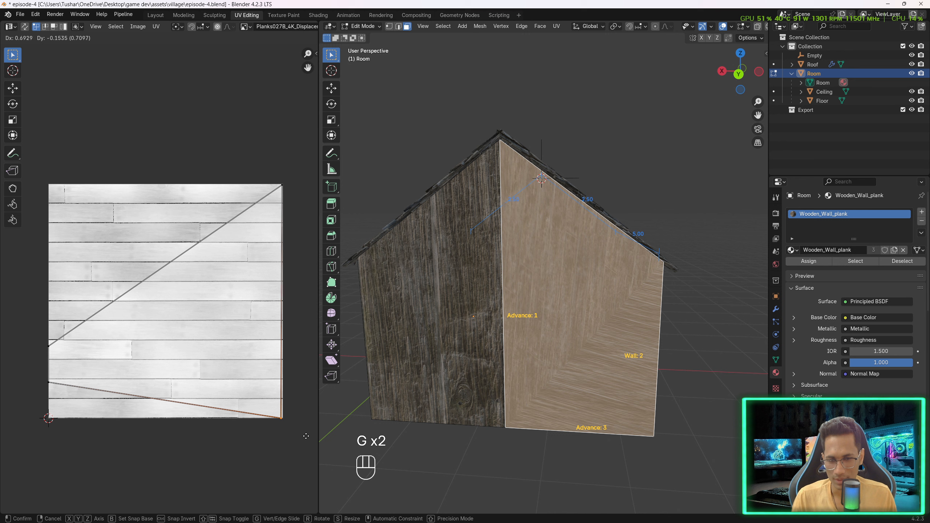
left_click(280, 416)
left_click(52, 345)
key("g")
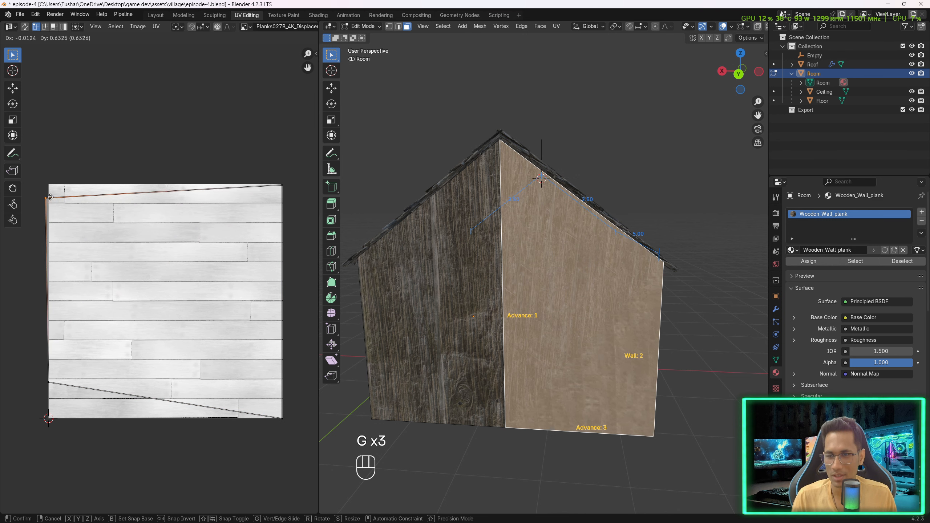
left_click(55, 185)
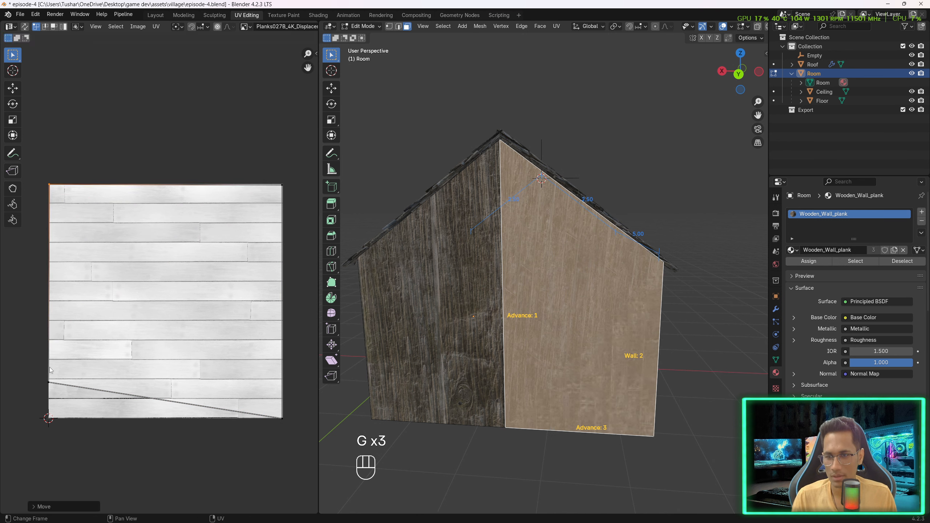
left_click(50, 381)
key("g")
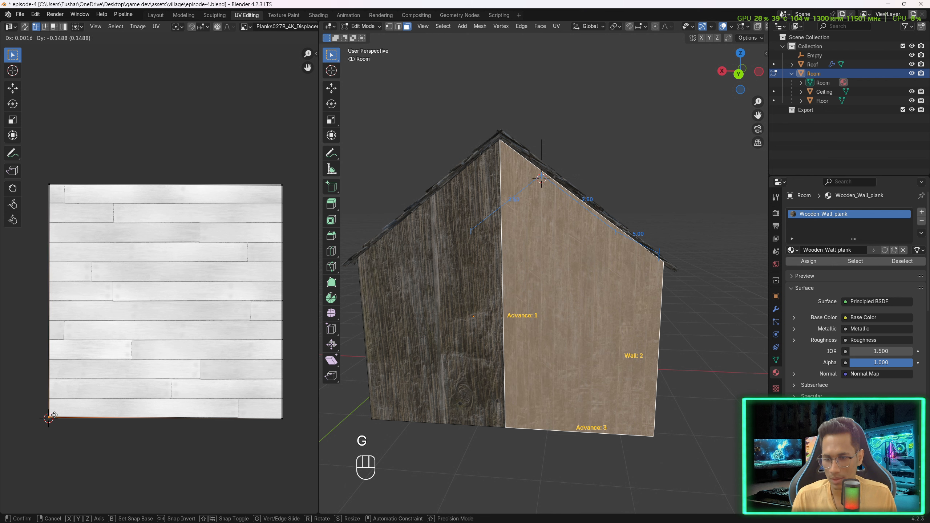
left_click(54, 415)
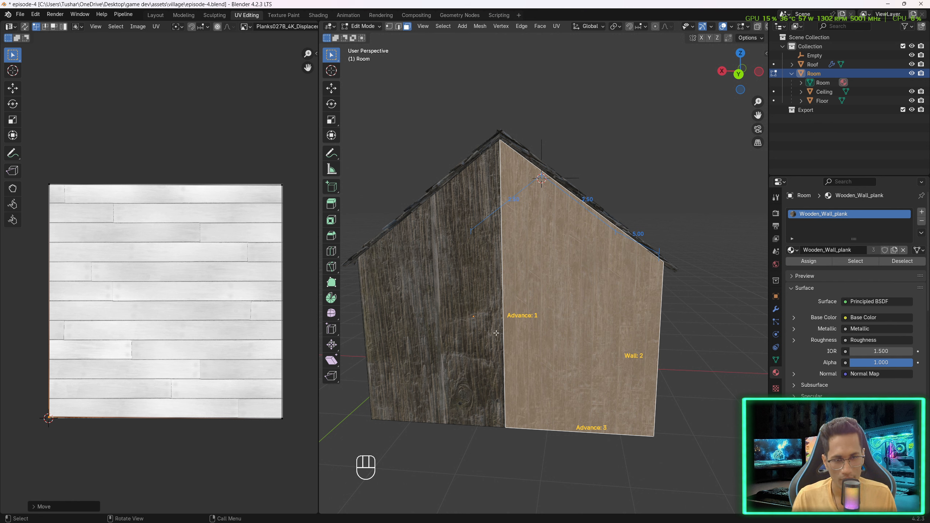
- Select the adjacent gable wall face and stretch its UV vertices to fill the whole texture square
left_click(467, 315)
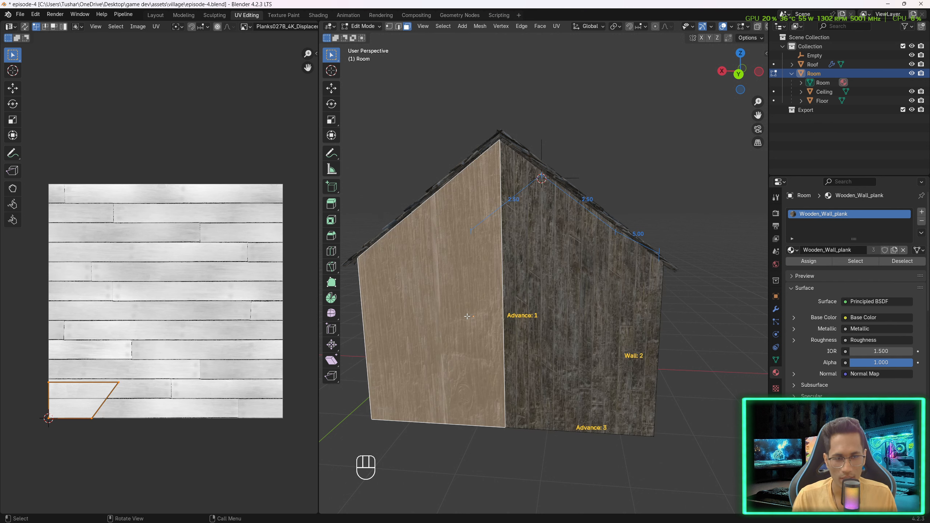
left_click(146, 382)
left_click(119, 382)
left_click_drag(105, 389, 106, 388)
key("g")
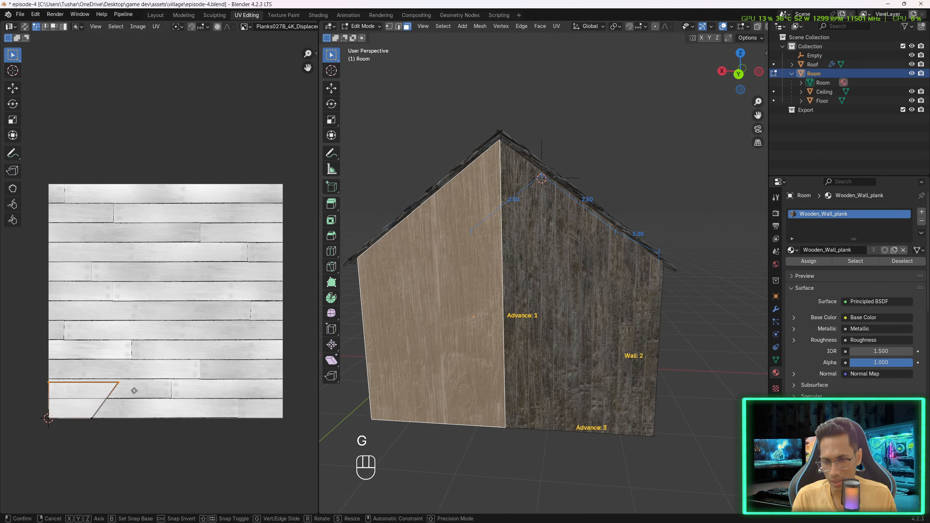
left_click(133, 194)
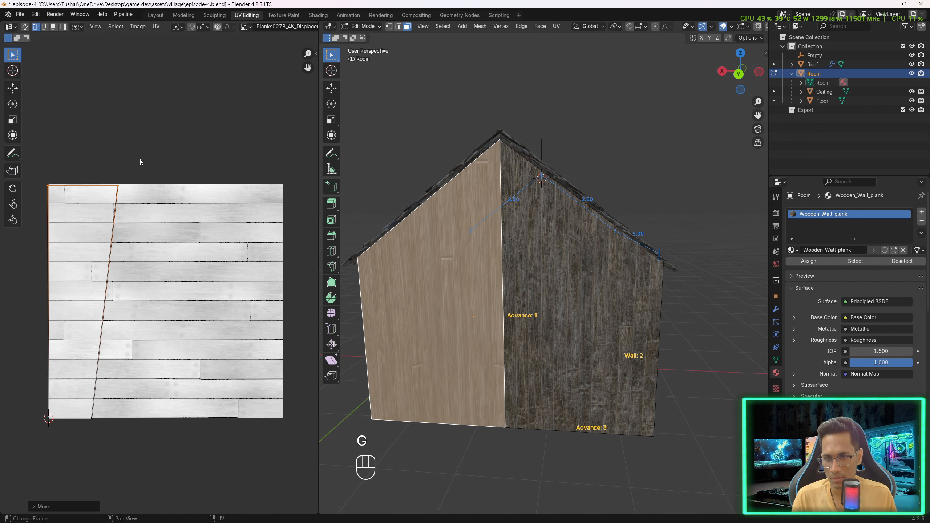
left_click_drag(141, 159, 96, 448)
key("g")
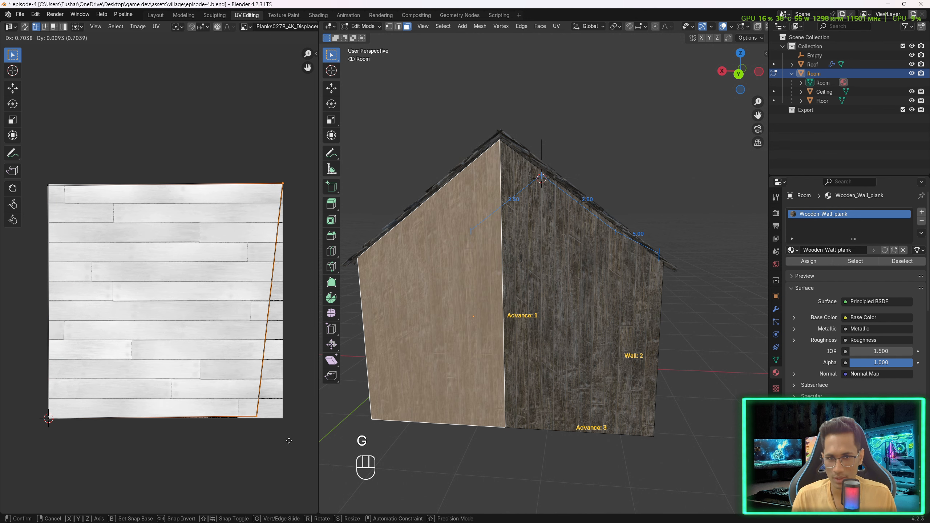
left_click(286, 446)
left_click(258, 418)
key("g")
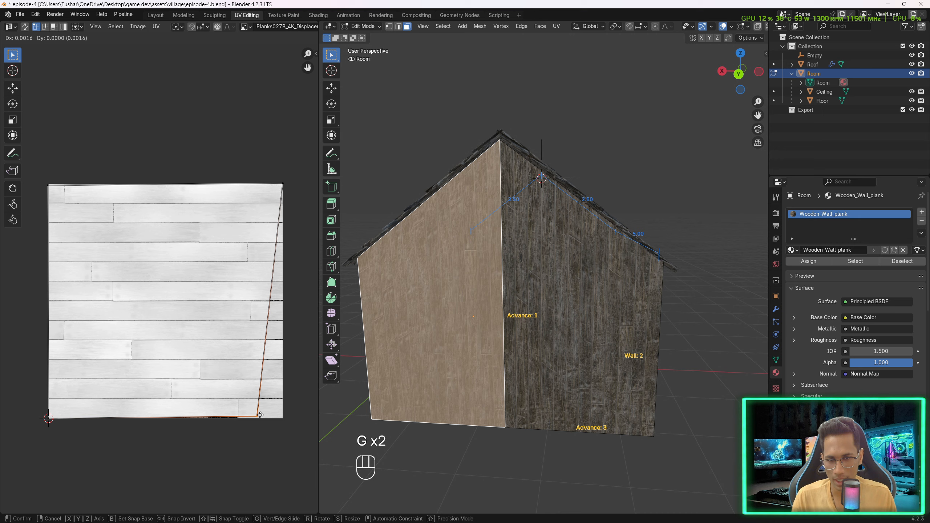
left_click(284, 416)
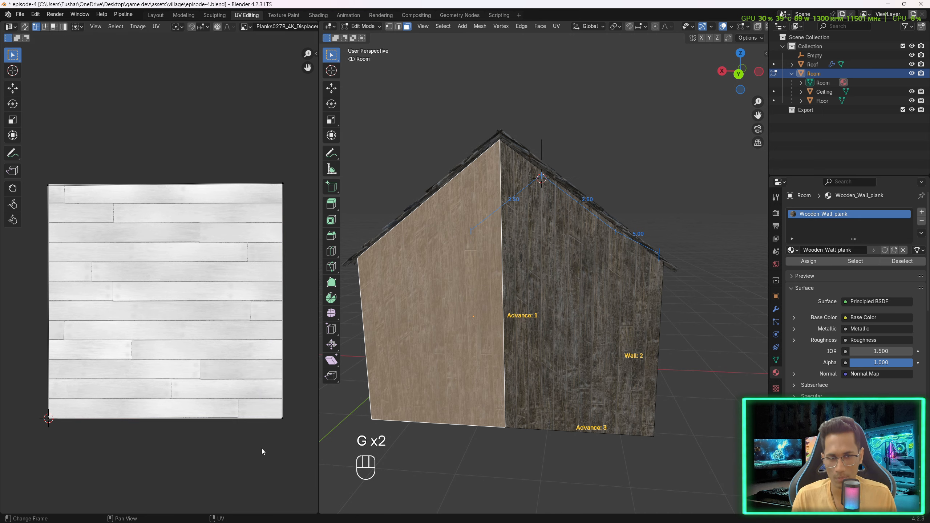
left_click(526, 450)
mouse_move(626, 329)
middle_mouse_down()
mouse_move(655, 319)
mouse_move(702, 327)
mouse_move(627, 314)
middle_mouse_up()
left_click(627, 313)
key("ctrl+z")
key("ctrl+z")
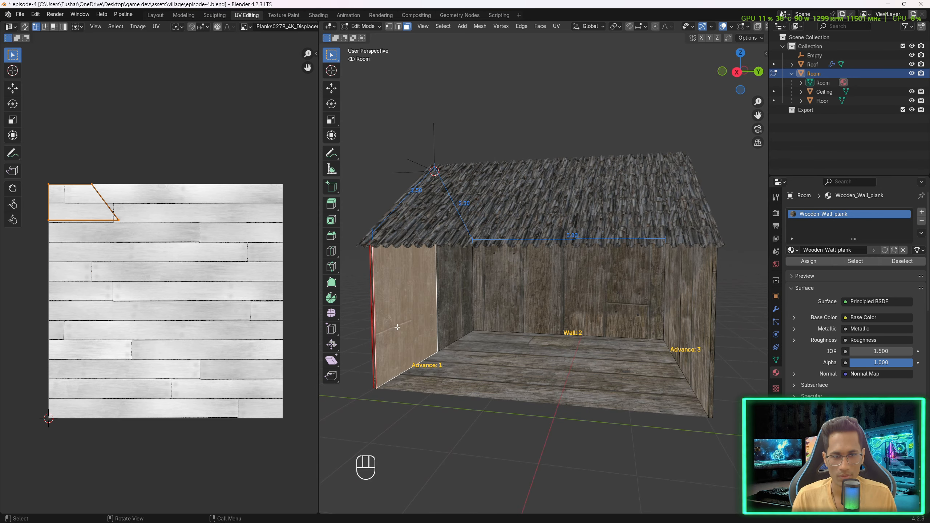
key("ctrl+shift+z")
key("ctrl+shift+z")
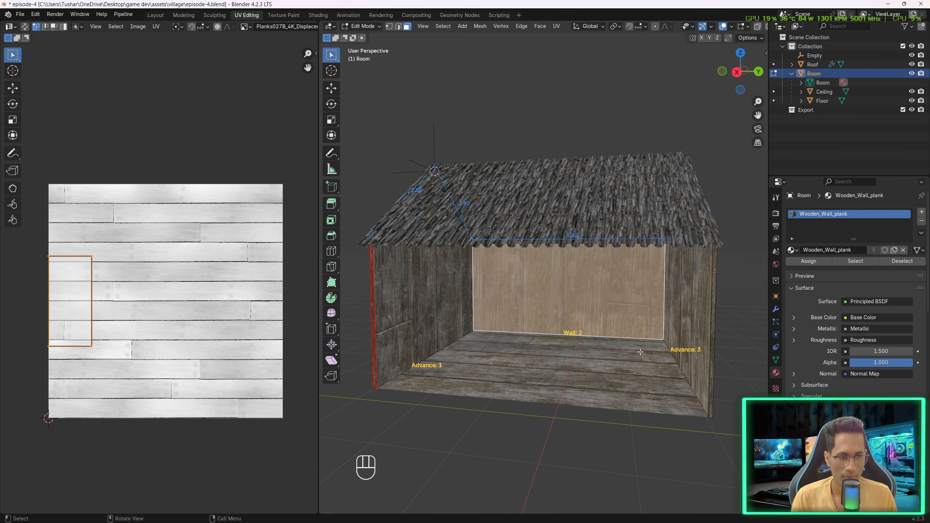
mouse_move(539, 371)
middle_mouse_down()
mouse_move(524, 376)
mouse_move(532, 386)
middle_mouse_up()
left_click(532, 386)
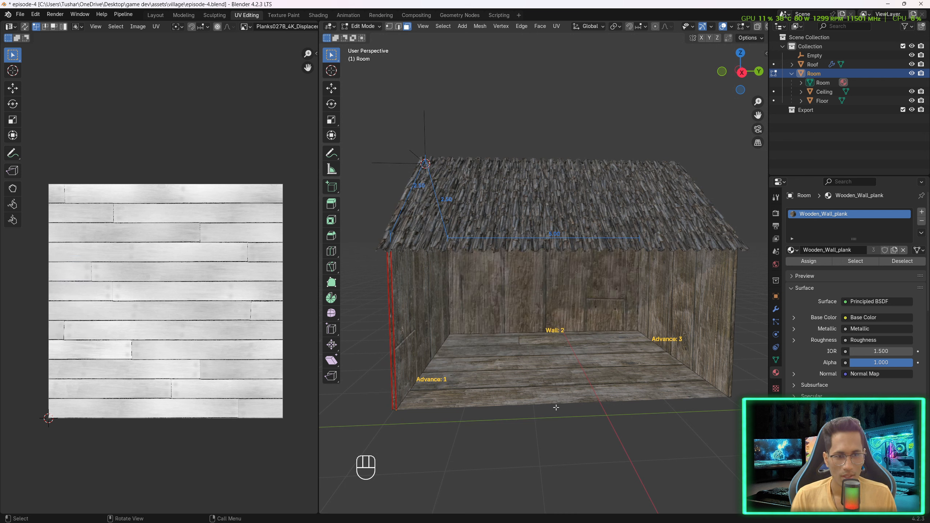
left_click(20, 14)
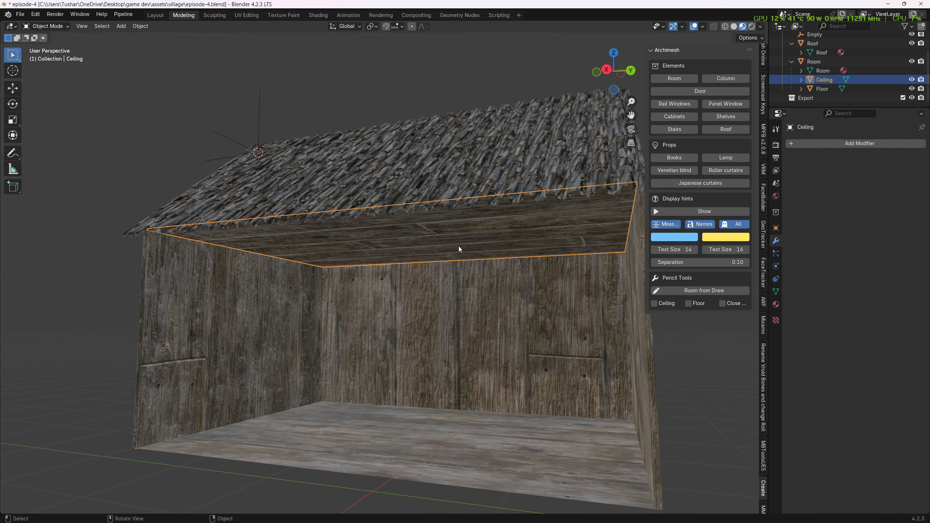
key("Tab")
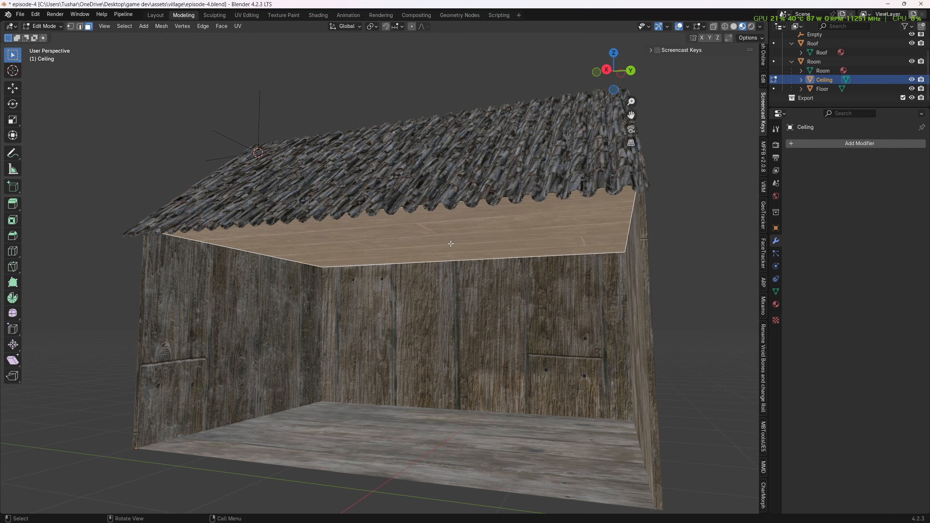
key("g")
key("z")
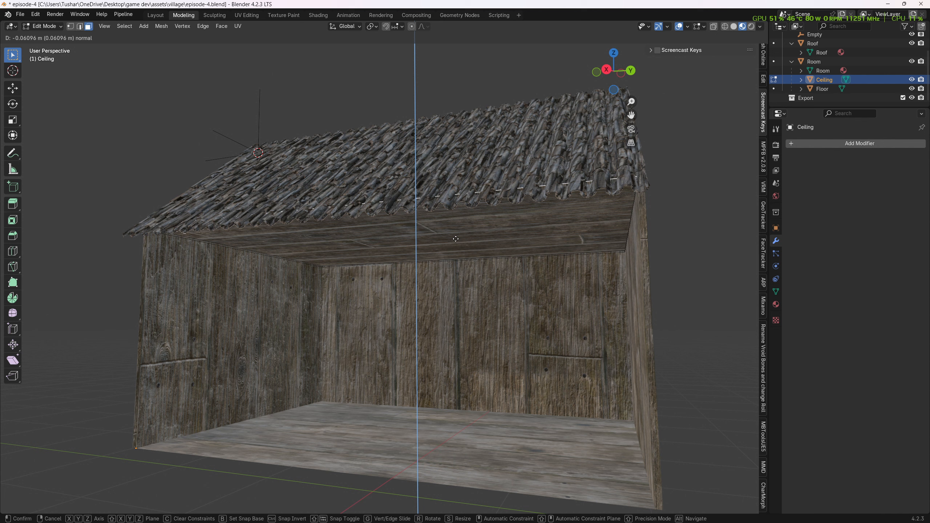
type("0.0")
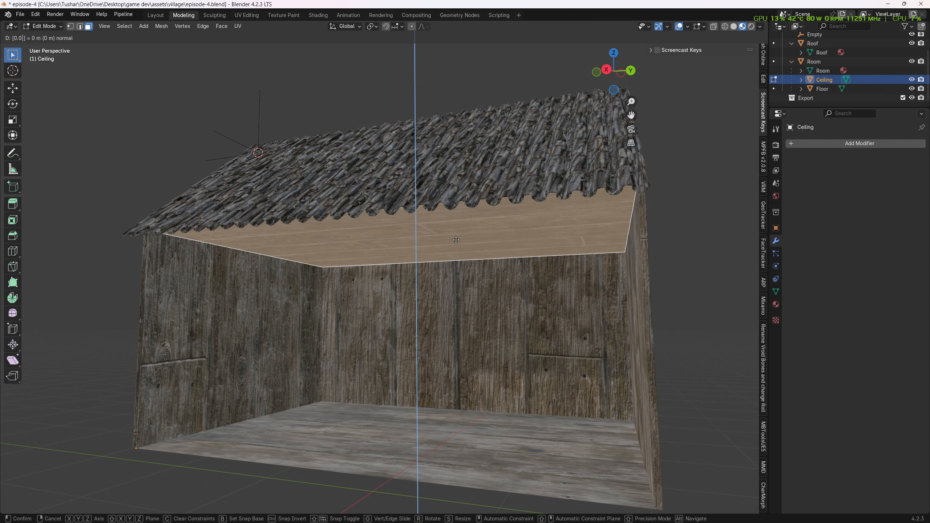
key("Return")
middle_click_drag(456, 239, 480, 258)
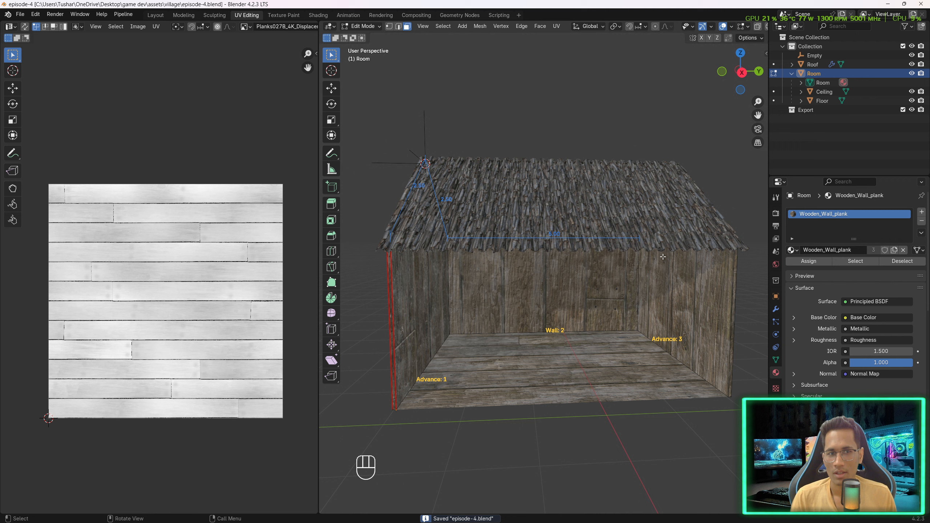
middle_click_drag(608, 253, 651, 261)
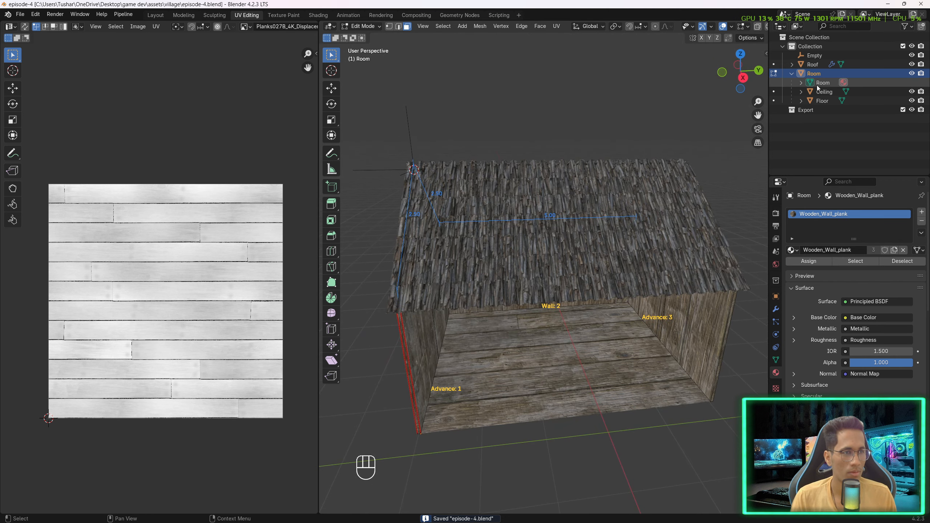
- Save the blend file
left_click(814, 66, "shift")
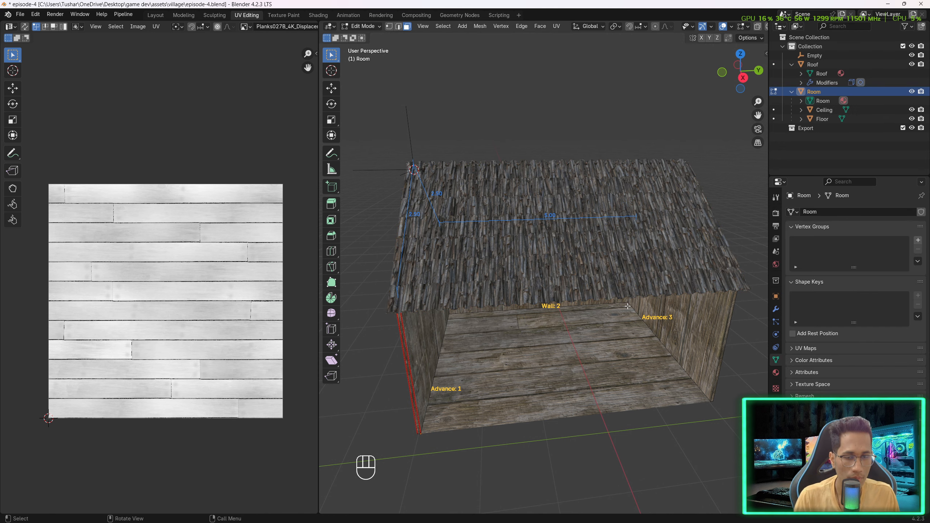
middle_click_drag(628, 306, 612, 295)
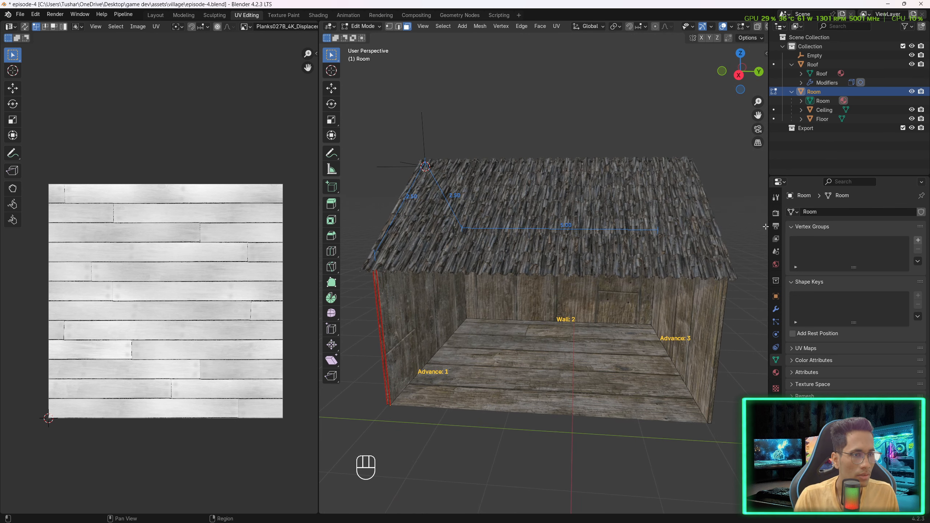
left_click(699, 315)
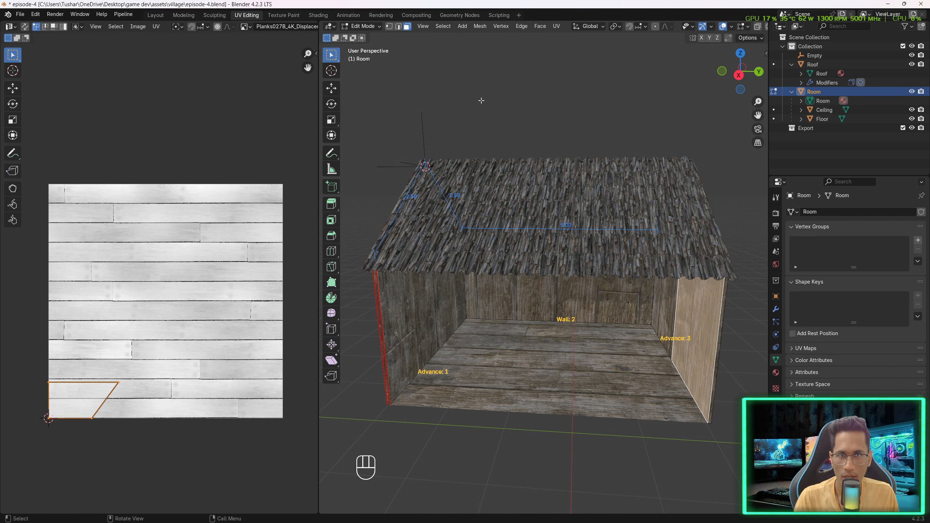
left_click(20, 14)
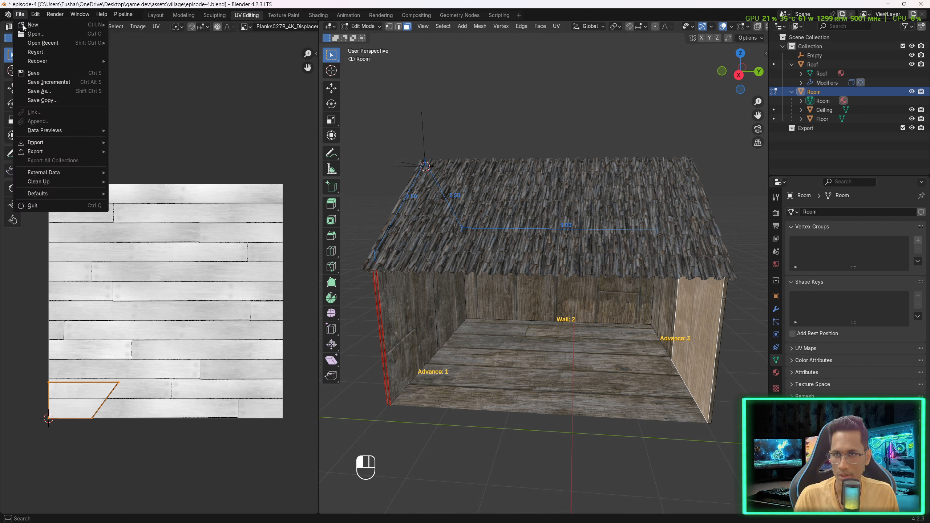
left_click(47, 77)
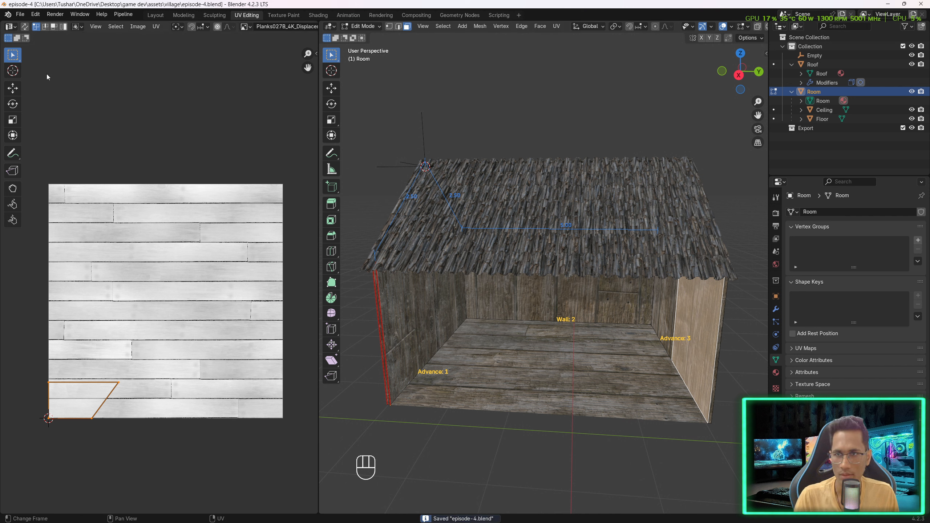
- Return to Object Mode, select the roof, and apply its Solidify and Subdivision modifiers
left_click(776, 309)
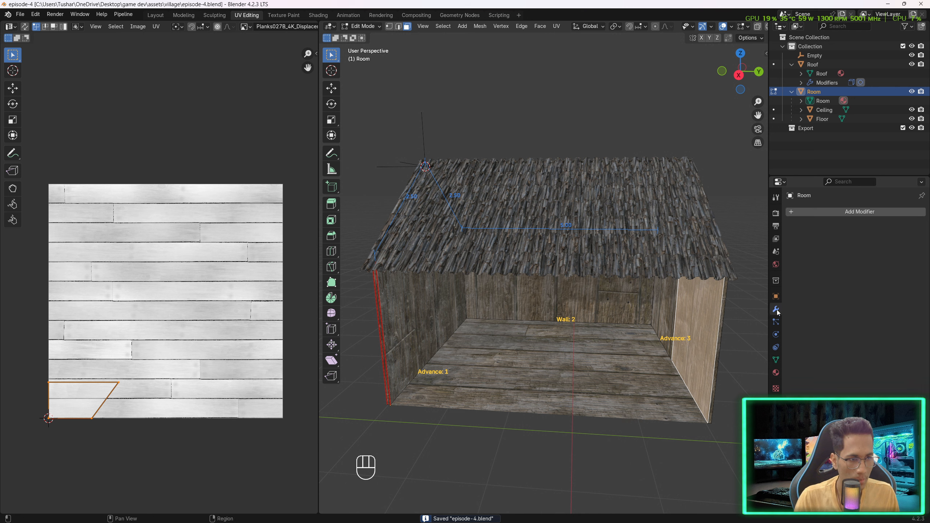
left_click(653, 230)
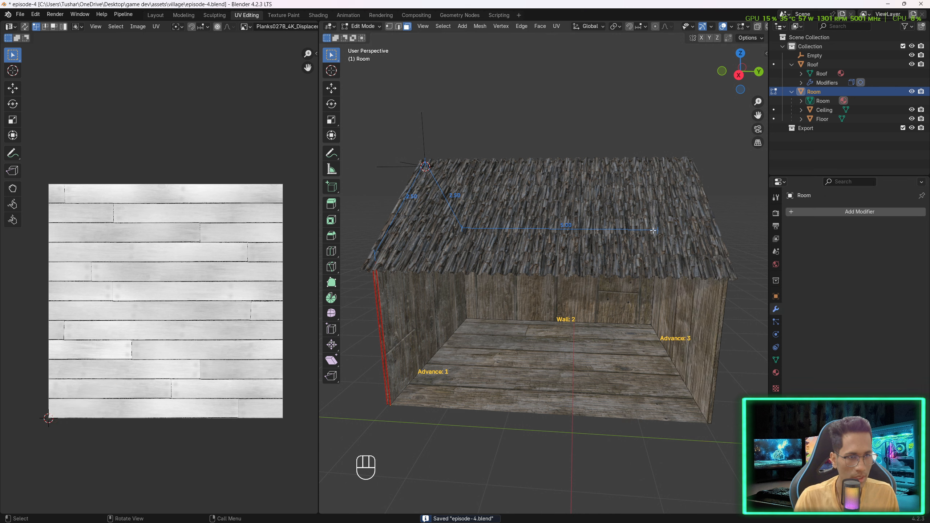
left_click(366, 26)
left_click(360, 36)
left_click(636, 239)
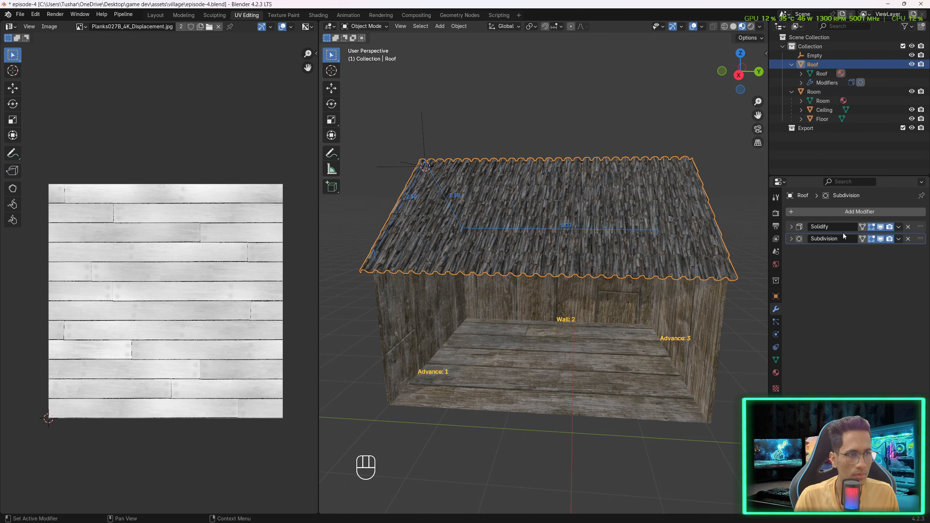
left_click(898, 227)
left_click(893, 237)
left_click(898, 227)
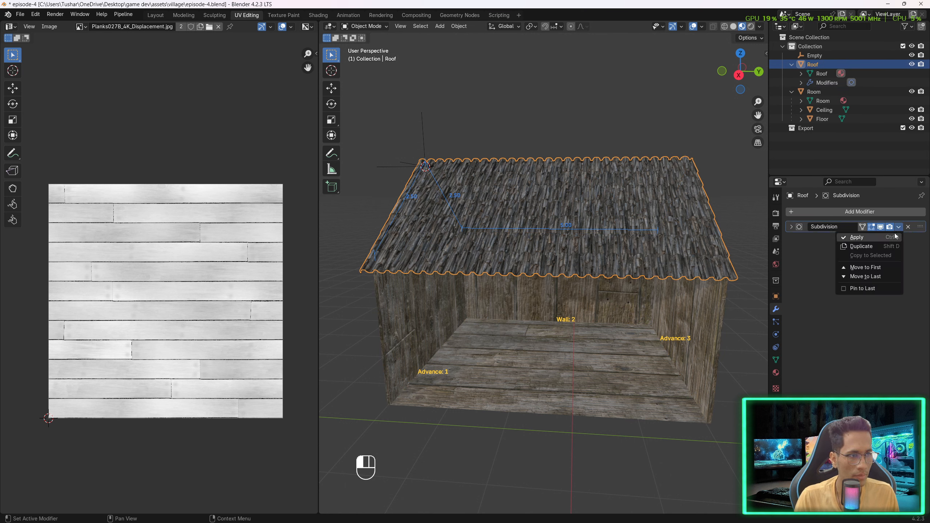
- Select the Room and Roof objects together with all of their child objects
left_click(701, 337)
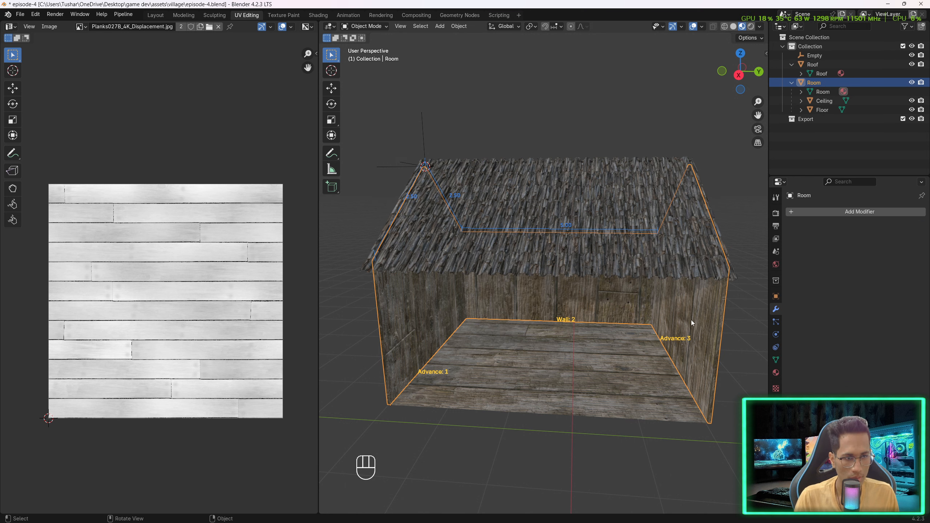
left_click(536, 378)
left_click(575, 295)
middle_click_drag(575, 295, 567, 220)
left_click(566, 220)
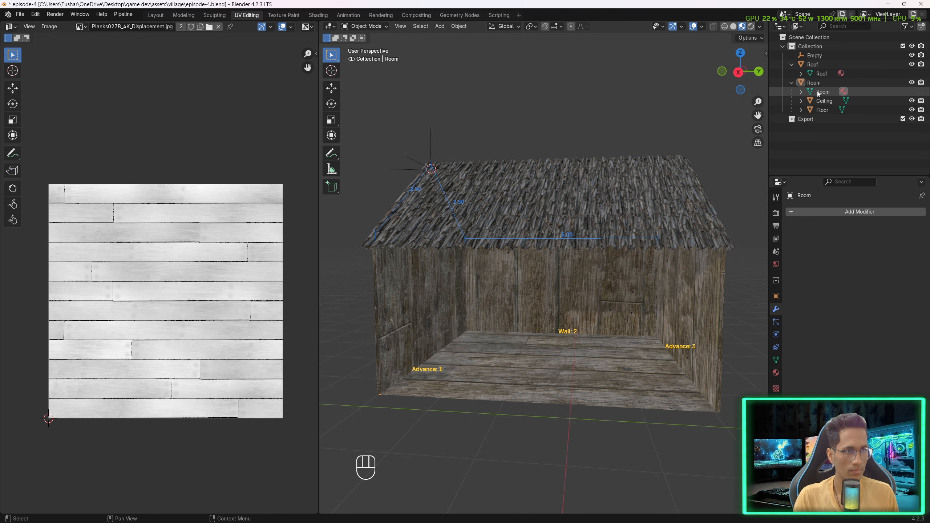
left_click(818, 84)
right_click(818, 84)
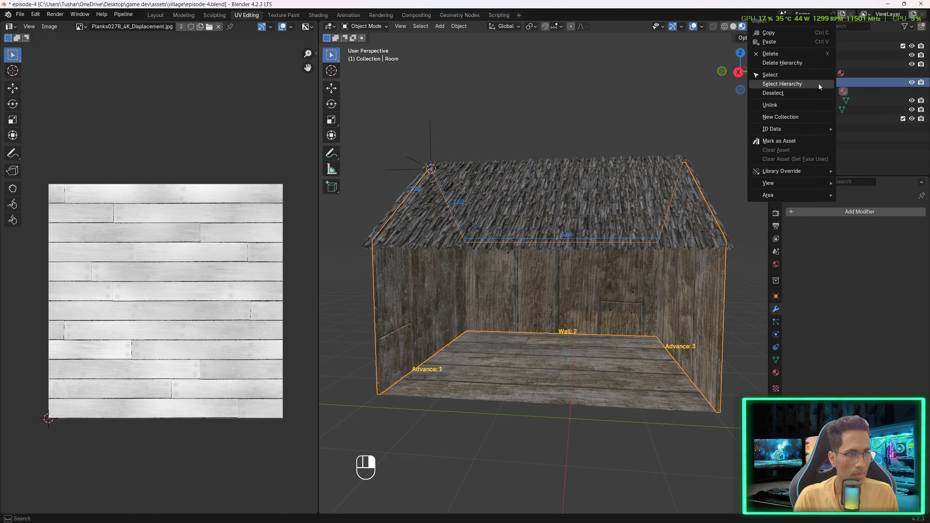
left_click(807, 84)
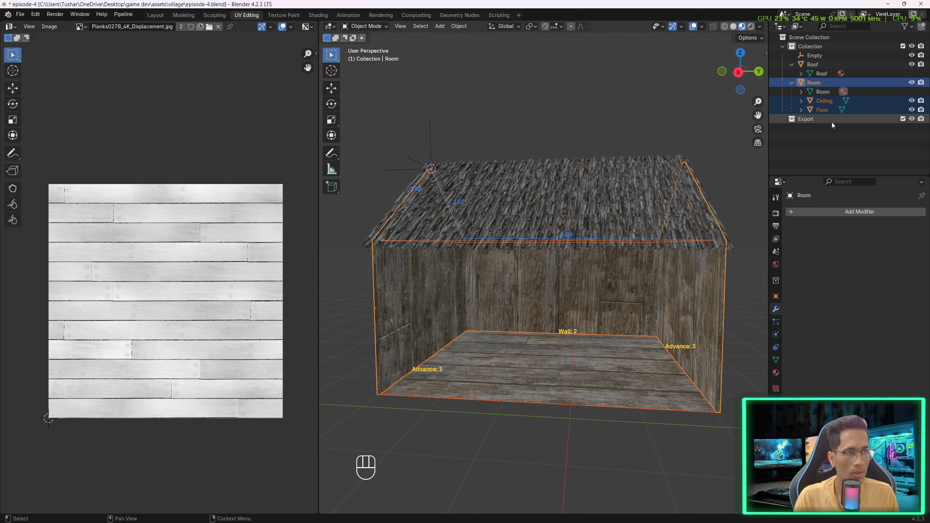
left_click(815, 65, "ctrl")
right_click(815, 66)
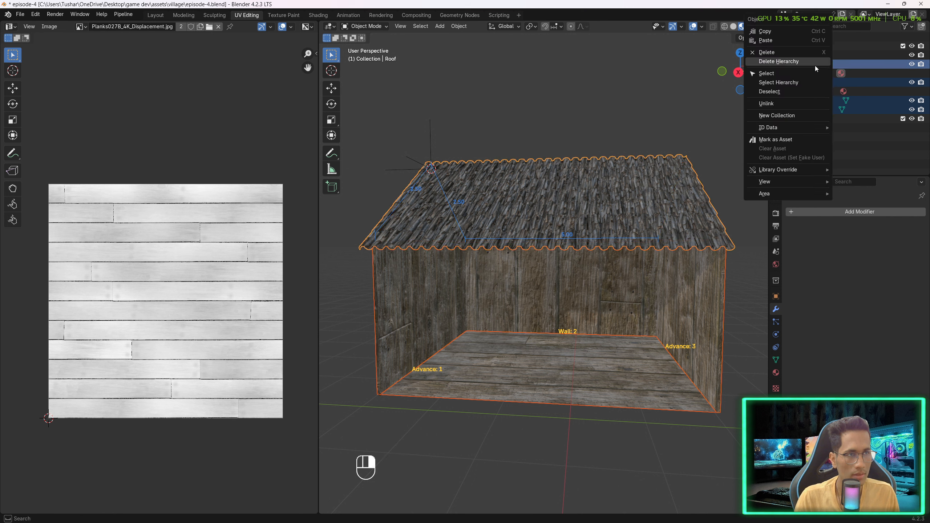
left_click(803, 82)
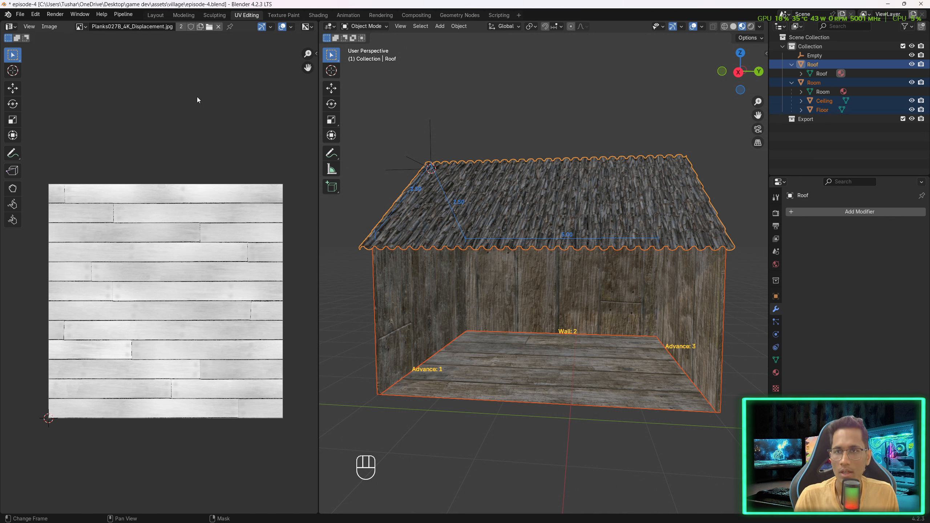
- Start an FBX export and name the file merchant_shop.fbx
left_click(20, 15)
mouse_move(49, 144)
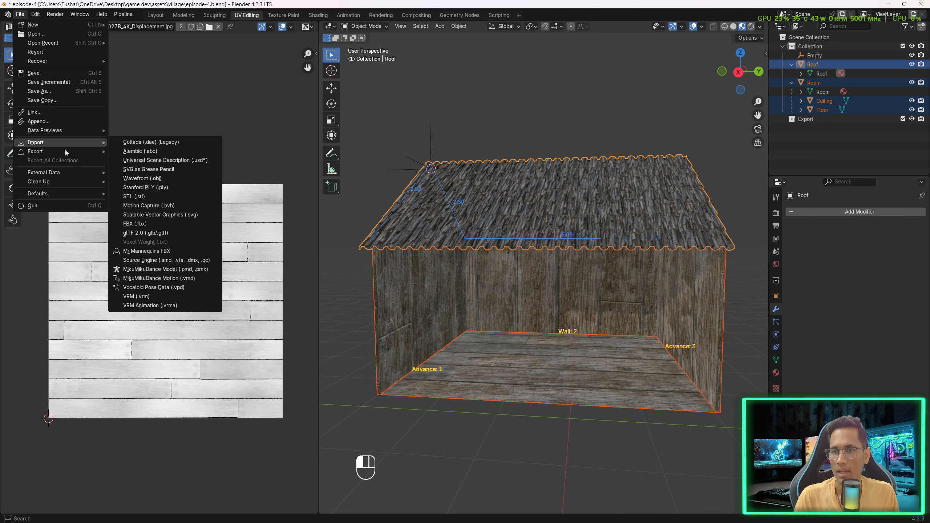
left_click(141, 232)
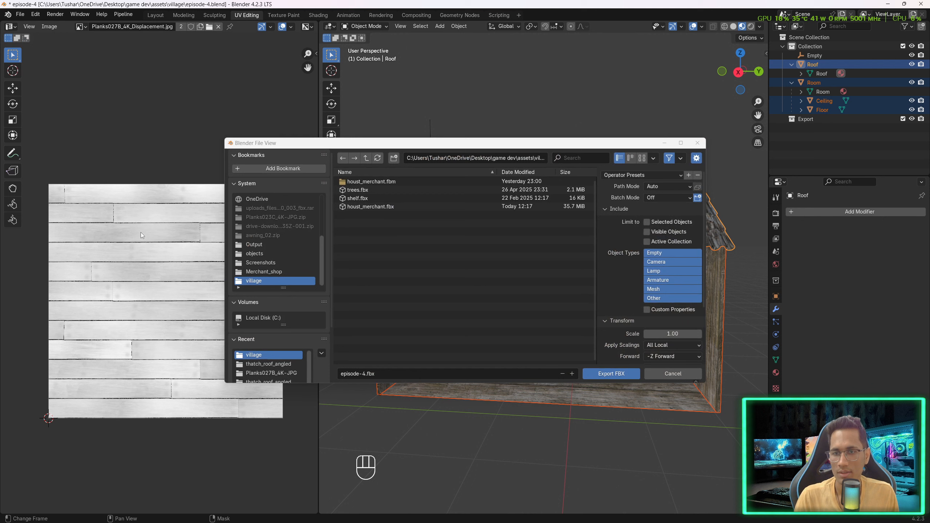
left_click(353, 374)
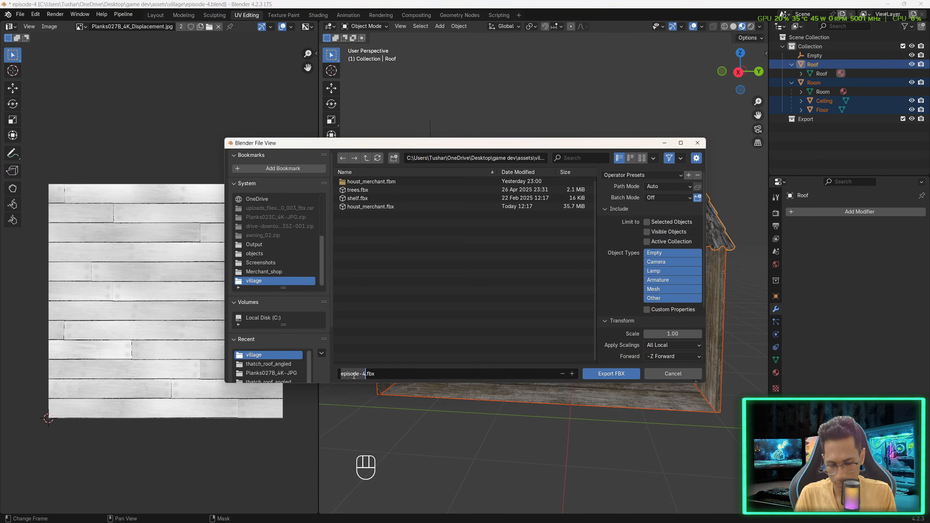
type("merchant_shop")
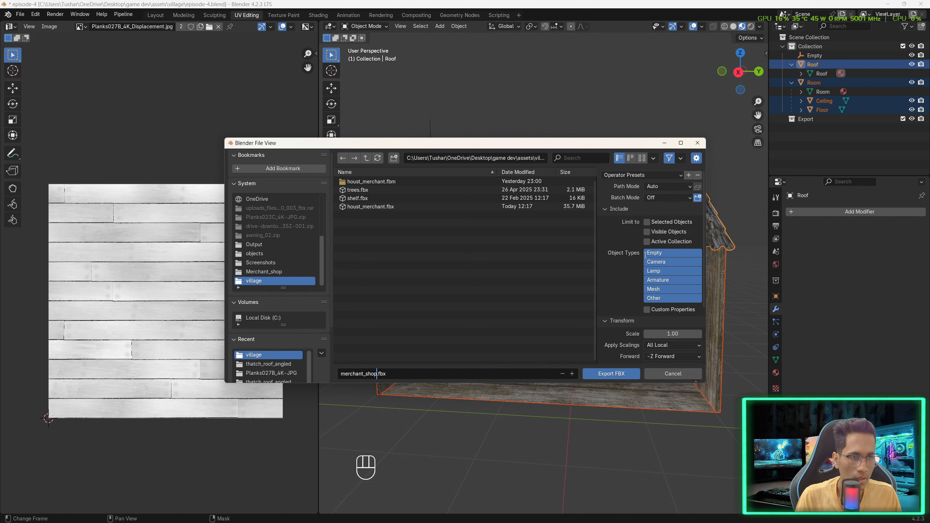
- Limit the export to selected objects and the Mesh object type only
left_click(665, 289)
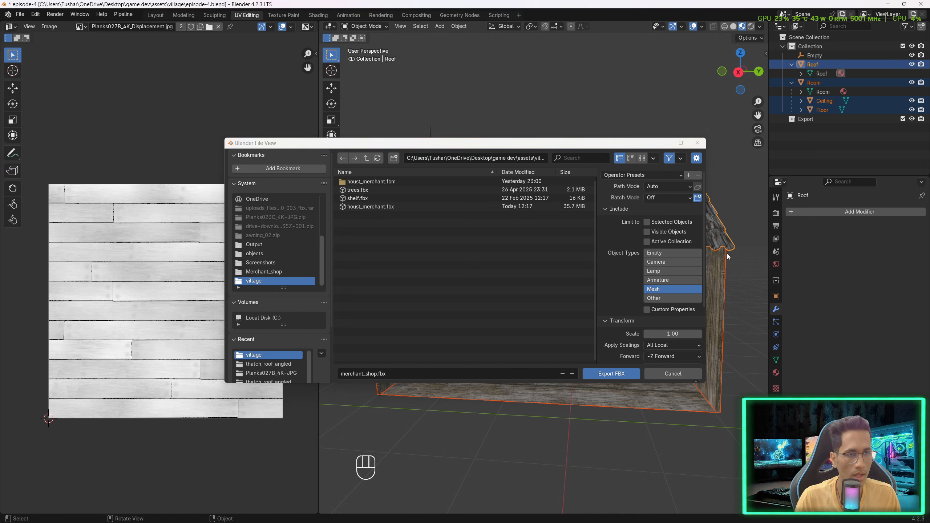
left_click(680, 223)
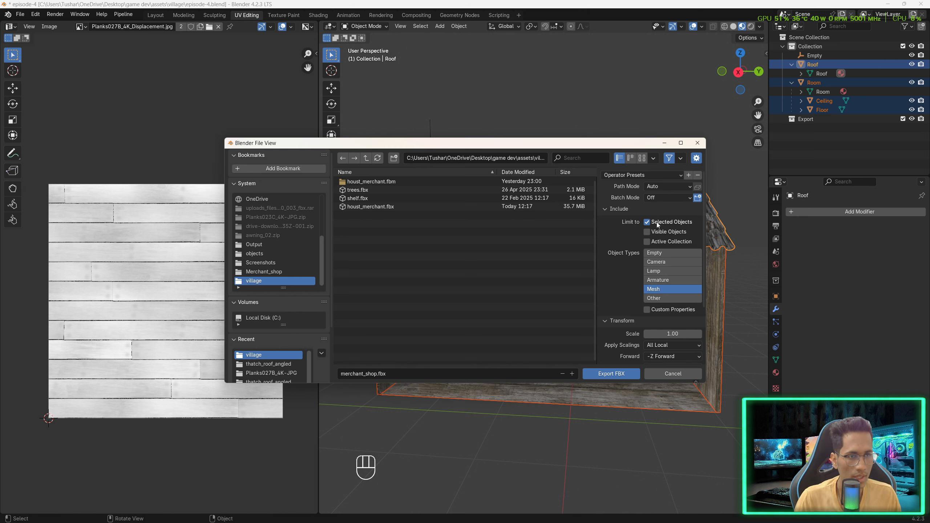
left_click_drag(638, 144, 544, 201)
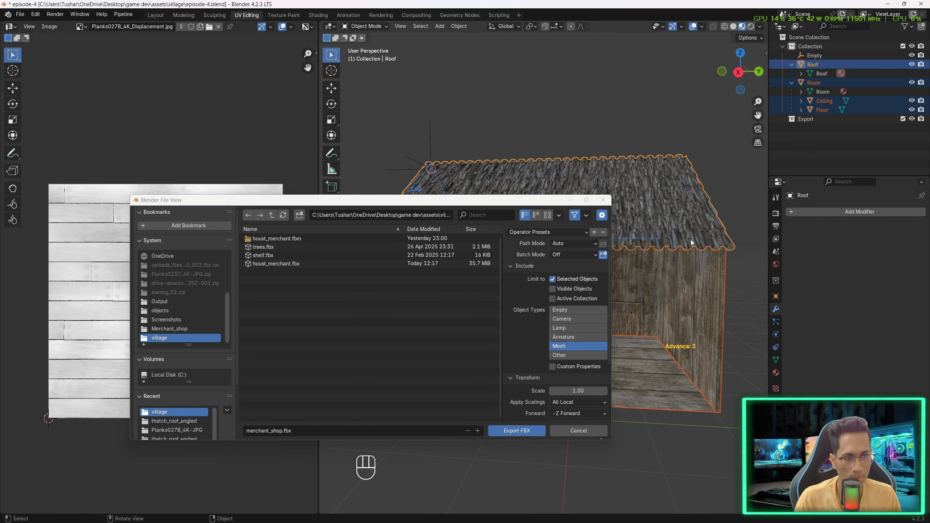
- Set the export Path Mode to Copy
left_click(579, 244)
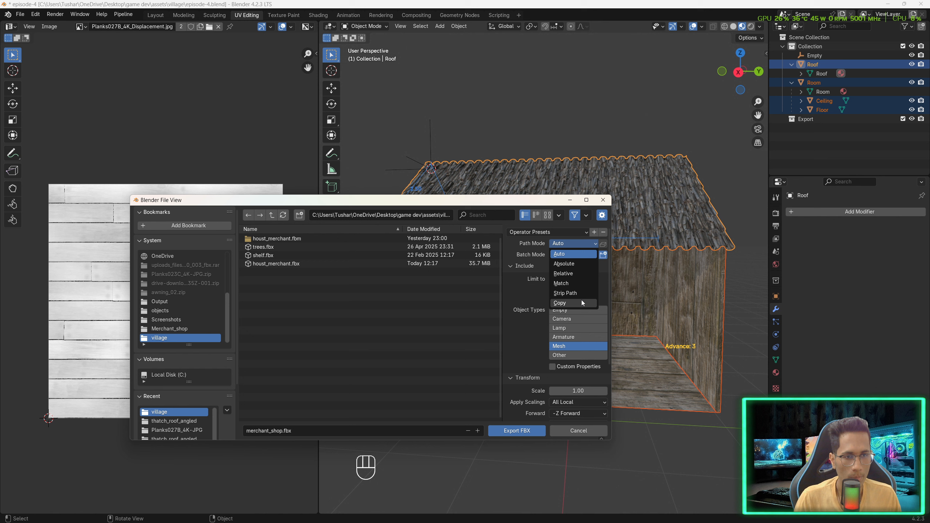
left_click(582, 300)
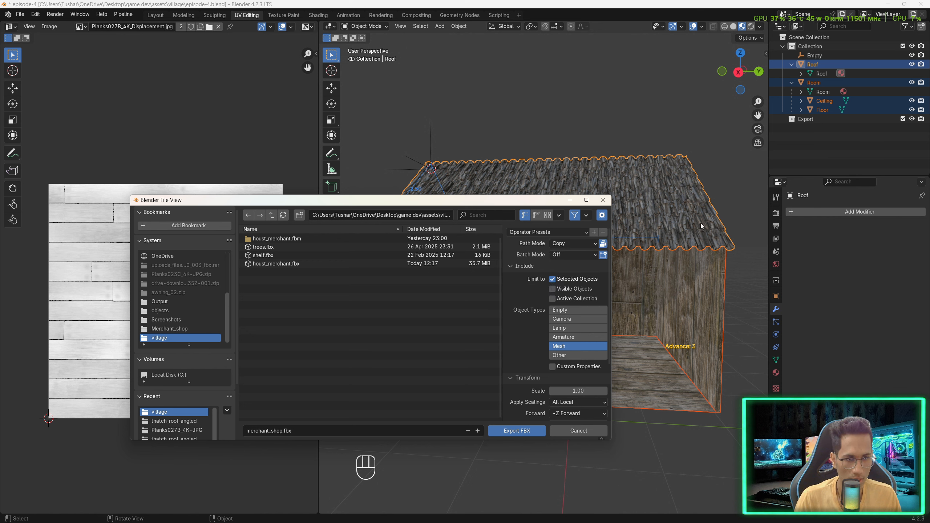
- Set the geometry Smoothing option to Face
scroll(576, 313, "down", 5)
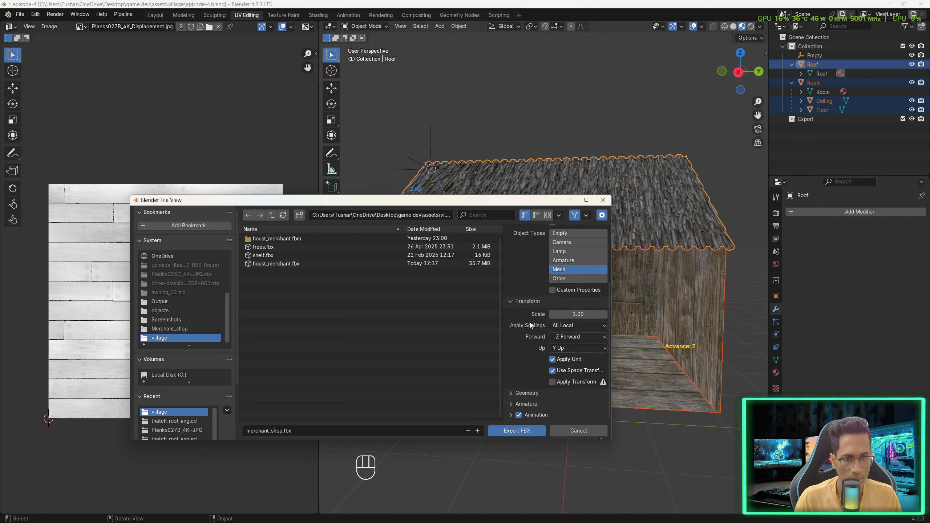
left_click(527, 392)
scroll(529, 388, "down", 6)
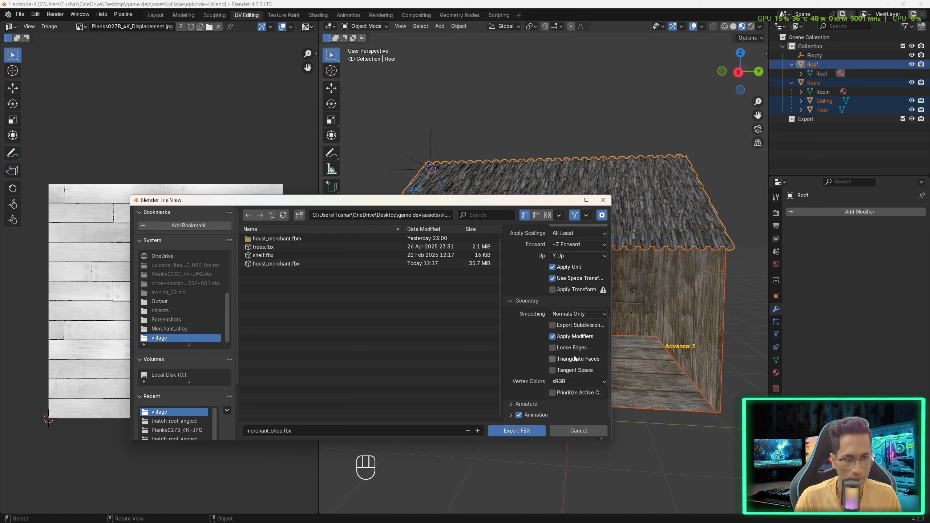
left_click(571, 314)
left_click(576, 332)
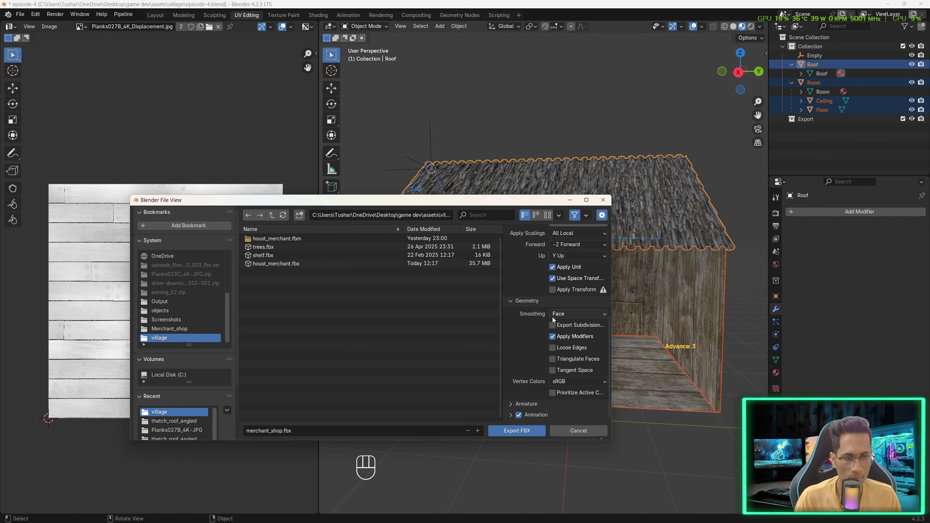
- Disable Animation export and export the FBX file
left_click(519, 415)
left_click(524, 404)
scroll(540, 402, "down", 4)
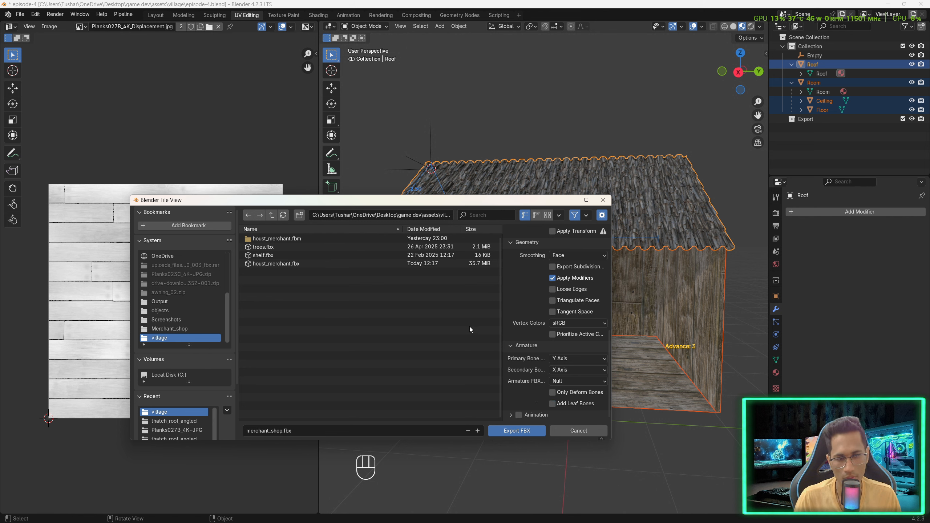
left_click(519, 432)
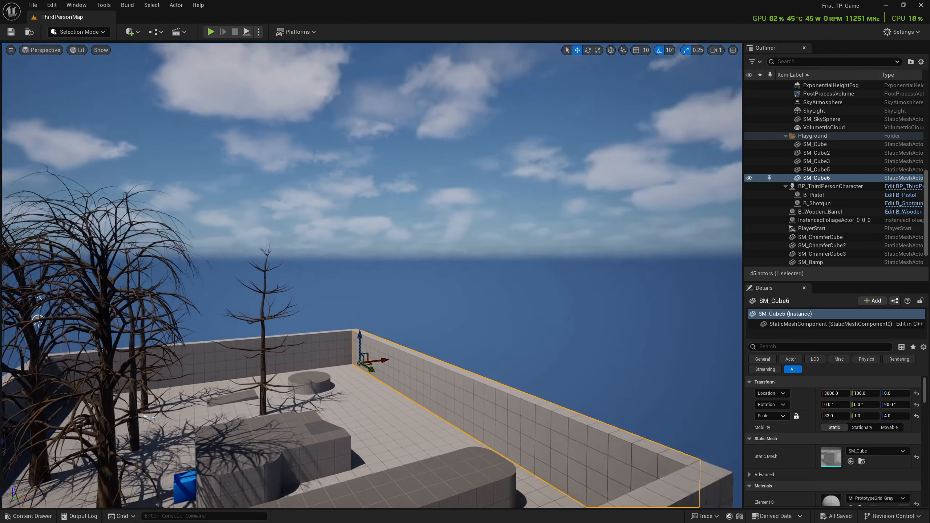
- Switch to Unreal Engine and delete the four boundary walls around the level
right_click_drag(514, 351, 483, 381)
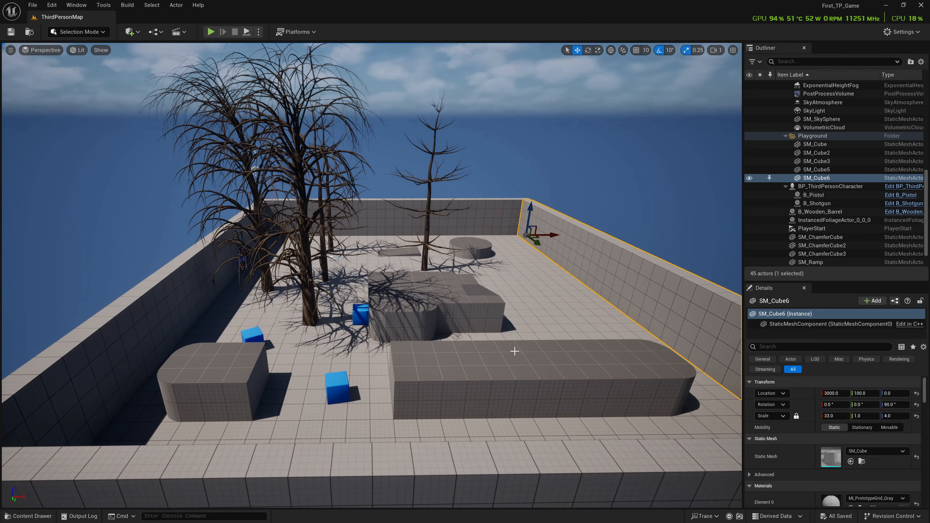
scroll(515, 351, "down", 3)
left_click(466, 215, "ctrl")
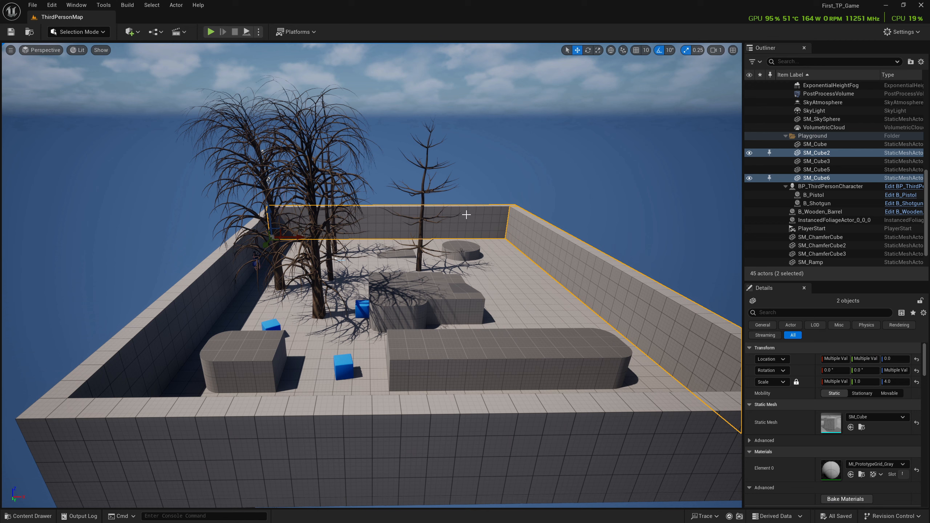
left_click(101, 355, "ctrl")
left_click(228, 435, "ctrl")
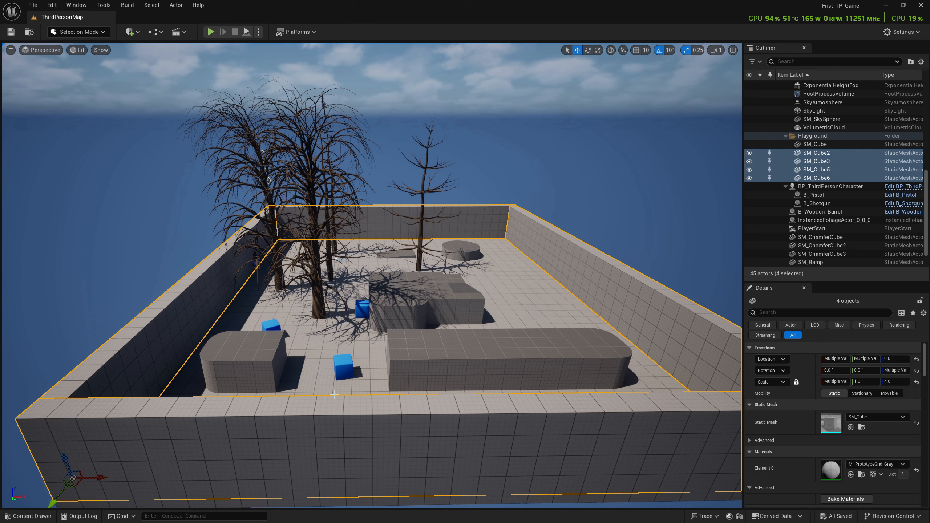
key("Delete")
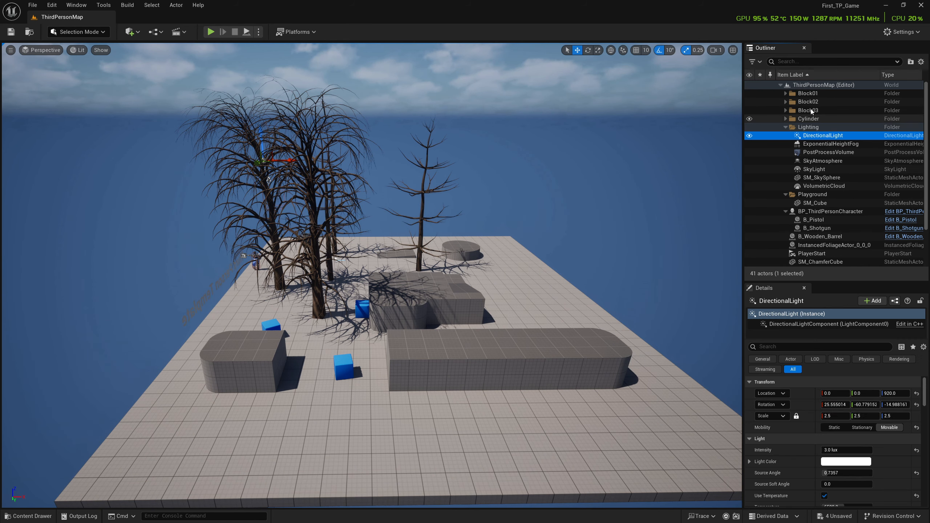
- Delete the Block01, Block02, Block03 and Cylinder folders from the level
left_click(807, 93)
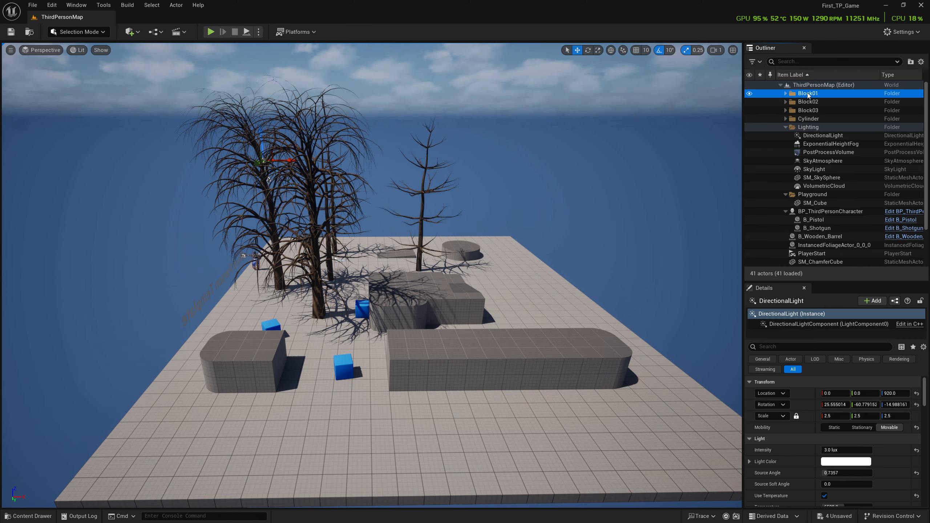
left_click(811, 118, "shift")
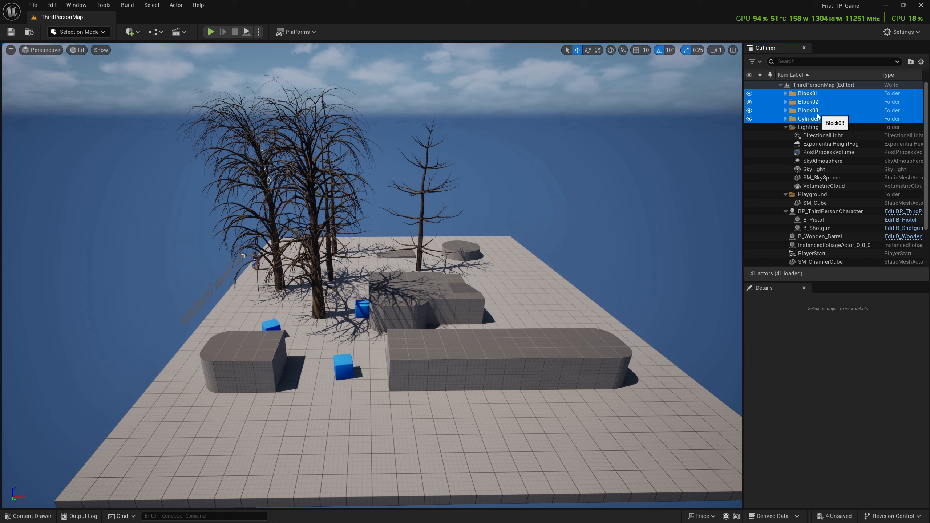
key("Delete")
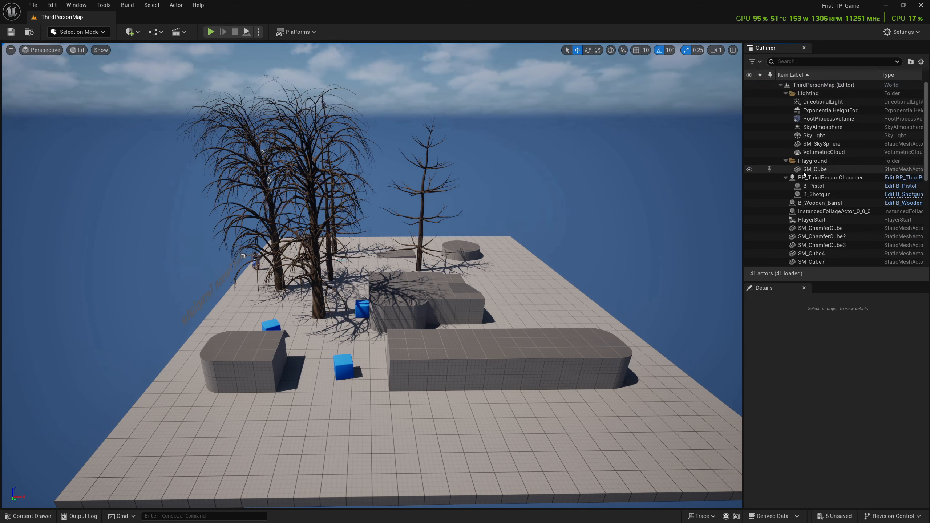
- Delete all remaining prototype meshes from SM_ChamferCube through SM_Ramp3
scroll(804, 176, "down", 3)
scroll(804, 184, "down", 1)
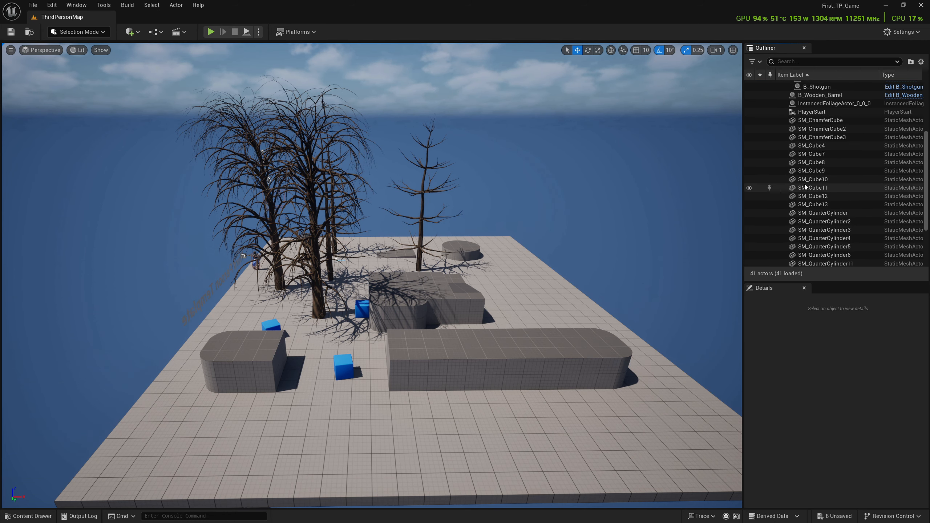
left_click(818, 122)
scroll(808, 188, "down", 3)
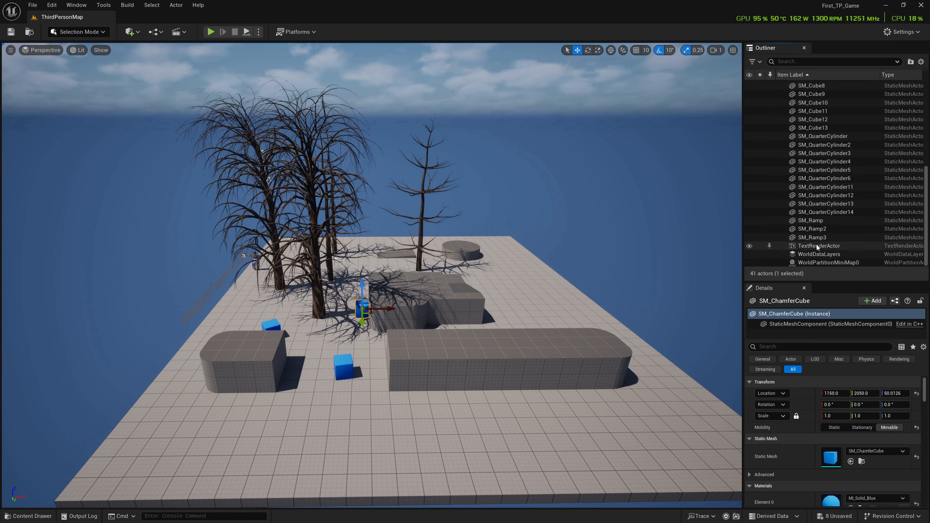
left_click(812, 237, "shift")
scroll(804, 191, "up", 2)
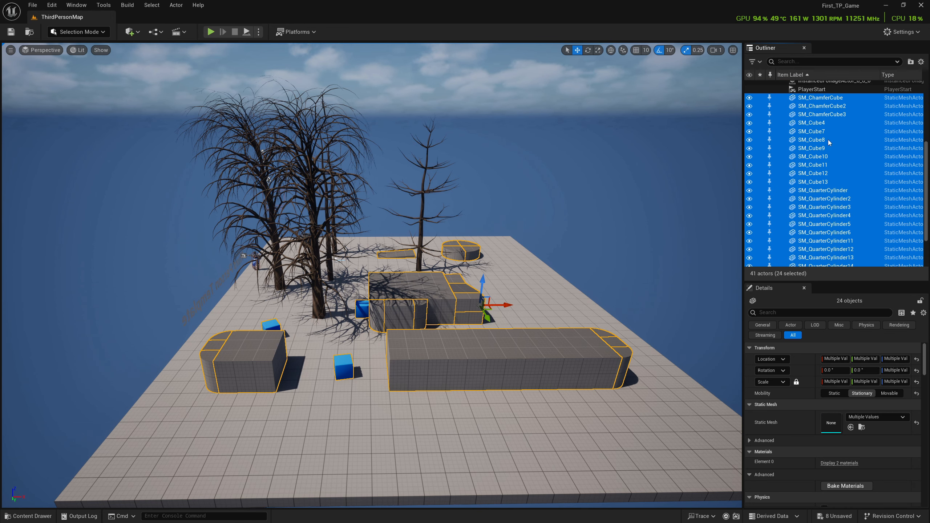
scroll(828, 139, "down", 2)
key("Delete")
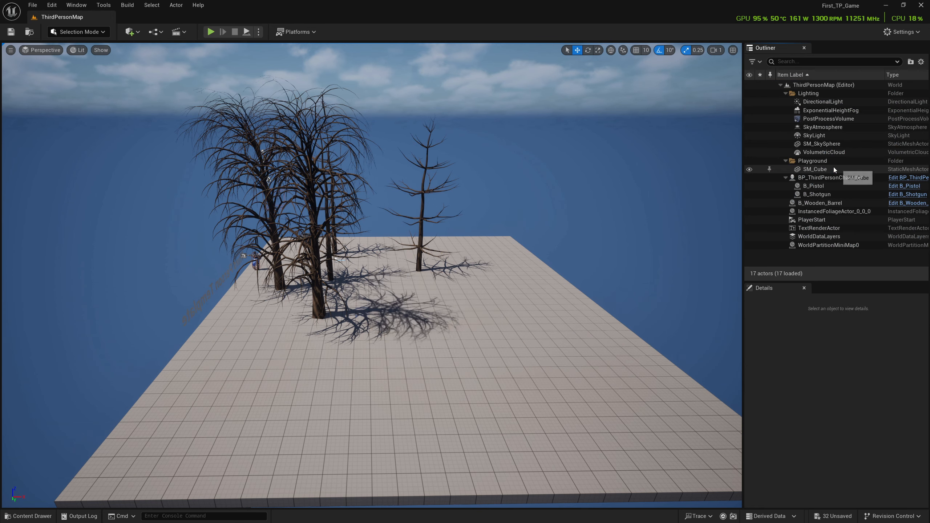
- Set the floor cube's scale to 75, 75 and 0.2
left_click(834, 169)
mouse_move(491, 406)
right_mouse_down()
mouse_move(507, 443)
mouse_move(490, 406)
right_mouse_up()
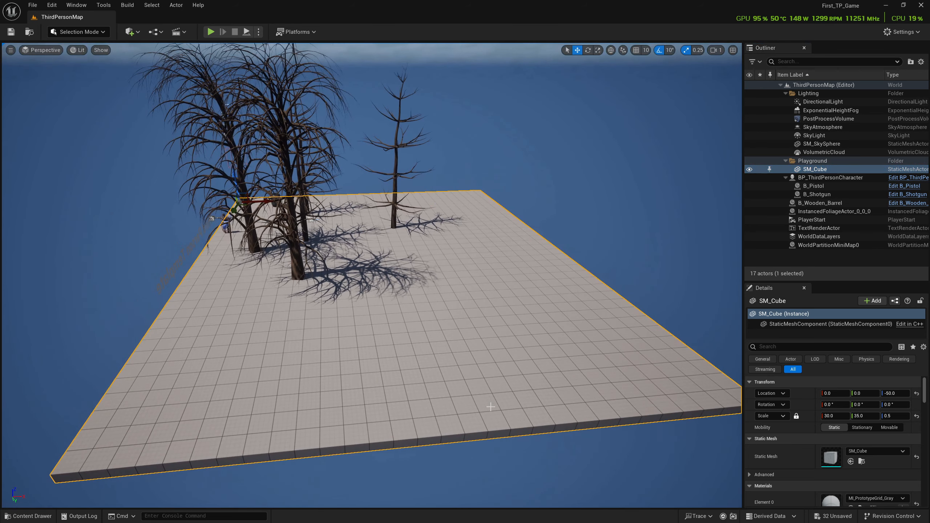
left_click(795, 416)
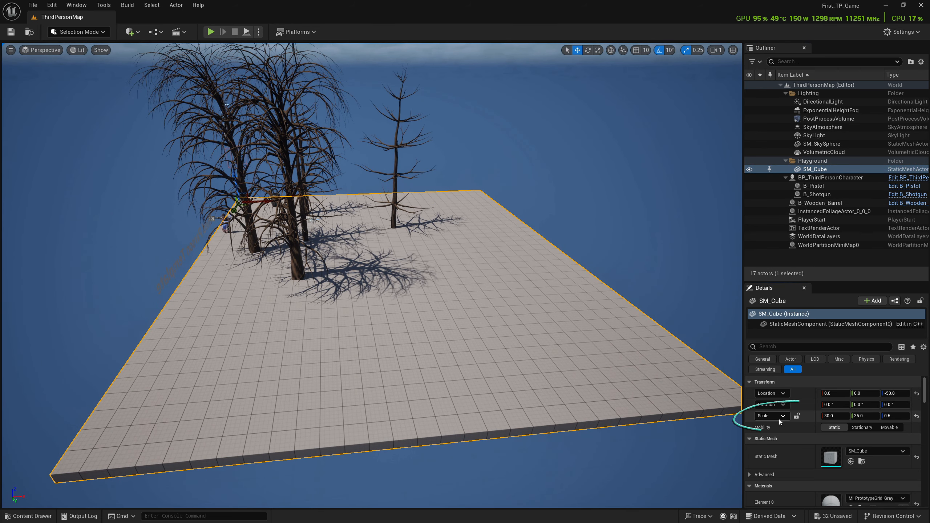
left_click(841, 416)
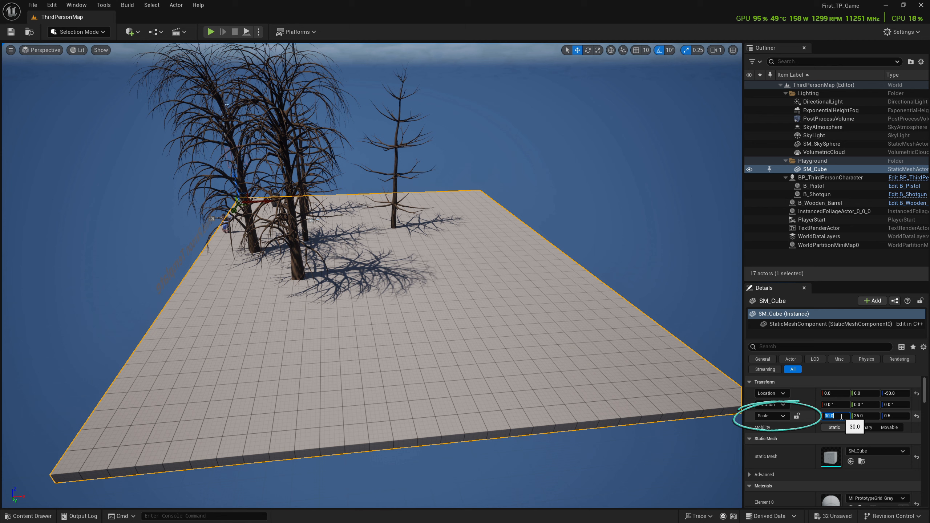
type("75")
key("Tab")
type("75")
key("Tab")
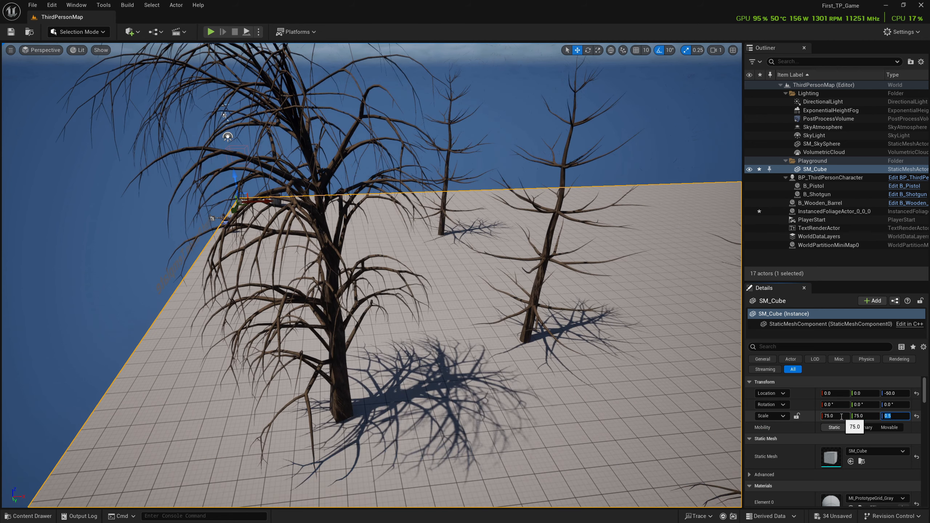
type("0.2")
key("Return")
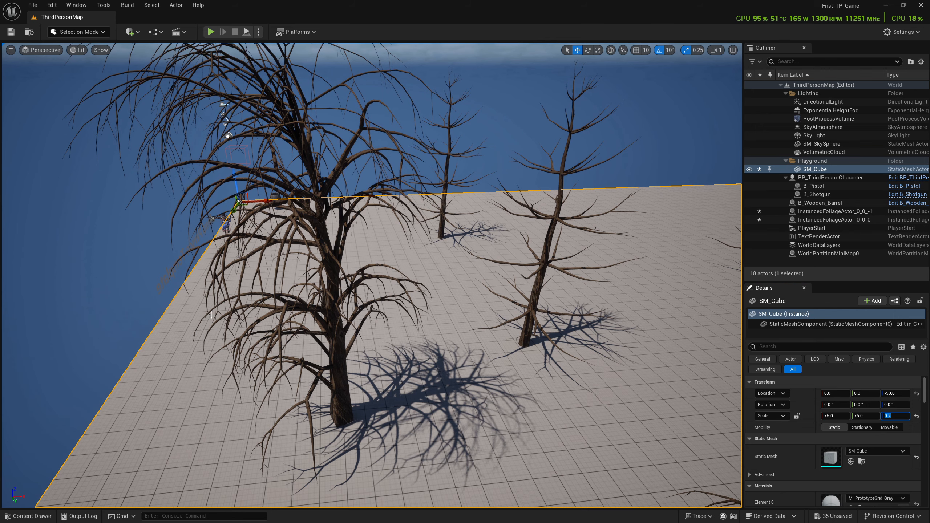
- Open the Content Drawer
key("w")
mouse_move(211, 315)
right_mouse_down()
mouse_move(228, 297)
mouse_move(206, 306)
mouse_move(212, 315)
right_mouse_up()
key("ctrl+space")
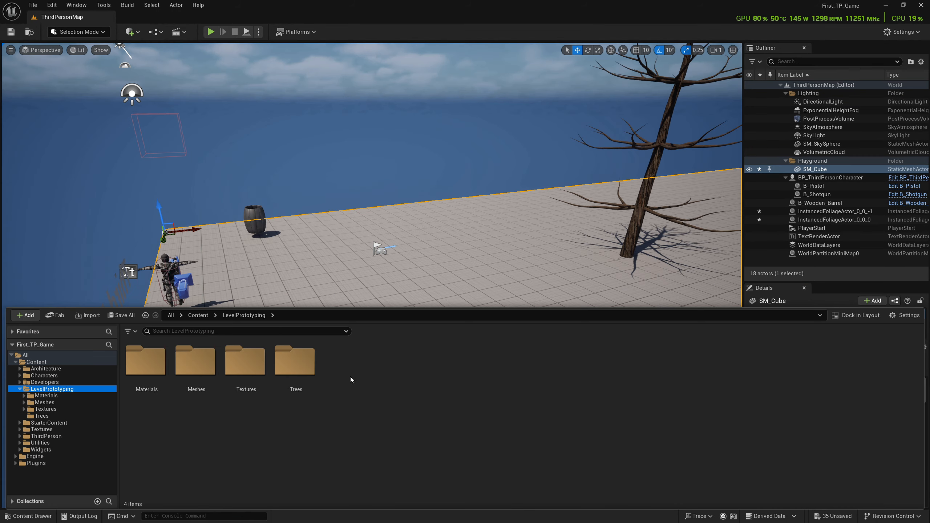
- Create a folder named Merchant_Shop inside the LevelPrototyping Meshes folder and open it
double_click(198, 360)
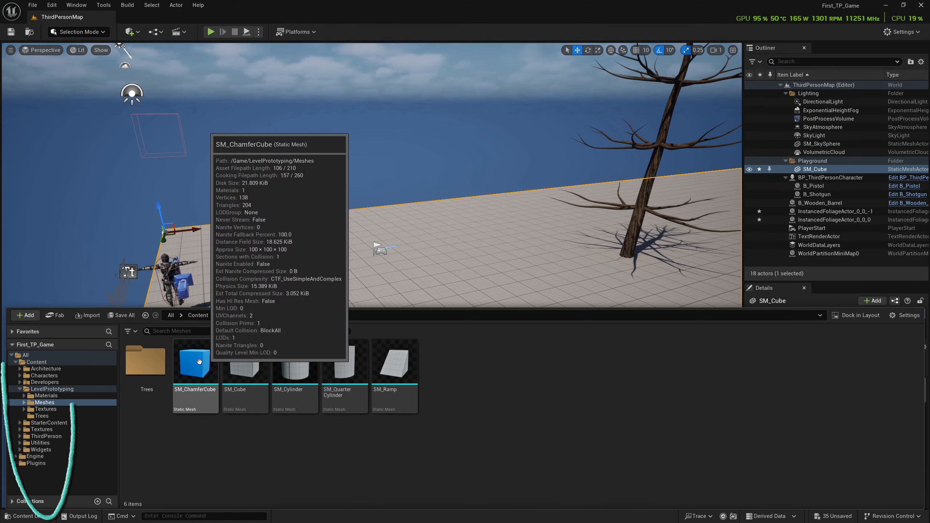
left_click(25, 315)
left_click(93, 222)
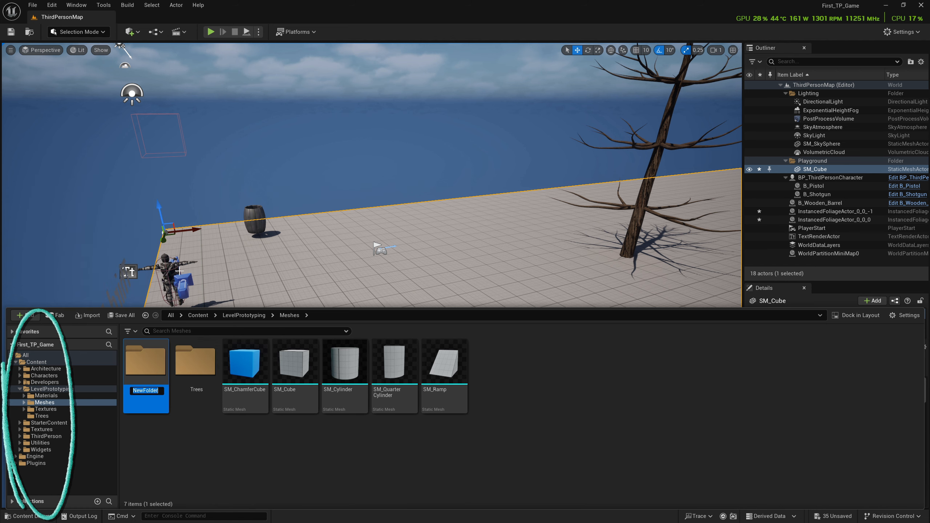
type("Merchant_Shop")
key("Return")
double_click(128, 396)
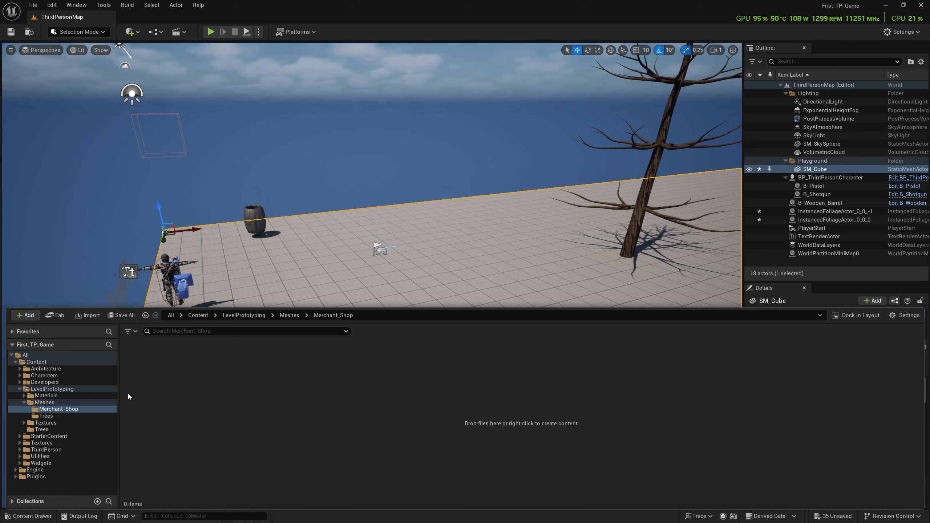
- Import merchant_shop.fbx into the Merchant_Shop folder with default settings and save all assets
left_click(92, 315)
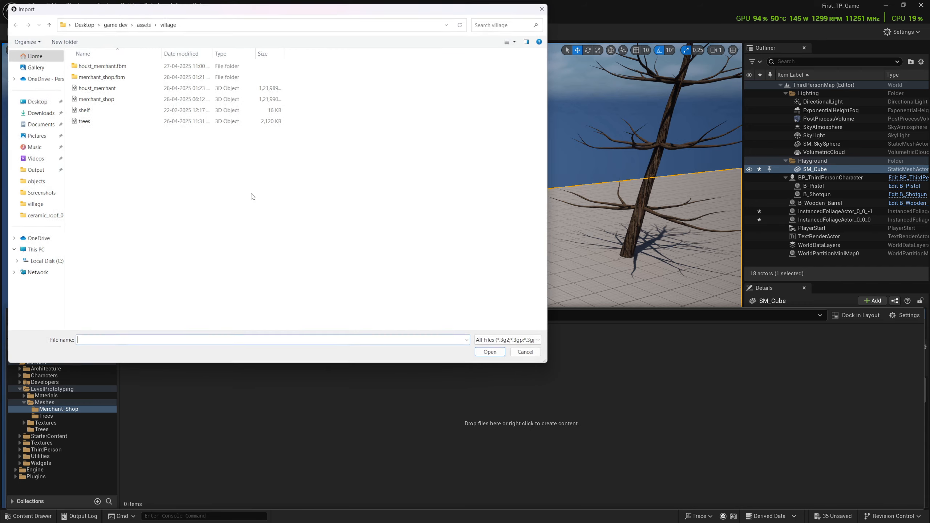
double_click(168, 97)
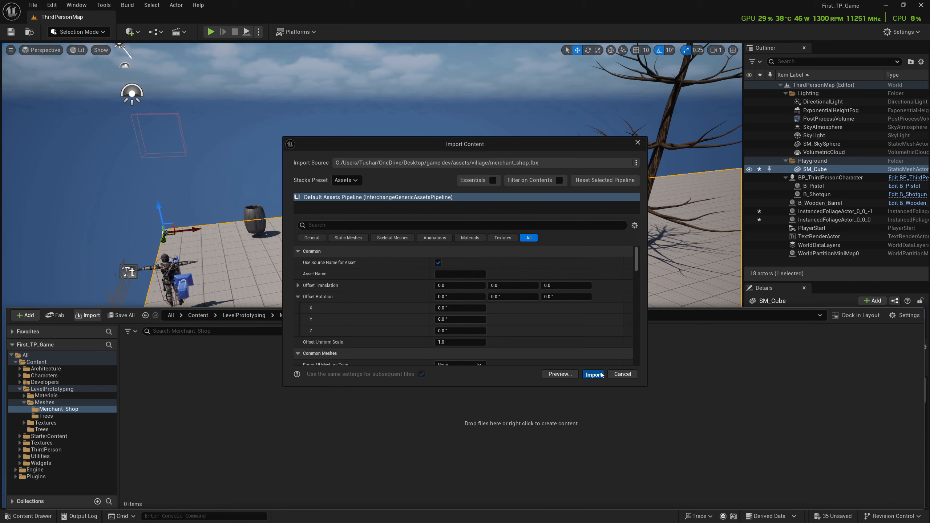
left_click(594, 374)
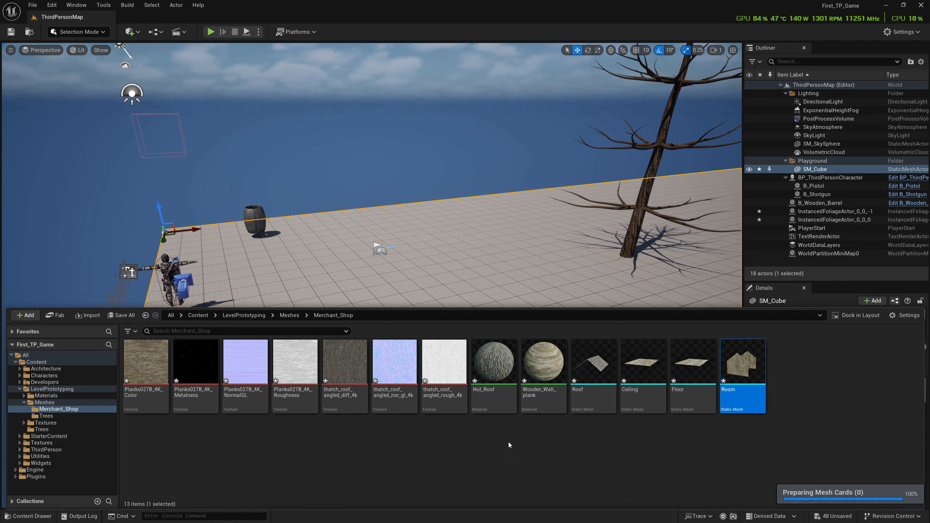
left_click(32, 5)
left_click(55, 126)
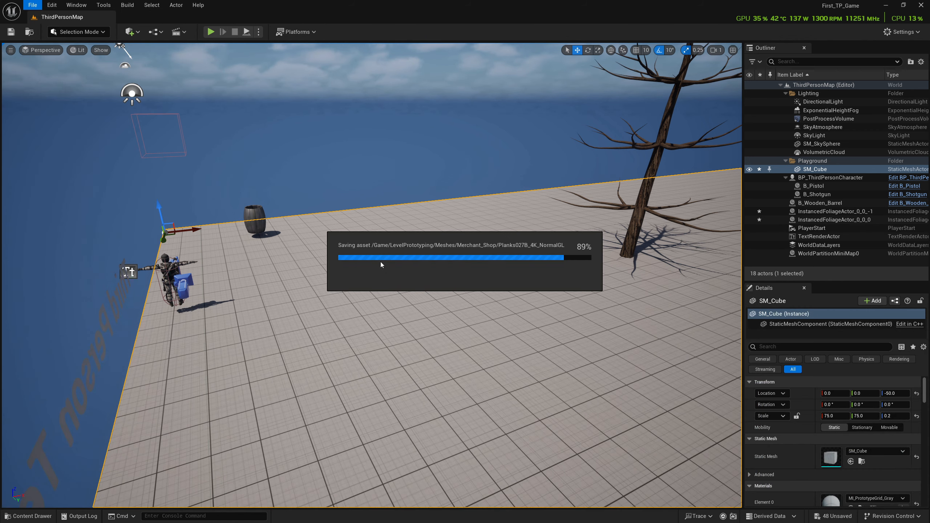
- Filter the folder to static meshes, select Ceiling through Room, and drag all four into the level
key("ctrl+space")
left_click(188, 331)
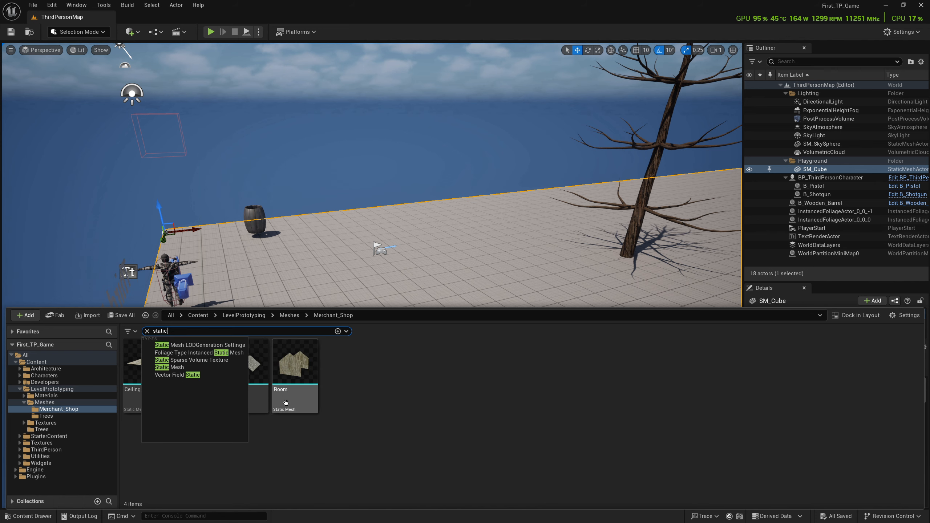
left_click(284, 420)
left_click(161, 377)
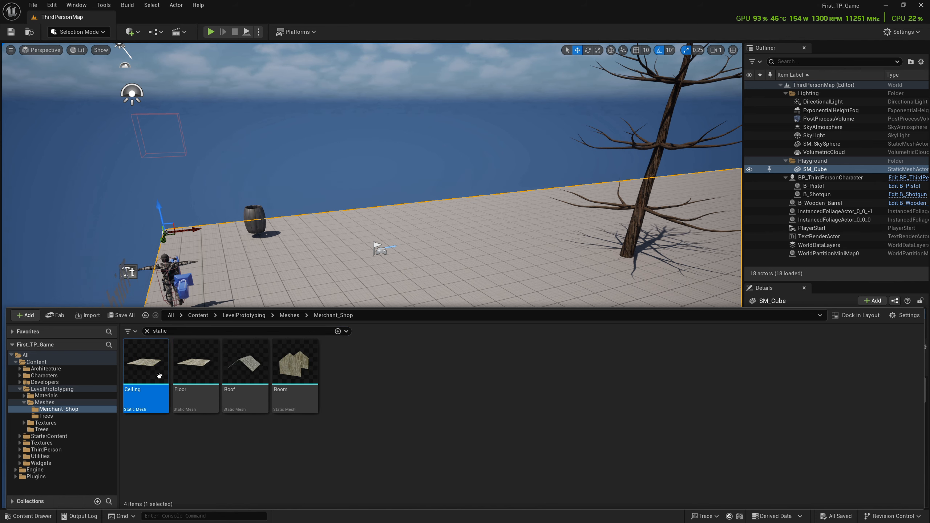
left_click(298, 406, "shift")
left_click_drag(297, 405, 385, 325)
- Play the level and walk the character around the merchant shop to check it
key("d")
right_click_drag(256, 71, 222, 71)
left_click(212, 32)
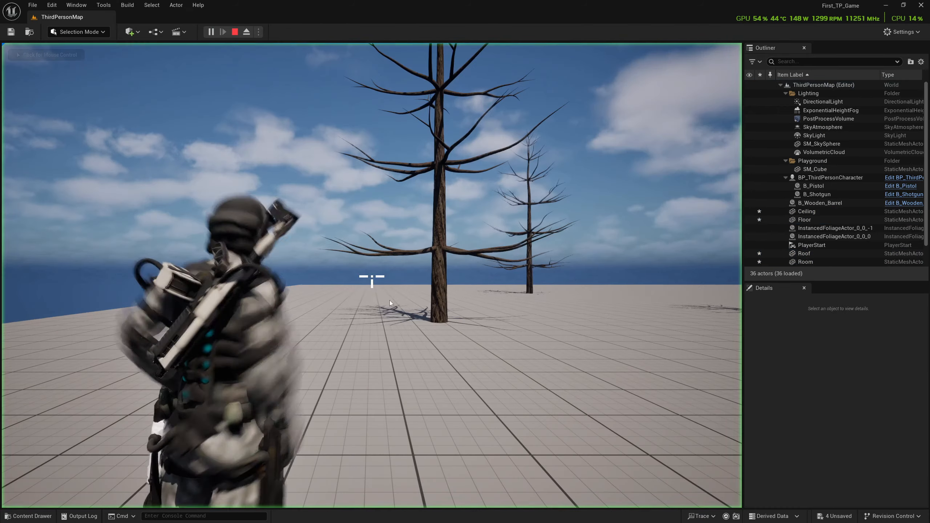
key("w")
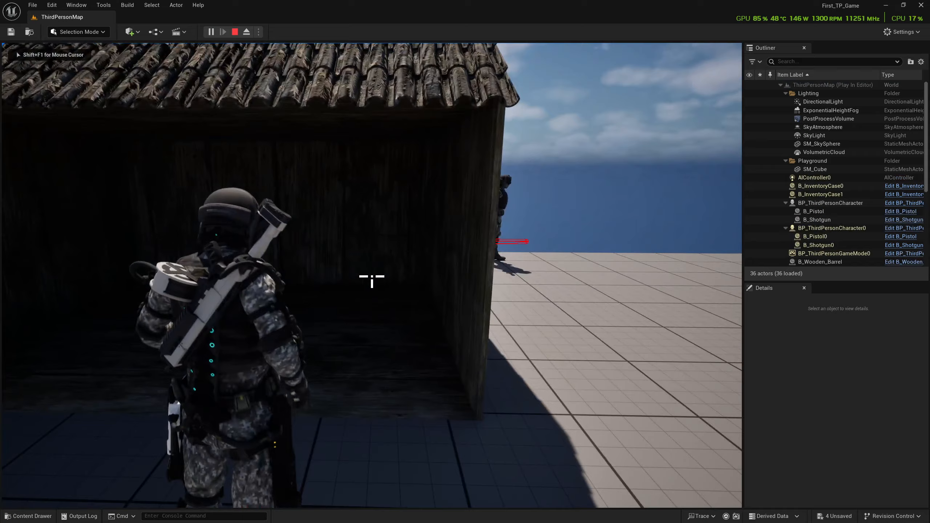
key("s")
key("a")
key("a")
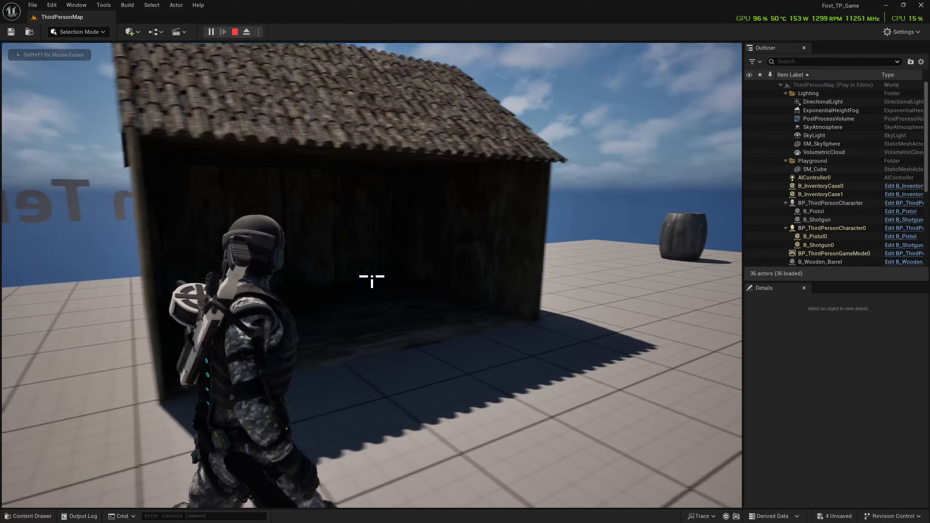
key("d")
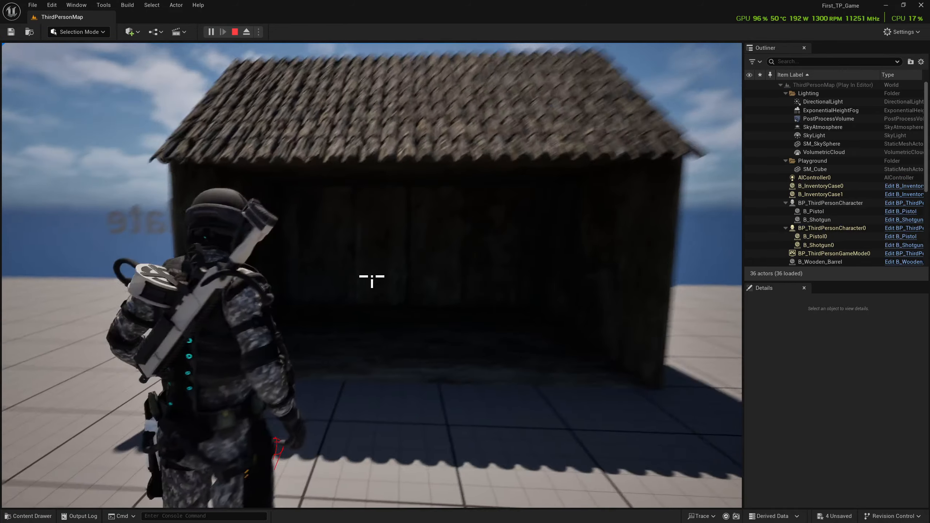
key("Escape")
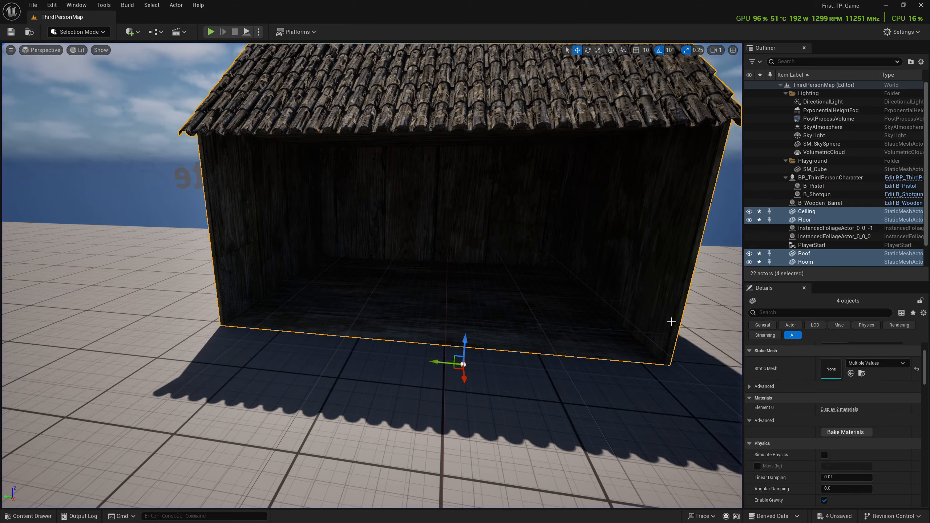
- Group the four selected shop meshes into a new outliner folder named "Merchant shop"
right_click_drag(633, 301, 633, 301)
key("s")
scroll(634, 301, "down", 1)
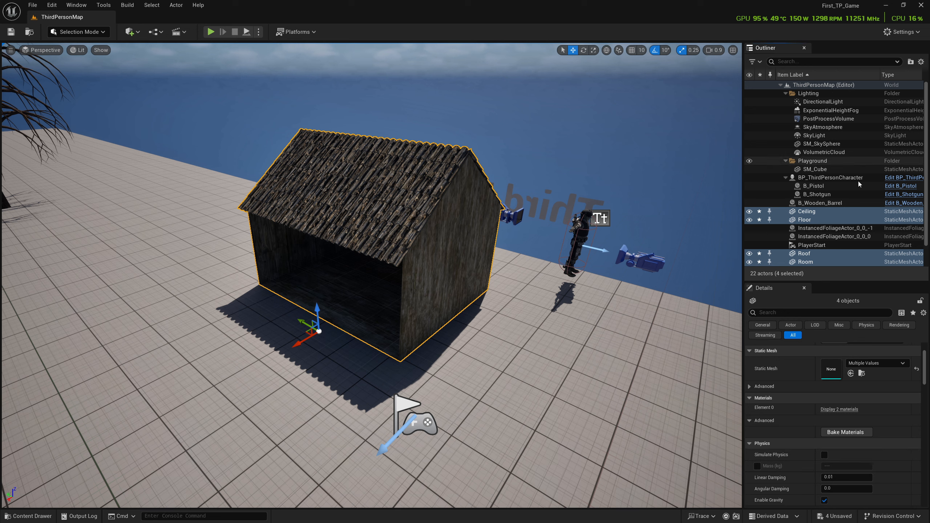
left_click(911, 61)
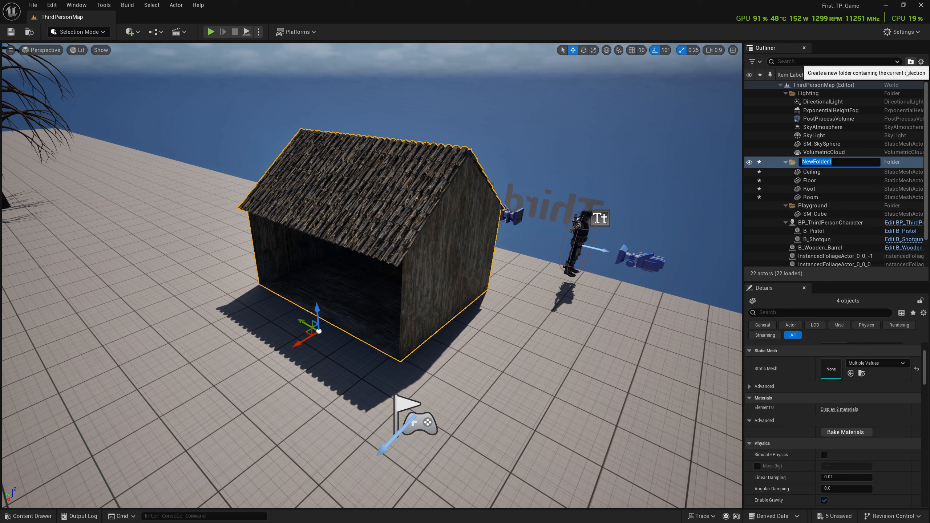
type("Merchant shop")
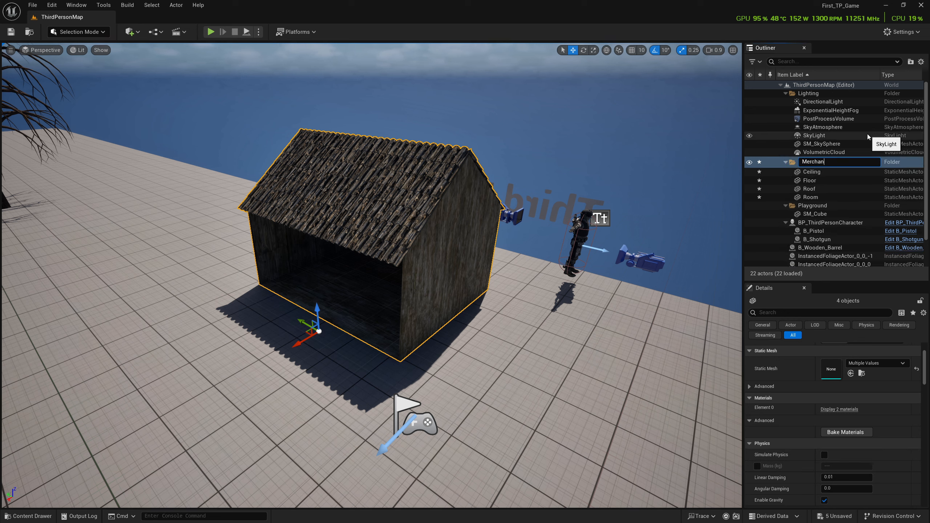
key("Return")
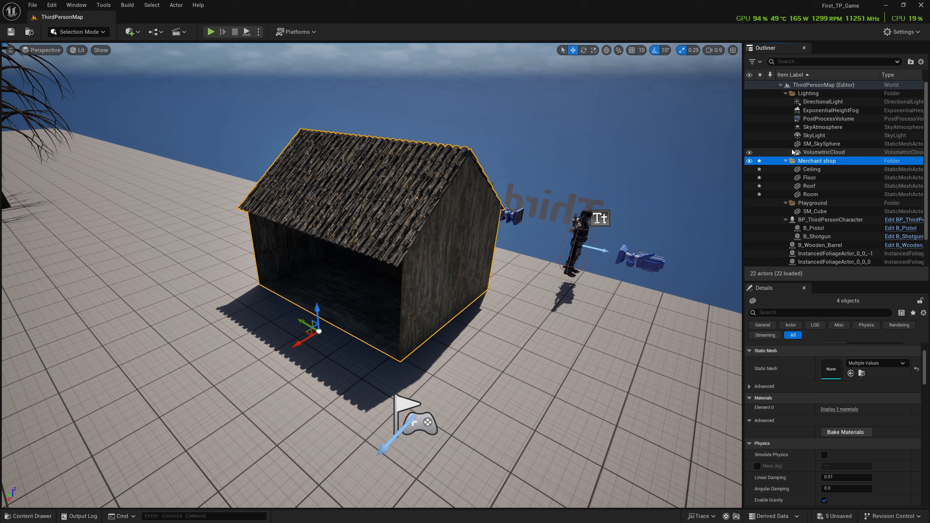
- Select the directional light and rotate it down to a low, sunset-like sun angle
left_click(180, 154)
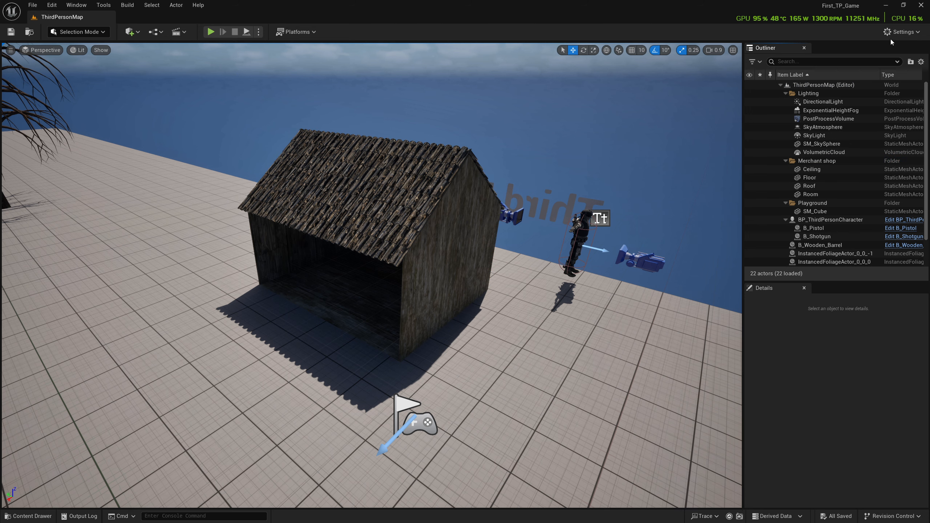
left_click(824, 101)
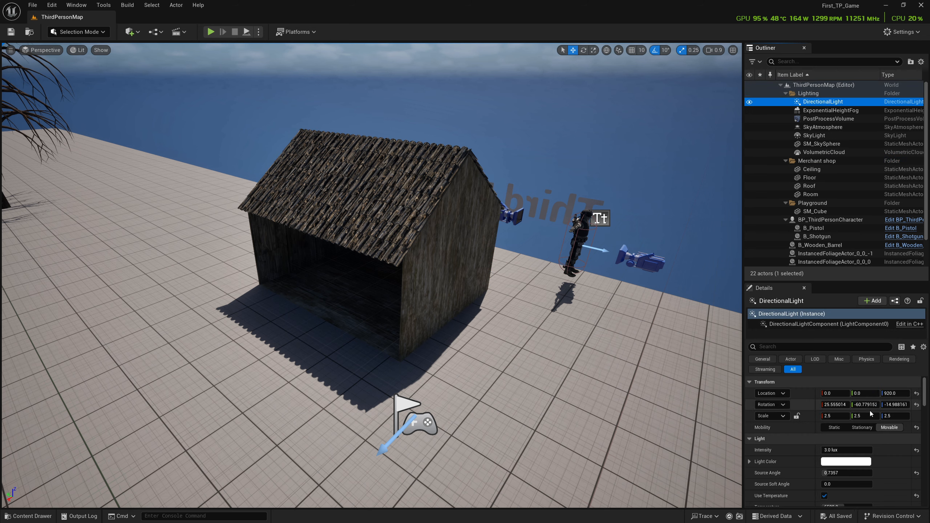
key("f")
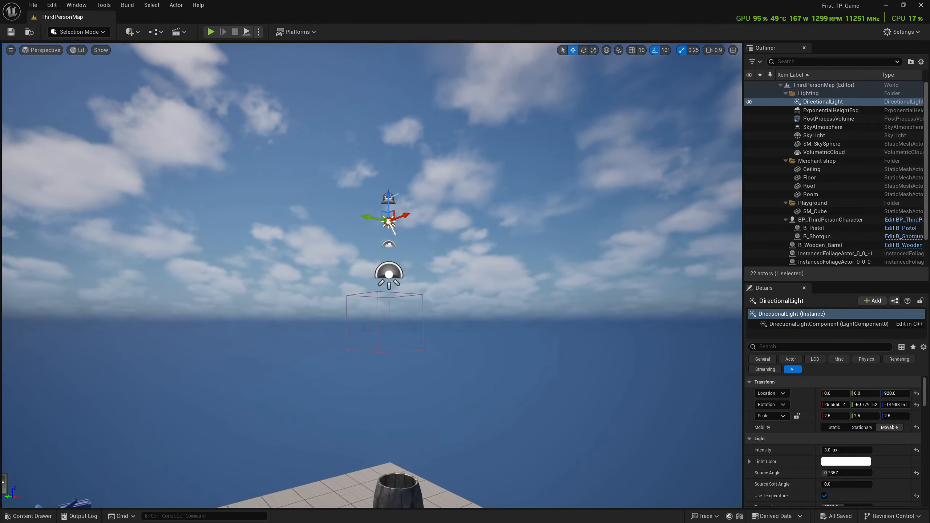
right_click_drag(388, 275, 183, 310)
right_click_drag(571, 205, 633, 253)
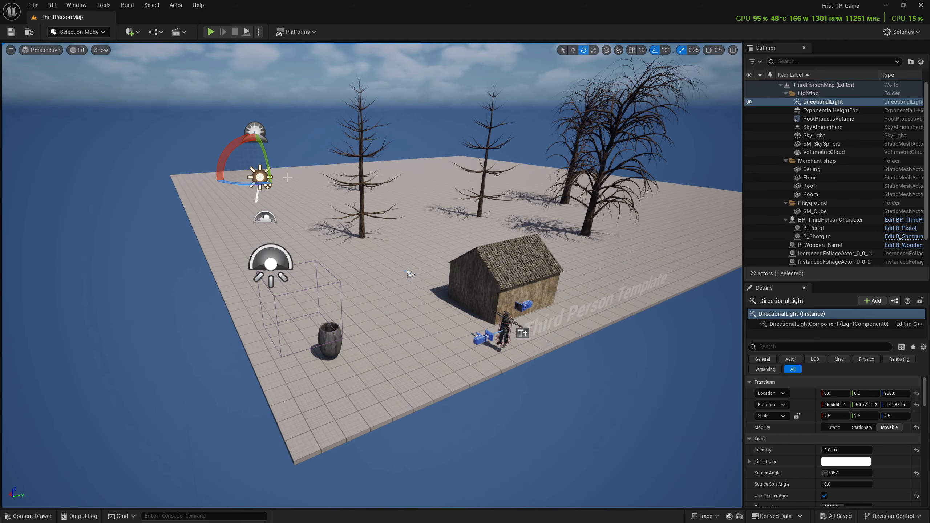
left_click_drag(225, 146, 298, 158)
left_click_drag(239, 182, 259, 182)
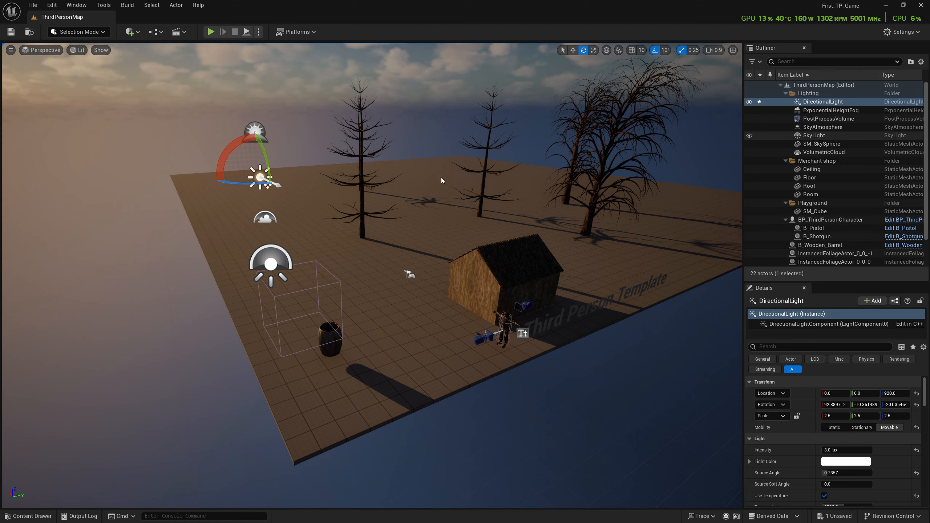
right_click_drag(443, 180, 450, 163)
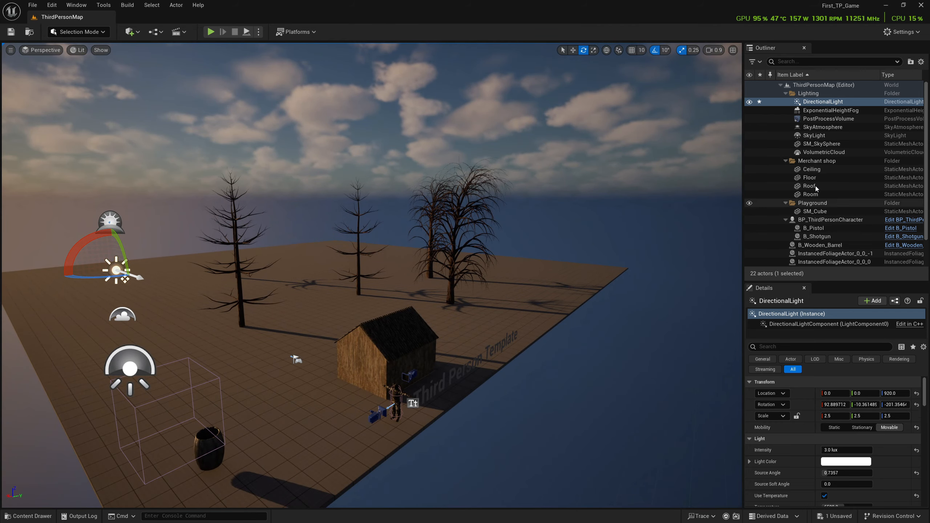
- Select the exponential height fog and set its fog inscattering color to a dark grey
left_click(842, 110)
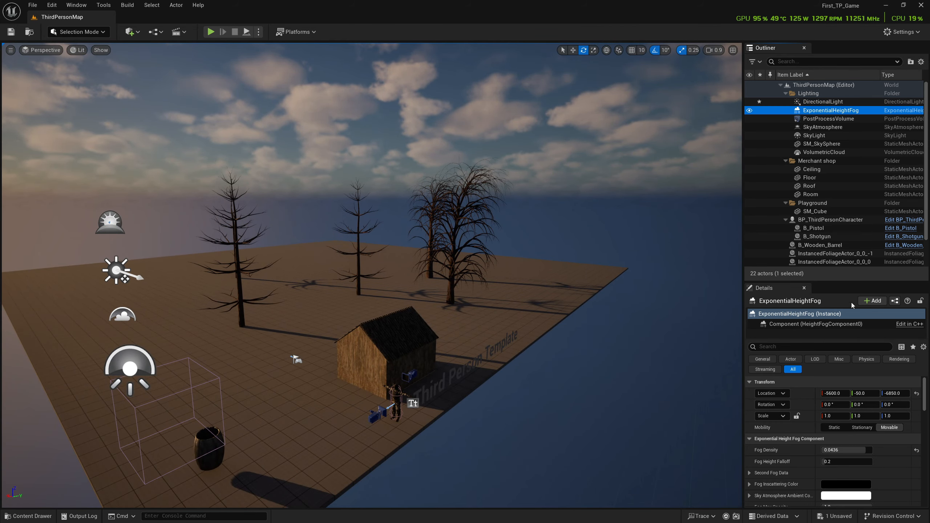
scroll(825, 449, "down", 3)
left_click(825, 442)
left_click_drag(785, 366, 778, 386)
left_click_drag(790, 342, 765, 304)
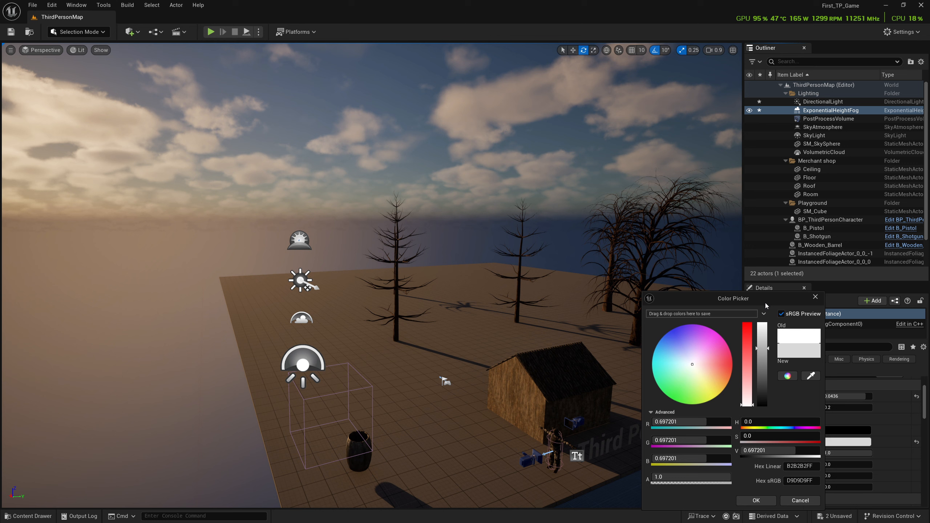
left_click(765, 502)
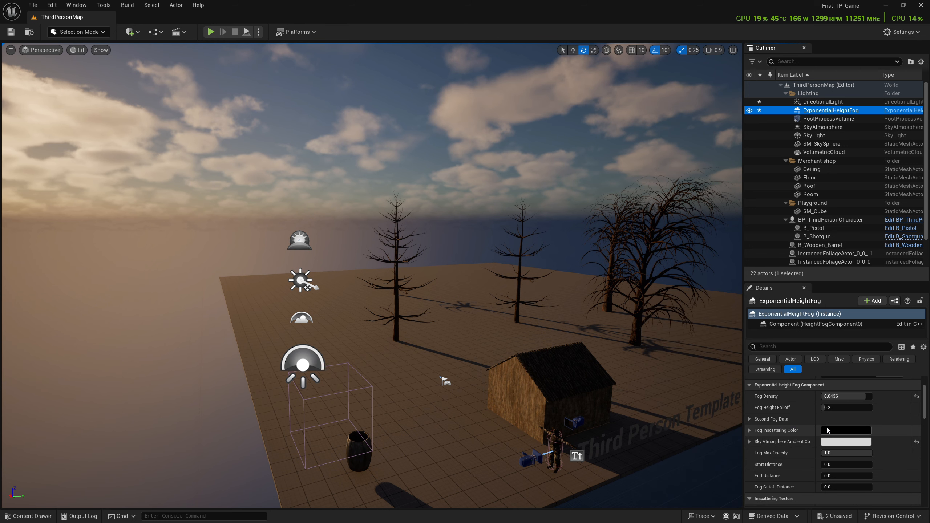
left_click(842, 441)
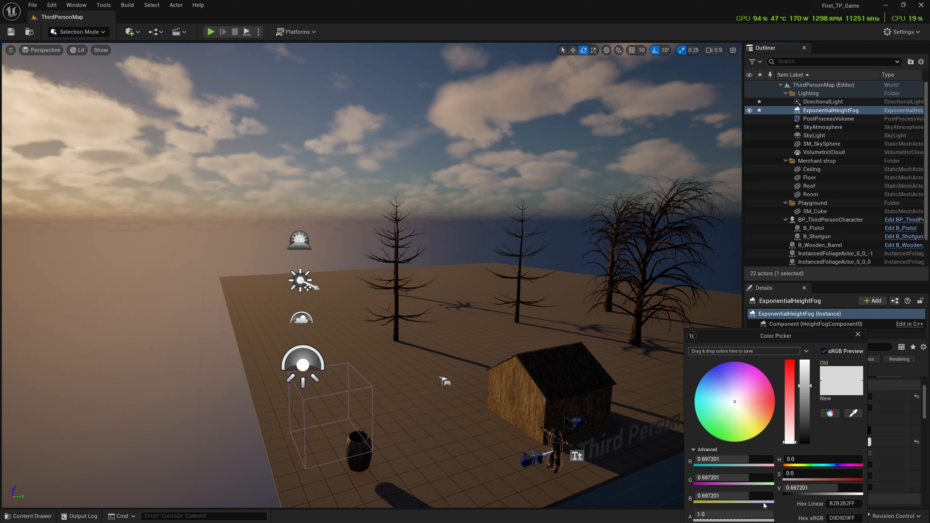
left_click(856, 335)
left_click(840, 431)
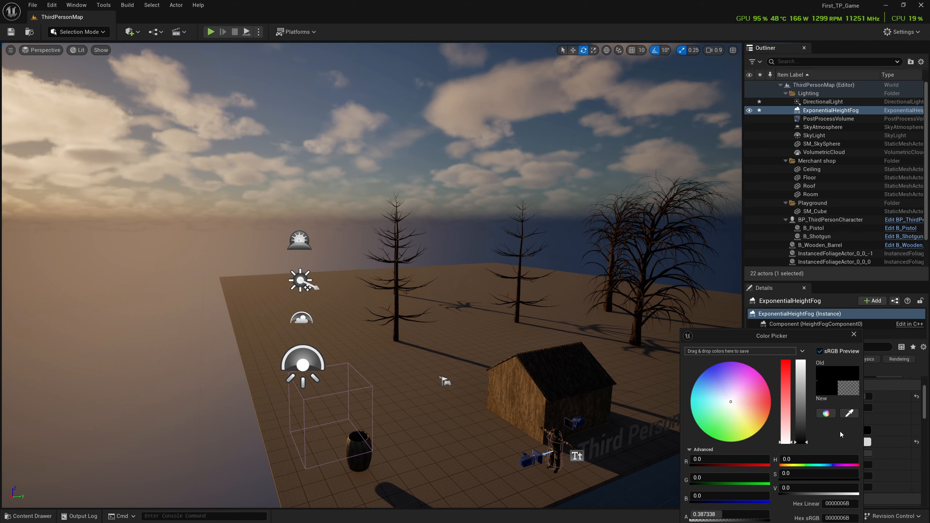
left_click_drag(800, 436, 778, 452)
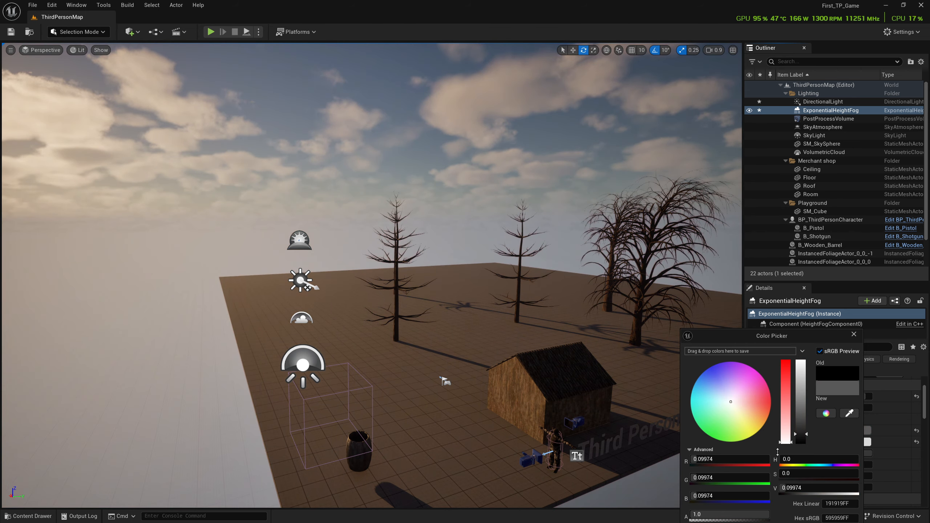
left_click_drag(765, 334, 714, 286)
mouse_move(752, 386)
left_mouse_down()
mouse_move(753, 369)
mouse_move(750, 378)
left_mouse_up()
left_click(763, 491)
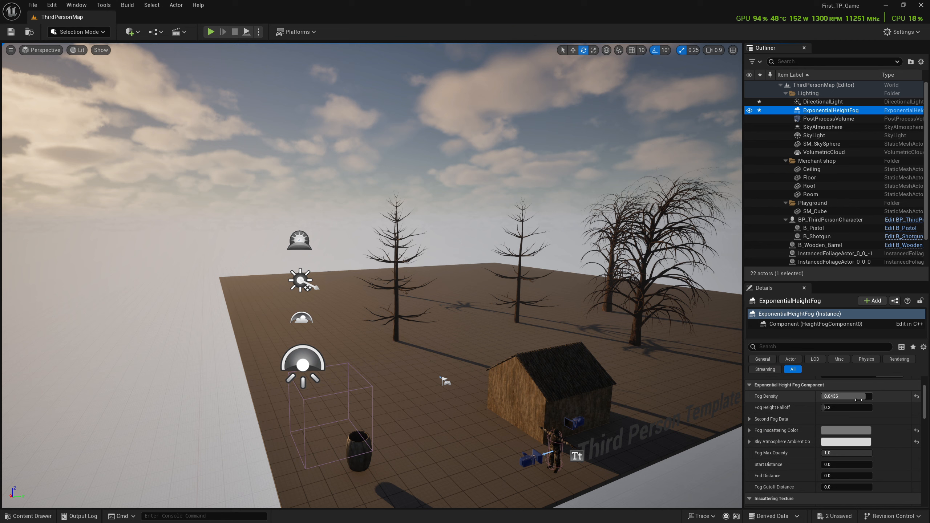
- Set the fog density to 0.03 and the fog height falloff to 0.2
scroll(824, 447, "up", 3)
left_click_drag(836, 447, 854, 436)
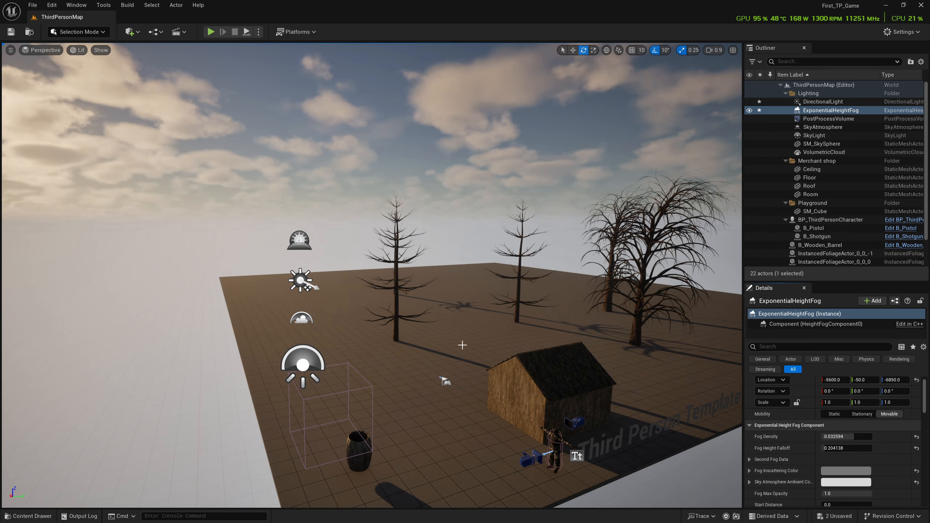
right_click_drag(462, 344, 483, 352)
scroll(837, 440, "down", 4)
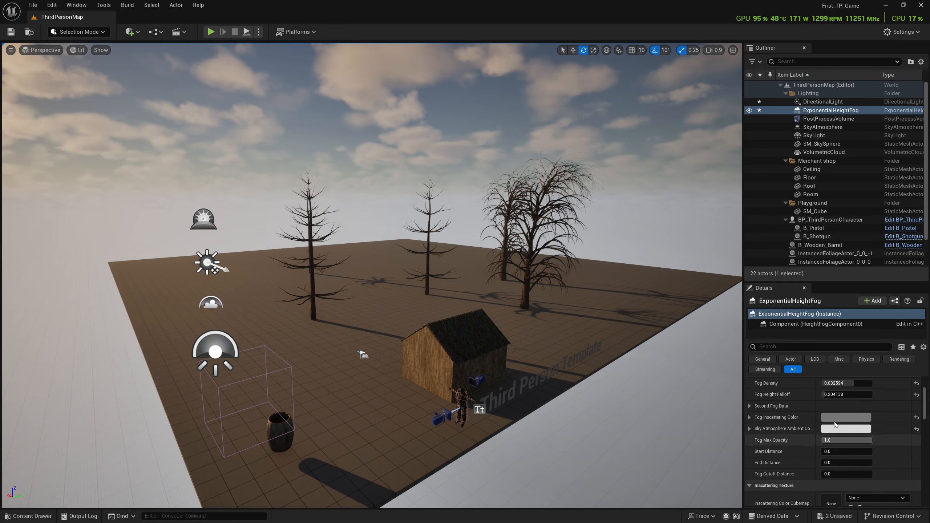
scroll(840, 421, "up", 2)
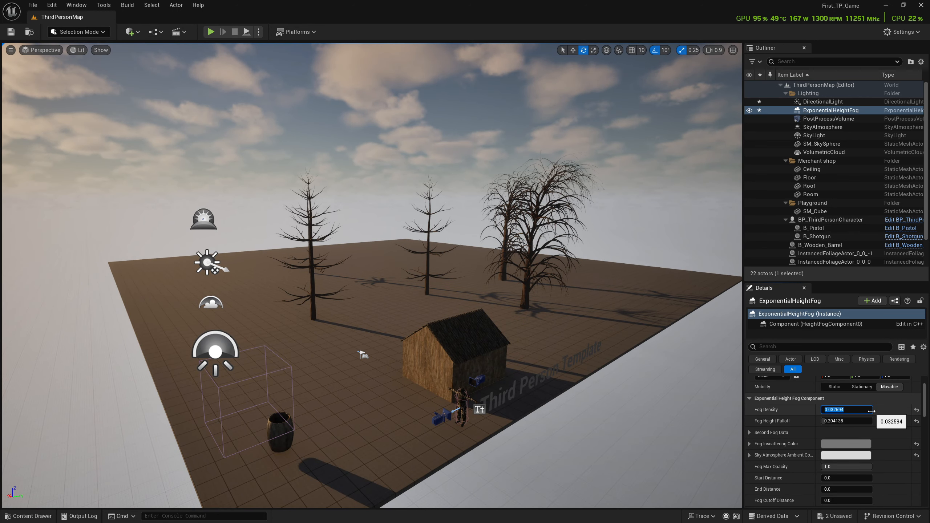
left_click(858, 422)
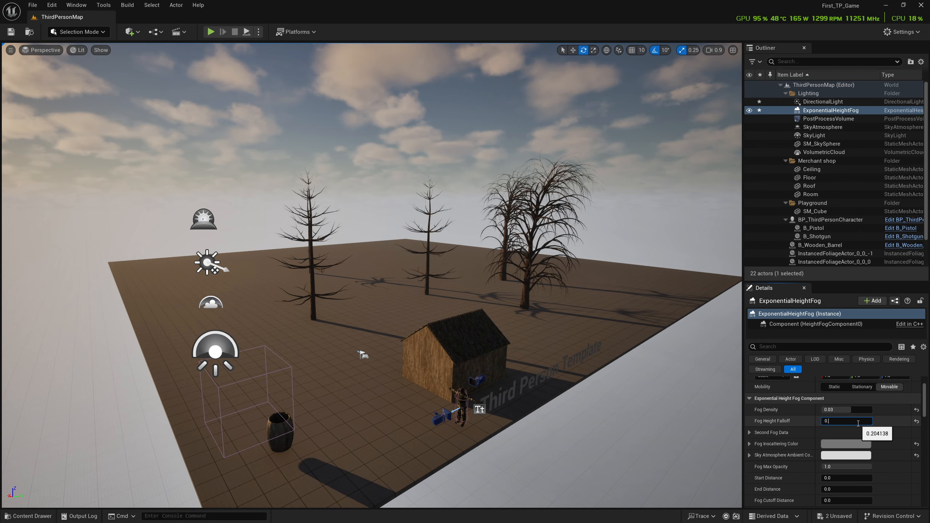
type("0.0")
key("BackSpace")
type("2")
key("Return")
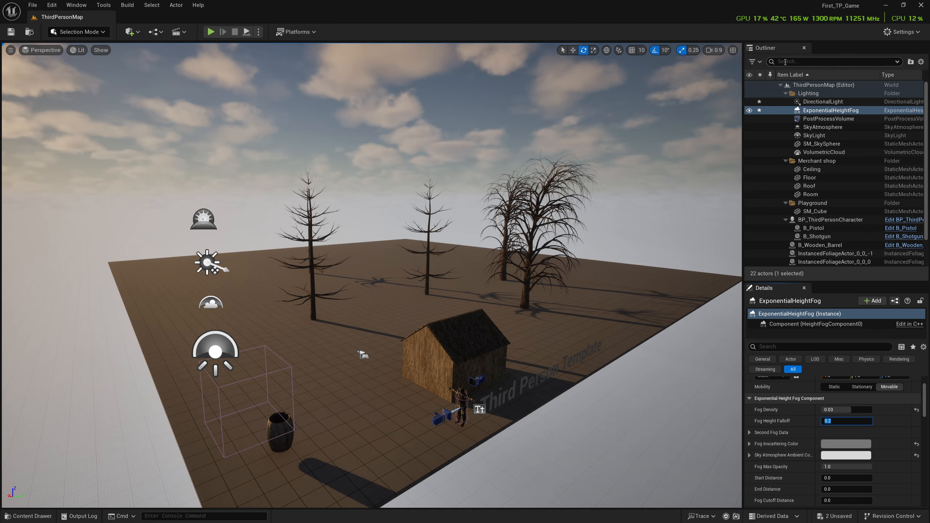
- Try a directional light intensity of 1, then set it to 3 lux
left_click(822, 102)
mouse_move(833, 409)
left_mouse_down()
mouse_move(865, 409)
mouse_move(828, 409)
left_mouse_up()
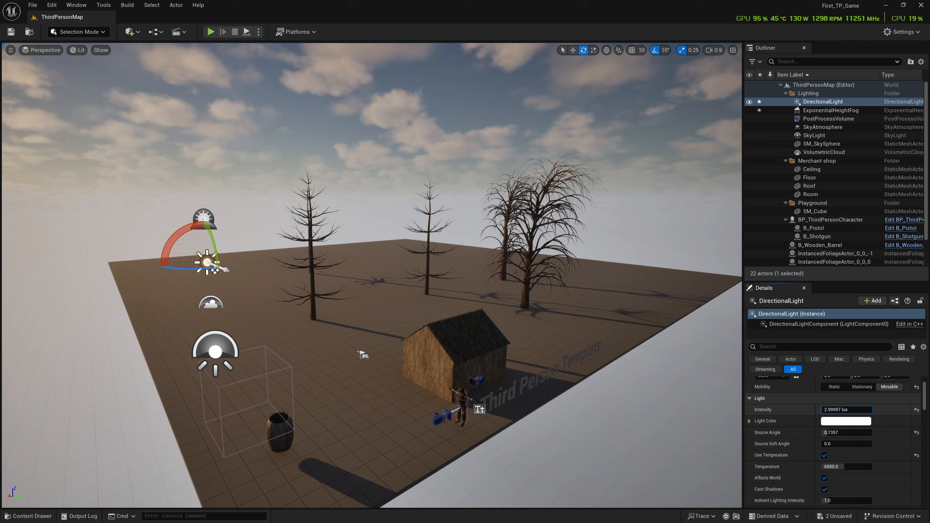
type("1")
key("Return")
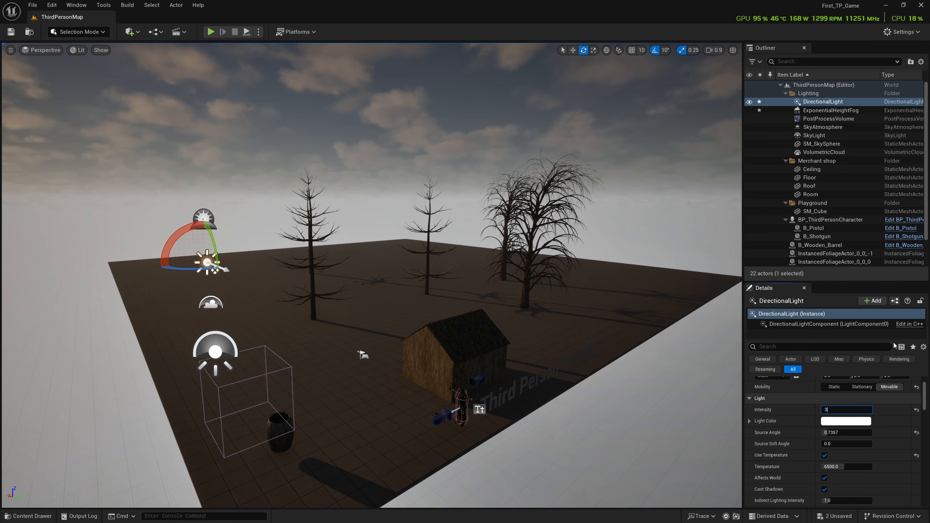
type("3")
key("Return")
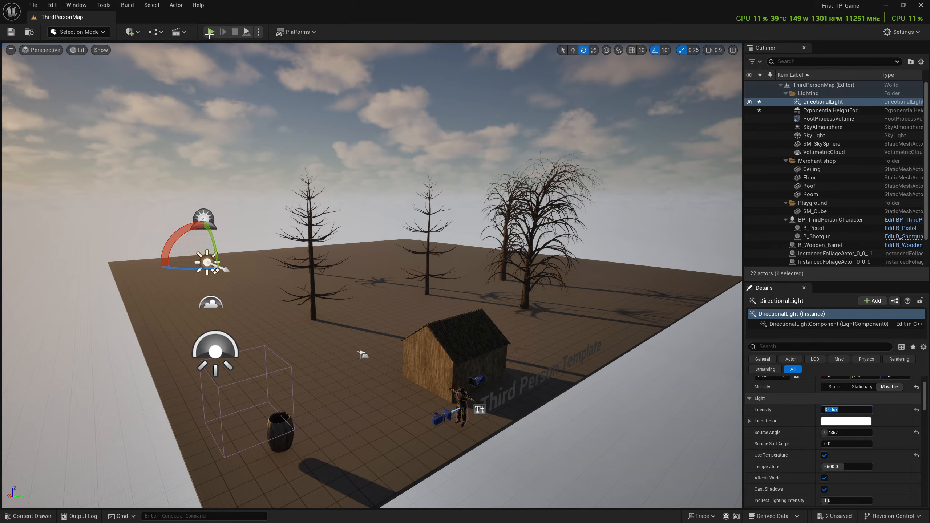